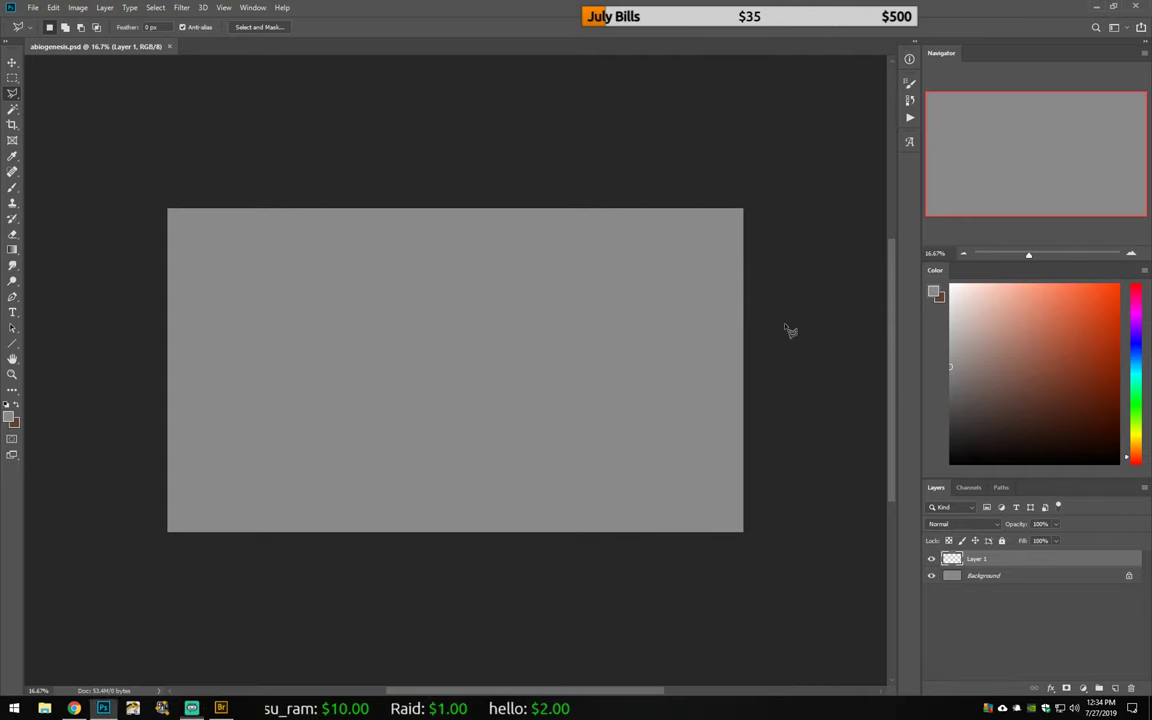
# Step: Sketch three rough dark brown circles with the Brush, then nudge them slightly left and down
pyautogui.press('b')
pyautogui.click(1090, 436)
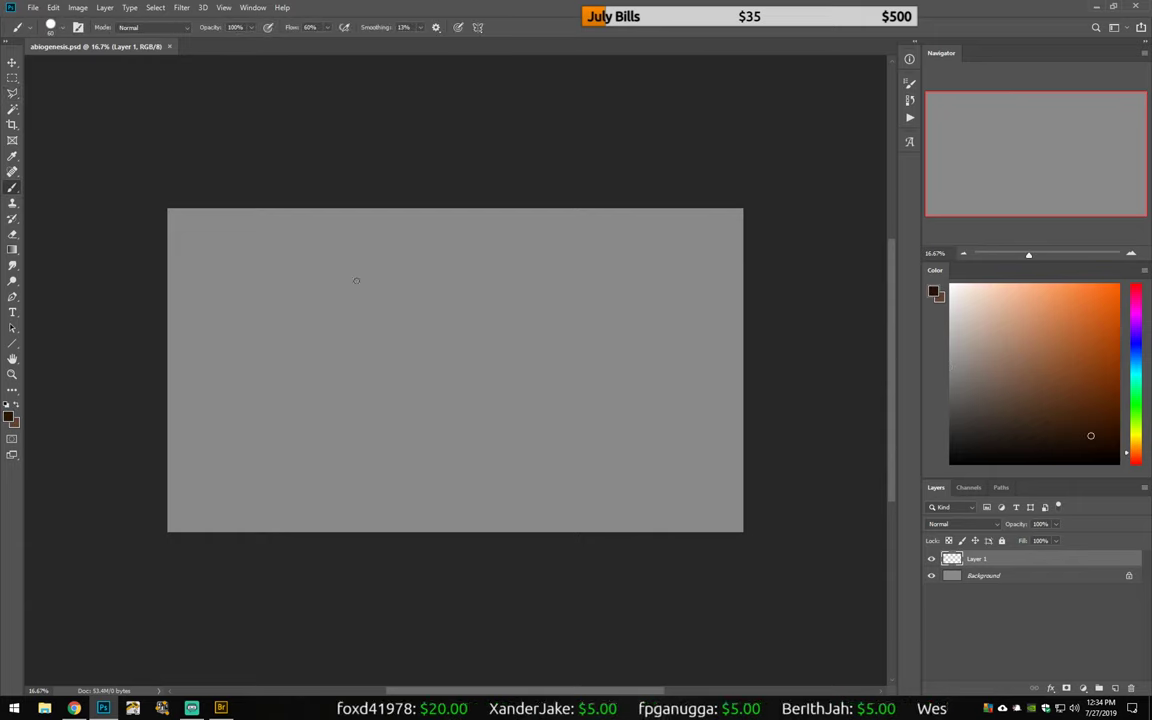
pyautogui.moveTo(325, 213); pyautogui.dragTo(345, 215)
pyautogui.moveTo(440, 322); pyautogui.dragTo(470, 330)
pyautogui.moveTo(570, 302); pyautogui.dragTo(580, 304)
pyautogui.press('v')
pyautogui.moveTo(635, 445); pyautogui.dragTo(590, 457)
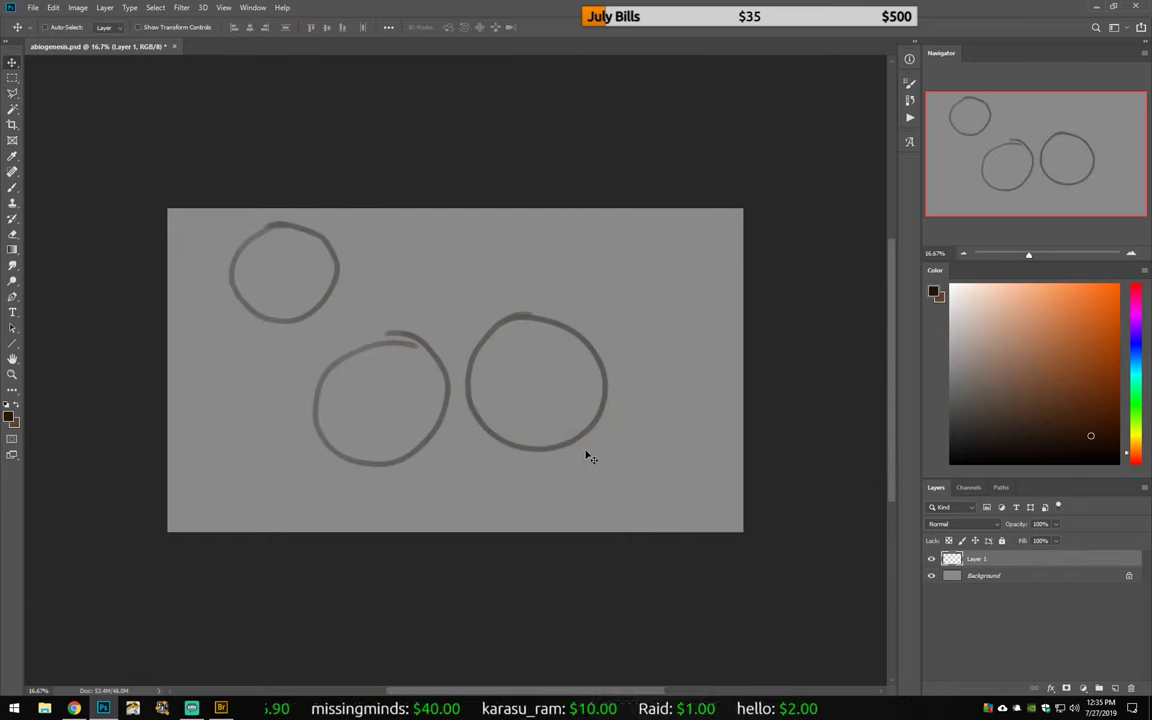
# Step: Brush a curling tail from the top-left circle and two long strokes across the canvas
pyautogui.press('b')
pyautogui.moveTo(215, 375); pyautogui.dragTo(240, 320)
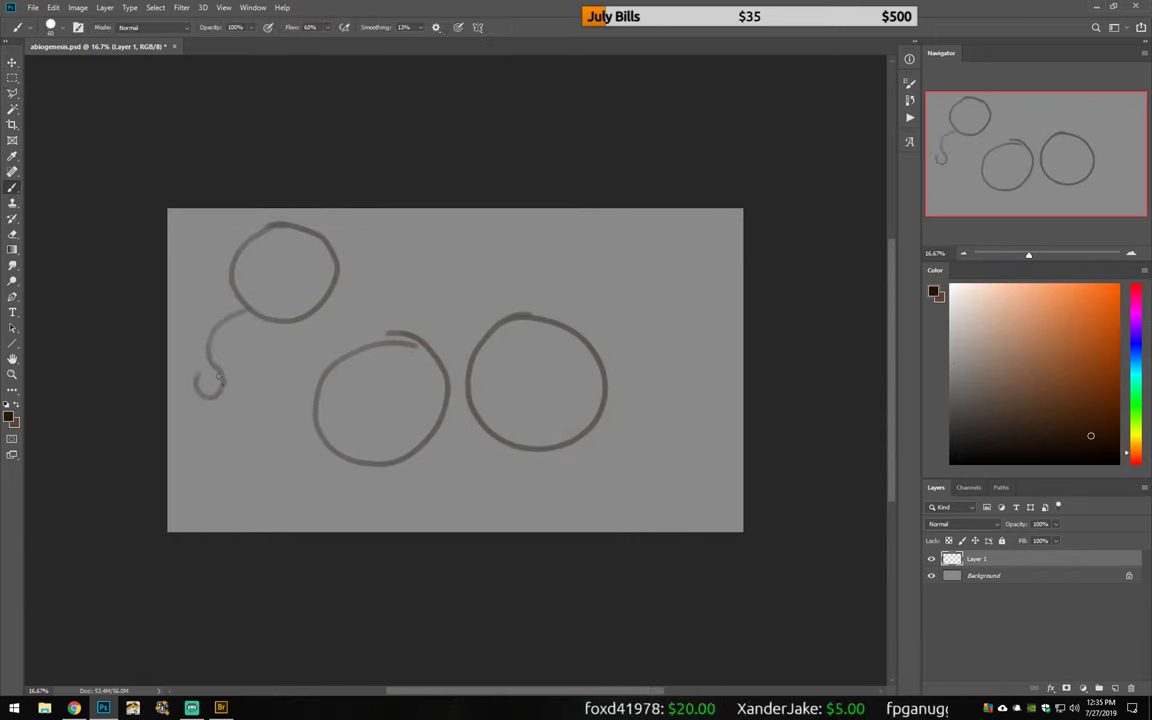
pyautogui.hotkey('ctrl', 'z')
pyautogui.moveTo(258, 385); pyautogui.dragTo(168, 388)
pyautogui.moveTo(290, 255); pyautogui.dragTo(440, 195)
pyautogui.moveTo(380, 285); pyautogui.dragTo(520, 478)
# Step: Sketch arcs, a small circle, a bottom curve and long sweeping loops over the circles
pyautogui.hotkey('ctrl', 'z')
pyautogui.hotkey('ctrl', 'z')
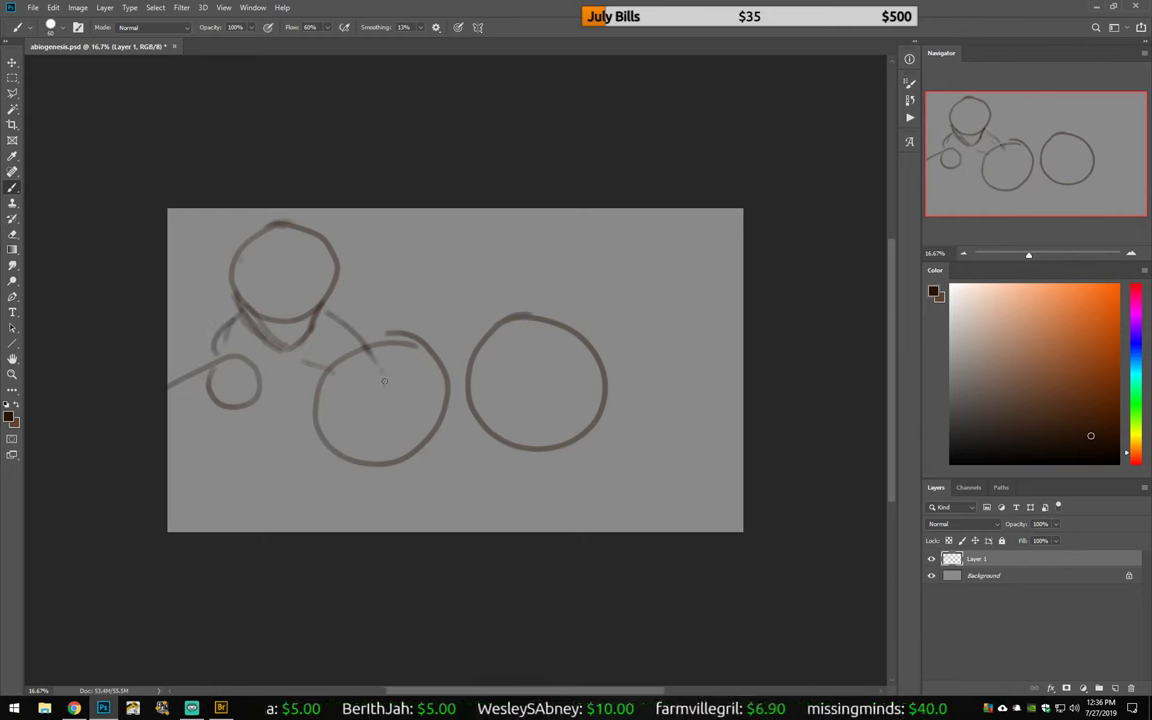
pyautogui.moveTo(350, 335); pyautogui.dragTo(265, 420)
pyautogui.moveTo(395, 340); pyautogui.dragTo(315, 405)
pyautogui.moveTo(440, 380)
pyautogui.mouseDown()
pyautogui.moveTo(345, 455)
pyautogui.moveTo(490, 425)
pyautogui.mouseUp()
pyautogui.moveTo(460, 370); pyautogui.dragTo(510, 390)
pyautogui.moveTo(370, 410)
pyautogui.mouseDown()
pyautogui.moveTo(432, 280)
pyautogui.moveTo(385, 520)
pyautogui.mouseUp()
pyautogui.moveTo(400, 365); pyautogui.dragTo(330, 420)
pyautogui.moveTo(455, 355); pyautogui.dragTo(665, 235)
pyautogui.moveTo(530, 392); pyautogui.dragTo(460, 355)
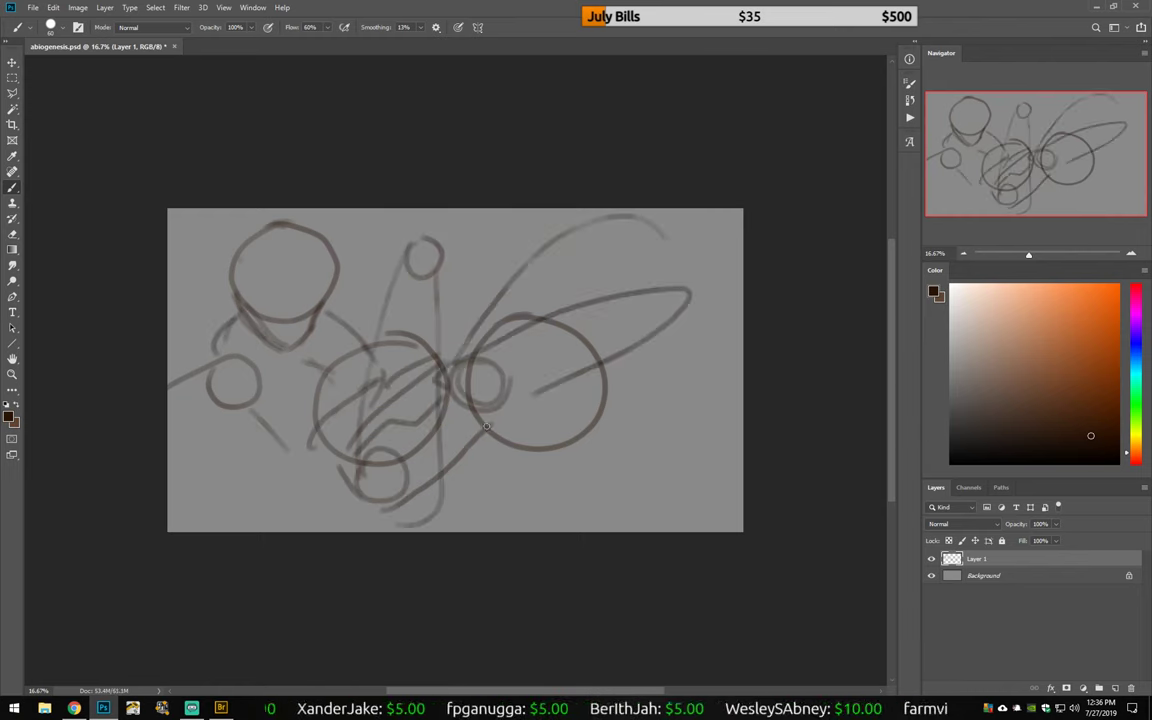
# Step: Reset the painting colour to black and dab a small black mark on the sketch
pyautogui.rightClick(596, 245)
pyautogui.press('Escape')
pyautogui.moveTo(250, 232)
pyautogui.mouseDown()
pyautogui.moveTo(267, 228)
pyautogui.moveTo(235, 290)
pyautogui.moveTo(225, 215)
pyautogui.moveTo(260, 380)
pyautogui.moveTo(420, 230)
pyautogui.moveTo(351, 286)
pyautogui.mouseUp()
# Step: Lighten Layer 1's lines with Hue/Saturation, then shade the body with soft grey strokes
pyautogui.hotkey('ctrl', 'u')
pyautogui.press('Return')
pyautogui.click(966, 400)
pyautogui.moveTo(650, 300); pyautogui.dragTo(154, 360)
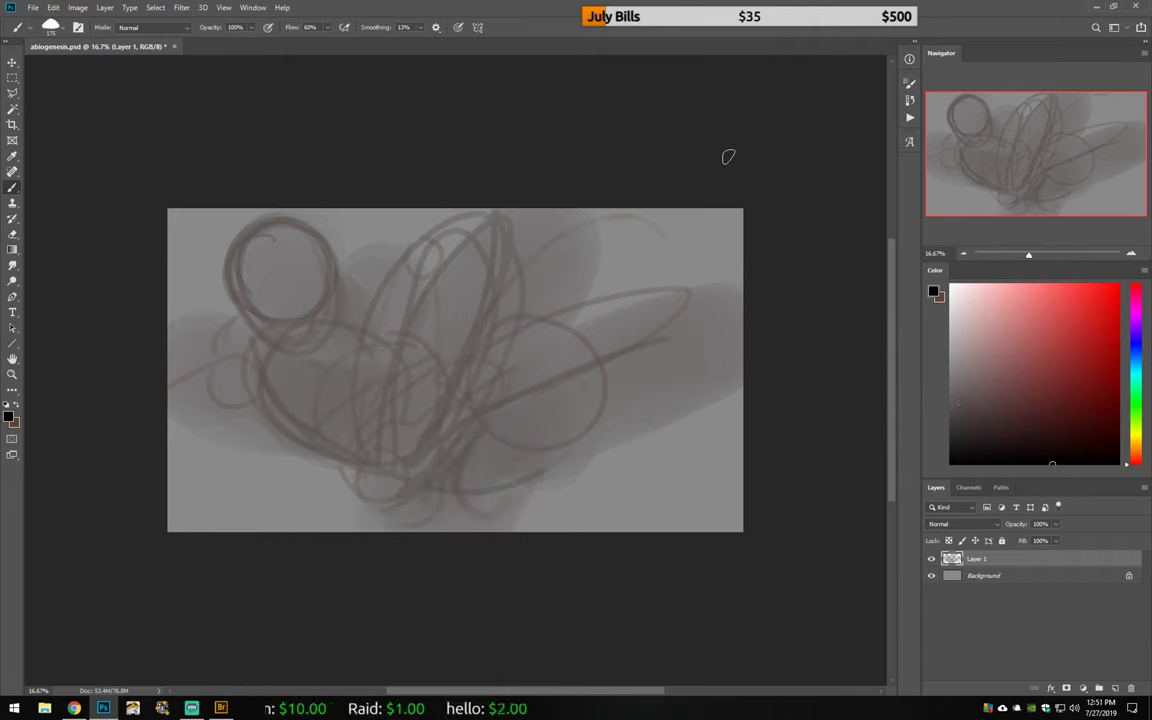
# Step: Zoom to 33.3%, fill the Background layer black, and reselect Layer 1
pyautogui.scroll(2, 483, 419)
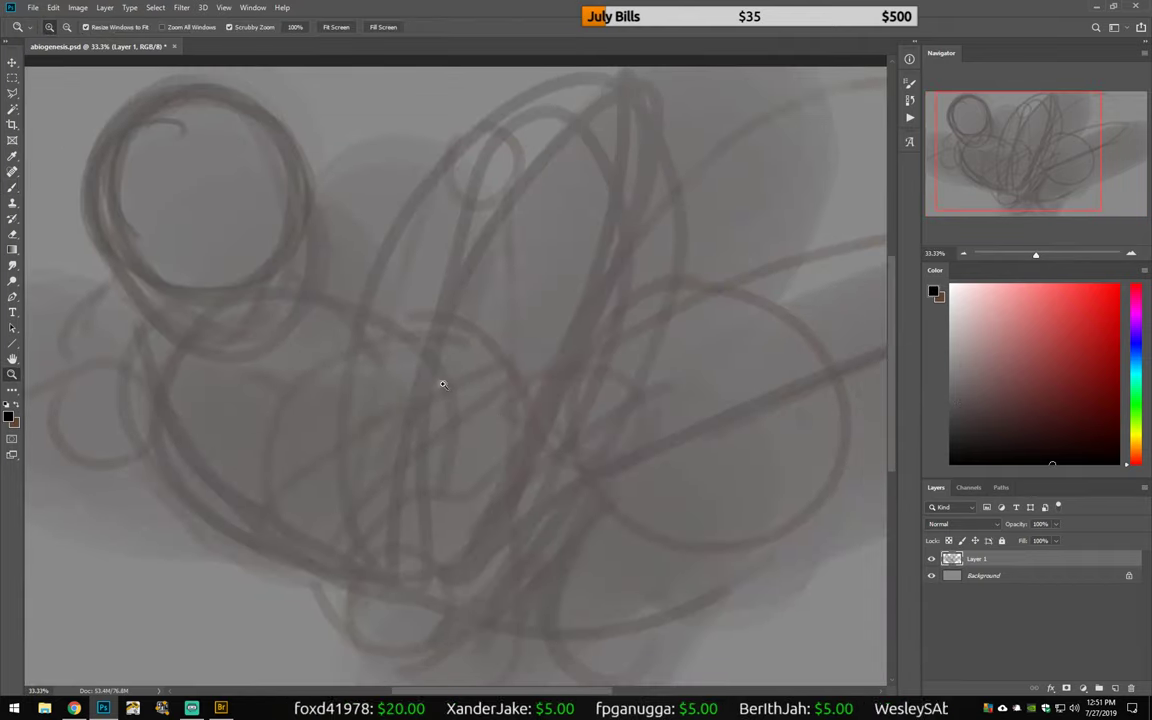
pyautogui.hotkey('alt', 'BackSpace')
pyautogui.click(1003, 559)
pyautogui.click(1062, 407)
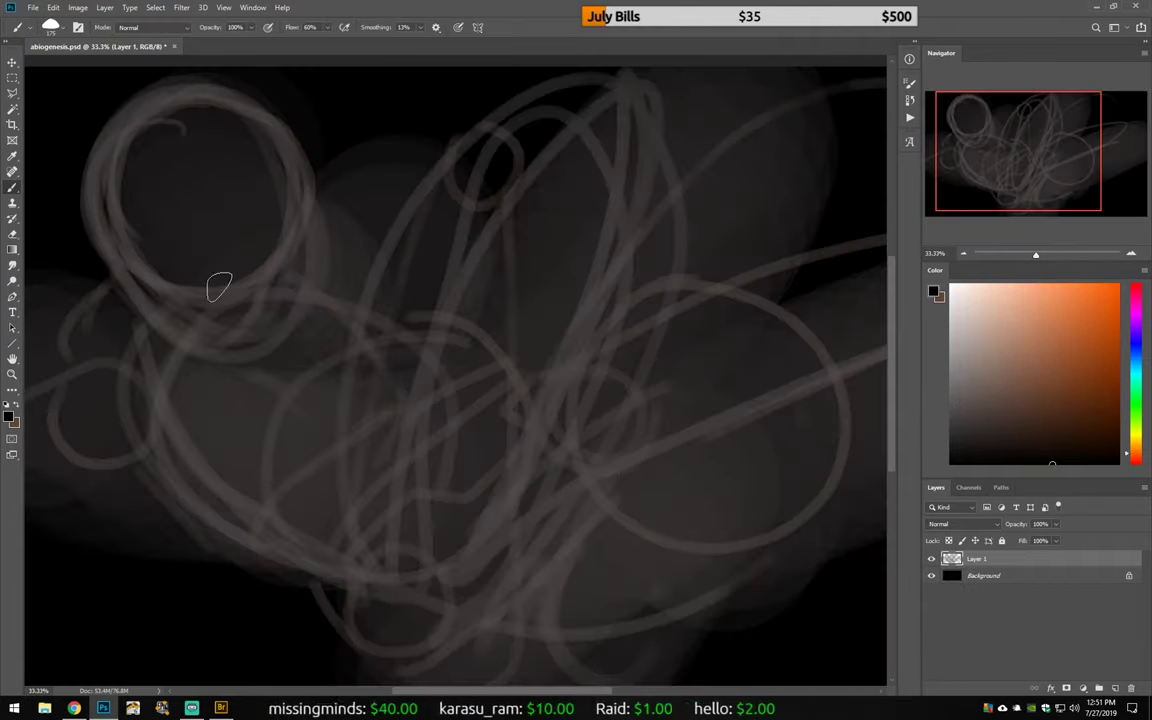
# Step: Paint brown, yellow, olive, peach and dark brown dabs beside the top-left head circle
pyautogui.moveTo(255, 250); pyautogui.dragTo(312, 308)
pyautogui.click(975, 365)
pyautogui.click(1136, 440)
pyautogui.moveTo(325, 225)
pyautogui.mouseDown()
pyautogui.moveTo(340, 250)
pyautogui.moveTo(325, 240)
pyautogui.moveTo(300, 255)
pyautogui.moveTo(325, 270)
pyautogui.mouseUp()
pyautogui.click(1062, 330)
pyautogui.moveTo(255, 210); pyautogui.dragTo(275, 235)
pyautogui.click(1045, 395)
pyautogui.moveTo(265, 318)
pyautogui.mouseDown()
pyautogui.moveTo(290, 345)
pyautogui.moveTo(285, 335)
pyautogui.mouseUp()
pyautogui.click(1062, 375)
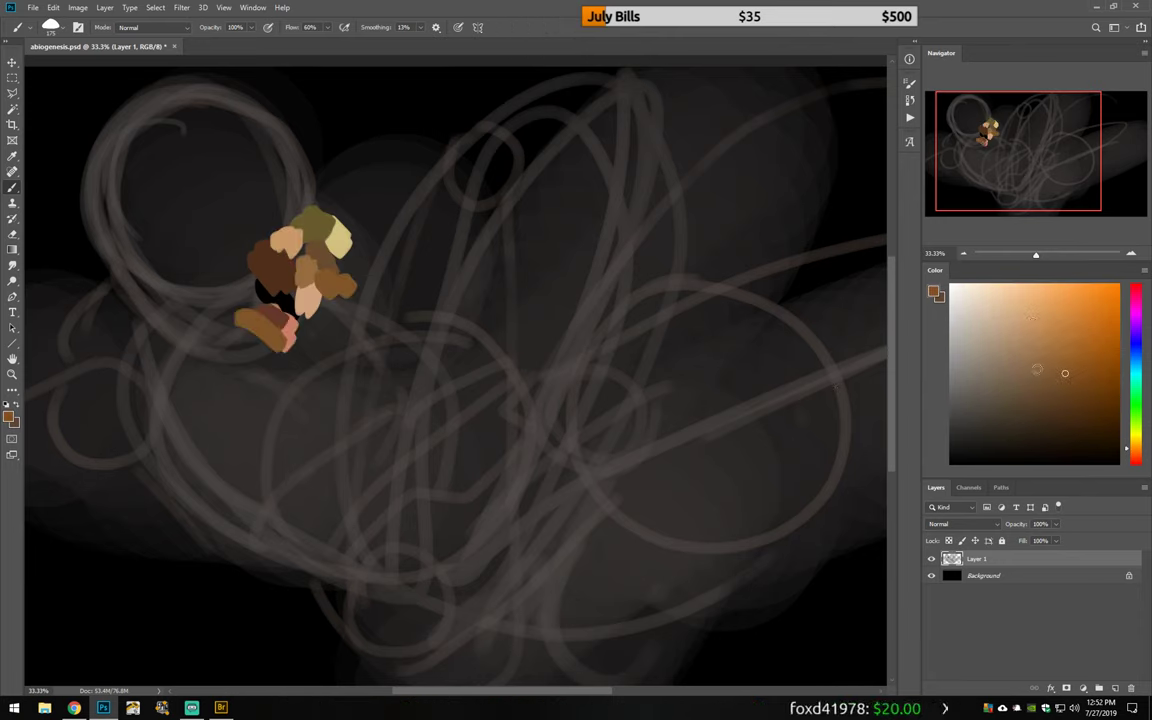
pyautogui.click(1051, 432)
pyautogui.moveTo(200, 262); pyautogui.dragTo(240, 295)
# Step: Add golden tan, peach and orange tan strokes below the cluster and a brown stroke above
pyautogui.keyDown('alt'); pyautogui.click(265, 190); pyautogui.keyUp('alt')
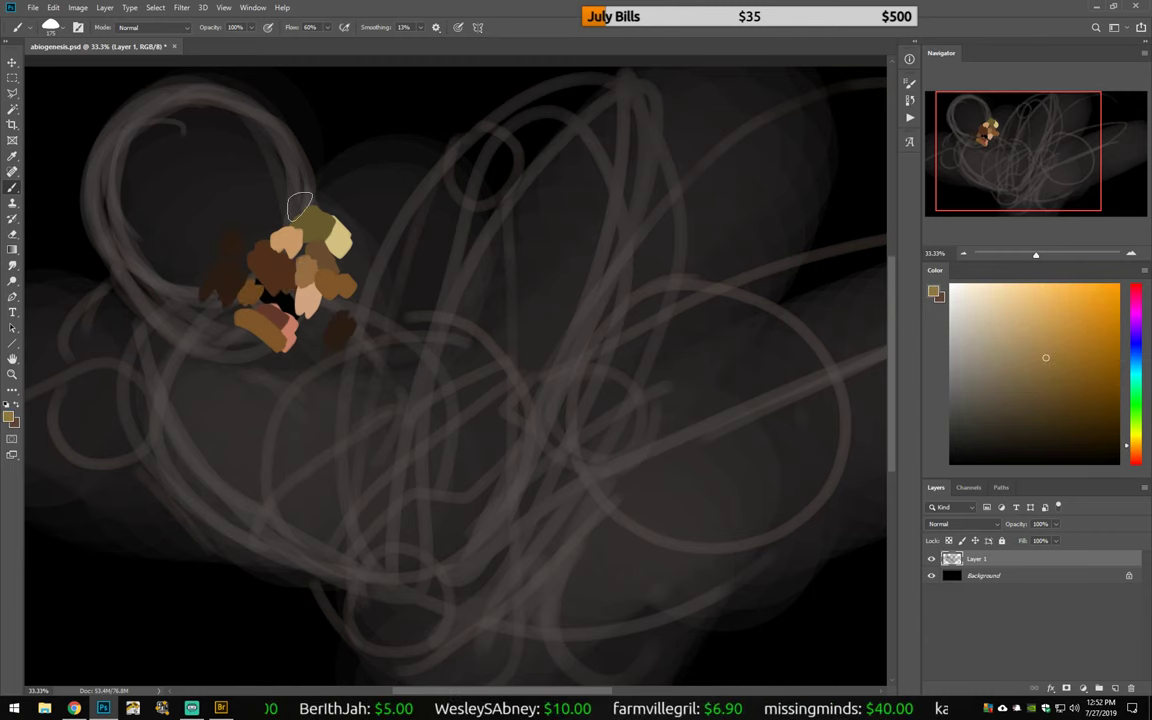
pyautogui.rightClick(340, 205)
pyautogui.keyDown('alt'); pyautogui.click(270, 190); pyautogui.keyUp('alt')
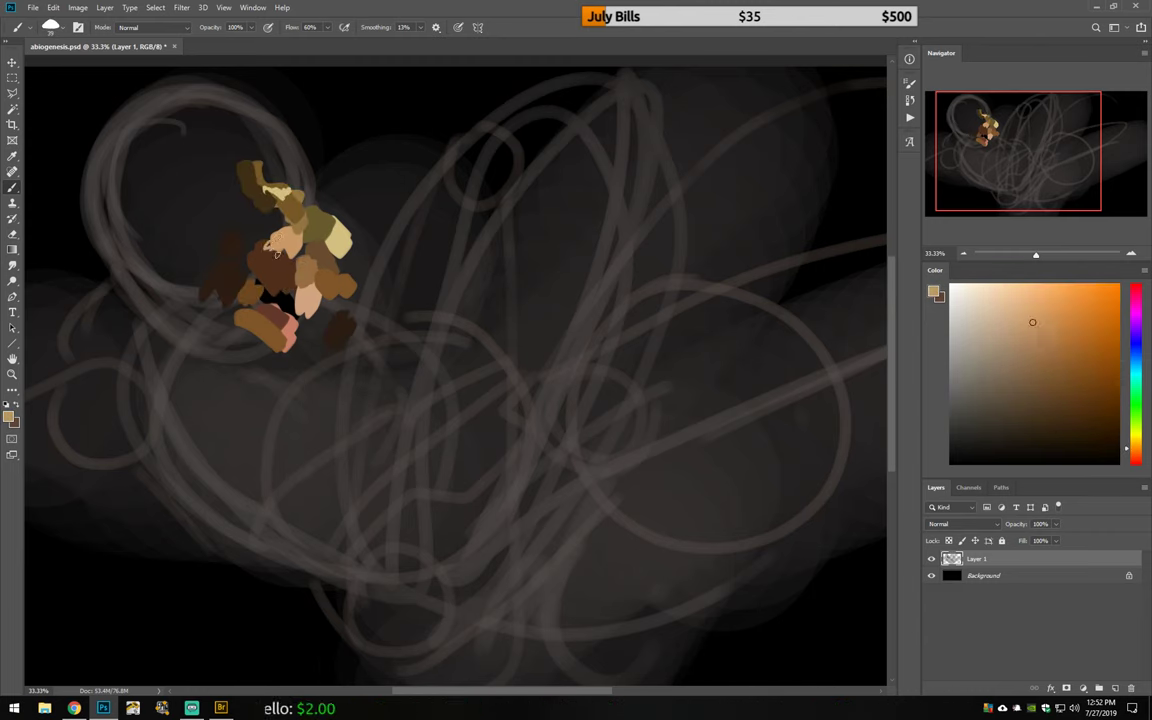
pyautogui.rightClick(303, 279)
pyautogui.moveTo(250, 320); pyautogui.dragTo(280, 380)
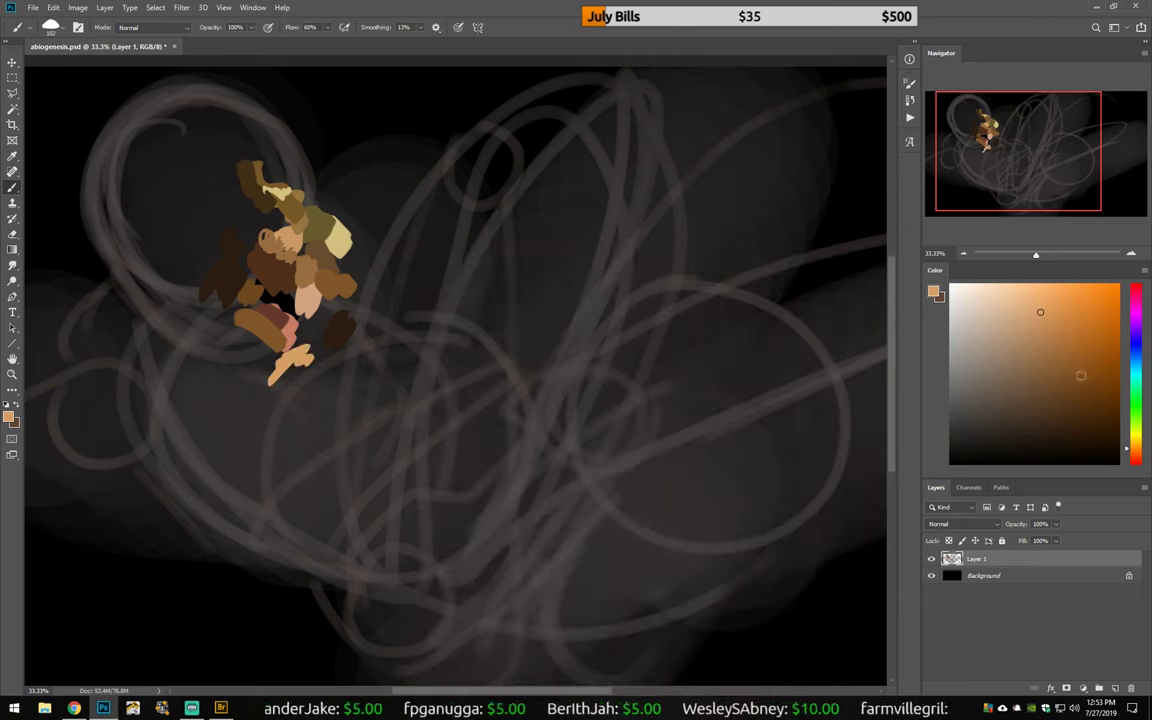
pyautogui.click(1040, 312)
pyautogui.click(1140, 437)
pyautogui.moveTo(290, 330); pyautogui.dragTo(370, 385)
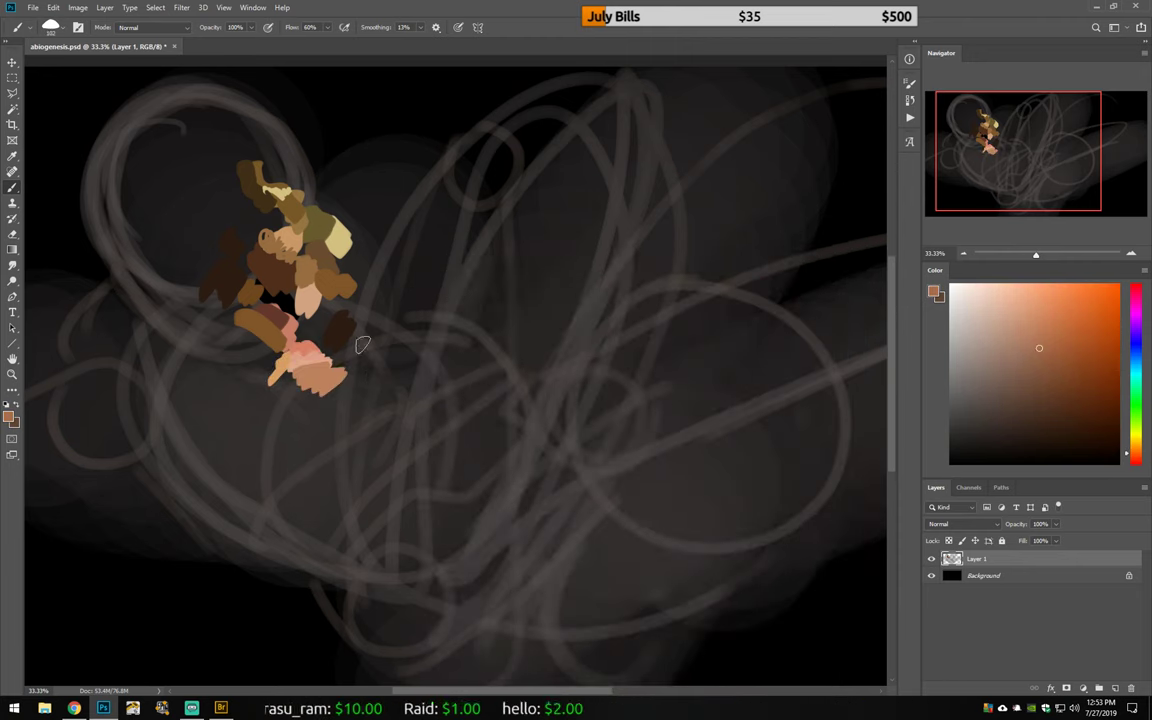
pyautogui.rightClick(450, 320)
pyautogui.press('Escape')
pyautogui.moveTo(230, 125)
pyautogui.mouseDown()
pyautogui.moveTo(310, 113)
pyautogui.moveTo(211, 77)
pyautogui.mouseUp()
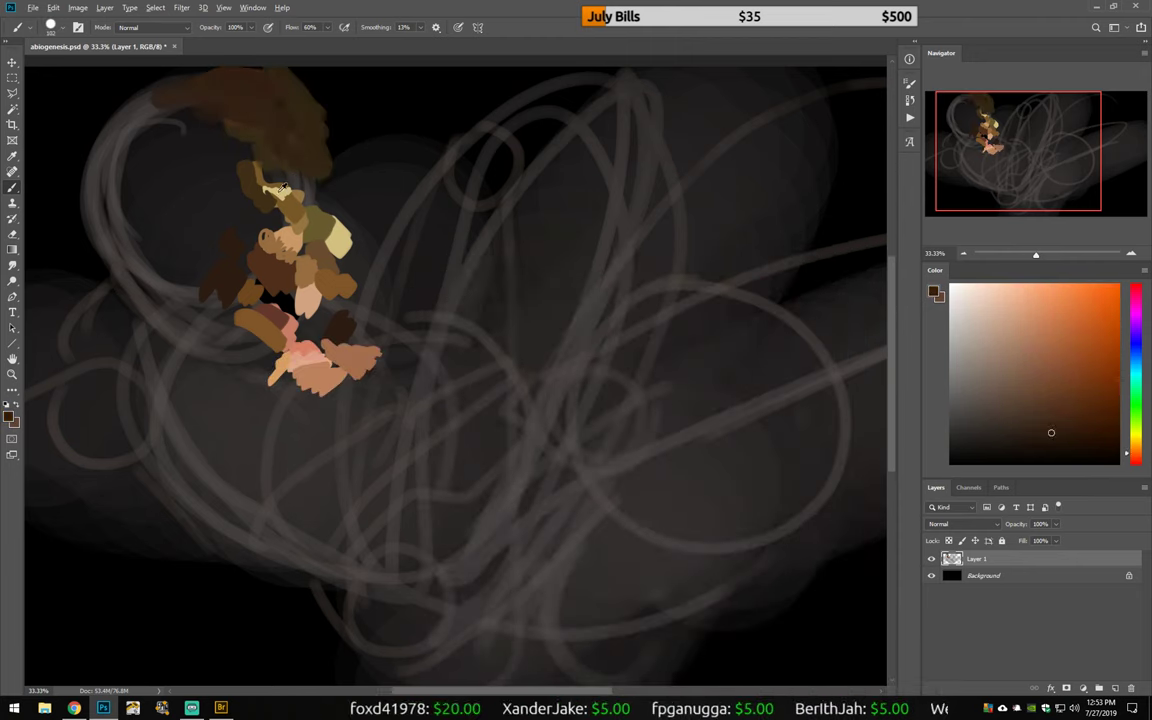
# Step: Paint a tan and peach face blob, a brown eye stroke, and a peach body below
pyautogui.click(1032, 321)
pyautogui.moveTo(150, 160); pyautogui.dragTo(200, 240)
pyautogui.click(1033, 337)
pyautogui.moveTo(140, 190); pyautogui.dragTo(200, 290)
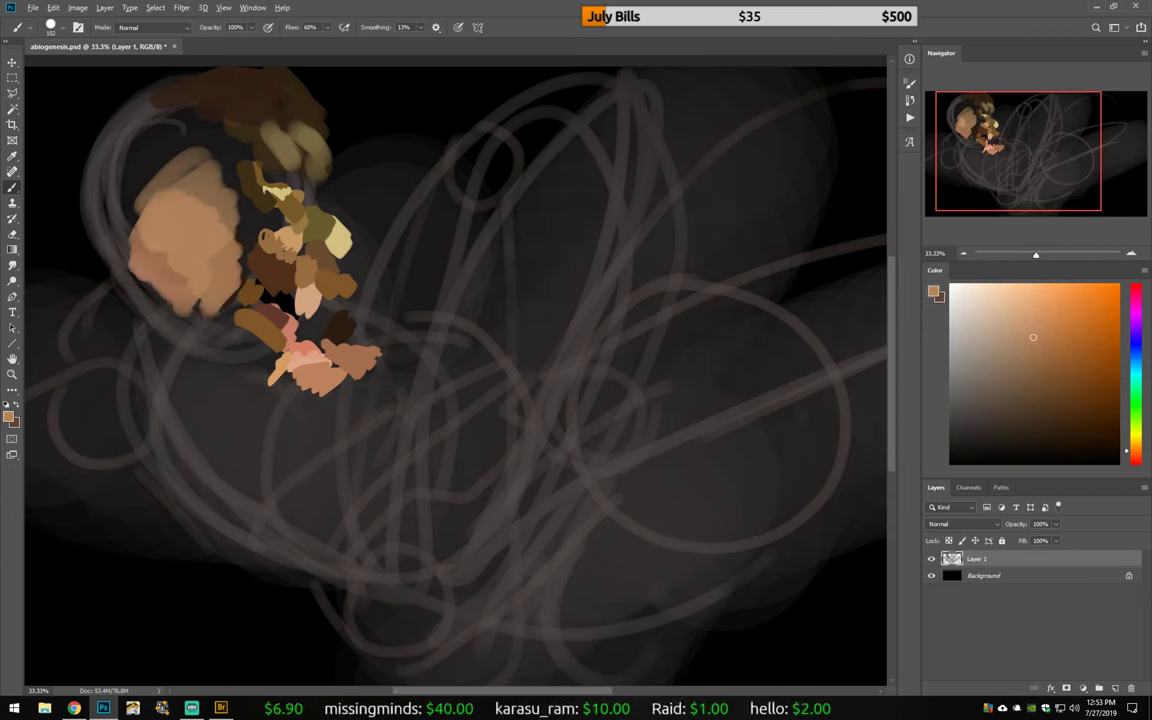
pyautogui.click(1059, 404)
pyautogui.moveTo(145, 195); pyautogui.dragTo(185, 200)
pyautogui.click(1031, 334)
pyautogui.moveTo(200, 360); pyautogui.dragTo(130, 440)
# Step: Paint dark brown and golden hair strands around and down the face
pyautogui.click(1044, 424)
pyautogui.moveTo(130, 95); pyautogui.dragTo(94, 347)
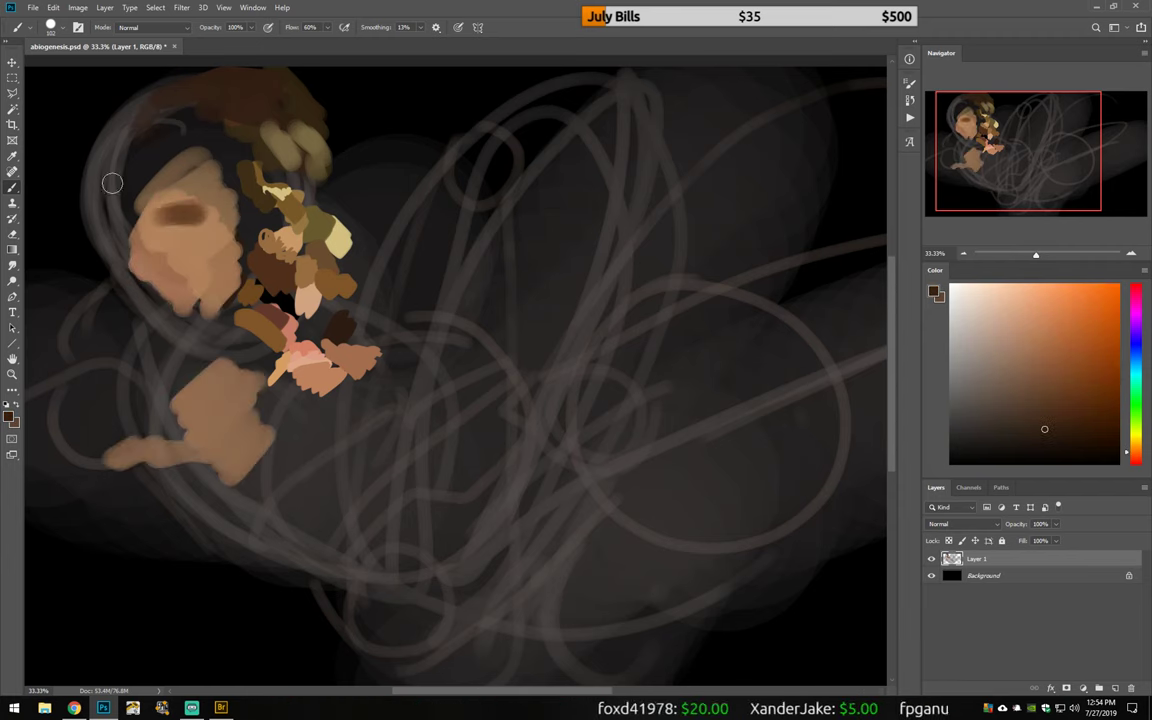
pyautogui.click(1032, 321)
pyautogui.moveTo(160, 175); pyautogui.dragTo(193, 204)
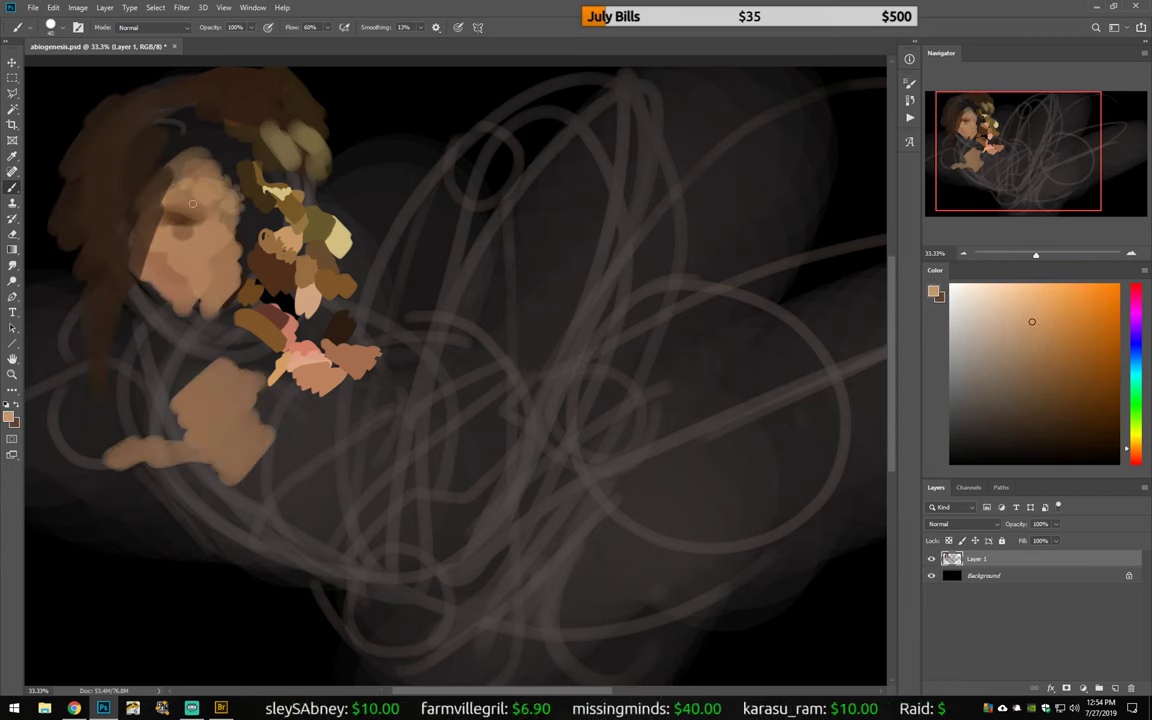
pyautogui.click(1049, 404)
pyautogui.moveTo(195, 250); pyautogui.dragTo(210, 280)
pyautogui.click(1062, 380)
pyautogui.moveTo(150, 155); pyautogui.dragTo(125, 255)
pyautogui.click(1056, 388)
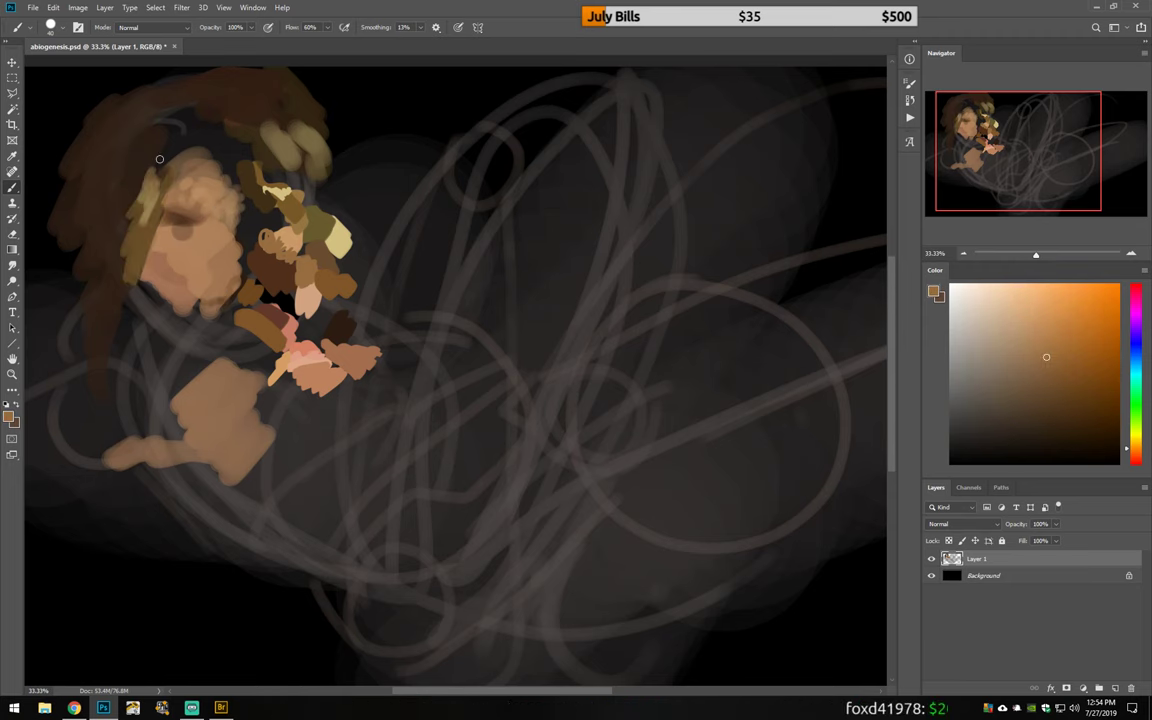
pyautogui.moveTo(130, 200)
pyautogui.mouseDown()
pyautogui.moveTo(166, 141)
pyautogui.moveTo(110, 380)
pyautogui.mouseUp()
pyautogui.moveTo(190, 150); pyautogui.dragTo(165, 280)
pyautogui.click(1032, 334)
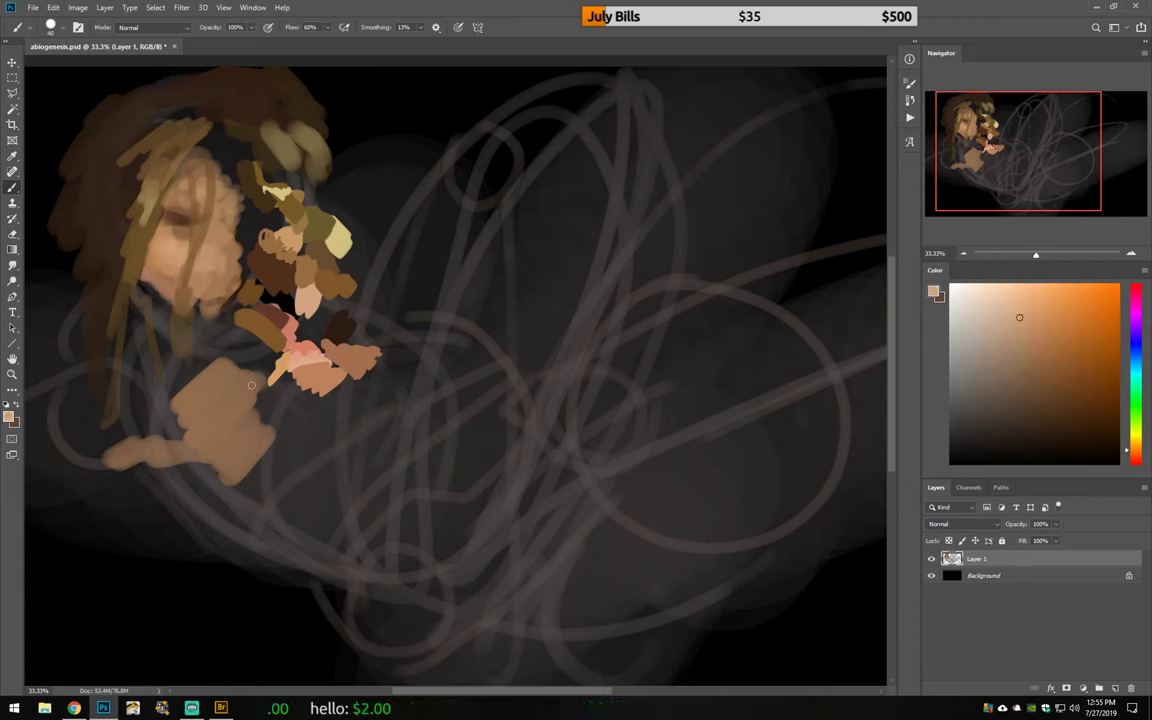
# Step: Add an olive green eye, then brown strokes below the face and an upper-right squiggle
pyautogui.keyDown('alt'); pyautogui.click(128, 238); pyautogui.keyUp('alt')
pyautogui.keyDown('alt'); pyautogui.click(218, 200); pyautogui.keyUp('alt')
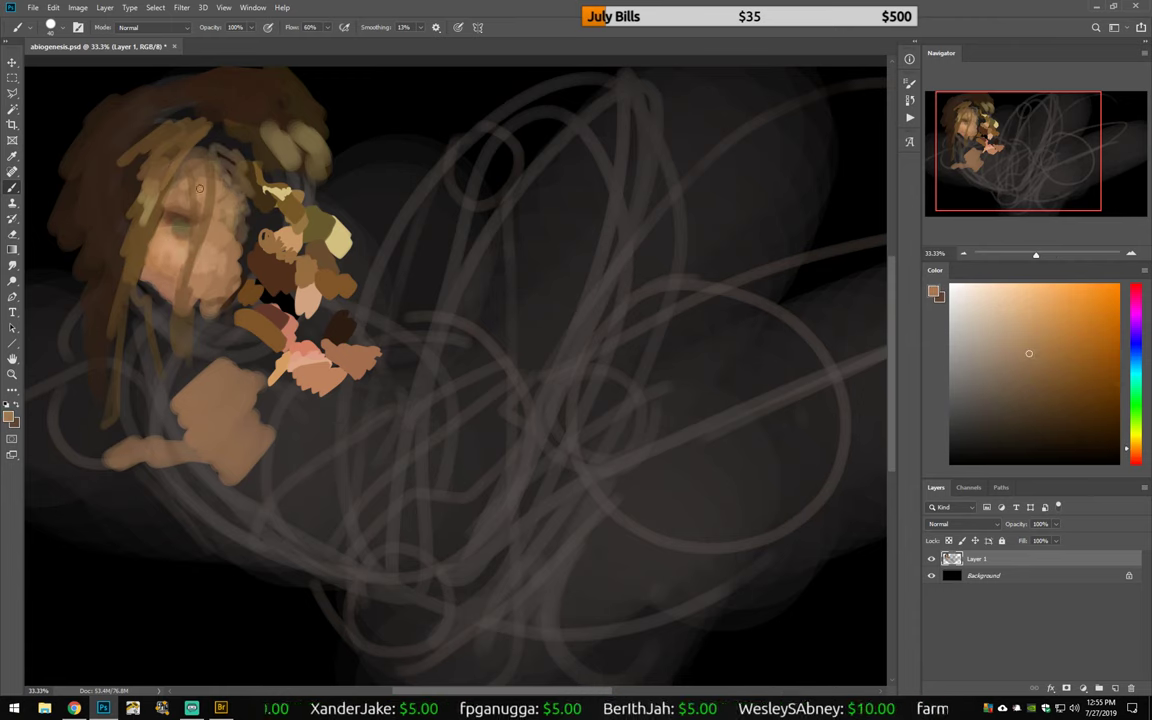
pyautogui.keyDown('alt'); pyautogui.click(150, 172); pyautogui.keyUp('alt')
pyautogui.keyDown('alt'); pyautogui.click(245, 356); pyautogui.keyUp('alt')
pyautogui.keyDown('alt'); pyautogui.click(240, 365); pyautogui.keyUp('alt')
pyautogui.moveTo(330, 400); pyautogui.dragTo(263, 449)
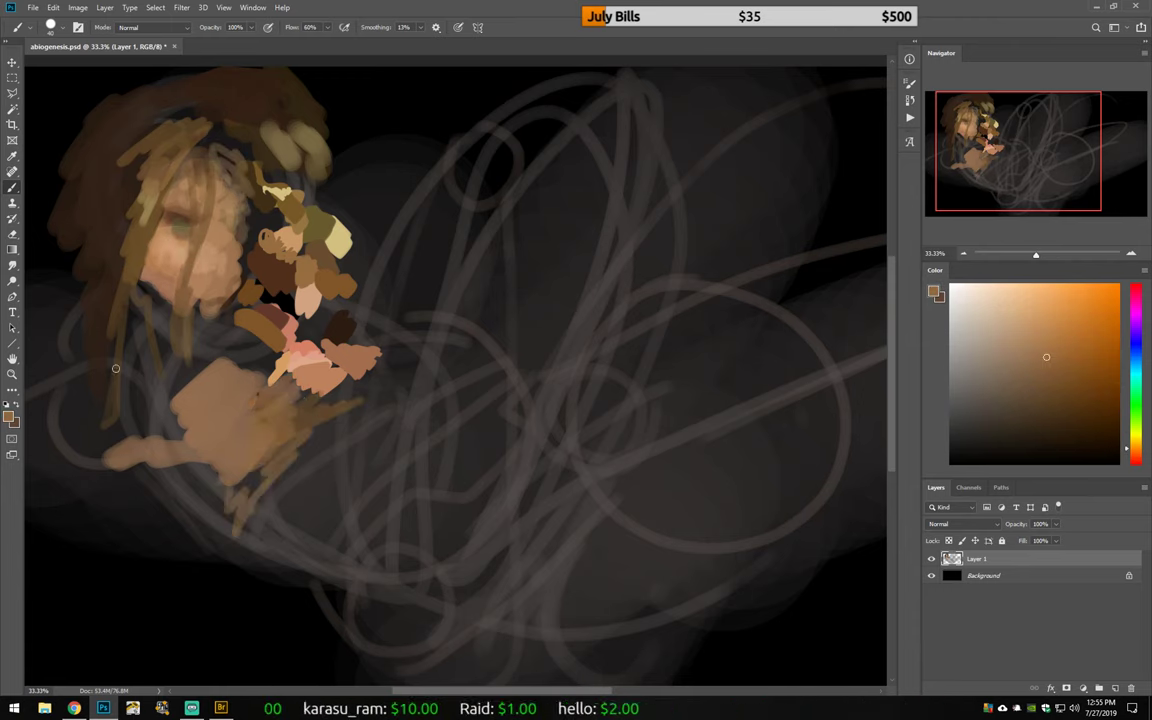
pyautogui.moveTo(405, 170); pyautogui.dragTo(495, 215)
# Step: Lasso the face and figure, scale them larger toward the lower right, and deselect
pyautogui.press('l')
pyautogui.moveTo(100, 200); pyautogui.dragTo(180, 533)
pyautogui.hotkey('ctrl', 't')
pyautogui.moveTo(514, 536); pyautogui.dragTo(690, 645)
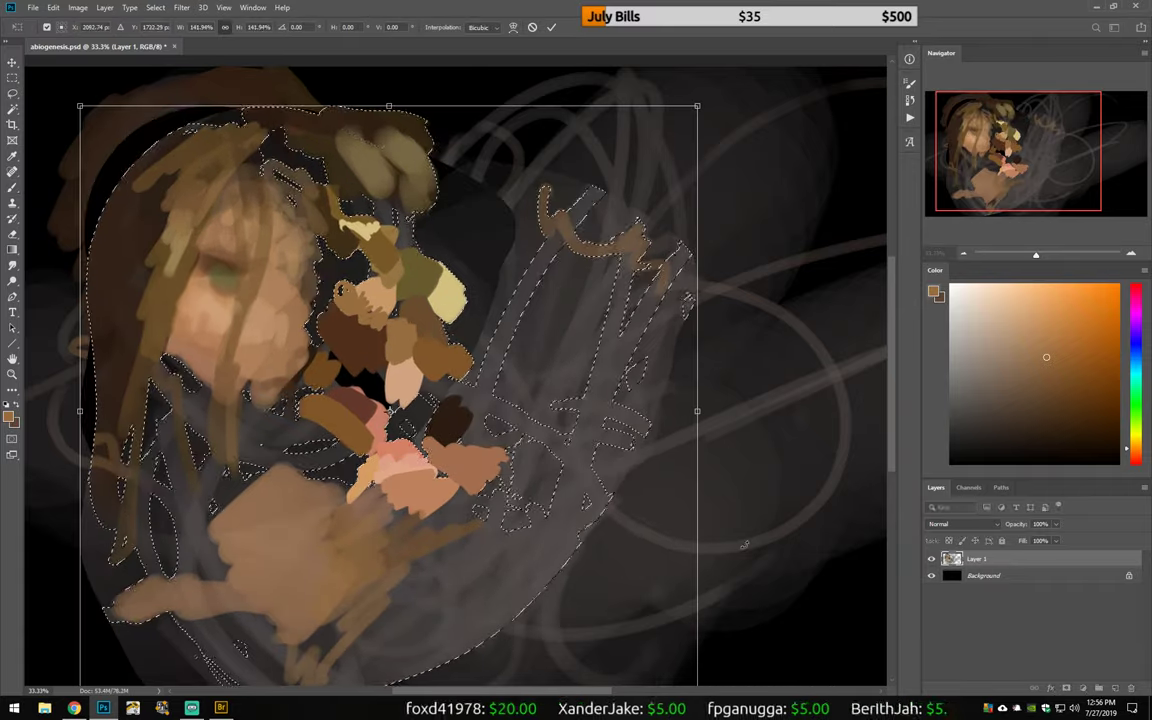
pyautogui.press('Return')
pyautogui.hotkey('ctrl', 'd')
# Step: Paint darker brown touches on the forehead, hair and near the chin
pyautogui.press('b')
pyautogui.keyDown('alt'); pyautogui.click(218, 266); pyautogui.keyUp('alt')
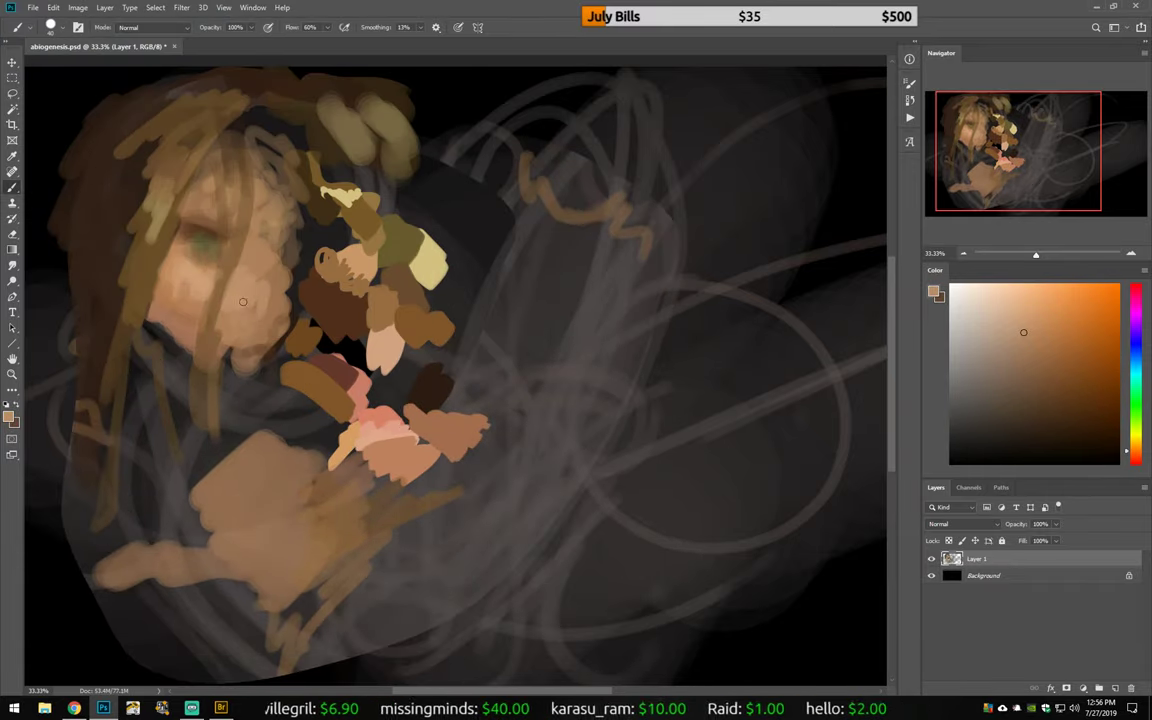
pyautogui.keyDown('alt'); pyautogui.click(225, 290); pyautogui.keyUp('alt')
pyautogui.keyDown('alt'); pyautogui.click(190, 200); pyautogui.keyUp('alt')
pyautogui.keyDown('alt'); pyautogui.click(139, 225); pyautogui.keyUp('alt')
pyautogui.moveTo(190, 195)
pyautogui.mouseDown()
pyautogui.moveTo(165, 175)
pyautogui.moveTo(125, 460)
pyautogui.mouseUp()
pyautogui.keyDown('alt'); pyautogui.click(160, 320); pyautogui.keyUp('alt')
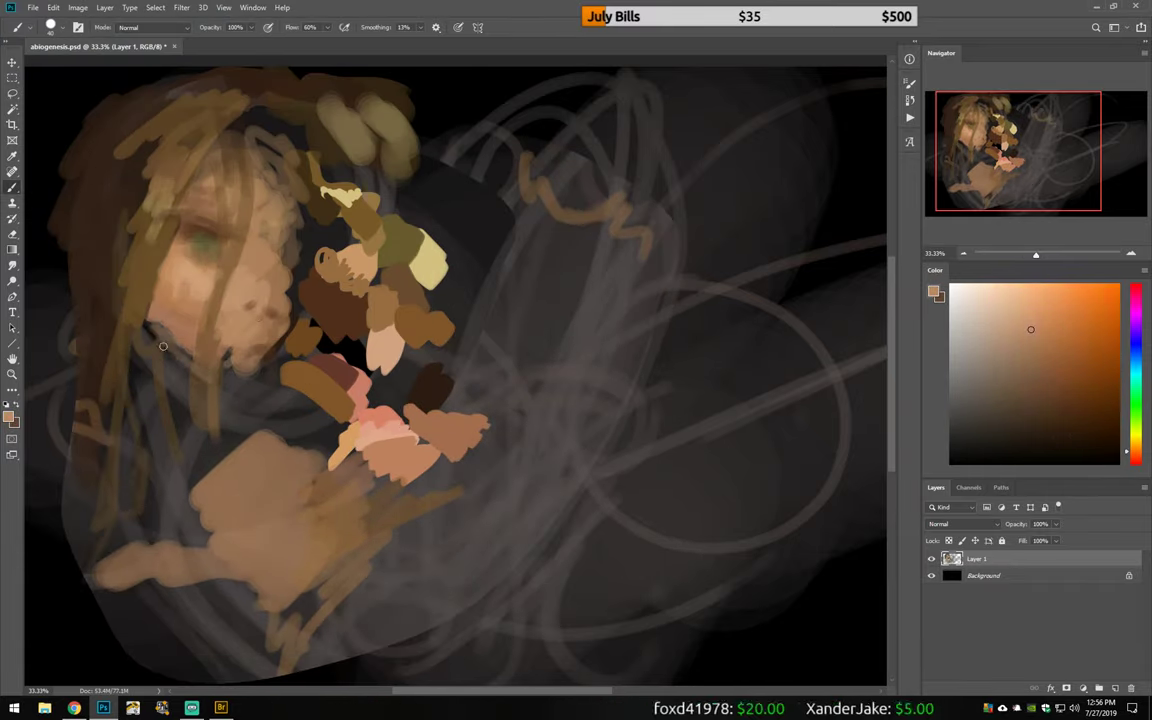
pyautogui.moveTo(150, 300); pyautogui.dragTo(178, 358)
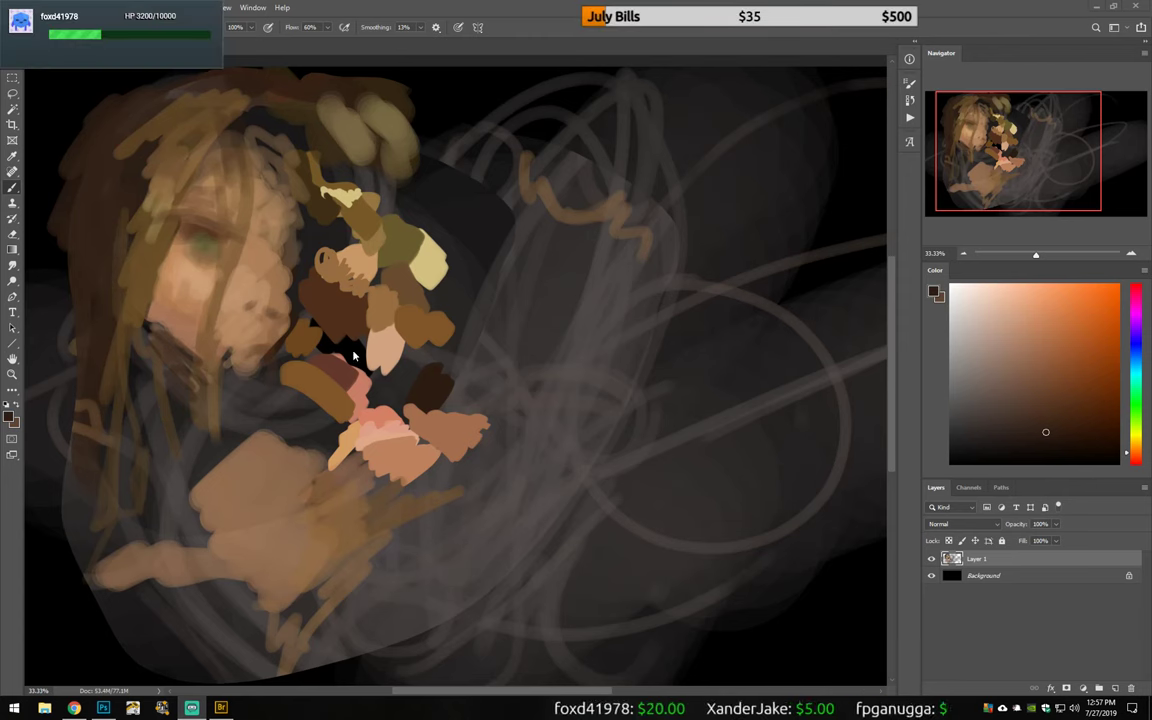
# Step: Brighten the face, eye, cheeks and hand with light pink and peach strokes
pyautogui.keyDown('alt'); pyautogui.click(250, 290); pyautogui.keyUp('alt')
pyautogui.moveTo(160, 240)
pyautogui.mouseDown()
pyautogui.moveTo(175, 295)
pyautogui.moveTo(216, 216)
pyautogui.mouseUp()
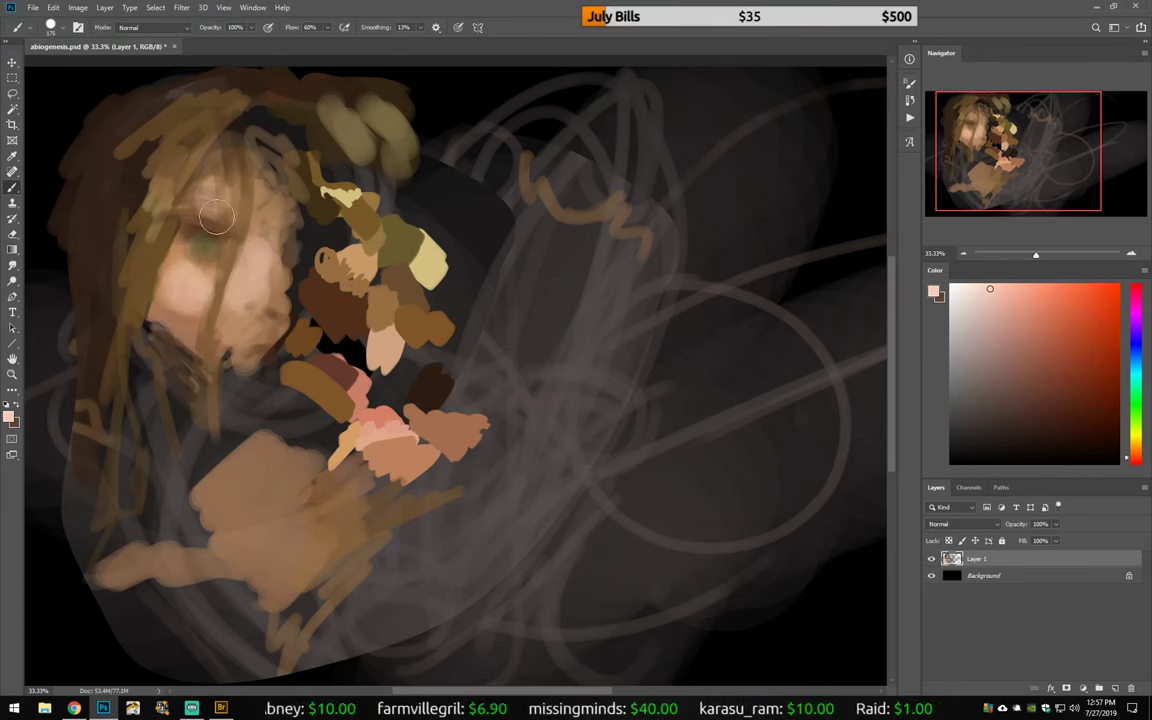
pyautogui.moveTo(200, 465); pyautogui.dragTo(290, 445)
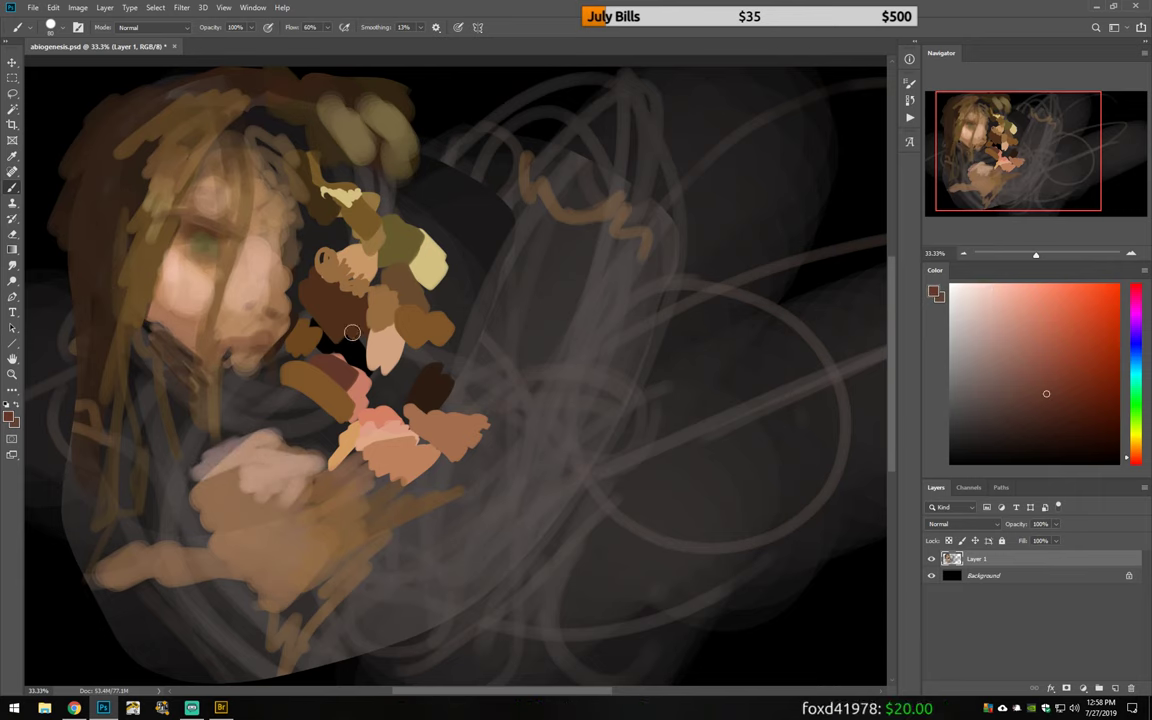
pyautogui.keyDown('alt'); pyautogui.click(178, 205); pyautogui.keyUp('alt')
pyautogui.moveTo(265, 235); pyautogui.dragTo(297, 316)
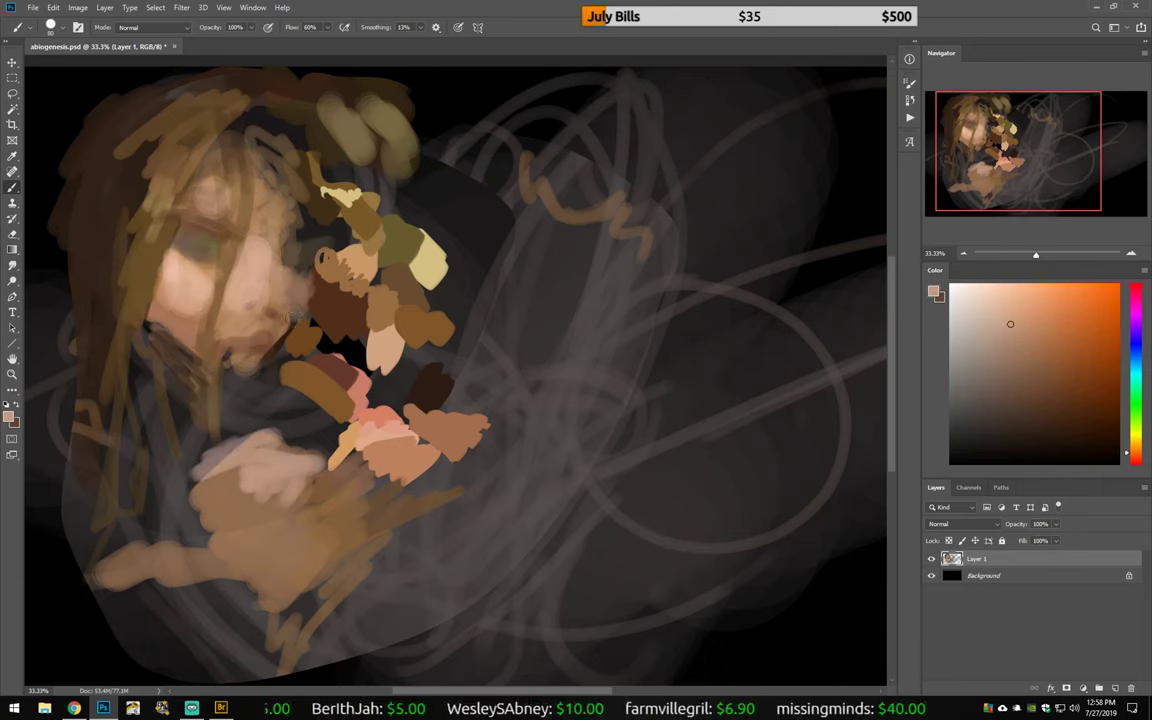
pyautogui.moveTo(241, 251); pyautogui.dragTo(256, 221)
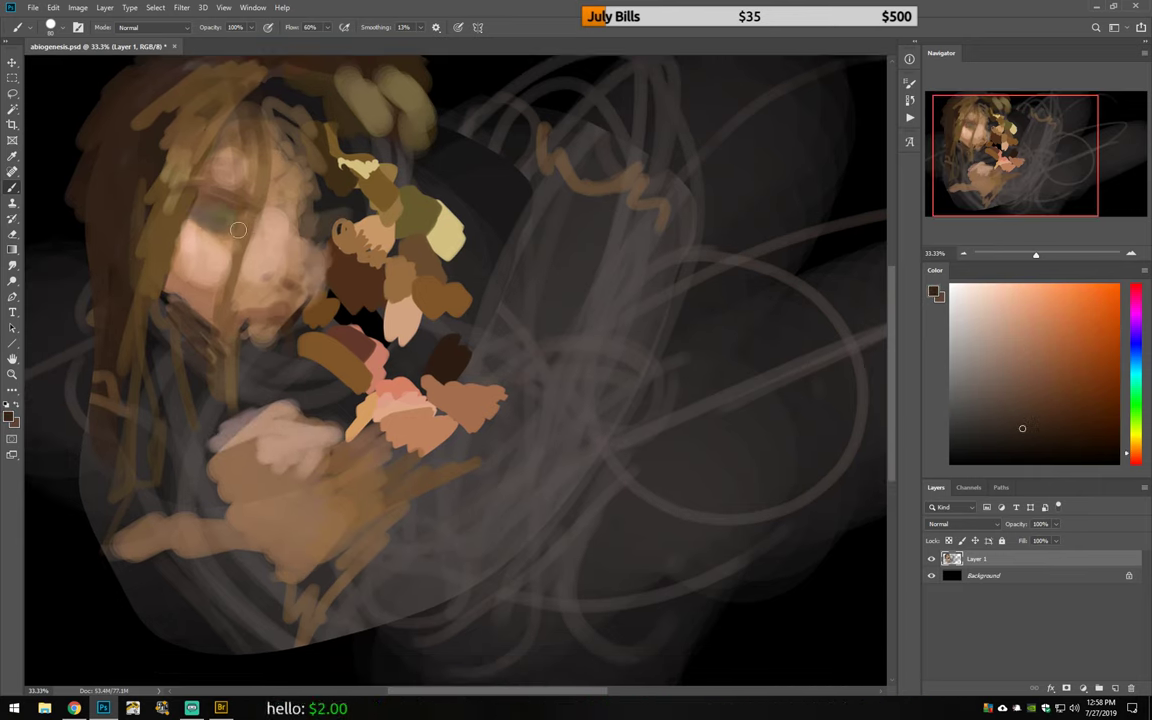
pyautogui.keyDown('alt'); pyautogui.click(238, 230); pyautogui.keyUp('alt')
pyautogui.moveTo(195, 245); pyautogui.dragTo(215, 285)
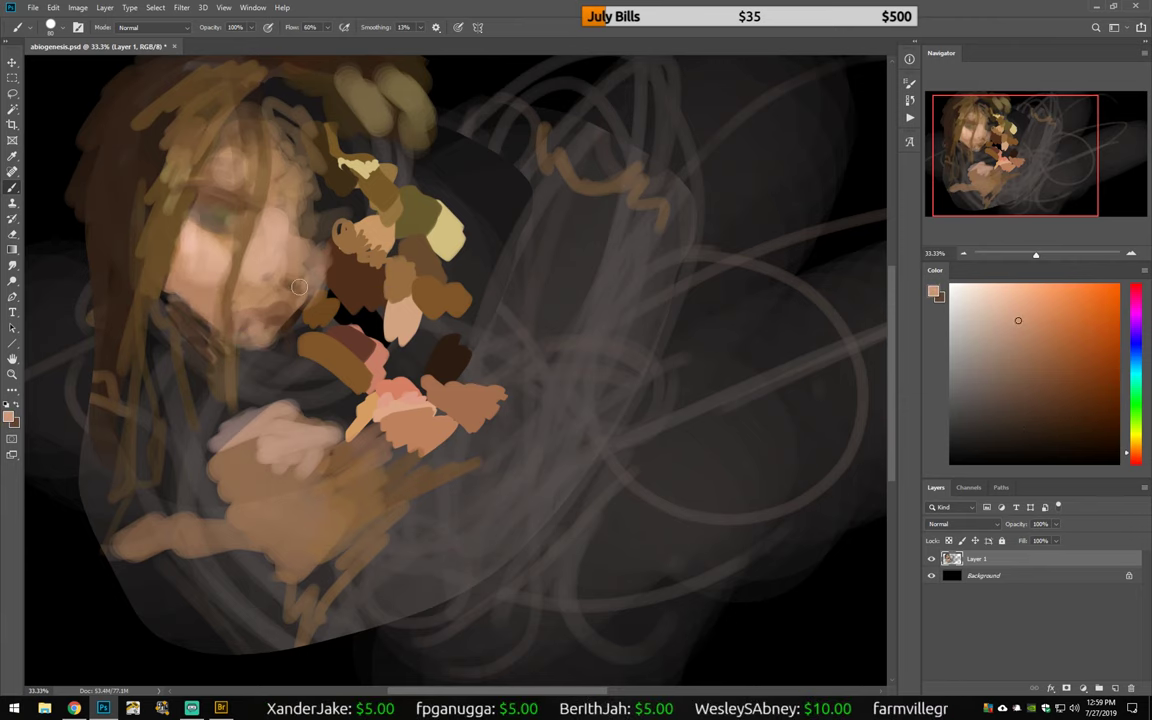
# Step: Sample skin tones from the face and soften the lower cheek, lower face and chin shadow
pyautogui.keyDown('alt'); pyautogui.click(265, 255); pyautogui.keyUp('alt')
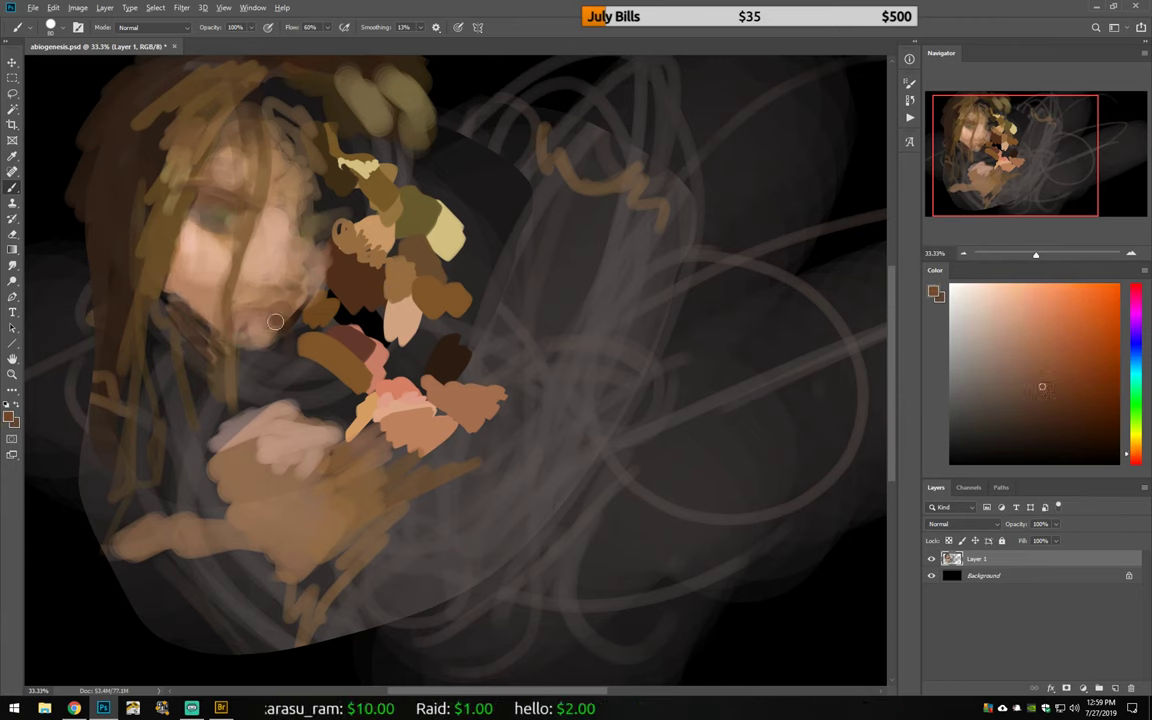
pyautogui.keyDown('alt'); pyautogui.click(240, 292); pyautogui.keyUp('alt')
pyautogui.moveTo(215, 255); pyautogui.dragTo(249, 285)
pyautogui.keyDown('alt'); pyautogui.click(272, 342); pyautogui.keyUp('alt')
pyautogui.keyDown('alt'); pyautogui.click(188, 205); pyautogui.keyUp('alt')
pyautogui.moveTo(240, 215)
pyautogui.mouseDown()
pyautogui.moveTo(270, 250)
pyautogui.moveTo(280, 135)
pyautogui.mouseUp()
pyautogui.keyDown('alt'); pyautogui.click(250, 188); pyautogui.keyUp('alt')
pyautogui.keyDown('alt'); pyautogui.click(251, 371); pyautogui.keyUp('alt')
pyautogui.moveTo(180, 265); pyautogui.dragTo(190, 370)
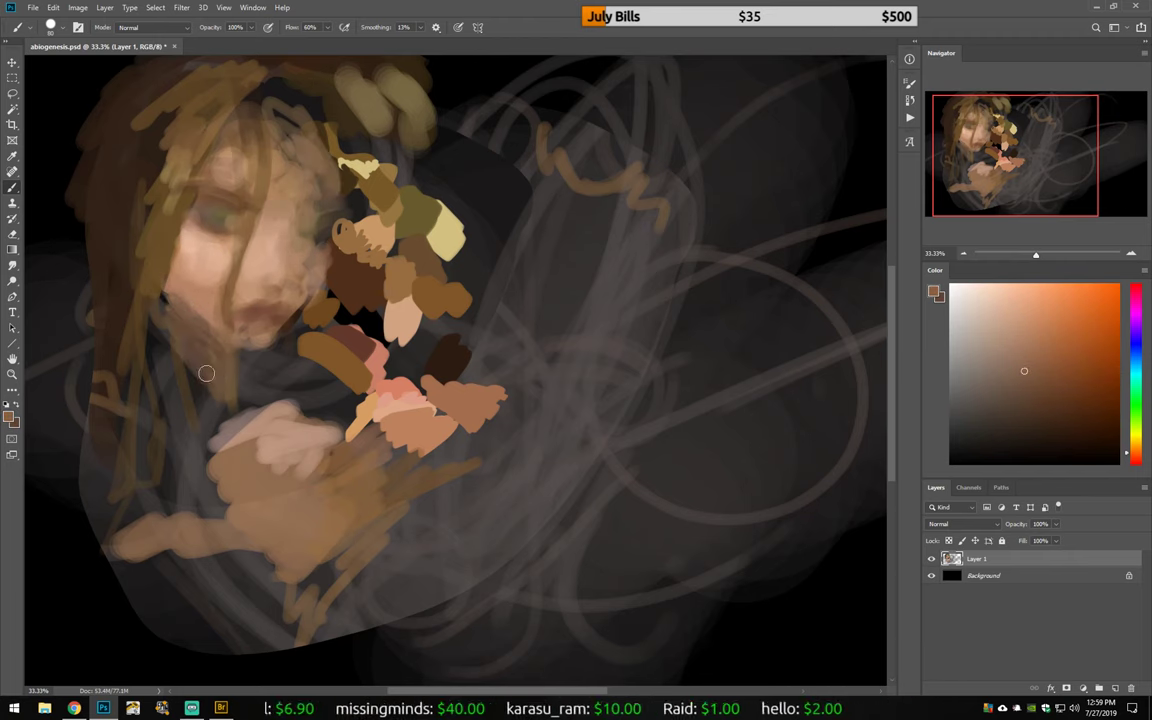
# Step: Darken the left hair, then lighten the left hair and hand area with sampled tones
pyautogui.moveTo(160, 325); pyautogui.dragTo(250, 338)
pyautogui.moveTo(120, 320)
pyautogui.mouseDown()
pyautogui.moveTo(60, 200)
pyautogui.moveTo(100, 280)
pyautogui.mouseUp()
pyautogui.keyDown('alt'); pyautogui.click(80, 296); pyautogui.keyUp('alt')
pyautogui.moveTo(172, 170)
pyautogui.mouseDown()
pyautogui.moveTo(110, 190)
pyautogui.moveTo(130, 360)
pyautogui.moveTo(260, 385)
pyautogui.mouseUp()
pyautogui.keyDown('alt'); pyautogui.click(318, 215); pyautogui.keyUp('alt')
pyautogui.keyDown('alt'); pyautogui.click(265, 422); pyautogui.keyUp('alt')
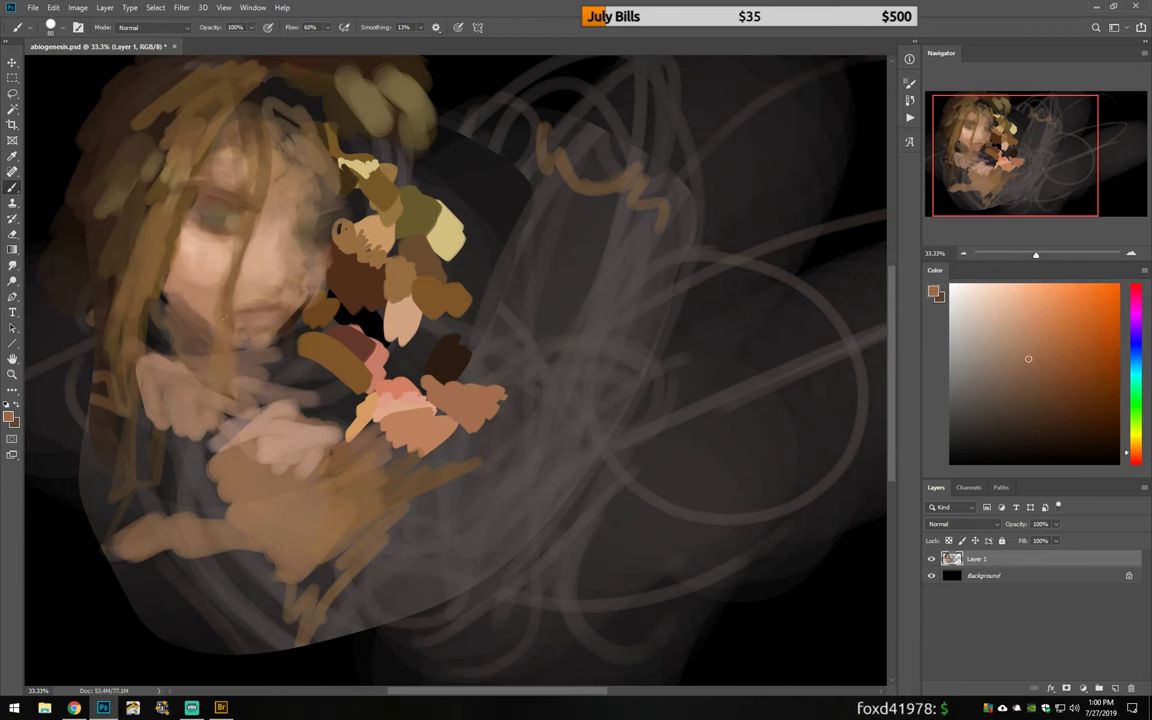
# Step: Sweep a long peach stroke across the right side and repaint the left hair and hand
pyautogui.moveTo(495, 600); pyautogui.dragTo(700, 322)
pyautogui.moveTo(80, 220); pyautogui.dragTo(120, 320)
pyautogui.keyDown('alt'); pyautogui.click(140, 300); pyautogui.keyUp('alt')
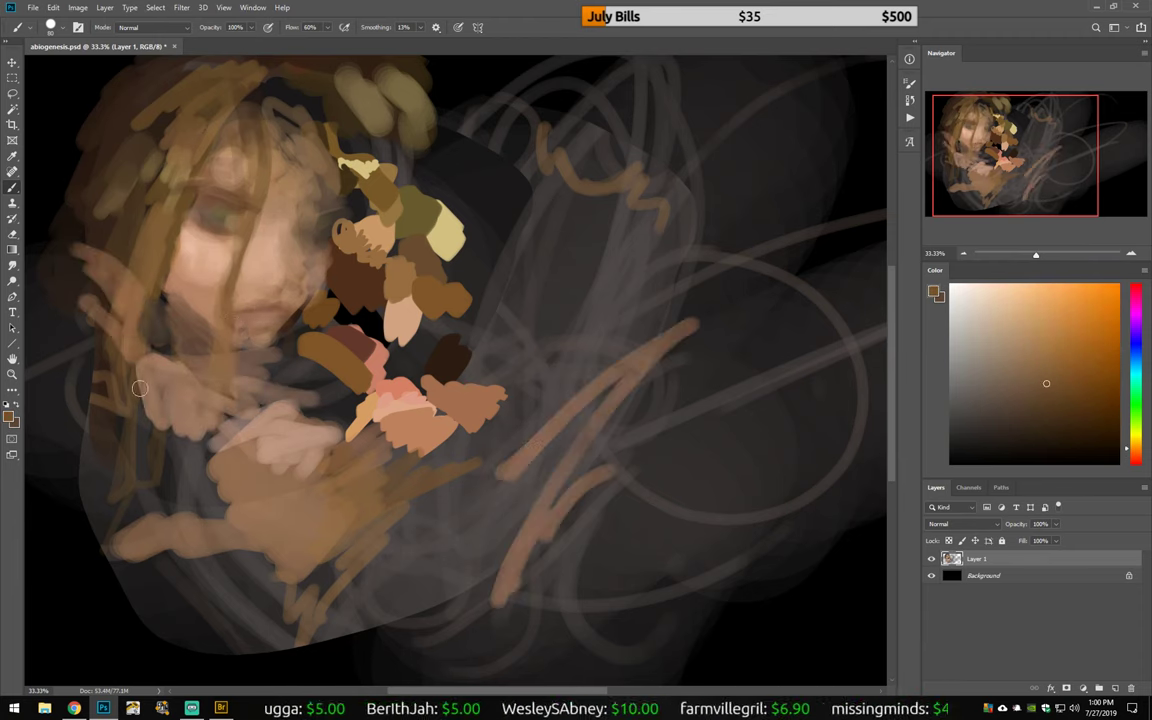
pyautogui.moveTo(150, 270); pyautogui.dragTo(118, 166)
pyautogui.moveTo(309, 487); pyautogui.dragTo(240, 430)
pyautogui.moveTo(70, 250); pyautogui.dragTo(120, 285)
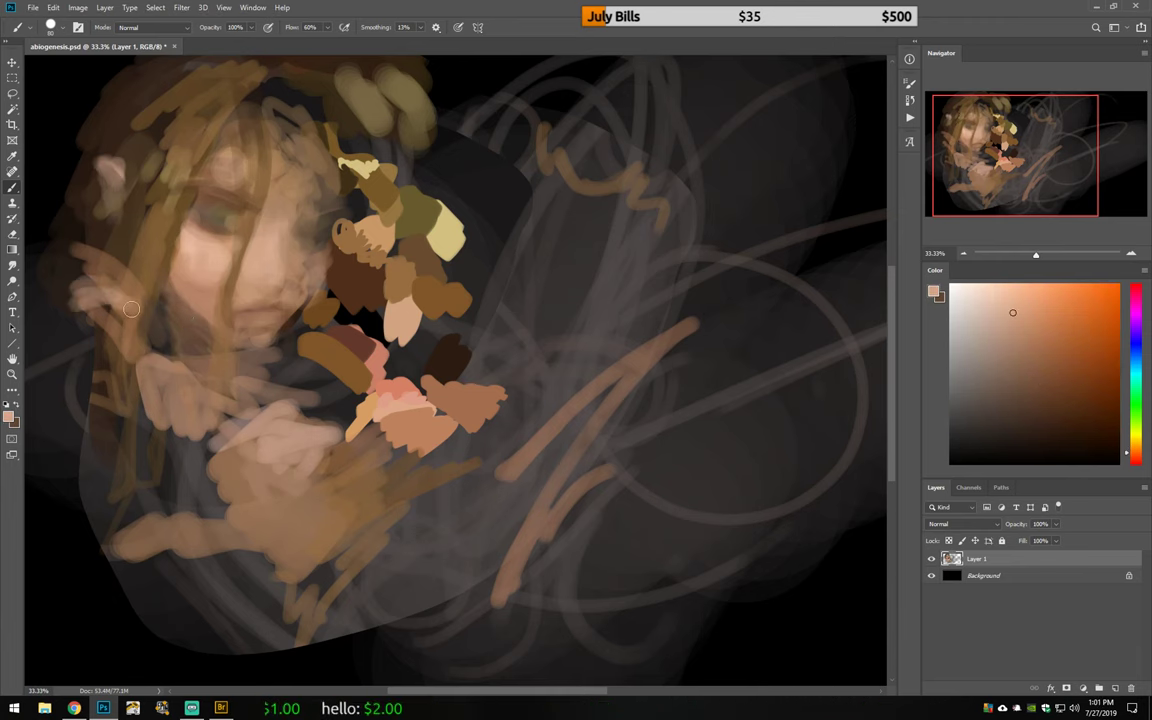
pyautogui.keyDown('alt'); pyautogui.click(180, 350); pyautogui.keyUp('alt')
pyautogui.moveTo(200, 340)
pyautogui.mouseDown()
pyautogui.moveTo(252, 560)
pyautogui.moveTo(200, 600)
pyautogui.mouseUp()
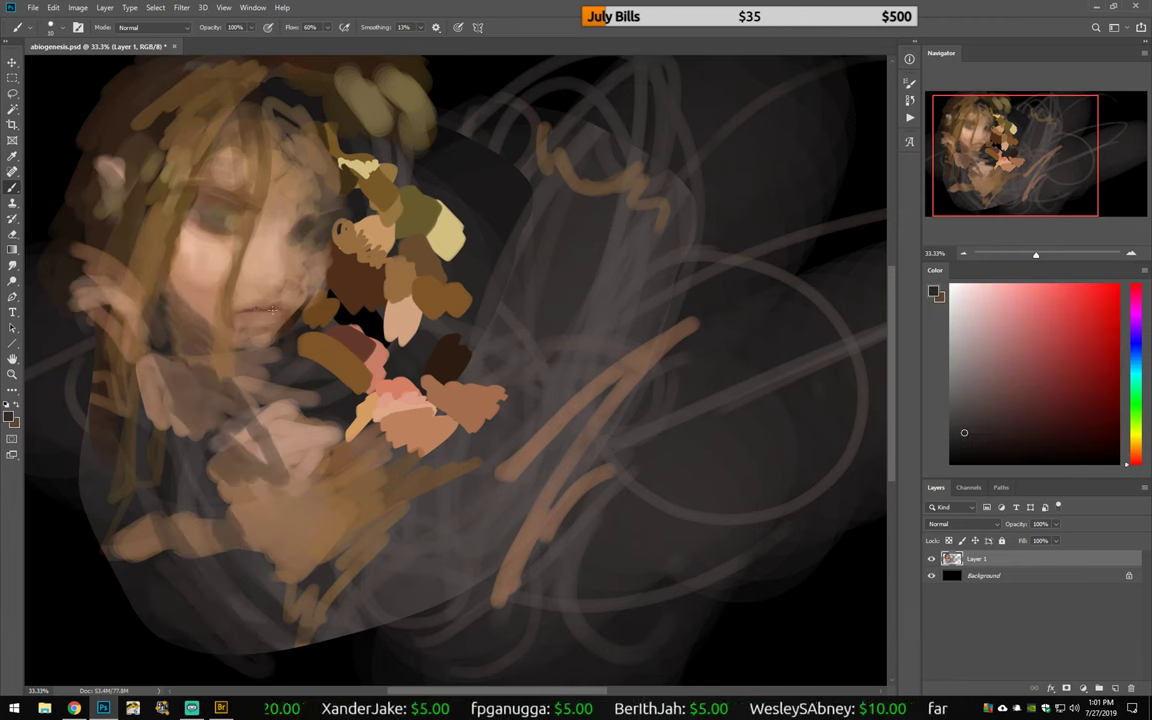
pyautogui.keyDown('alt'); pyautogui.click(240, 310); pyautogui.keyUp('alt')
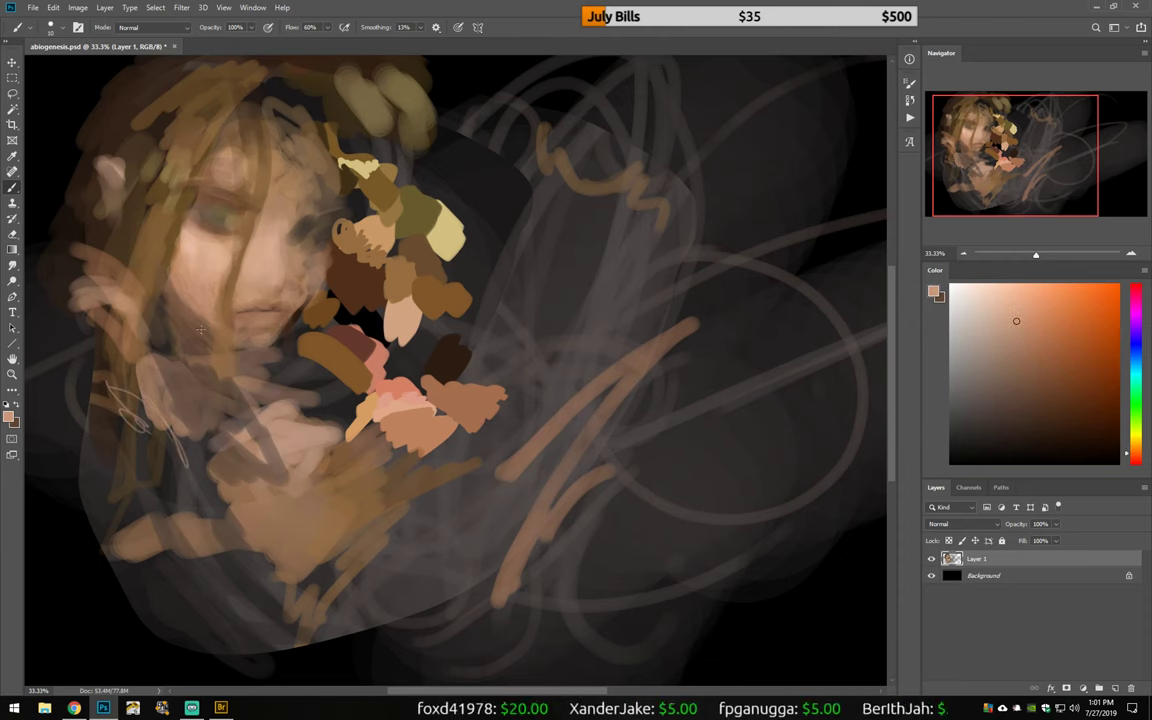
# Step: Enlarge the brush and repaint the hand in light peach
pyautogui.rightClick(275, 378)
pyautogui.press('Return')
pyautogui.moveTo(140, 380); pyautogui.dragTo(305, 360)
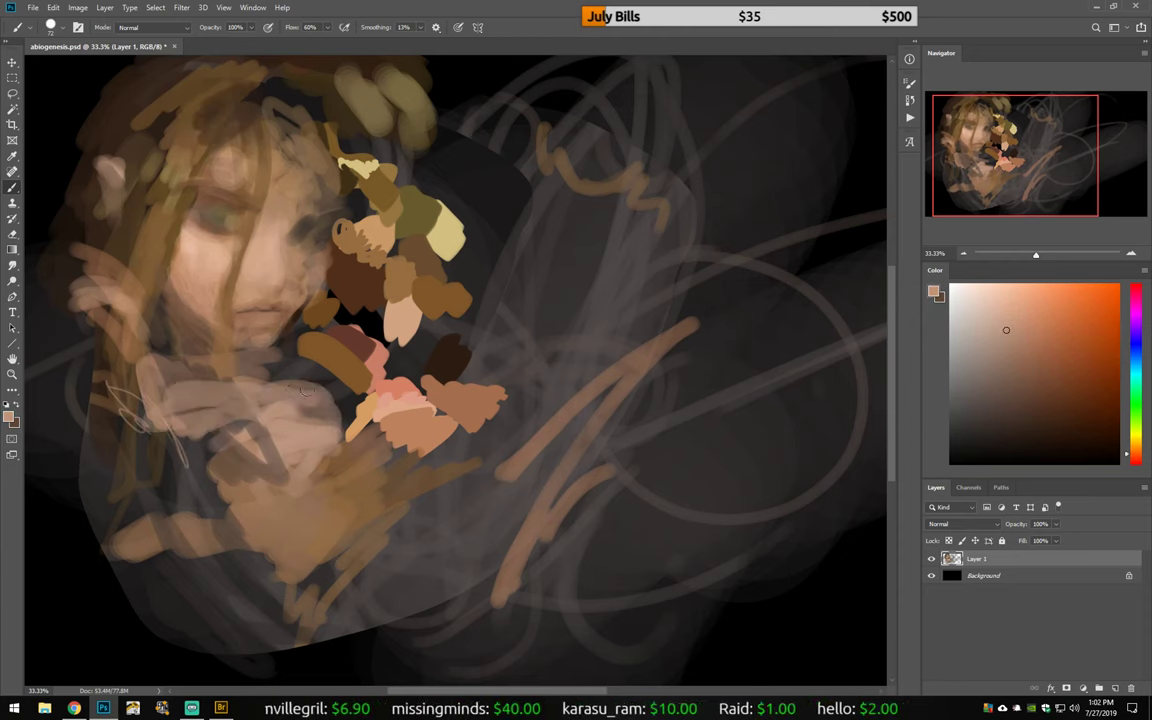
pyautogui.moveTo(235, 350); pyautogui.dragTo(320, 395)
# Step: Lasso the leaf cluster beside the face, copy it to a new layer and shift it right
pyautogui.moveTo(340, 155); pyautogui.dragTo(335, 470)
pyautogui.hotkey('ctrl', 'j')
pyautogui.keyDown('ctrl'); pyautogui.moveTo(400, 300); pyautogui.dragTo(775, 262); pyautogui.keyUp('ctrl')
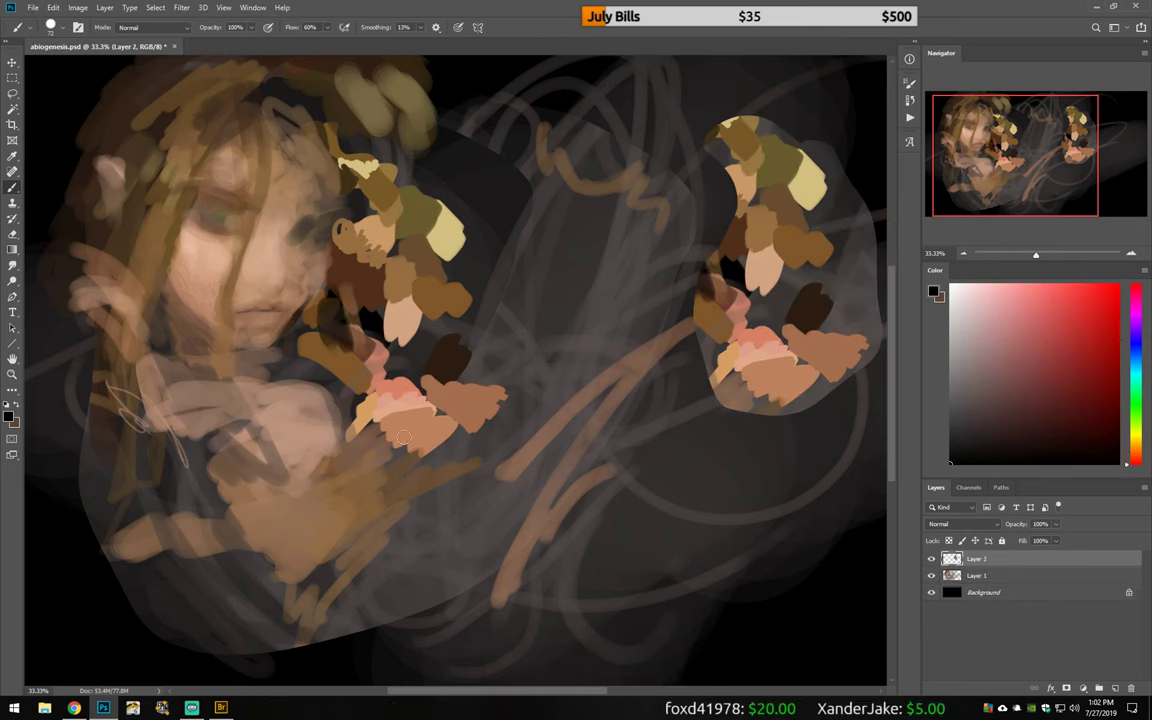
pyautogui.hotkey('ctrl', 'd')
# Step: Add red strokes across the body and bottom, and brown strokes at mid-canvas and lower left
pyautogui.moveTo(150, 405); pyautogui.dragTo(64, 460)
pyautogui.keyDown('alt'); pyautogui.click(263, 259); pyautogui.keyUp('alt')
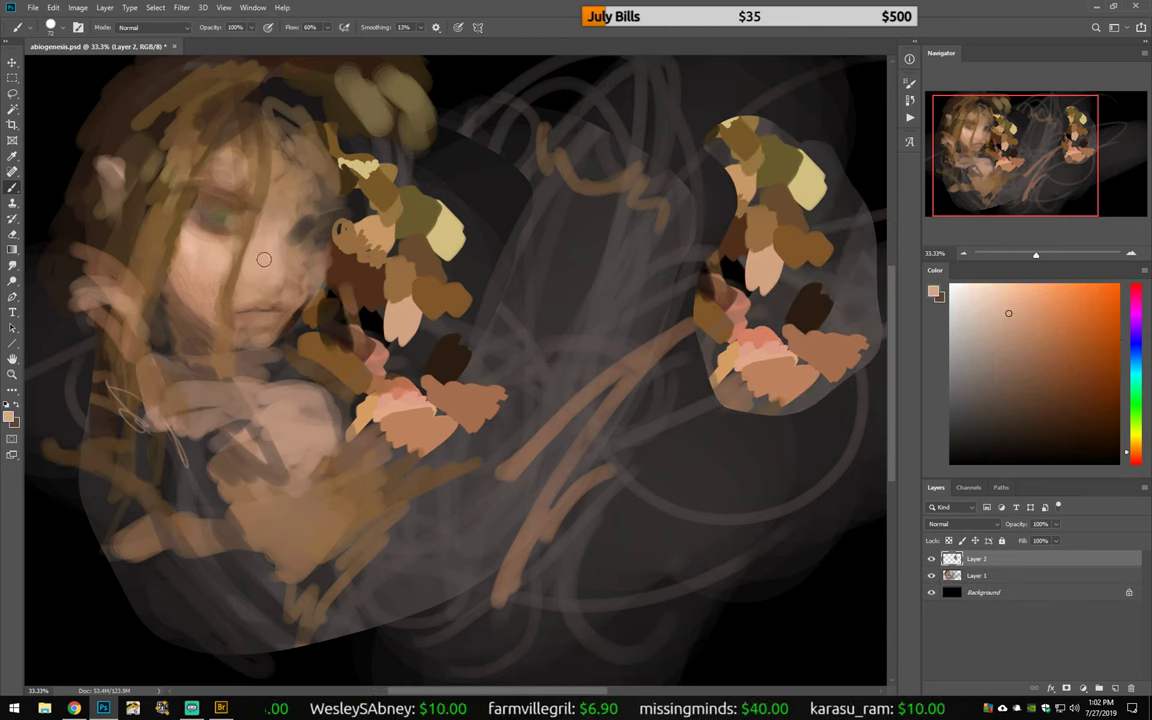
pyautogui.click(1136, 292)
pyautogui.moveTo(545, 345); pyautogui.dragTo(490, 470)
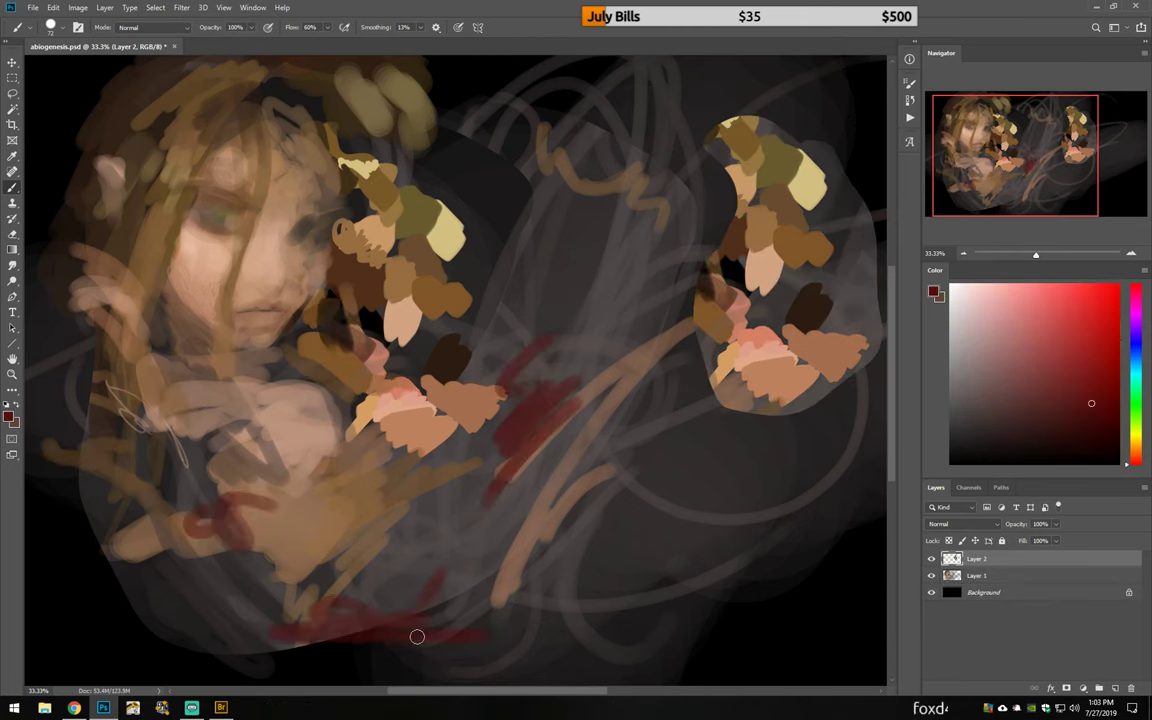
pyautogui.keyDown('alt'); pyautogui.click(600, 450); pyautogui.keyUp('alt')
pyautogui.moveTo(640, 340); pyautogui.dragTo(520, 520)
pyautogui.moveTo(680, 420); pyautogui.dragTo(560, 560)
pyautogui.moveTo(555, 263); pyautogui.dragTo(520, 300)
pyautogui.moveTo(140, 520); pyautogui.dragTo(90, 580)
pyautogui.moveTo(250, 380); pyautogui.dragTo(180, 440)
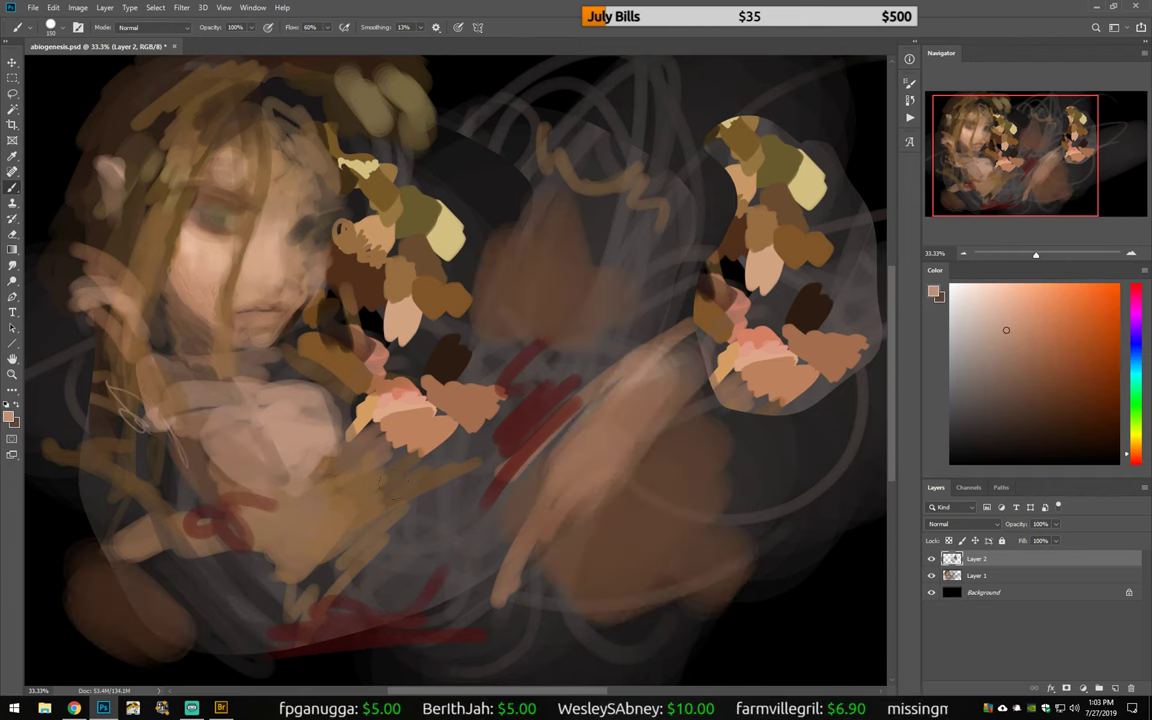
# Step: Sample peach, orange and pink skin tones from the face and paint the eyes green-cyan
pyautogui.keyDown('alt'); pyautogui.click(172, 227); pyautogui.keyUp('alt')
pyautogui.keyDown('alt'); pyautogui.click(202, 246); pyautogui.keyUp('alt')
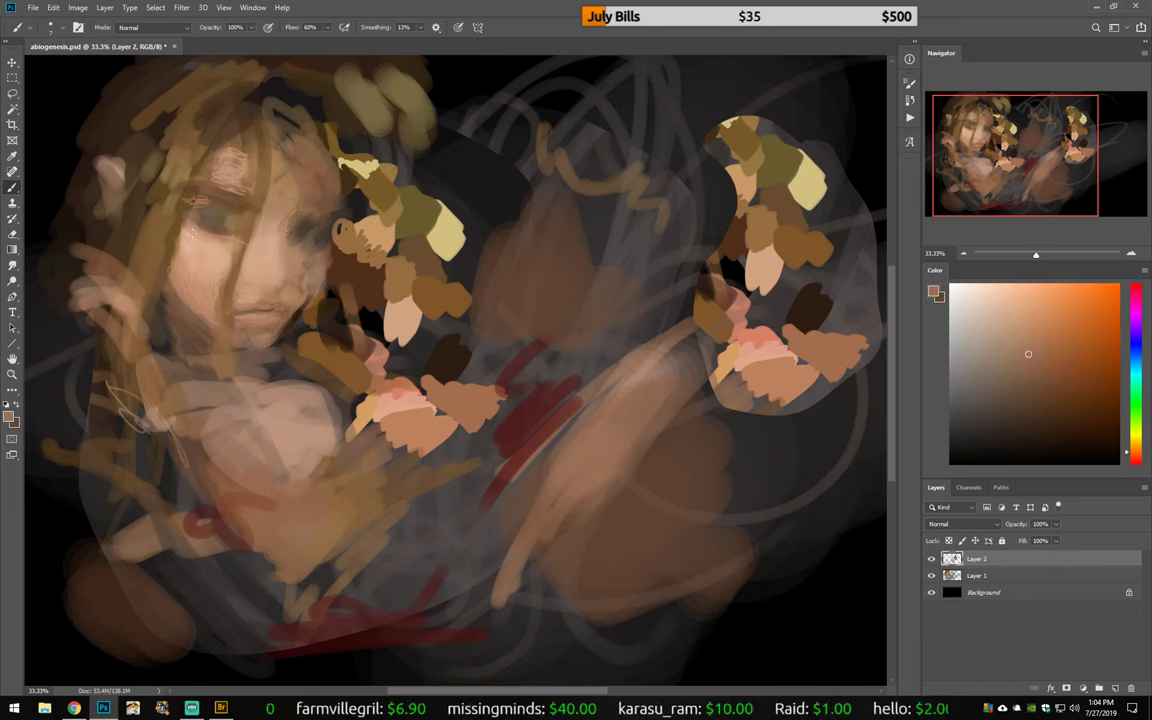
pyautogui.keyDown('alt'); pyautogui.click(210, 228); pyautogui.keyUp('alt')
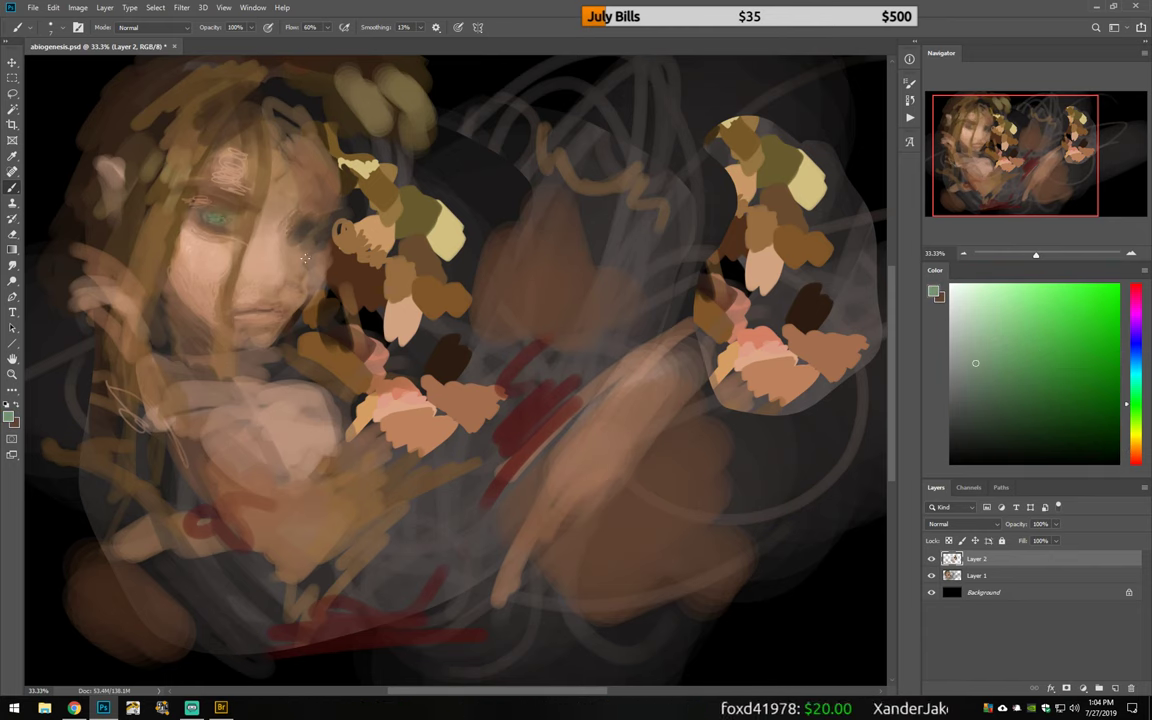
pyautogui.keyDown('alt'); pyautogui.click(210, 220); pyautogui.keyUp('alt')
pyautogui.keyDown('alt'); pyautogui.click(185, 195); pyautogui.keyUp('alt')
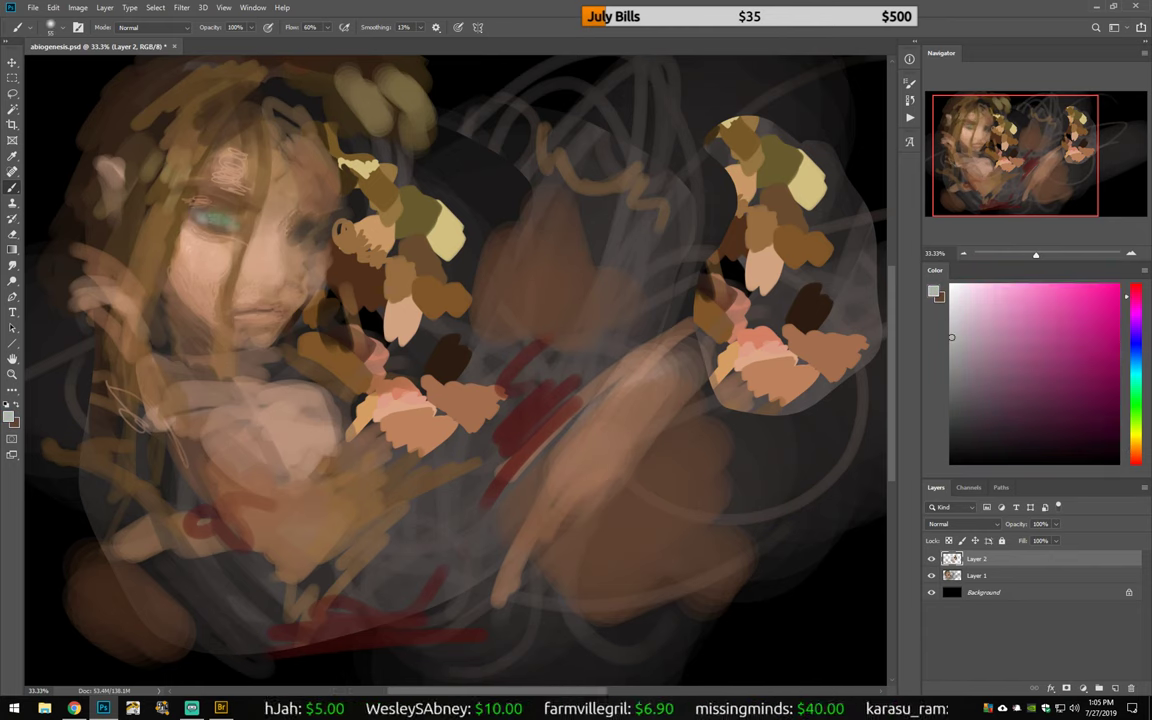
pyautogui.keyDown('alt'); pyautogui.click(206, 200); pyautogui.keyUp('alt')
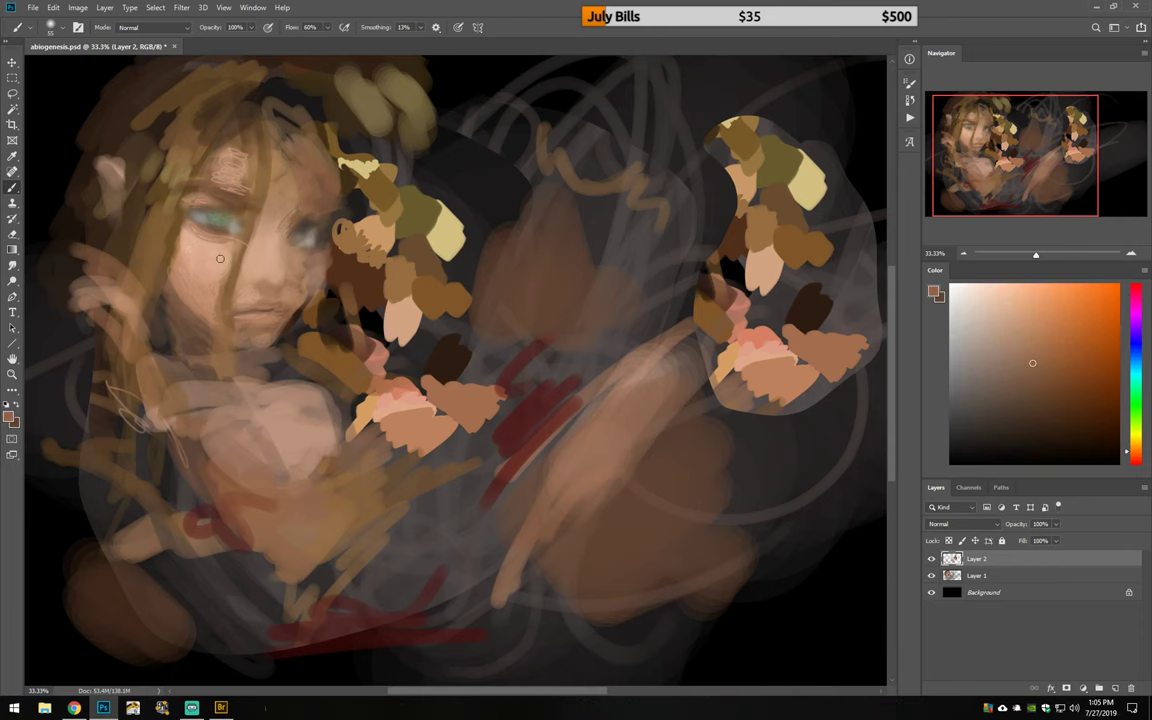
# Step: Lighten the hand and chest with light pink strokes
pyautogui.moveTo(137, 301)
pyautogui.mouseDown()
pyautogui.moveTo(50, 250)
pyautogui.moveTo(40, 330)
pyautogui.mouseUp()
pyautogui.keyDown('alt'); pyautogui.click(133, 440); pyautogui.keyUp('alt')
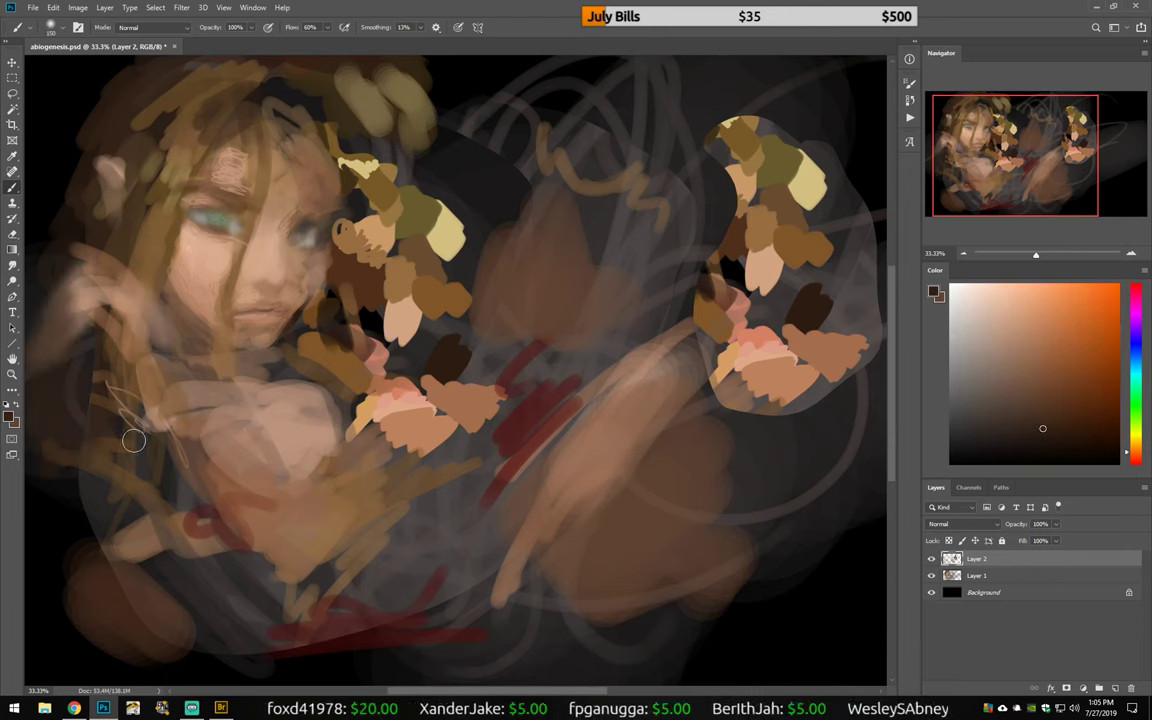
pyautogui.keyDown('alt'); pyautogui.click(233, 527); pyautogui.keyUp('alt')
pyautogui.moveTo(233, 440); pyautogui.dragTo(200, 480)
pyautogui.moveTo(200, 430); pyautogui.dragTo(230, 490)
# Step: Lay soft strokes across the chest and lower centre of the body
pyautogui.rightClick(216, 484)
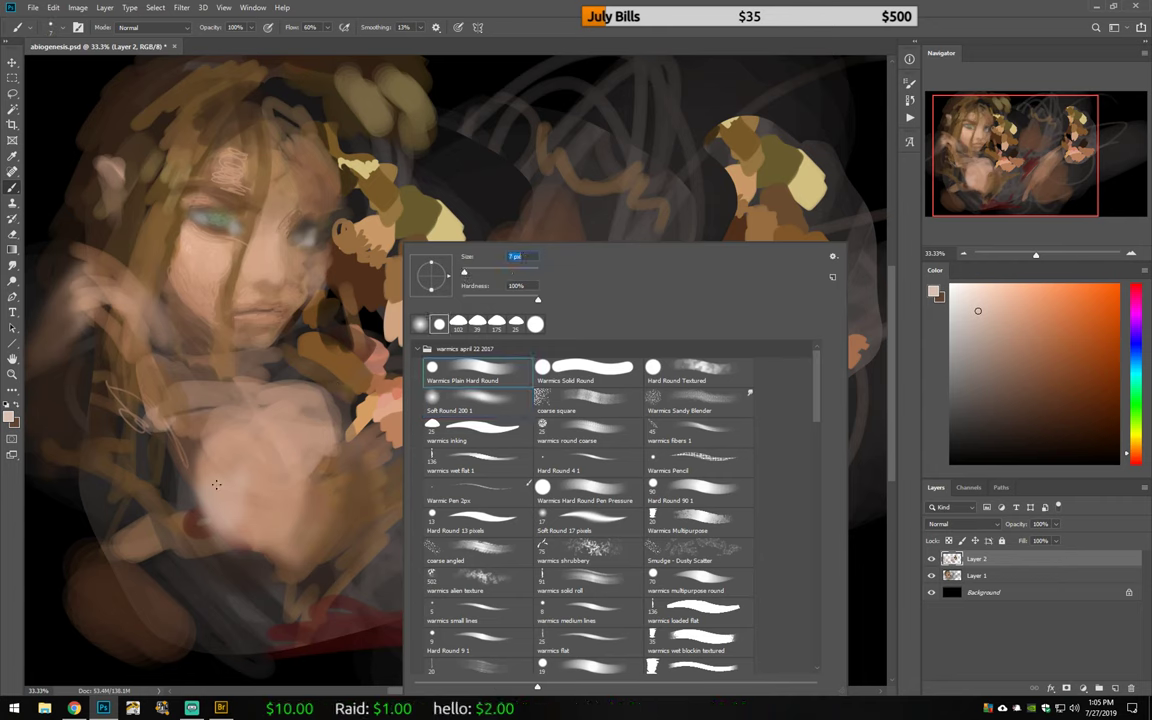
pyautogui.press('Escape')
pyautogui.rightClick(133, 278)
pyautogui.press('Escape')
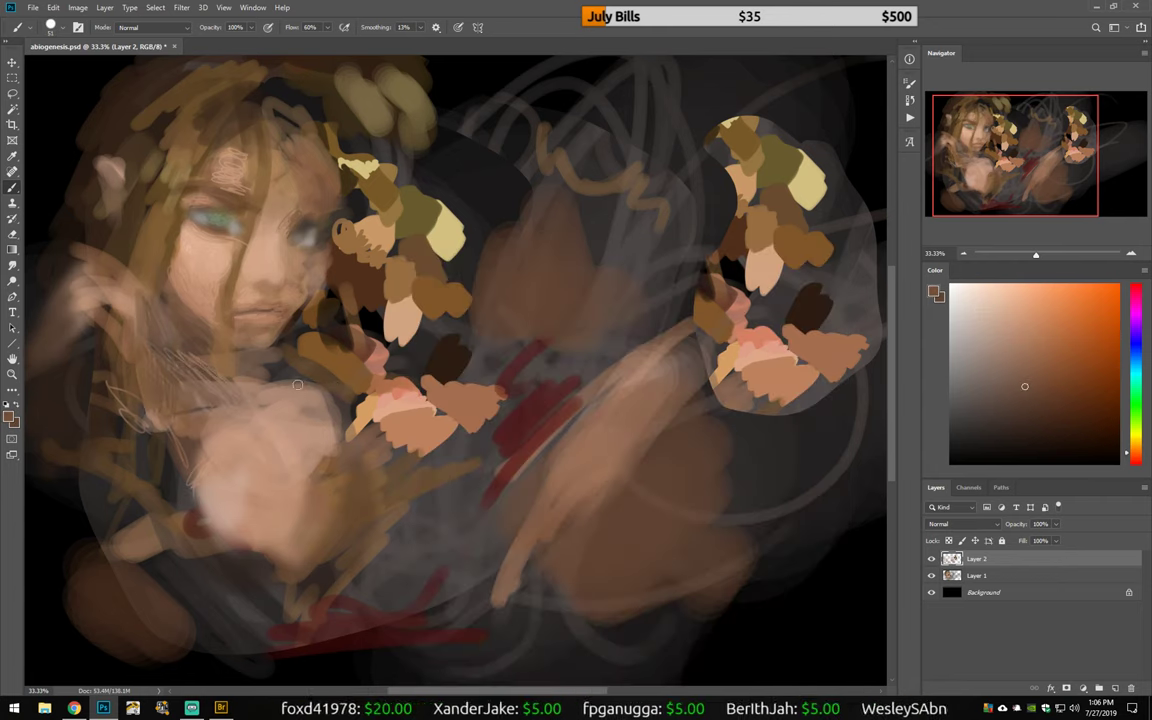
pyautogui.moveTo(297, 385); pyautogui.dragTo(250, 330)
pyautogui.keyDown('alt'); pyautogui.click(255, 357); pyautogui.keyUp('alt')
pyautogui.moveTo(300, 365); pyautogui.dragTo(450, 400)
pyautogui.moveTo(300, 420); pyautogui.dragTo(567, 514)
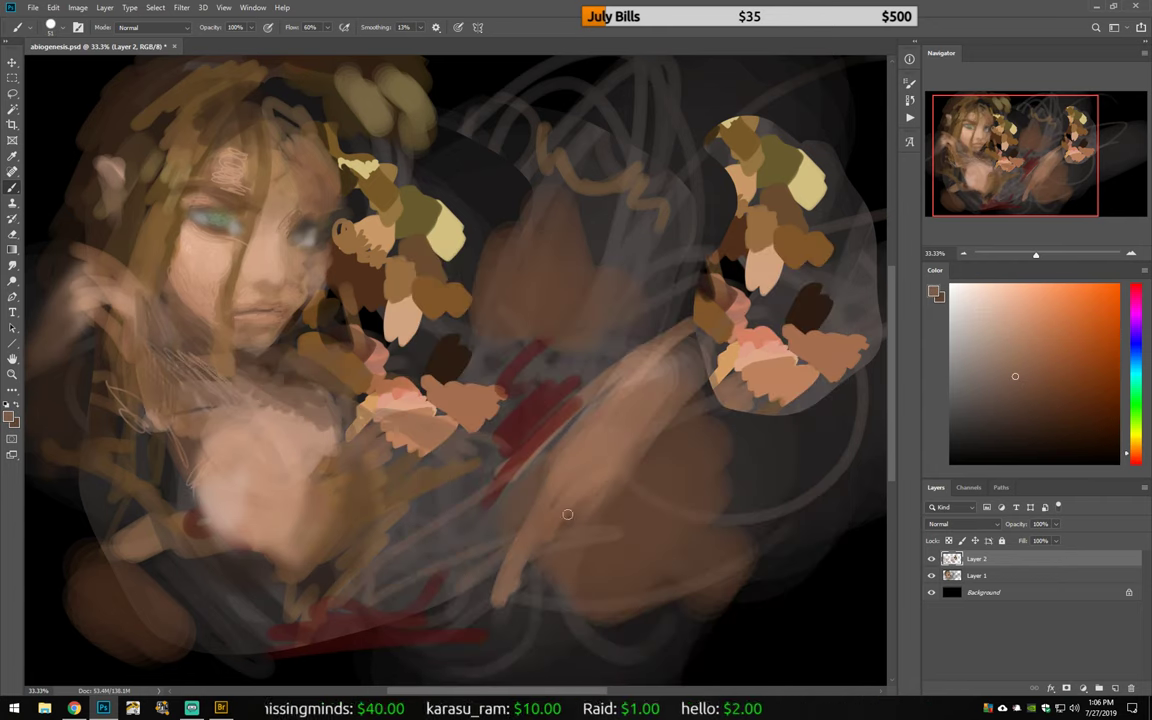
# Step: Scribble light pink strokes around the centre of the figure
pyautogui.moveTo(430, 400); pyautogui.dragTo(560, 200)
pyautogui.keyDown('alt'); pyautogui.click(450, 385); pyautogui.keyUp('alt')
pyautogui.moveTo(380, 320); pyautogui.dragTo(420, 440)
pyautogui.moveTo(400, 300); pyautogui.dragTo(450, 450)
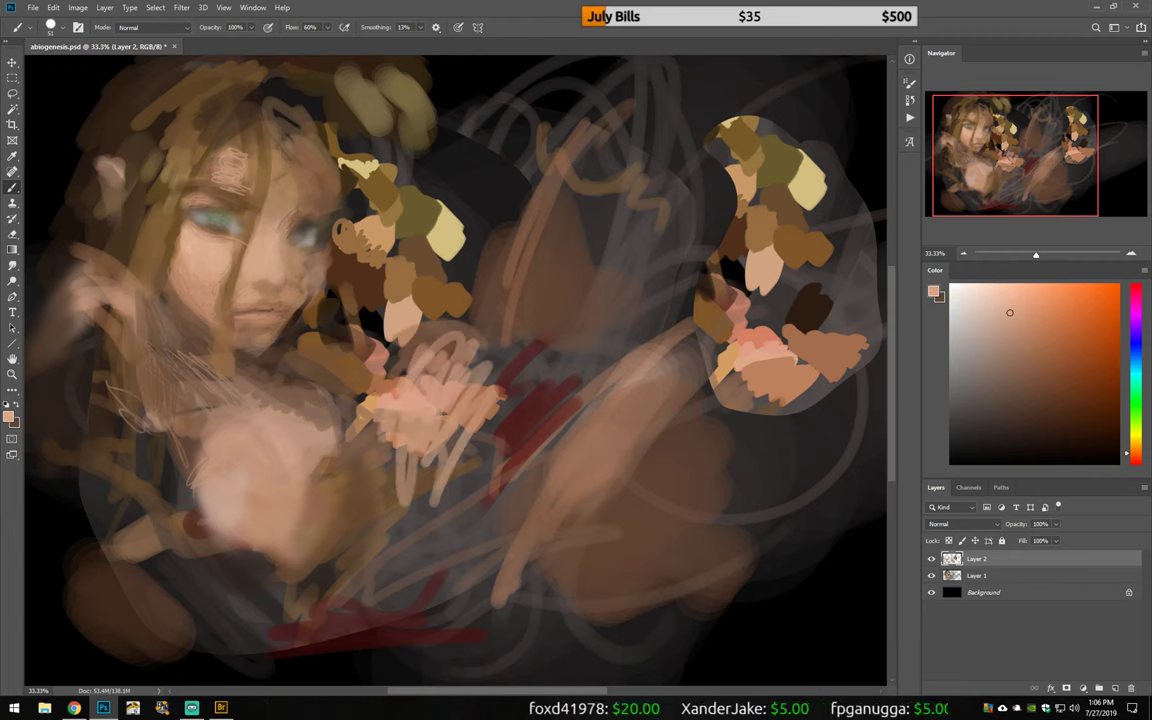
# Step: Scribble tan-brown strokes along the lower left side
pyautogui.keyDown('alt'); pyautogui.click(200, 470); pyautogui.keyUp('alt')
pyautogui.moveTo(165, 490); pyautogui.dragTo(280, 545)
pyautogui.moveTo(240, 430); pyautogui.dragTo(330, 535)
pyautogui.moveTo(130, 500); pyautogui.dragTo(30, 340)
pyautogui.moveTo(25, 450); pyautogui.dragTo(177, 429)
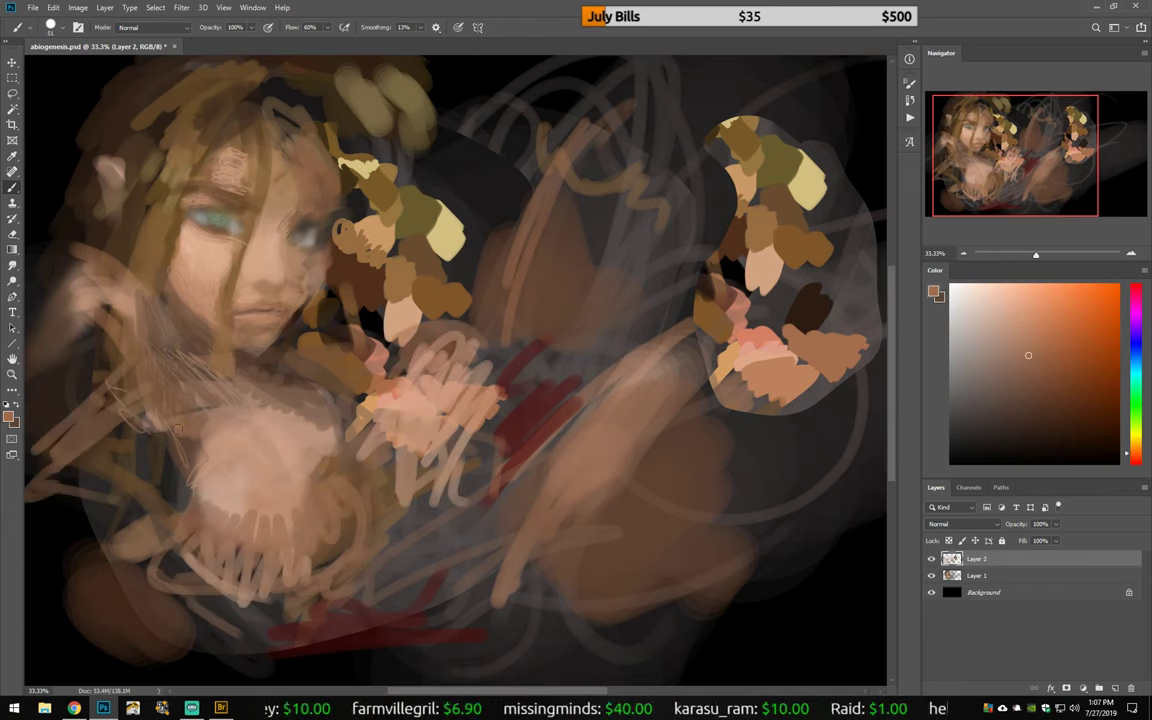
# Step: Darken the hair with dark brown strokes and save a resized flattened copy
pyautogui.keyDown('alt'); pyautogui.click(60, 190); pyautogui.keyUp('alt')
pyautogui.moveTo(40, 240); pyautogui.dragTo(80, 170)
pyautogui.keyDown('alt'); pyautogui.click(290, 150); pyautogui.keyUp('alt')
pyautogui.moveTo(300, 105); pyautogui.dragTo(285, 195)
pyautogui.keyDown('alt'); pyautogui.click(280, 250); pyautogui.keyUp('alt')
pyautogui.moveTo(270, 135); pyautogui.dragTo(243, 222)
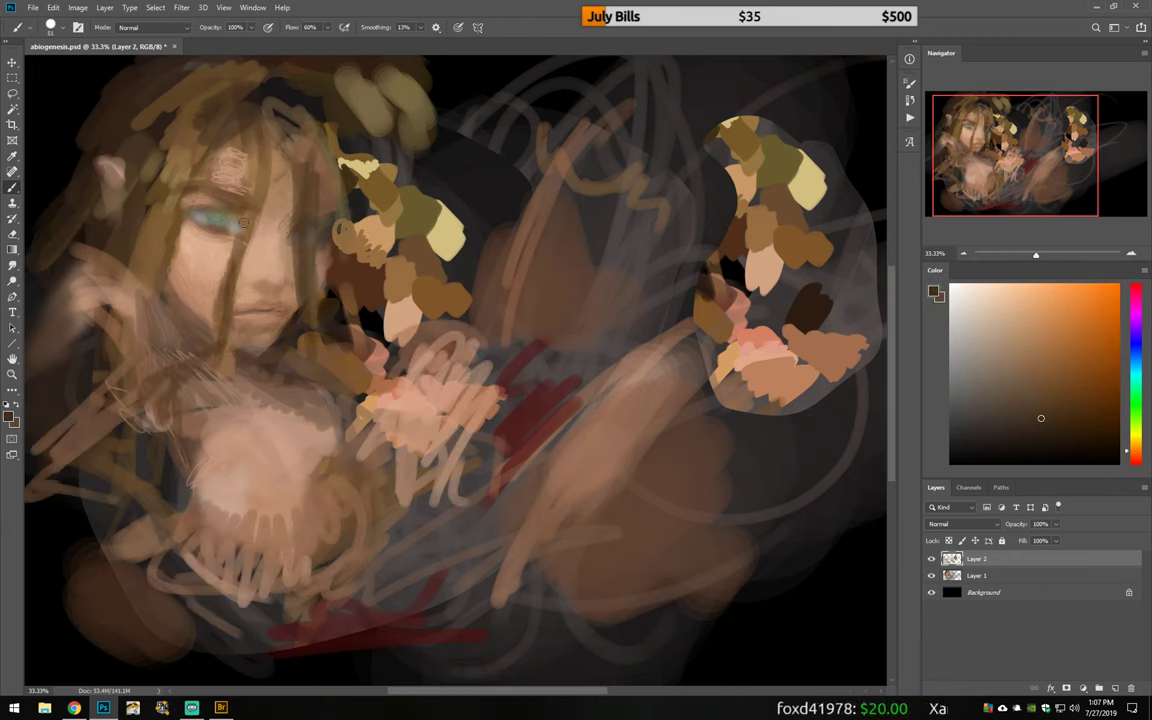
pyautogui.moveTo(240, 115); pyautogui.dragTo(200, 300)
pyautogui.press('F2')
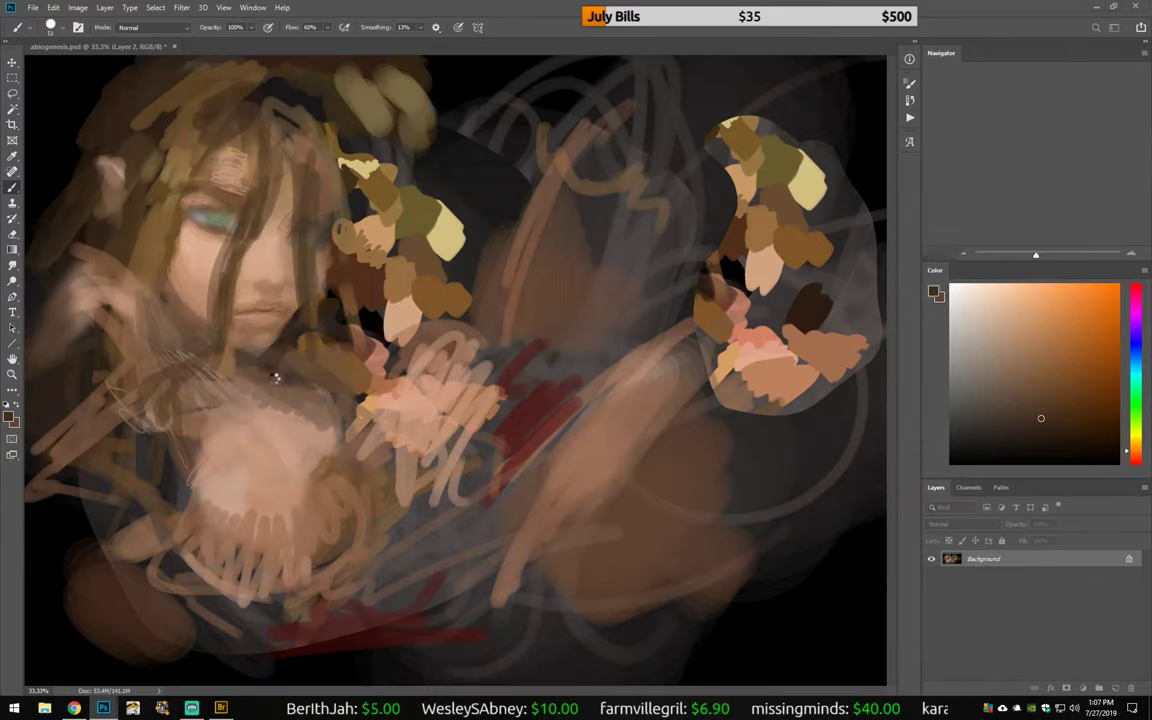
# Step: Add light tan strokes to the chest and brighten the central blob
pyautogui.keyDown('alt'); pyautogui.click(267, 420); pyautogui.keyUp('alt')
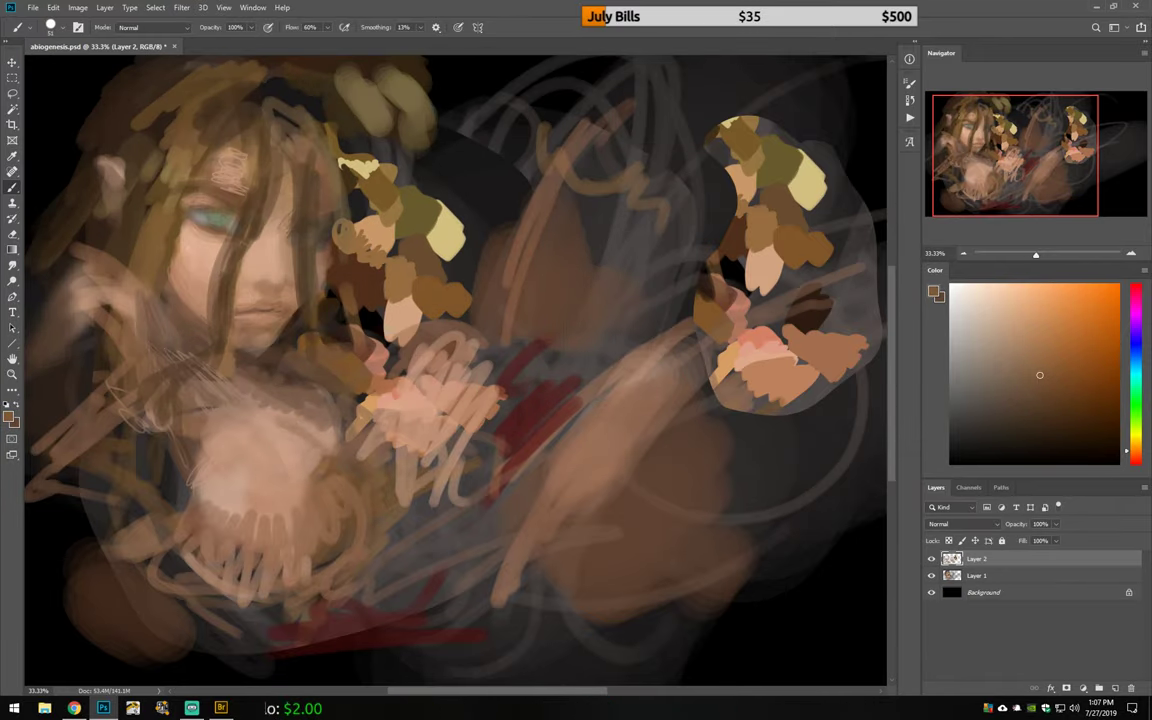
pyautogui.moveTo(200, 545); pyautogui.dragTo(300, 390)
pyautogui.keyDown('alt'); pyautogui.click(185, 440); pyautogui.keyUp('alt')
pyautogui.moveTo(150, 520); pyautogui.dragTo(290, 380)
pyautogui.keyDown('alt'); pyautogui.click(408, 620); pyautogui.keyUp('alt')
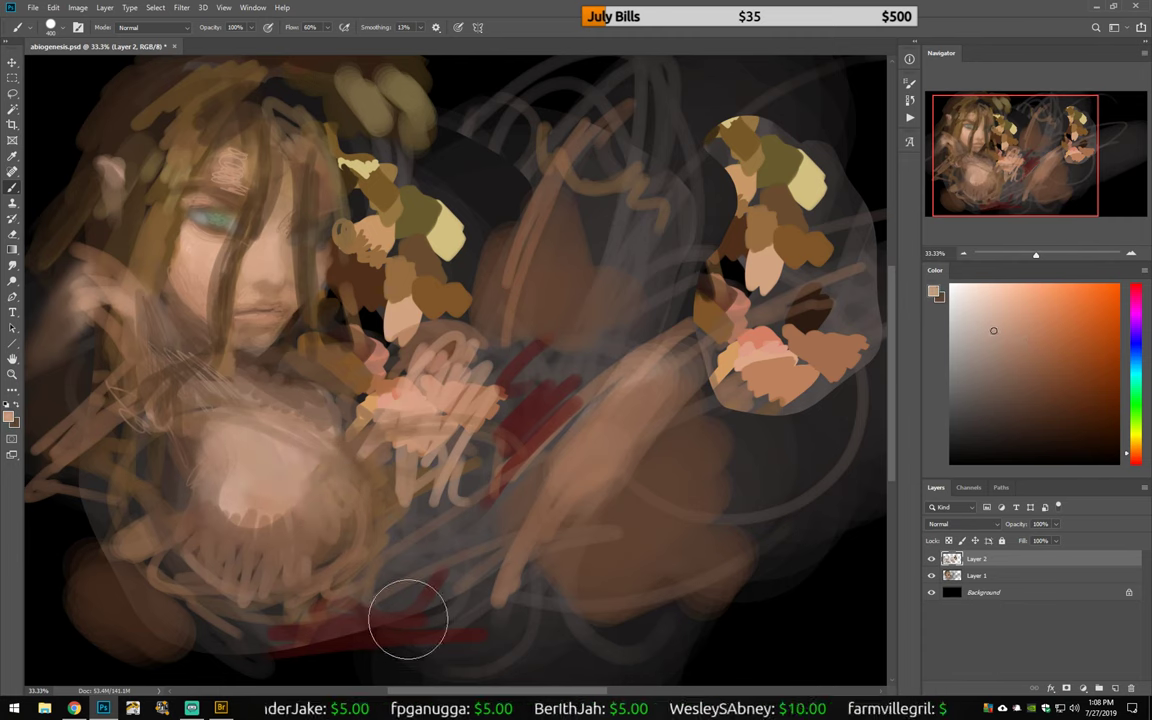
pyautogui.moveTo(440, 510); pyautogui.dragTo(648, 335)
pyautogui.keyDown('alt'); pyautogui.click(674, 504); pyautogui.keyUp('alt')
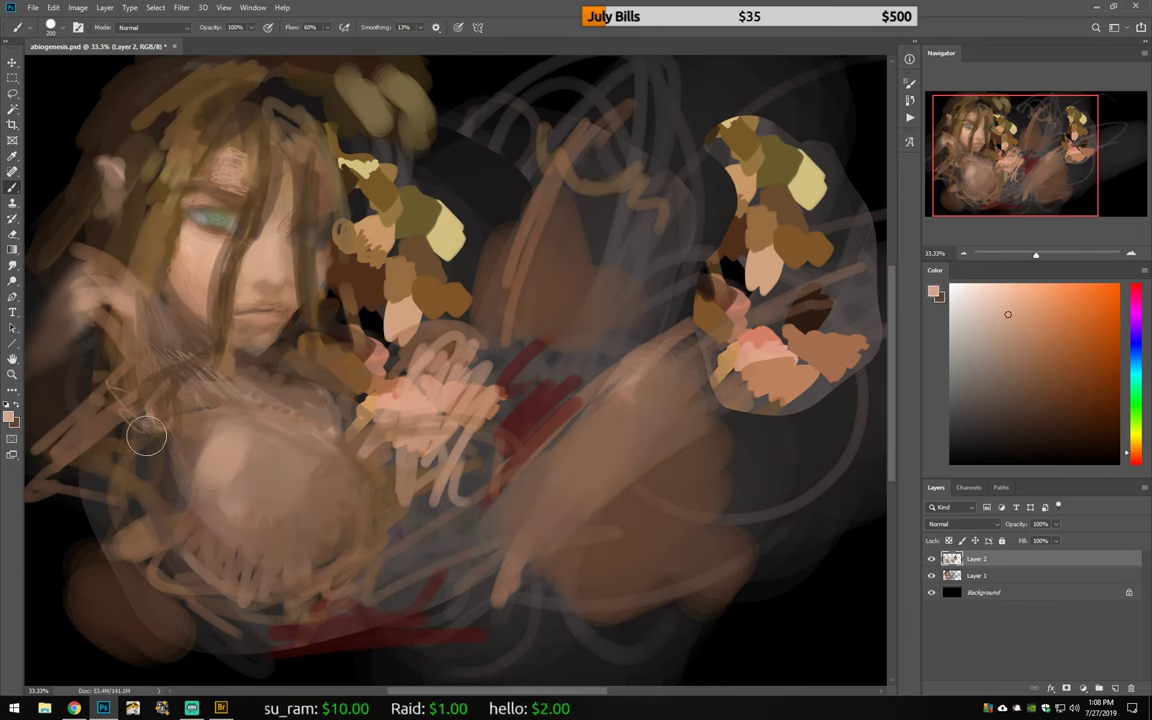
pyautogui.moveTo(340, 410); pyautogui.dragTo(425, 320)
# Step: Paint dark brown strokes below the central blob and bring the lower painting into view
pyautogui.keyDown('alt'); pyautogui.click(455, 470); pyautogui.keyUp('alt')
pyautogui.moveTo(470, 480); pyautogui.dragTo(350, 400)
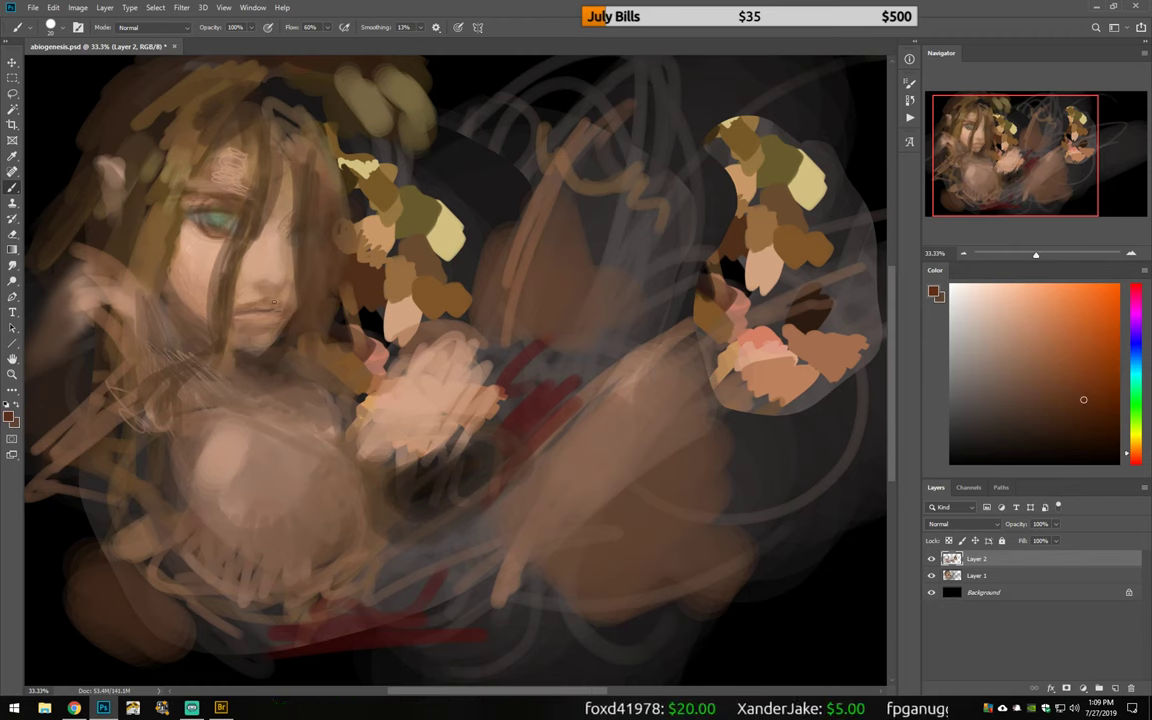
pyautogui.keyDown('alt'); pyautogui.click(263, 308); pyautogui.keyUp('alt')
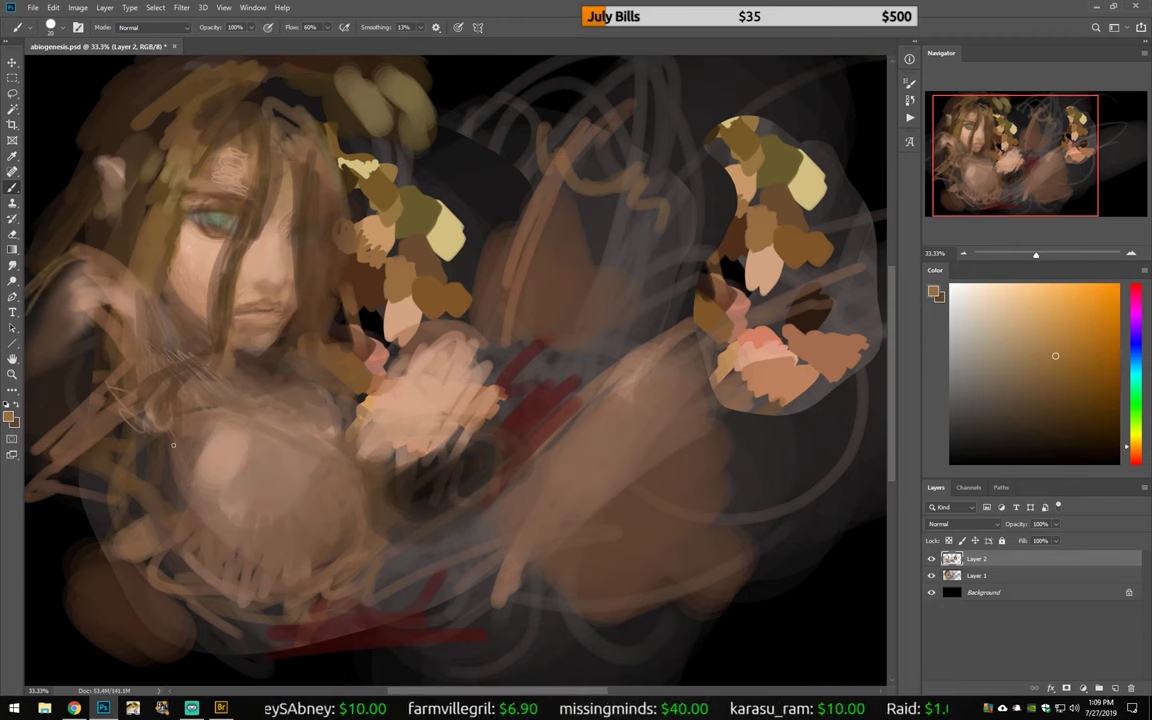
pyautogui.scroll(-3, 167, 453)
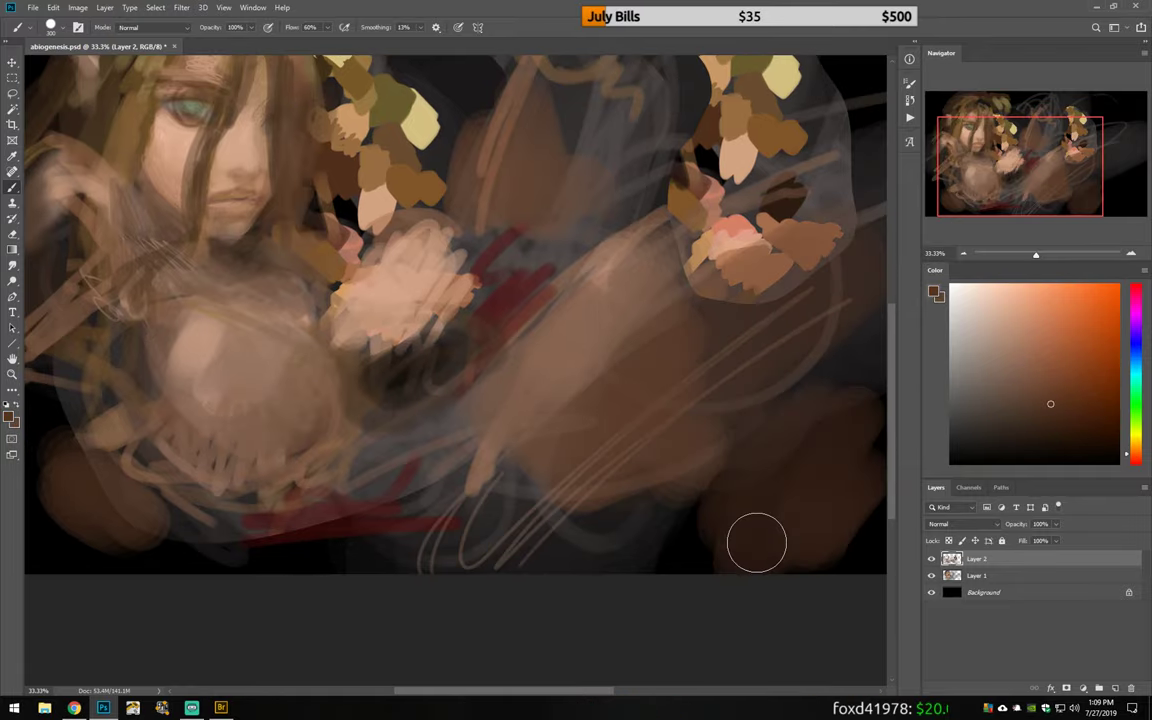
pyautogui.moveTo(753, 540); pyautogui.dragTo(501, 534)
# Step: Merge Layer 2 down into Layer 1 and return to the brush
pyautogui.press('d')
pyautogui.press('e')
pyautogui.hotkey('ctrl', 'e')
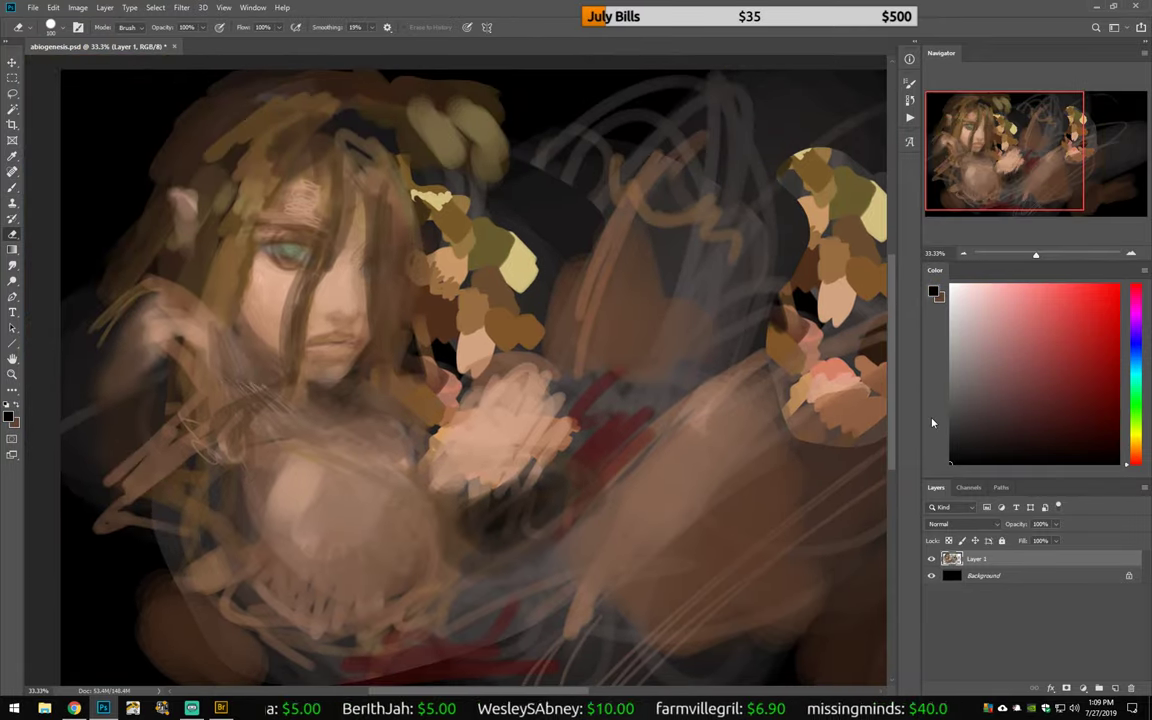
pyautogui.keyDown('alt'); pyautogui.click(492, 177); pyautogui.keyUp('alt')
pyautogui.press('Return')
pyautogui.press('b')
pyautogui.keyDown('alt'); pyautogui.click(123, 489); pyautogui.keyUp('alt')
# Step: Paint a red-pink stroke below the figure's body and choose dark olive-green
pyautogui.scroll(-2, 221, 468)
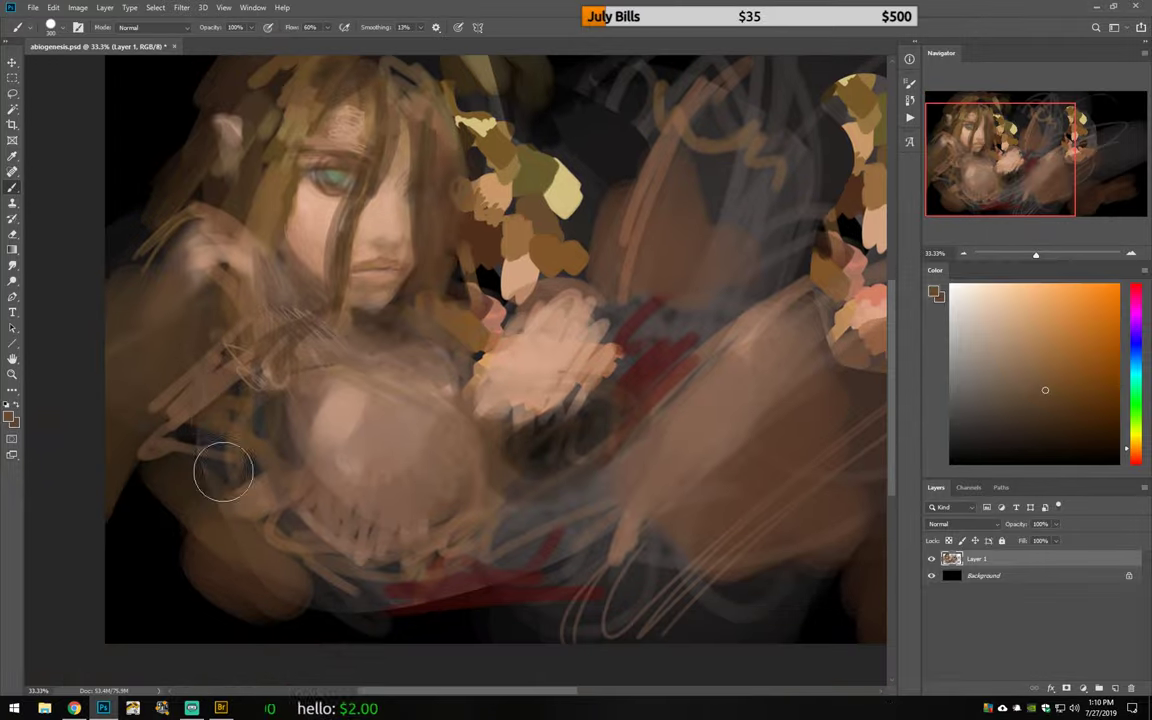
pyautogui.hscroll(2, 481, 581)
pyautogui.keyDown('alt'); pyautogui.click(424, 411); pyautogui.keyUp('alt')
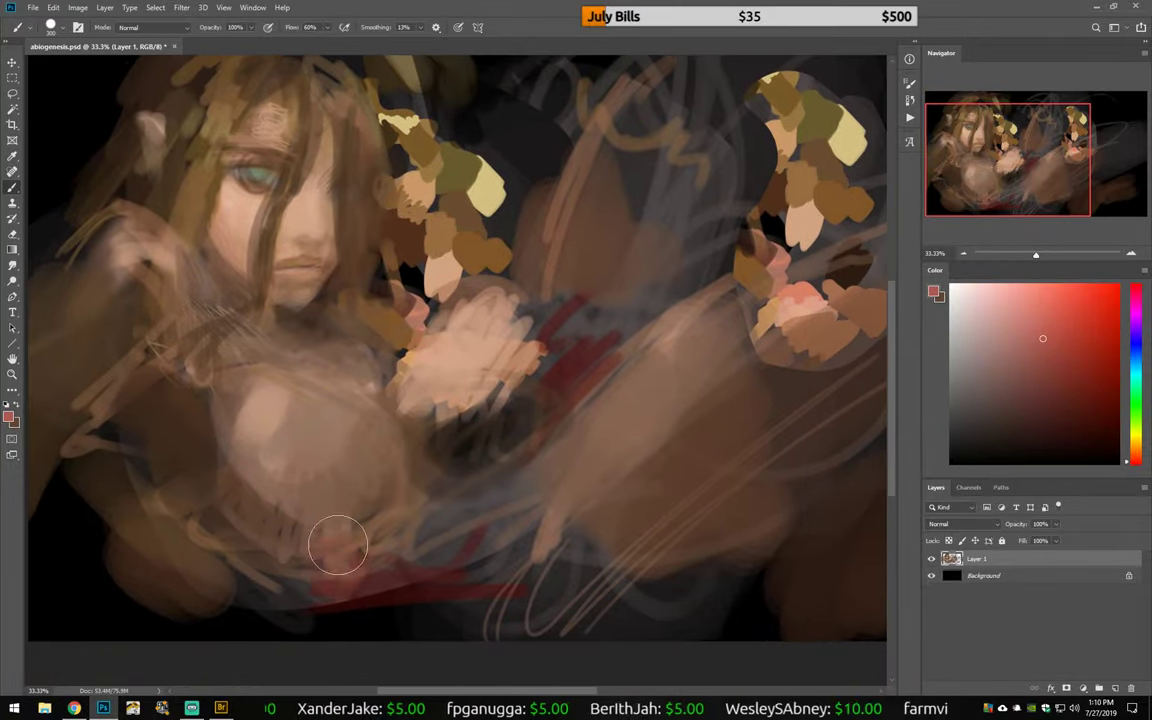
pyautogui.moveTo(300, 560); pyautogui.dragTo(340, 575)
pyautogui.keyDown('alt'); pyautogui.click(270, 564); pyautogui.keyUp('alt')
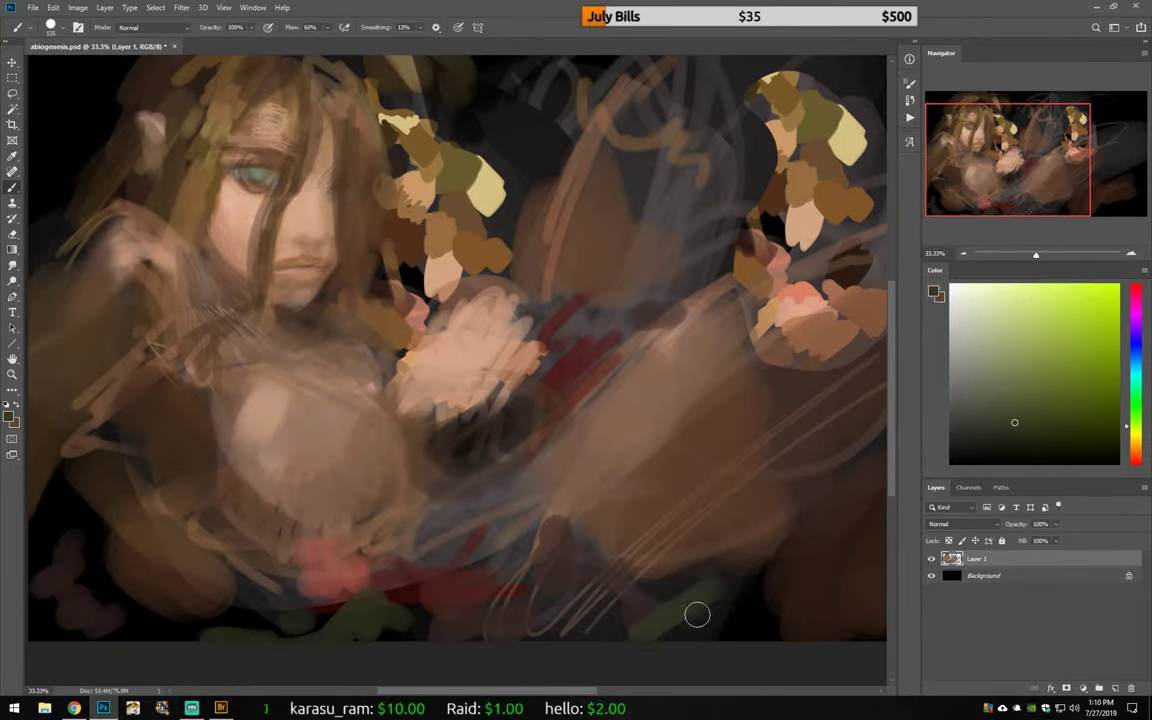
# Step: Sample an orange-brown from the painting and choose a lighter tan
pyautogui.scroll(3, 198, 145)
pyautogui.hscroll(-3, 198, 145)
pyautogui.scroll(-2, 198, 145)
pyautogui.hscroll(3, 198, 145)
pyautogui.hscroll(4, 663, 370)
pyautogui.keyDown('alt'); pyautogui.click(663, 370); pyautogui.keyUp('alt')
pyautogui.hscroll(-4, 638, 380)
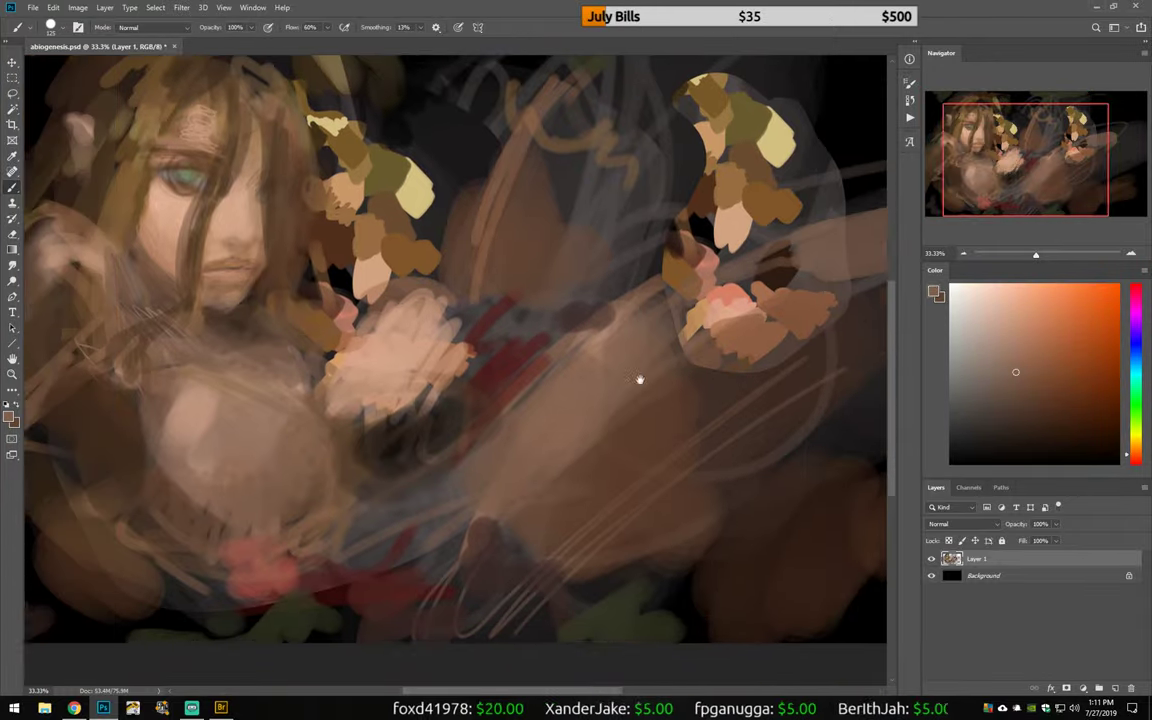
pyautogui.hscroll(-2, 440, 507)
pyautogui.scroll(2, 404, 434)
pyautogui.hscroll(-2, 404, 434)
pyautogui.keyDown('alt'); pyautogui.click(446, 360); pyautogui.keyUp('alt')
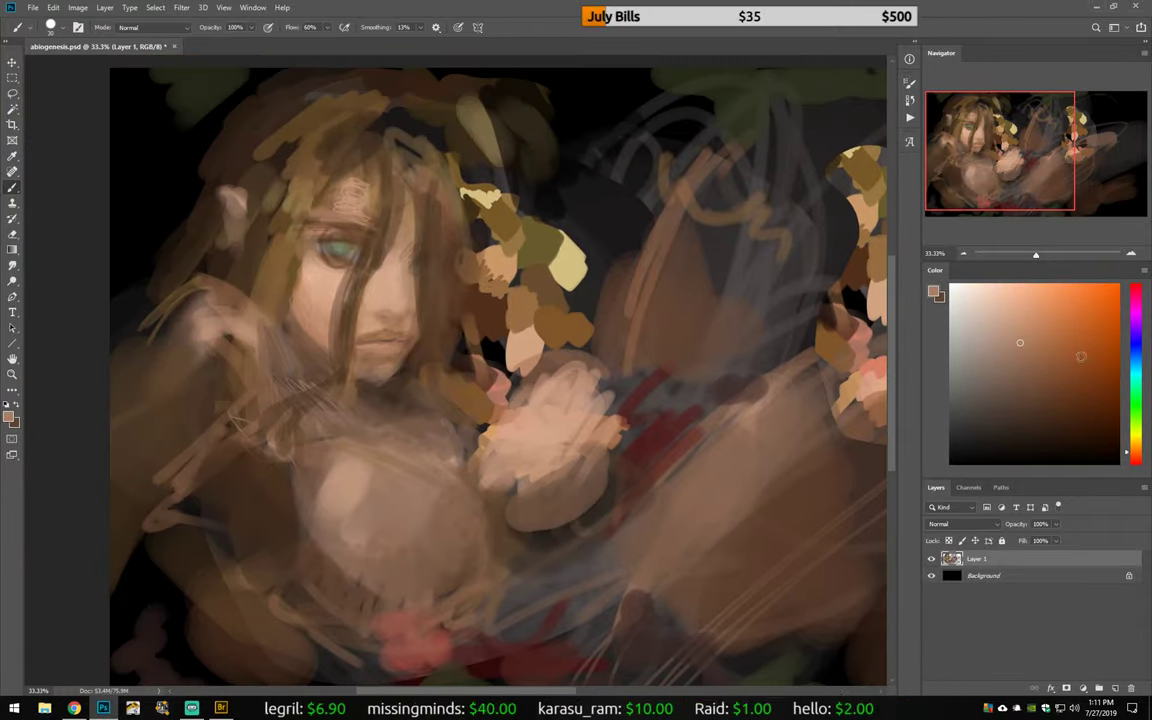
# Step: Sample the eye colour, shift its hue to light yellow-tan and view the upper painting
pyautogui.rightClick(411, 211)
pyautogui.keyDown('alt'); pyautogui.click(309, 229); pyautogui.keyUp('alt')
pyautogui.click(1139, 459)
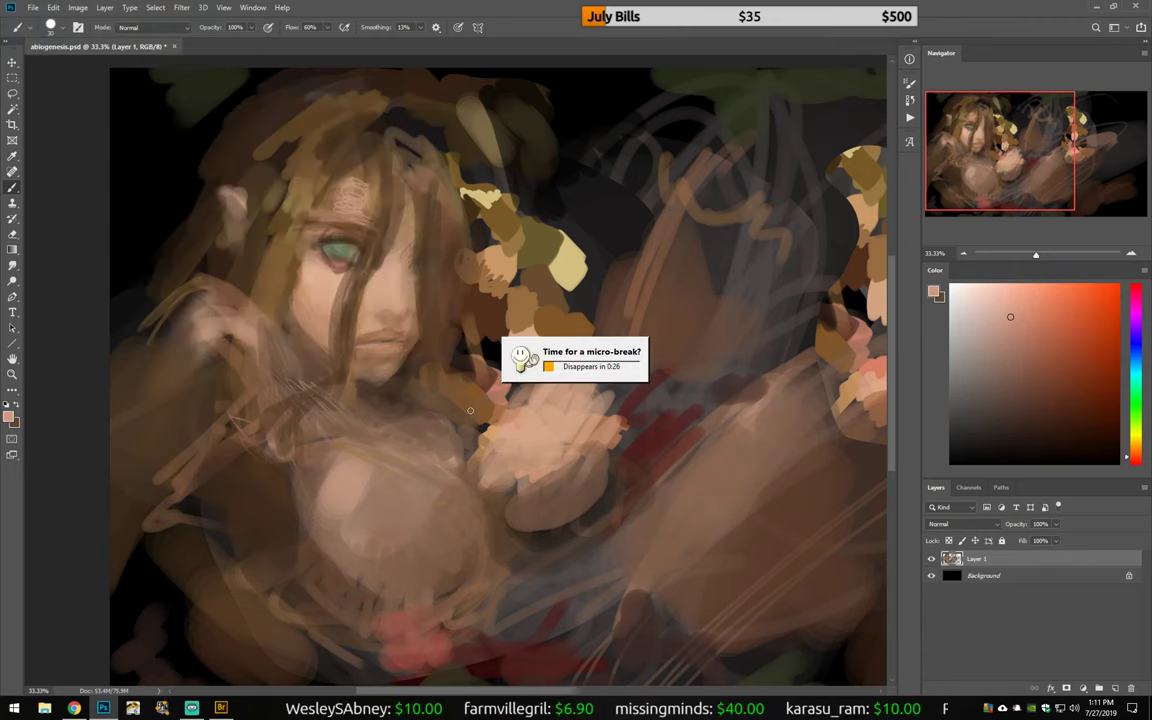
pyautogui.keyDown('alt'); pyautogui.click(240, 300); pyautogui.keyUp('alt')
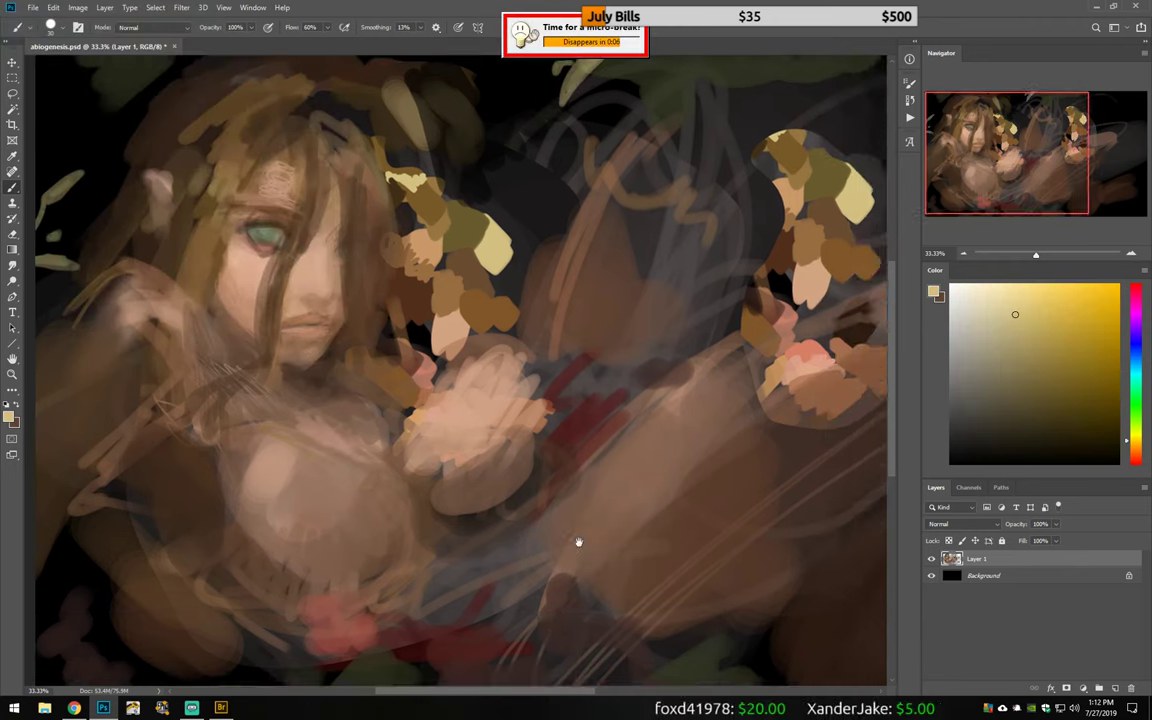
pyautogui.moveTo(113, 279); pyautogui.dragTo(711, 420)
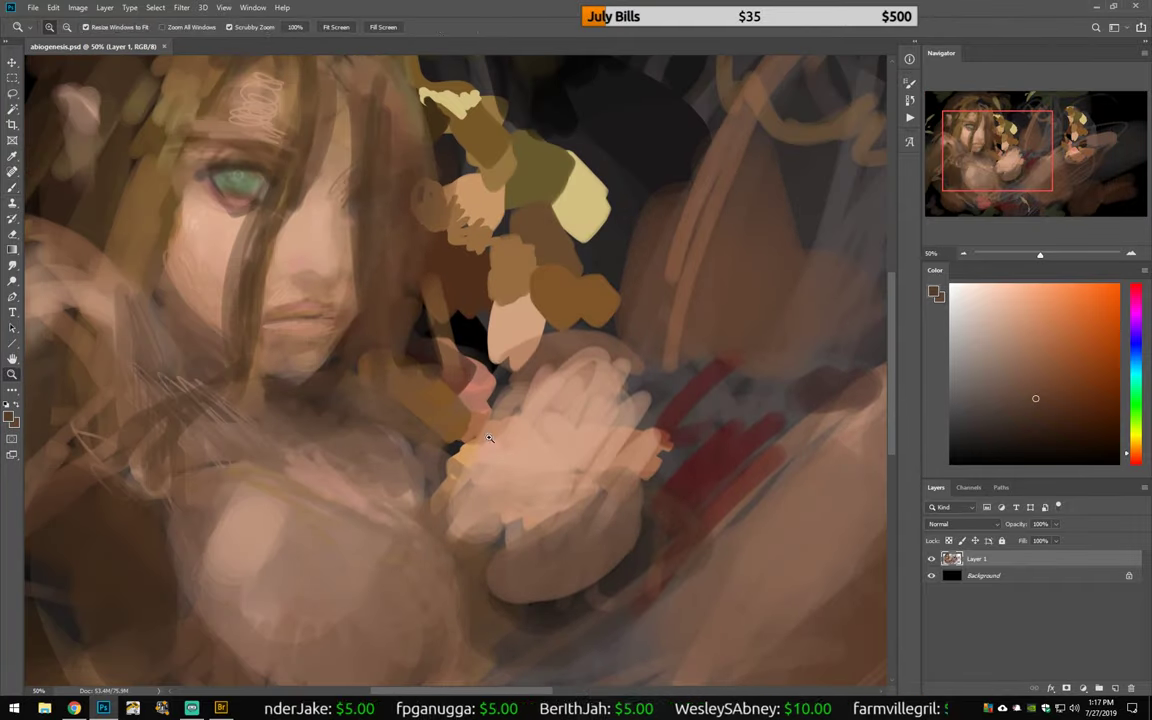
# Step: Zoom in on the face and darken the eyebrow area above the eye
pyautogui.keyDown('alt'); pyautogui.click(343, 350); pyautogui.keyUp('alt')
pyautogui.keyDown('alt'); pyautogui.click(333, 311); pyautogui.keyUp('alt')
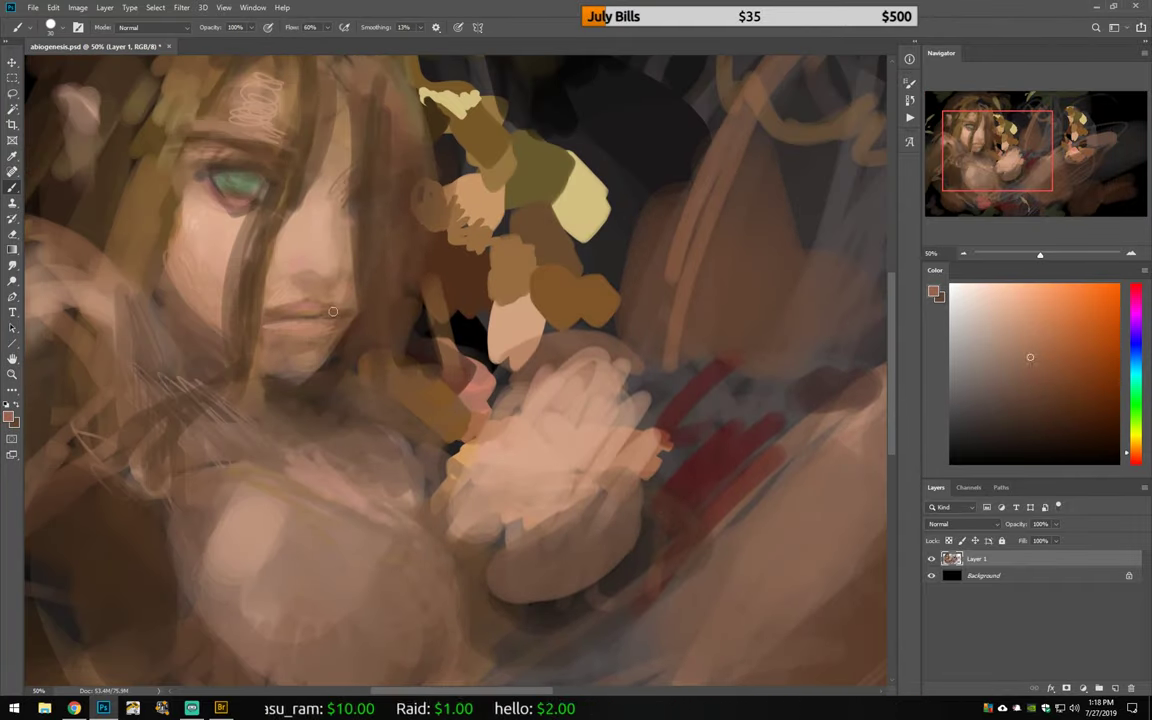
pyautogui.keyDown('alt'); pyautogui.click(227, 193); pyautogui.keyUp('alt')
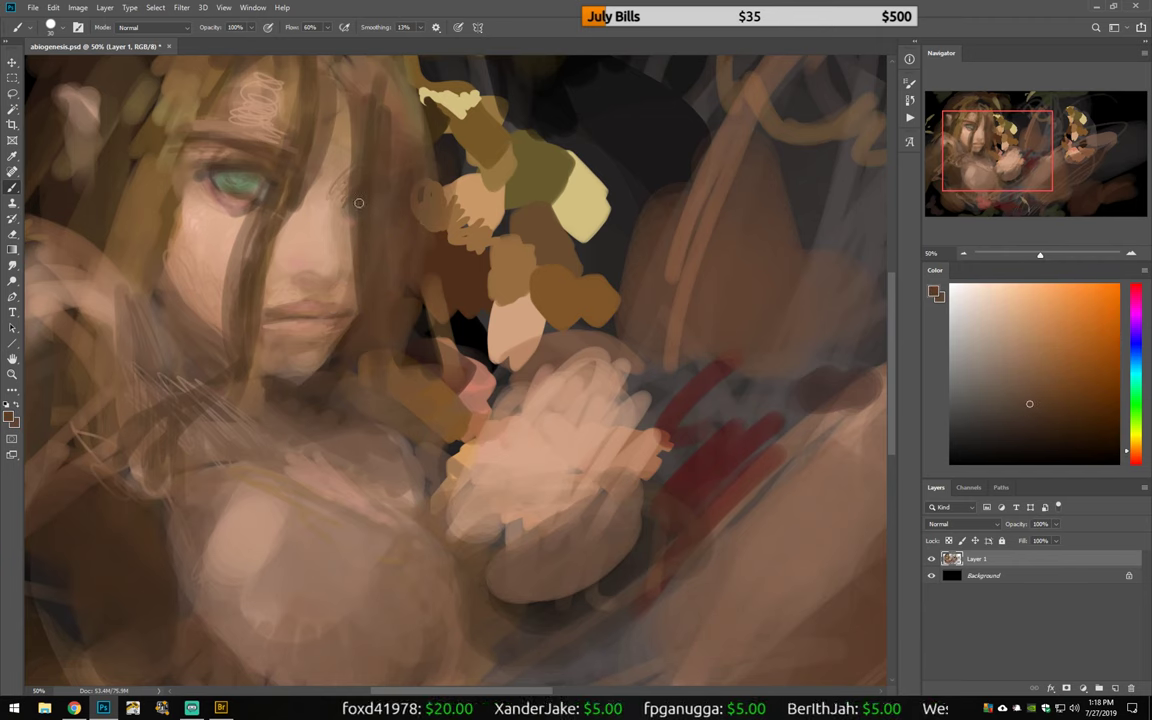
pyautogui.press('r')
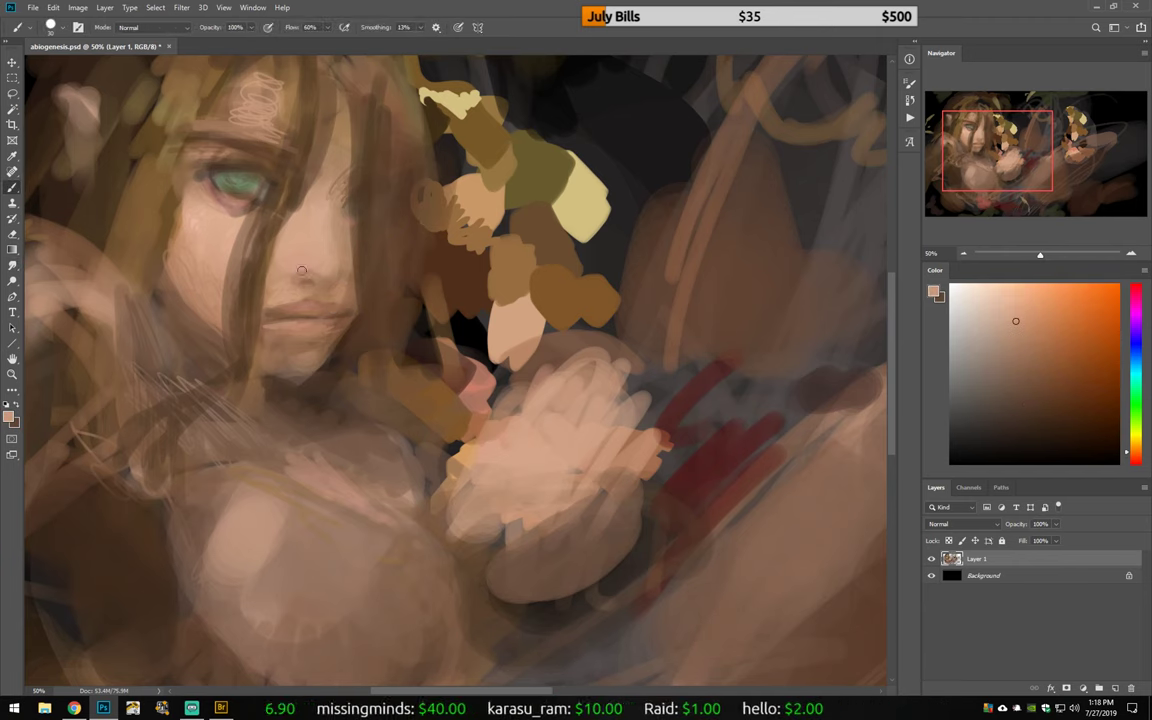
pyautogui.keyDown('alt'); pyautogui.click(339, 290); pyautogui.keyUp('alt')
pyautogui.keyDown('alt'); pyautogui.click(218, 192); pyautogui.keyUp('alt')
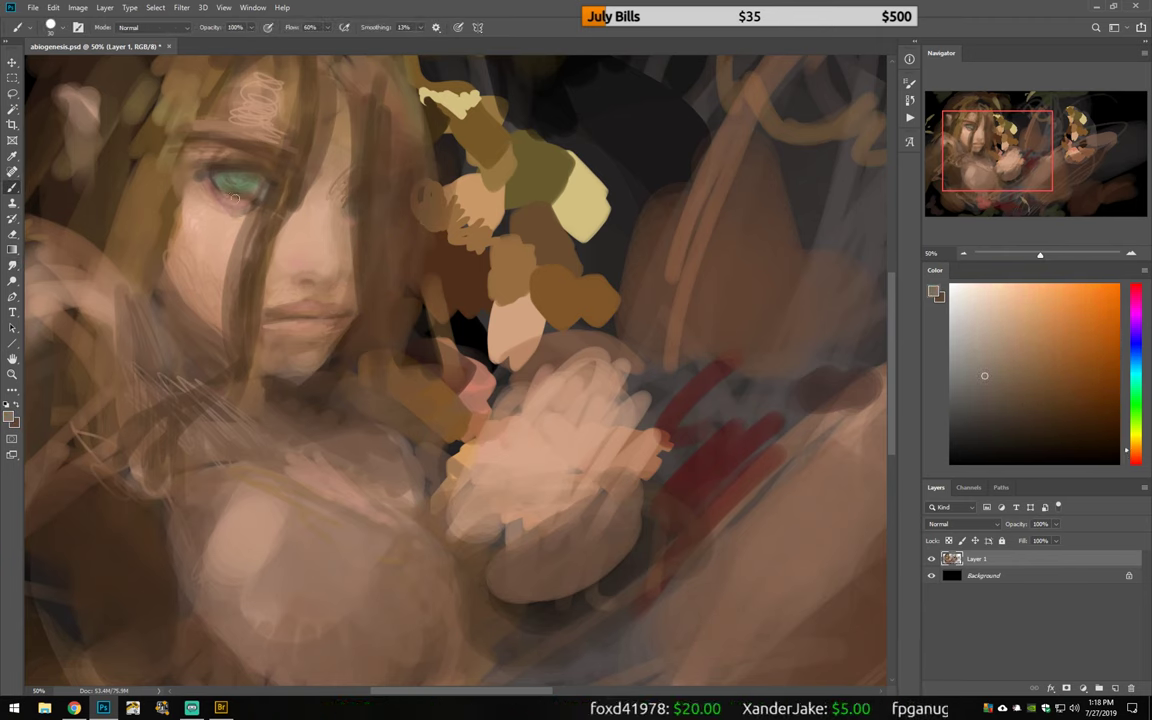
pyautogui.moveTo(199, 166); pyautogui.dragTo(228, 151)
pyautogui.keyDown('alt'); pyautogui.click(288, 178); pyautogui.keyUp('alt')
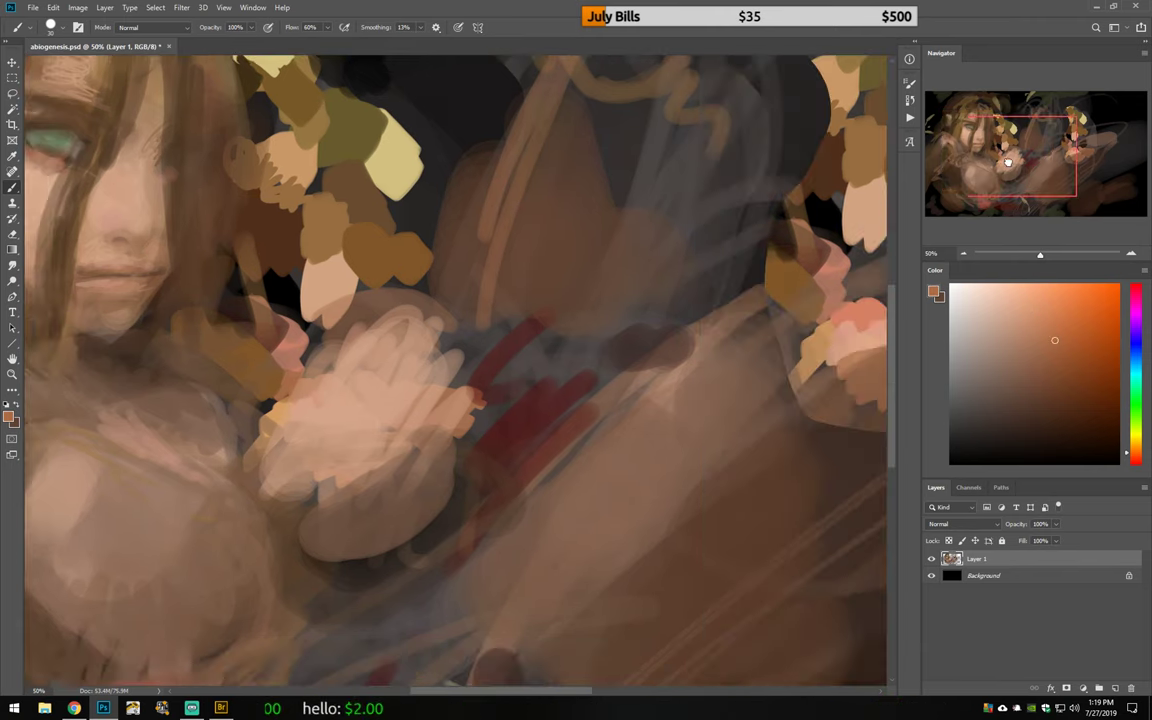
# Step: Rotate the view and sample peach-brown tones from the face
pyautogui.moveTo(200, 290); pyautogui.dragTo(263, 350)
pyautogui.keyDown('alt'); pyautogui.click(263, 350); pyautogui.keyUp('alt')
pyautogui.keyDown('alt'); pyautogui.click(225, 292); pyautogui.keyUp('alt')
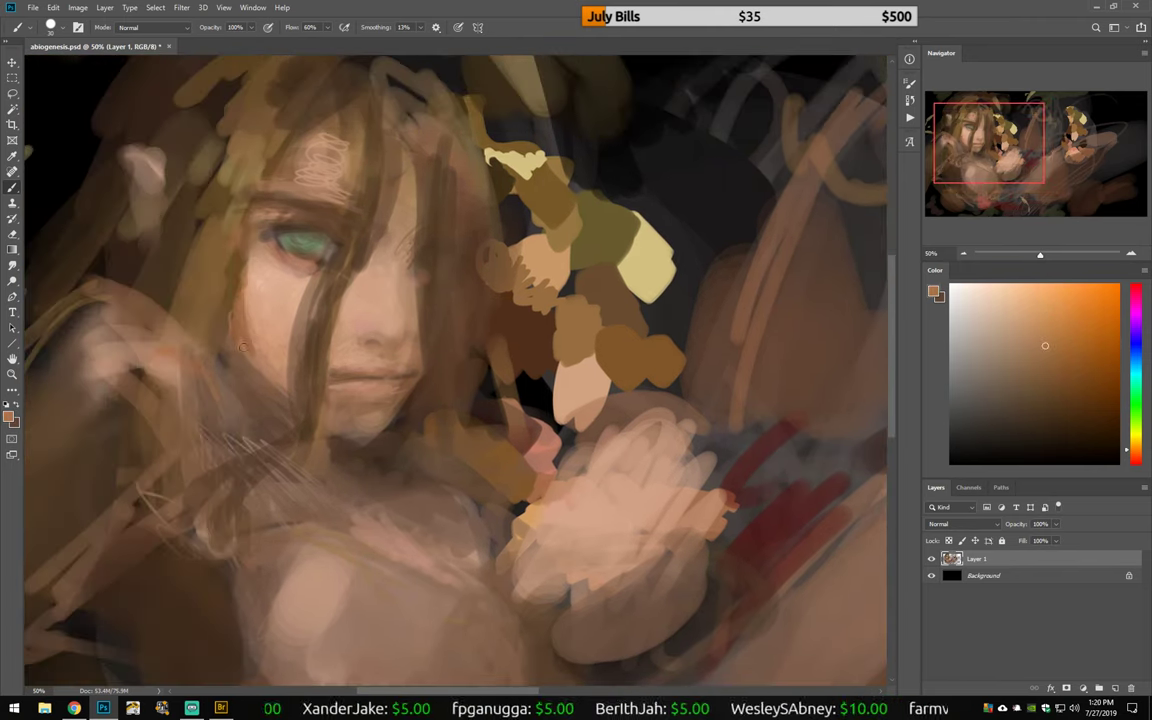
pyautogui.keyDown('alt'); pyautogui.click(258, 196); pyautogui.keyUp('alt')
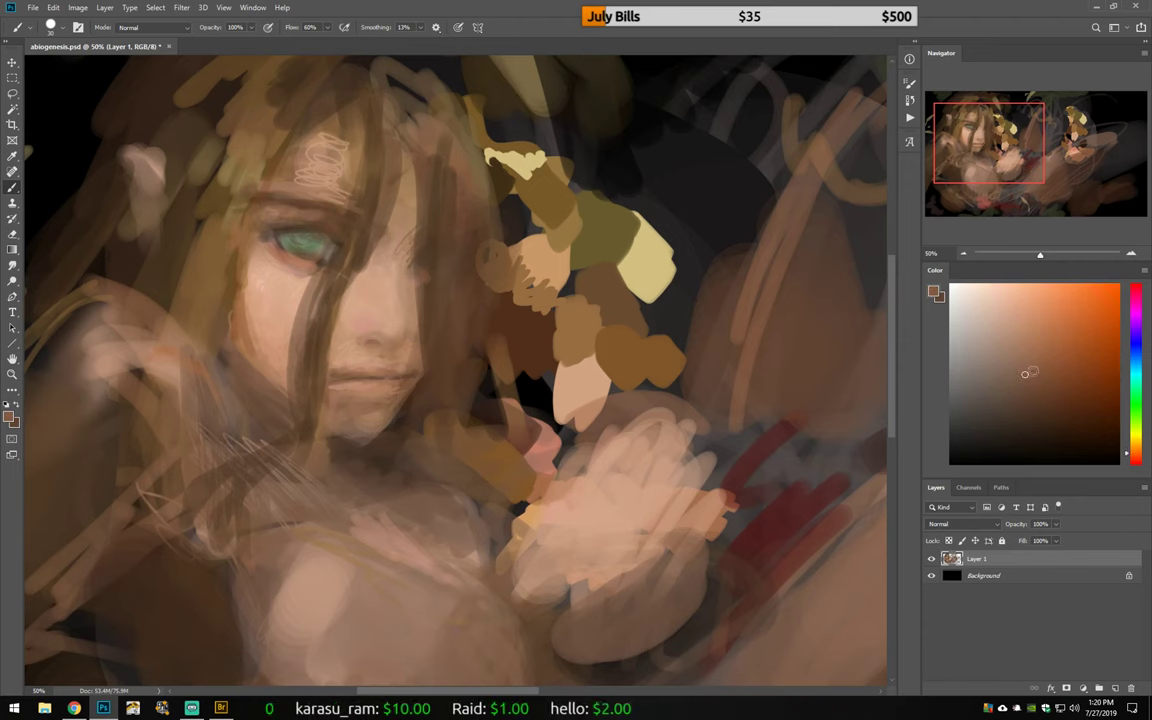
pyautogui.keyDown('alt'); pyautogui.click(250, 196); pyautogui.keyUp('alt')
pyautogui.keyDown('alt'); pyautogui.click(258, 205); pyautogui.keyUp('alt')
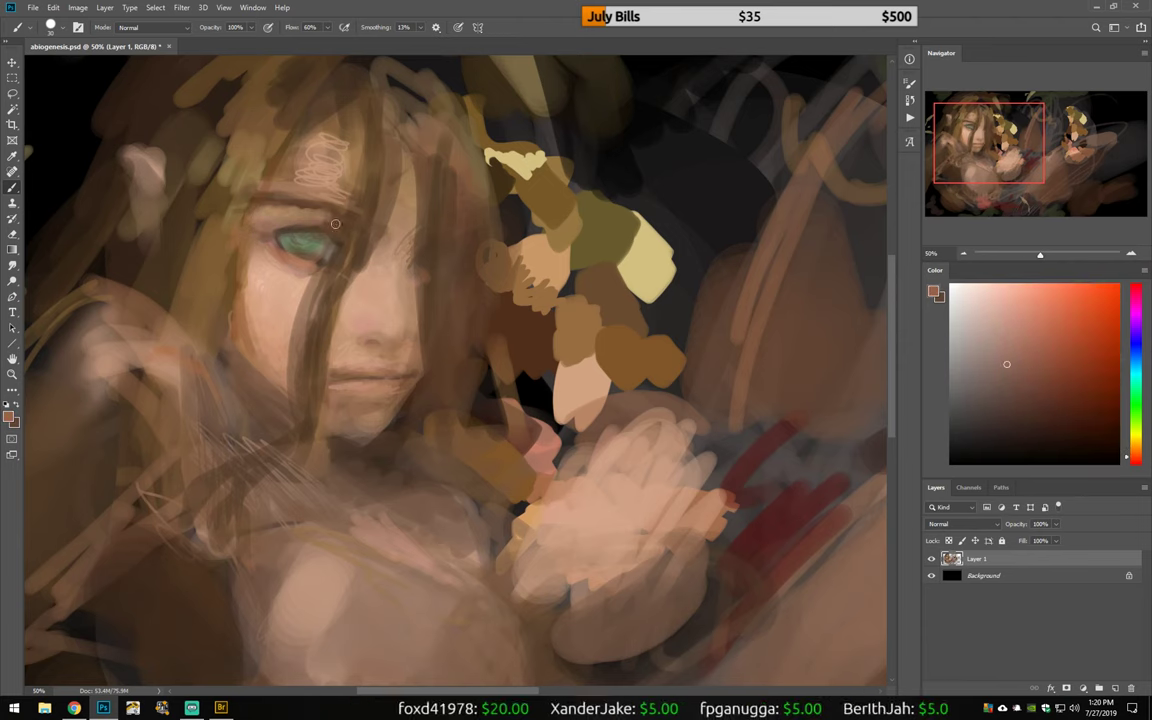
# Step: Smooth the forehead scribbles with greyish tan and pink, then darken the eyebrow
pyautogui.click(993, 341)
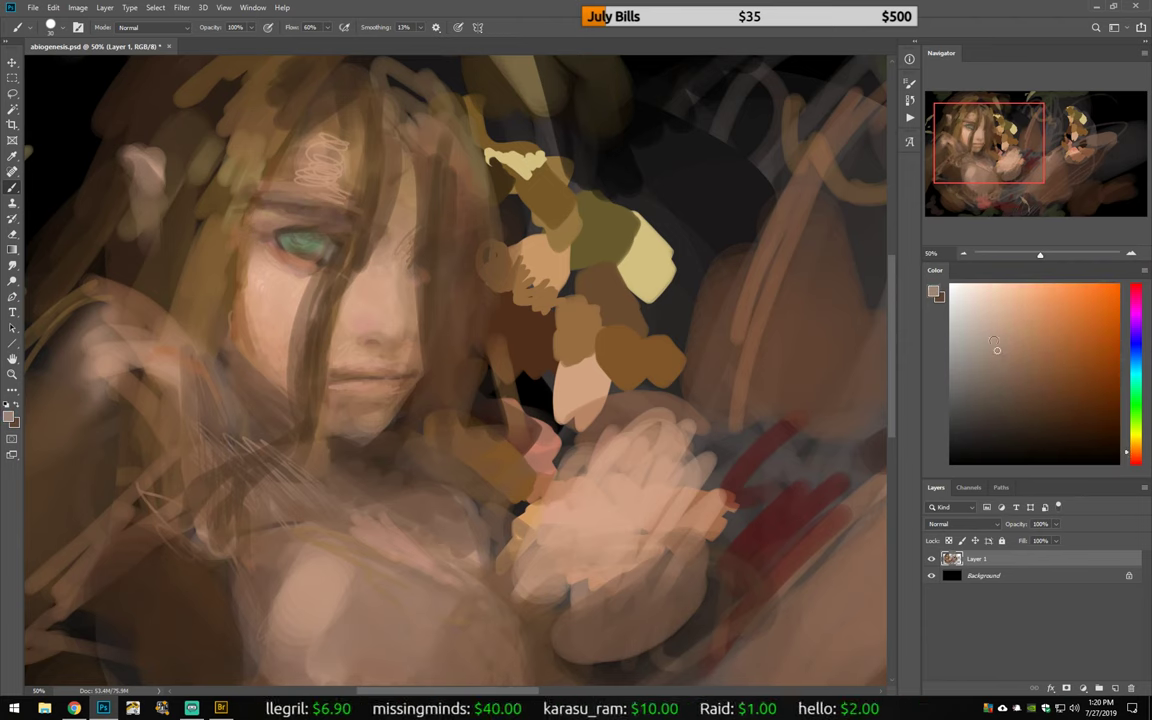
pyautogui.moveTo(300, 170)
pyautogui.mouseDown()
pyautogui.moveTo(265, 165)
pyautogui.moveTo(295, 175)
pyautogui.mouseUp()
pyautogui.click(993, 309)
pyautogui.moveTo(255, 130); pyautogui.dragTo(318, 170)
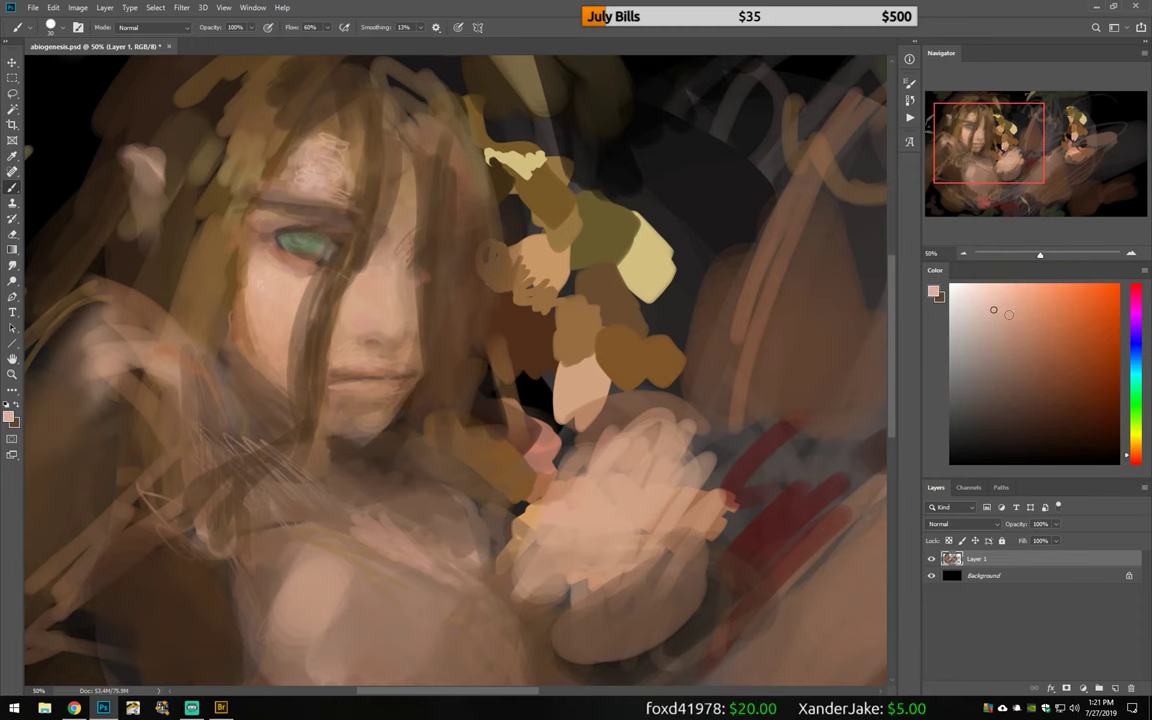
pyautogui.click(1010, 321)
pyautogui.keyDown('alt'); pyautogui.click(232, 258); pyautogui.keyUp('alt')
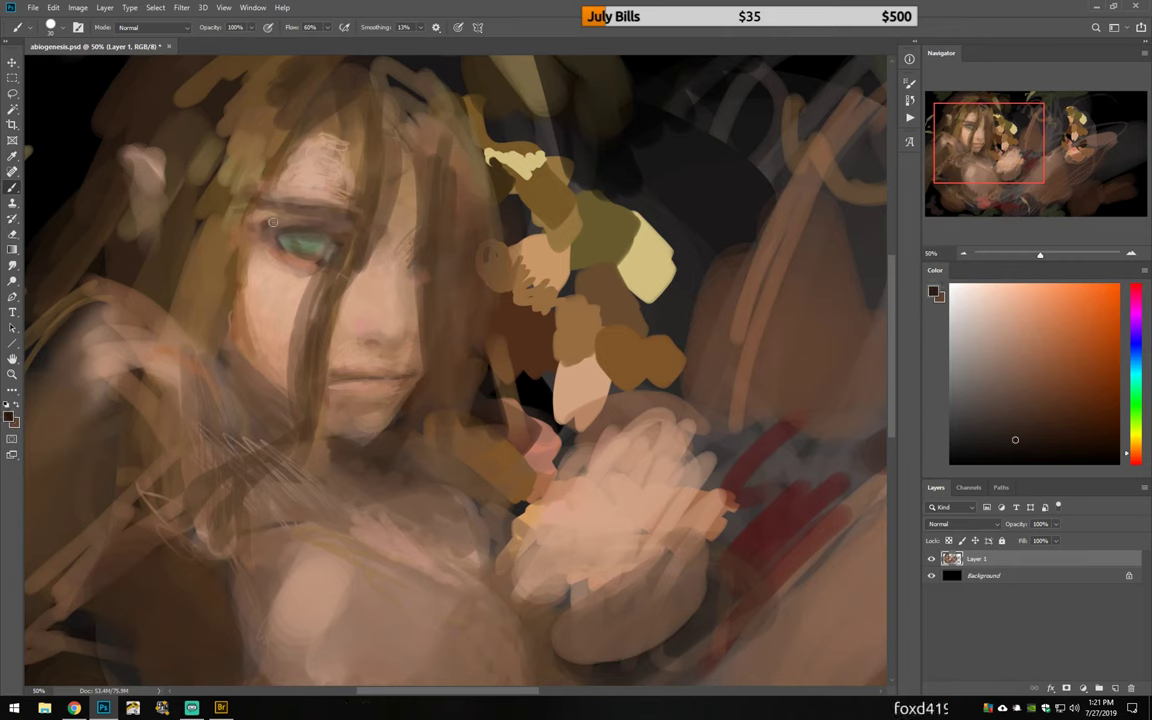
pyautogui.moveTo(240, 205); pyautogui.dragTo(305, 212)
pyautogui.keyDown('alt'); pyautogui.click(300, 240); pyautogui.keyUp('alt')
pyautogui.keyDown('alt'); pyautogui.click(399, 276); pyautogui.keyUp('alt')
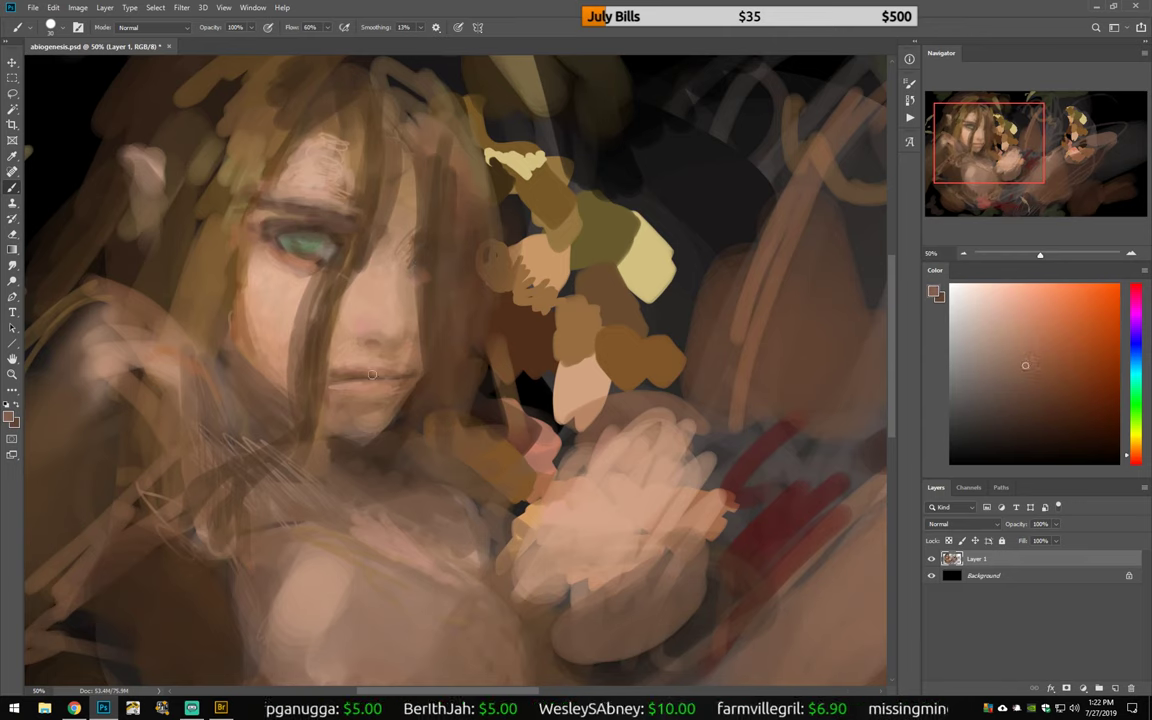
# Step: Sample tans, browns and beige from around the eye and forehead
pyautogui.keyDown('alt'); pyautogui.click(338, 338); pyautogui.keyUp('alt')
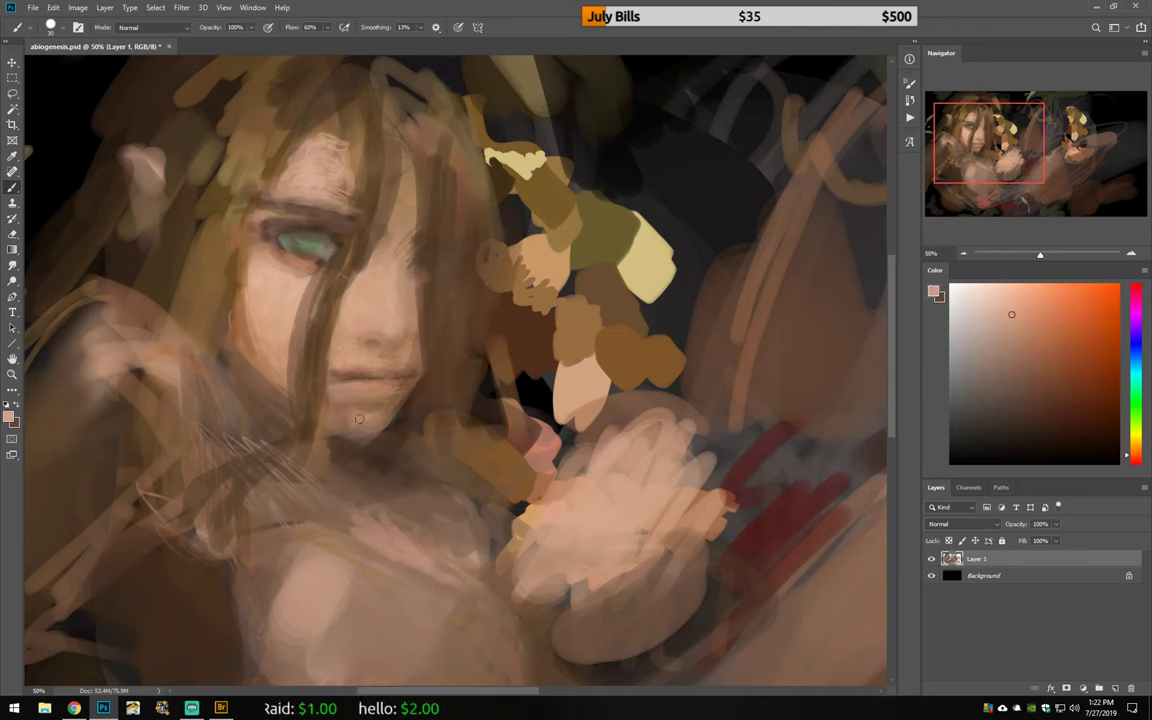
pyautogui.keyDown('alt'); pyautogui.click(321, 392); pyautogui.keyUp('alt')
pyautogui.keyDown('alt'); pyautogui.click(216, 256); pyautogui.keyUp('alt')
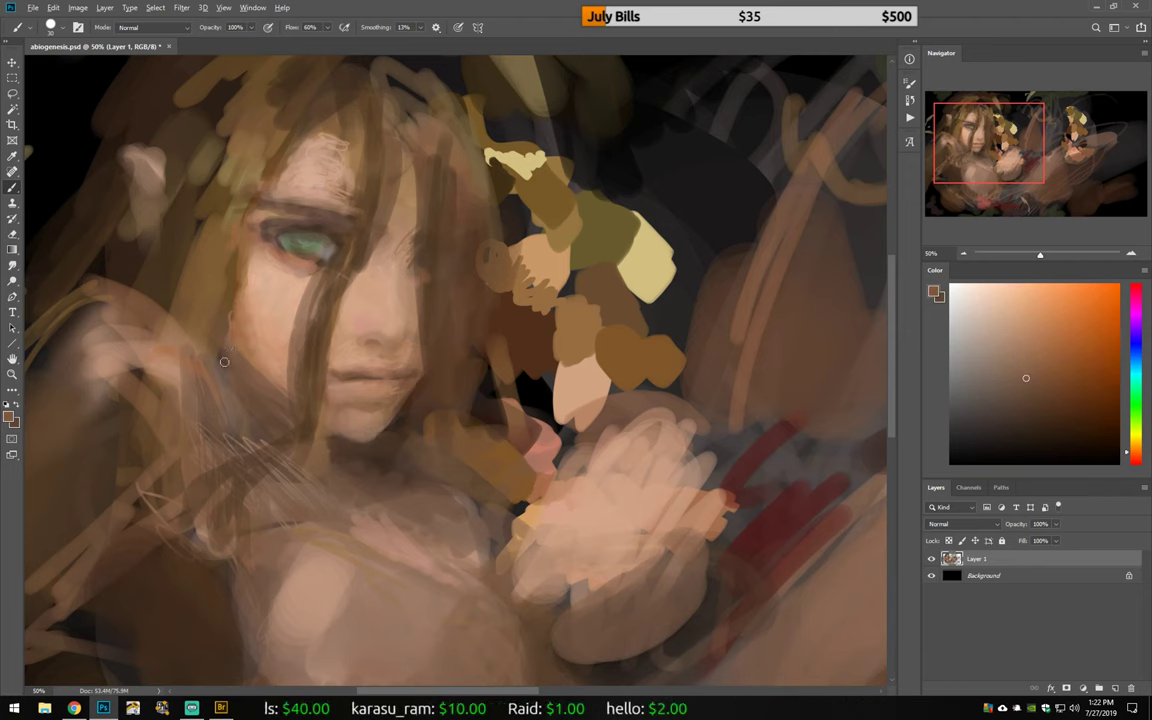
pyautogui.keyDown('alt'); pyautogui.click(230, 328); pyautogui.keyUp('alt')
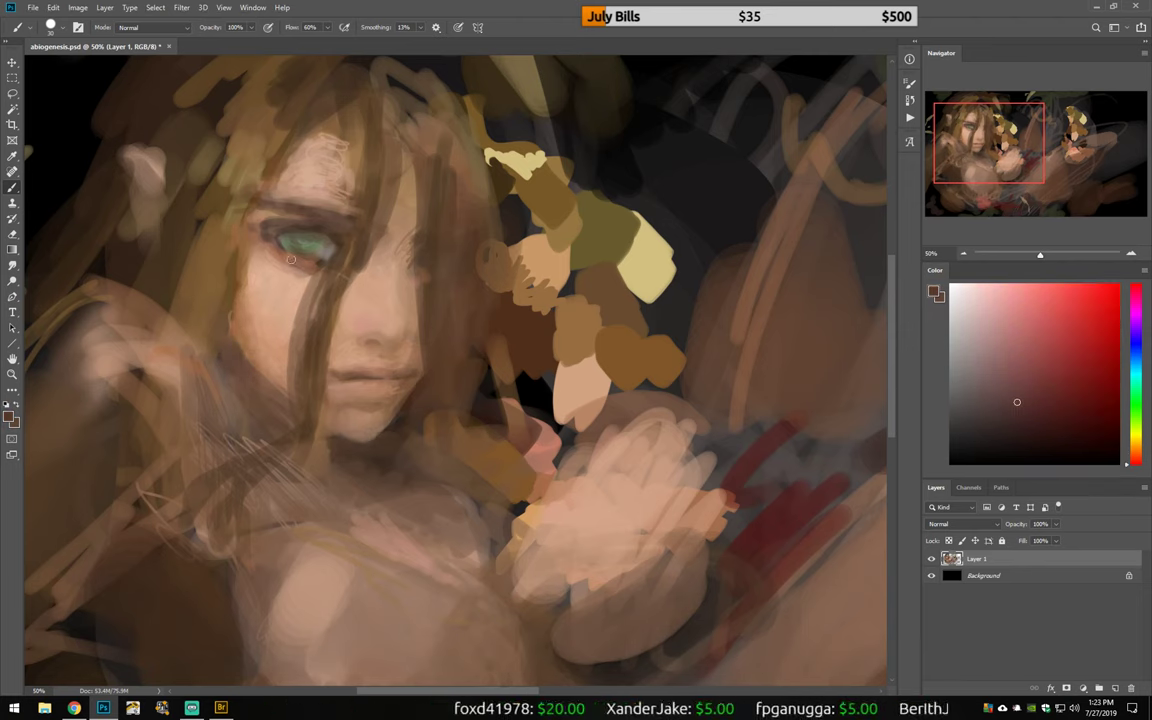
pyautogui.keyDown('alt'); pyautogui.click(268, 224); pyautogui.keyUp('alt')
pyautogui.keyDown('alt'); pyautogui.click(266, 222); pyautogui.keyUp('alt')
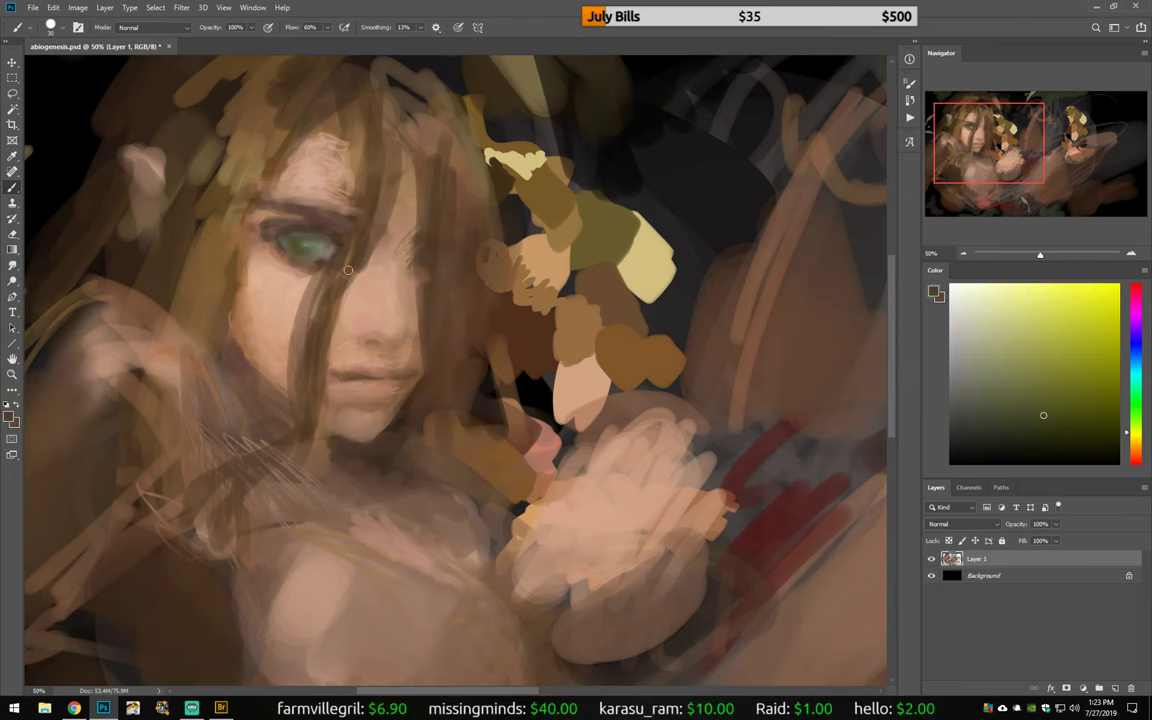
pyautogui.keyDown('alt'); pyautogui.click(268, 218); pyautogui.keyUp('alt')
pyautogui.keyDown('alt'); pyautogui.click(280, 165); pyautogui.keyUp('alt')
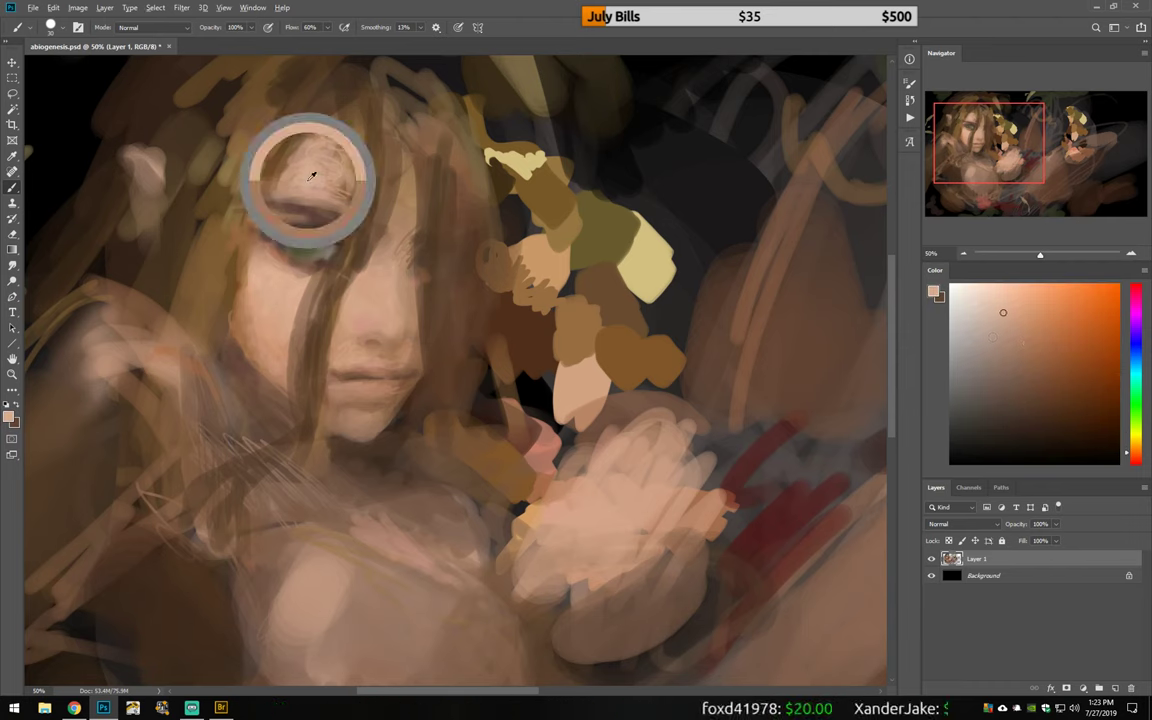
pyautogui.keyDown('alt'); pyautogui.click(305, 245); pyautogui.keyUp('alt')
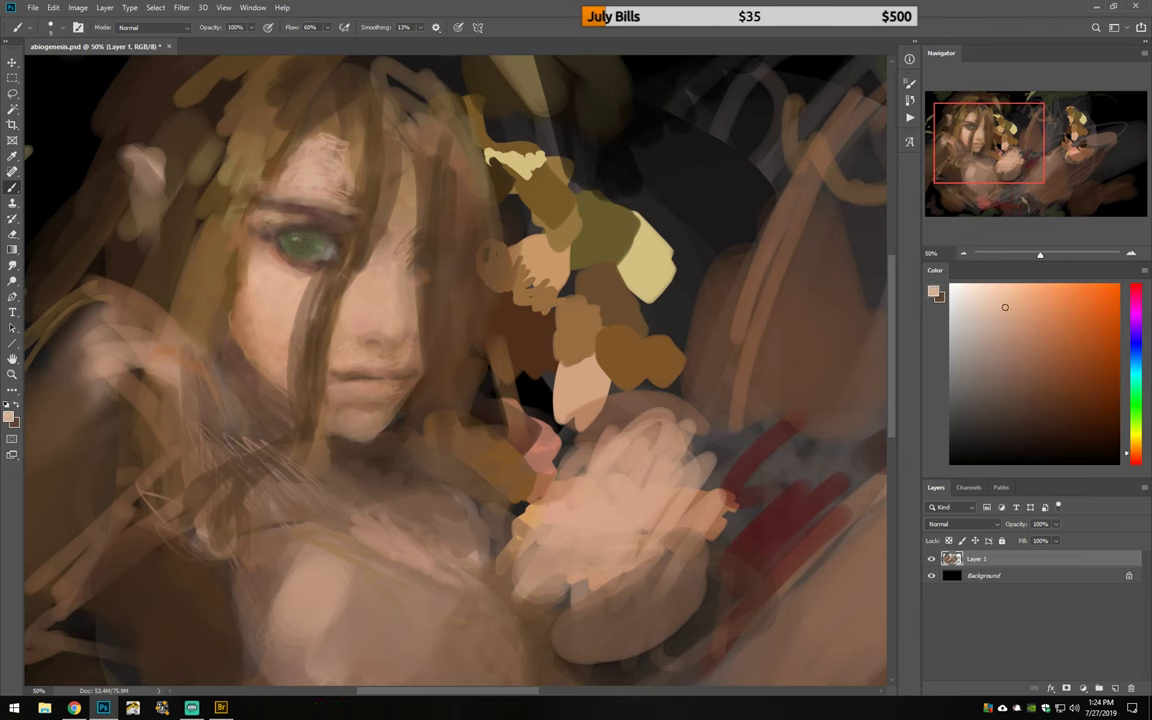
pyautogui.keyDown('alt'); pyautogui.click(266, 190); pyautogui.keyUp('alt')
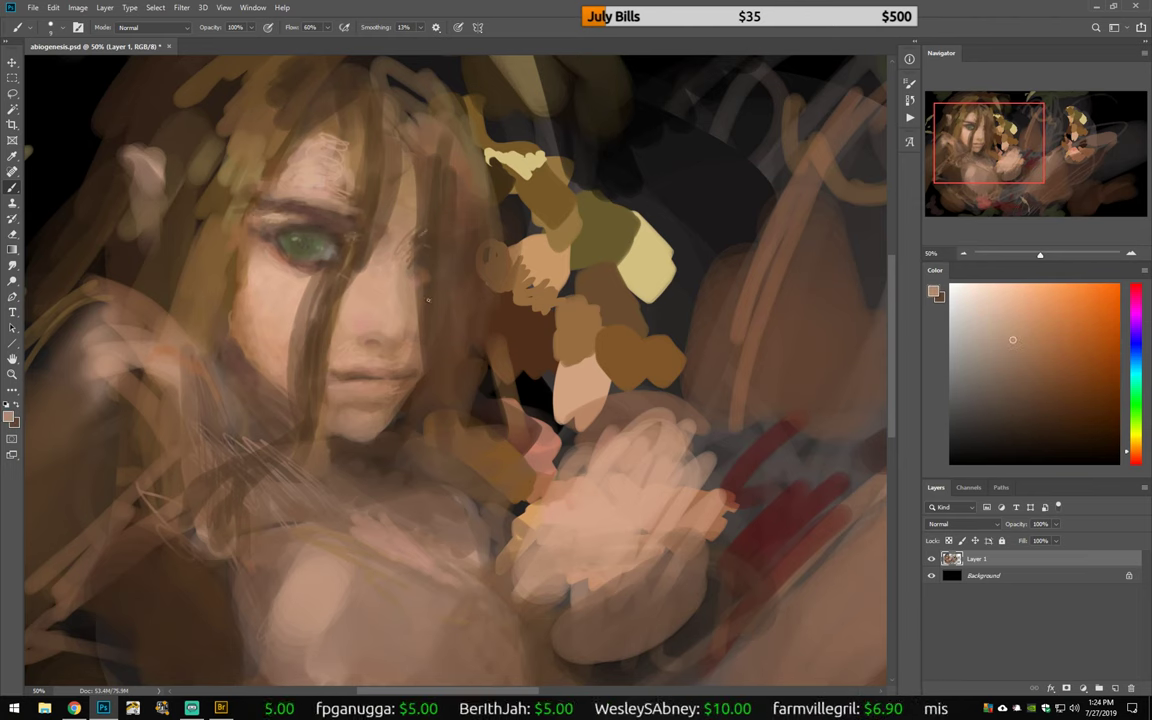
pyautogui.keyDown('alt'); pyautogui.click(355, 340); pyautogui.keyUp('alt')
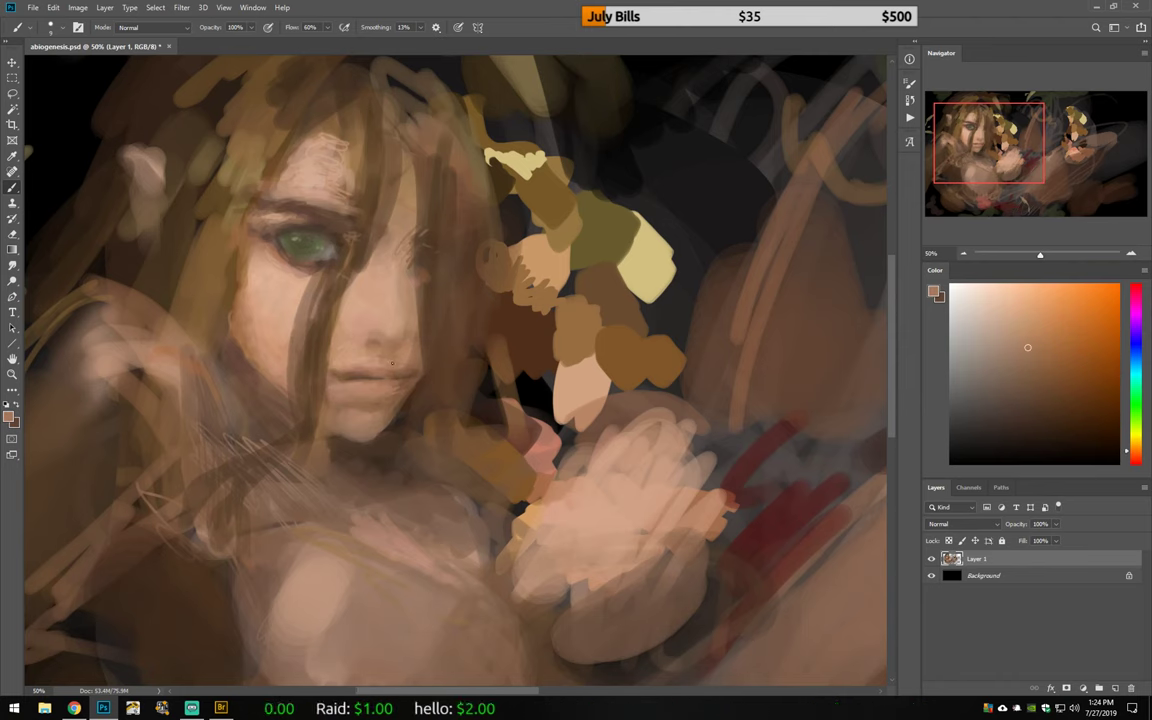
# Step: Sample skin, grey and dark brown tones, then flip the canvas to check composition
pyautogui.keyDown('alt'); pyautogui.click(306, 340); pyautogui.keyUp('alt')
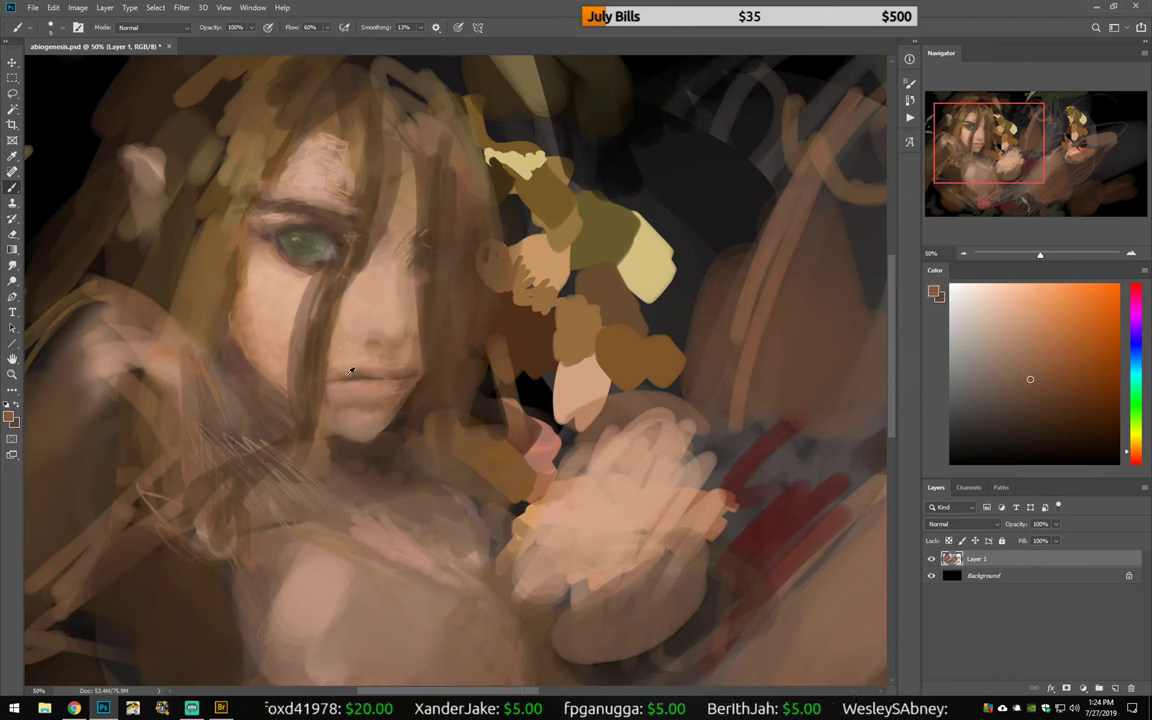
pyautogui.keyDown('alt'); pyautogui.click(349, 399); pyautogui.keyUp('alt')
pyautogui.keyDown('alt'); pyautogui.click(344, 402); pyautogui.keyUp('alt')
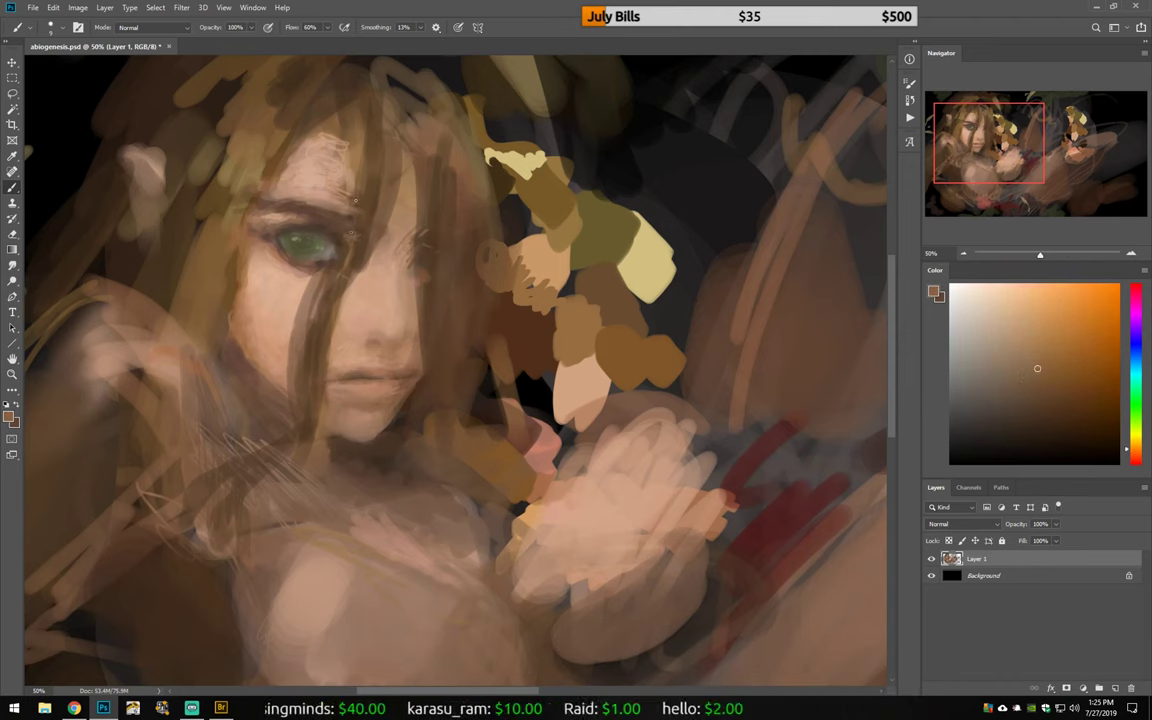
pyautogui.keyDown('alt'); pyautogui.click(323, 242); pyautogui.keyUp('alt')
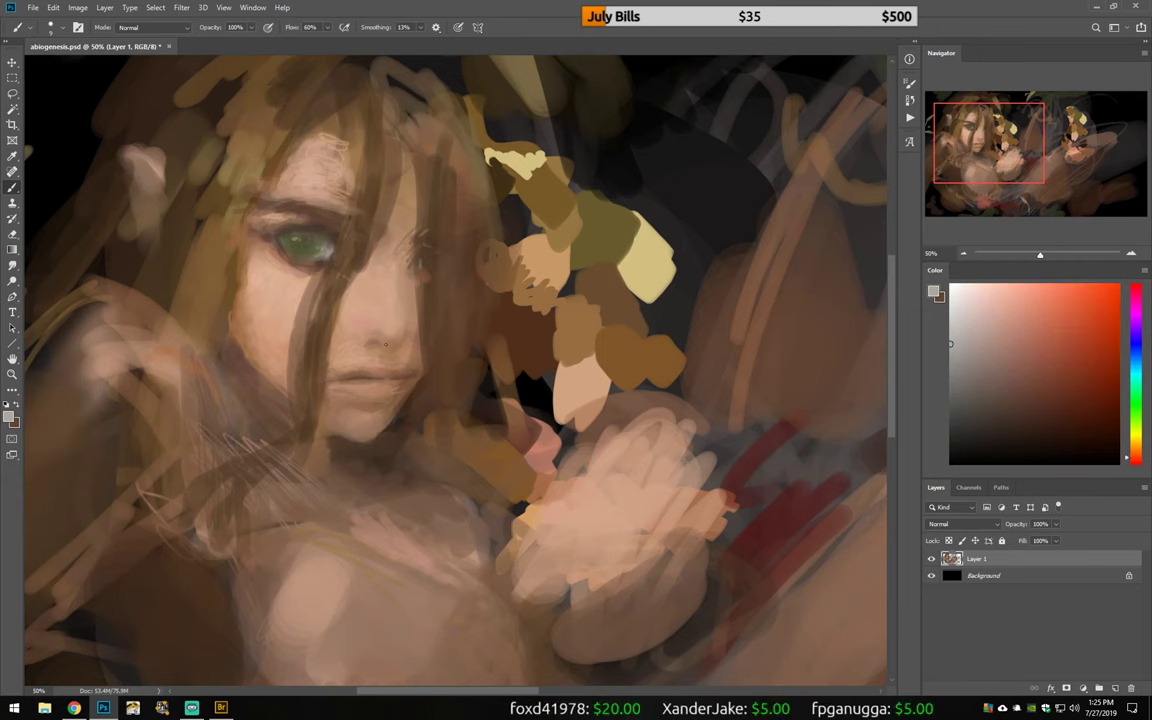
pyautogui.keyDown('alt'); pyautogui.click(385, 343); pyautogui.keyUp('alt')
pyautogui.keyDown('alt'); pyautogui.click(419, 352); pyautogui.keyUp('alt')
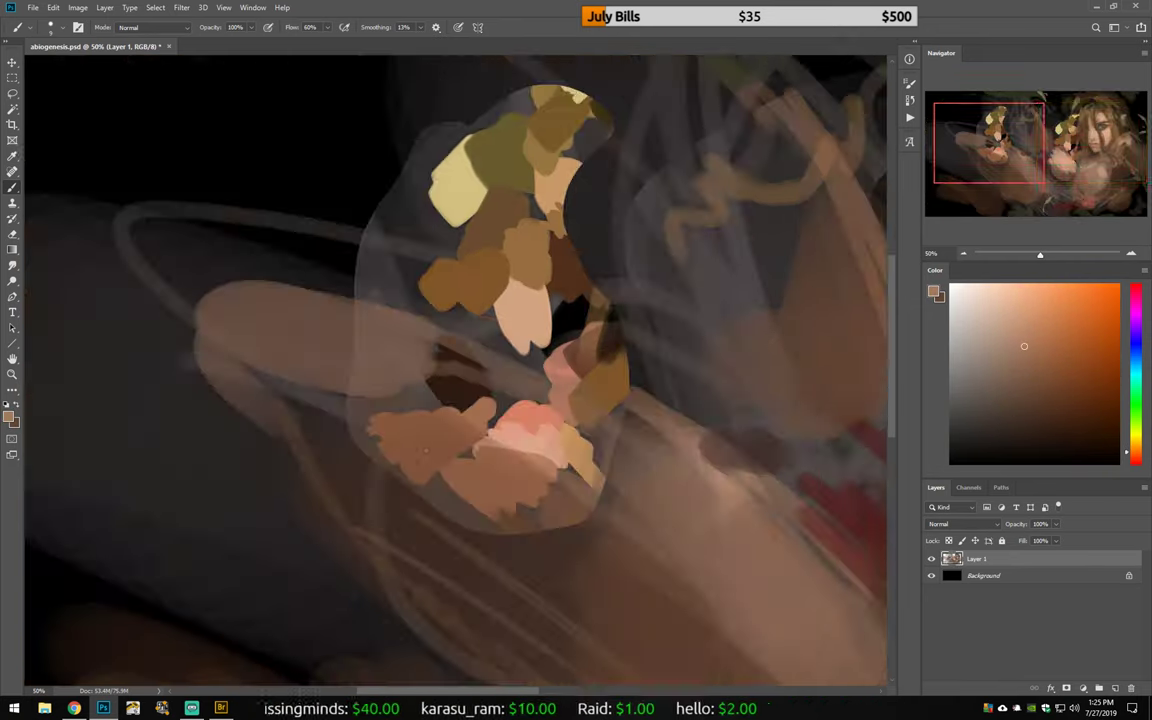
pyautogui.press('h')
pyautogui.press('h')
pyautogui.keyDown('alt'); pyautogui.click(405, 301); pyautogui.keyUp('alt')
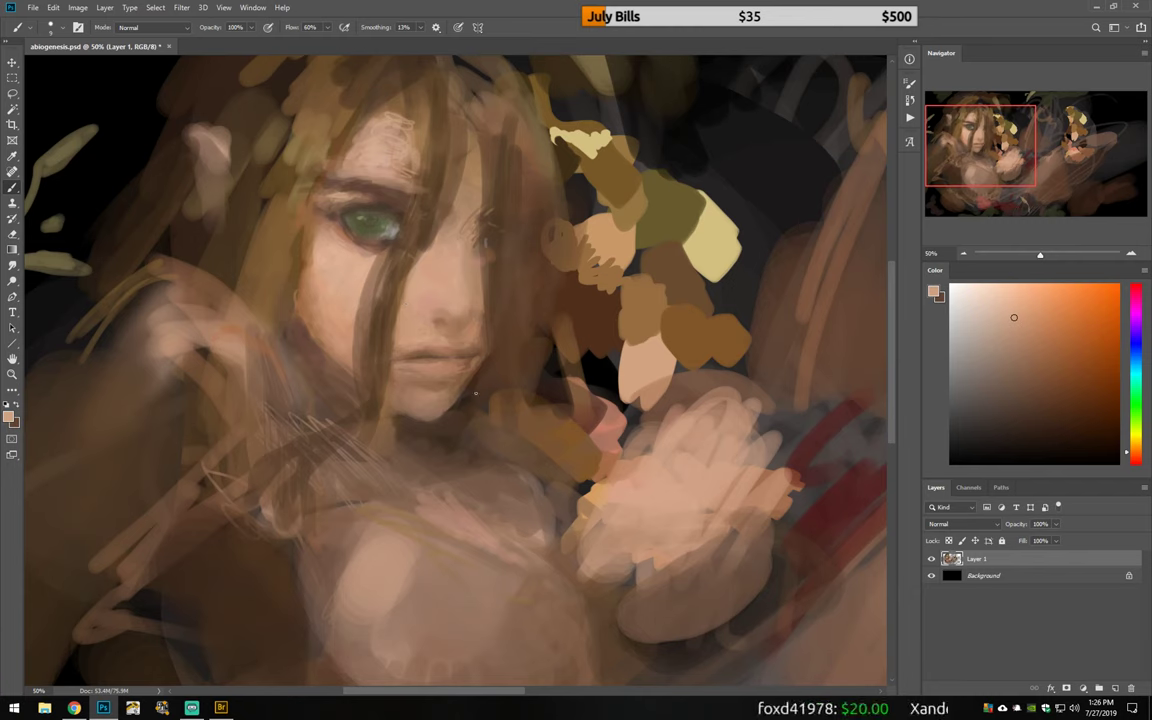
# Step: Paint dark hair strands across the face and darker strokes along the cheek and neck
pyautogui.keyDown('alt'); pyautogui.click(360, 257); pyautogui.keyUp('alt')
pyautogui.moveTo(398, 215); pyautogui.dragTo(385, 330)
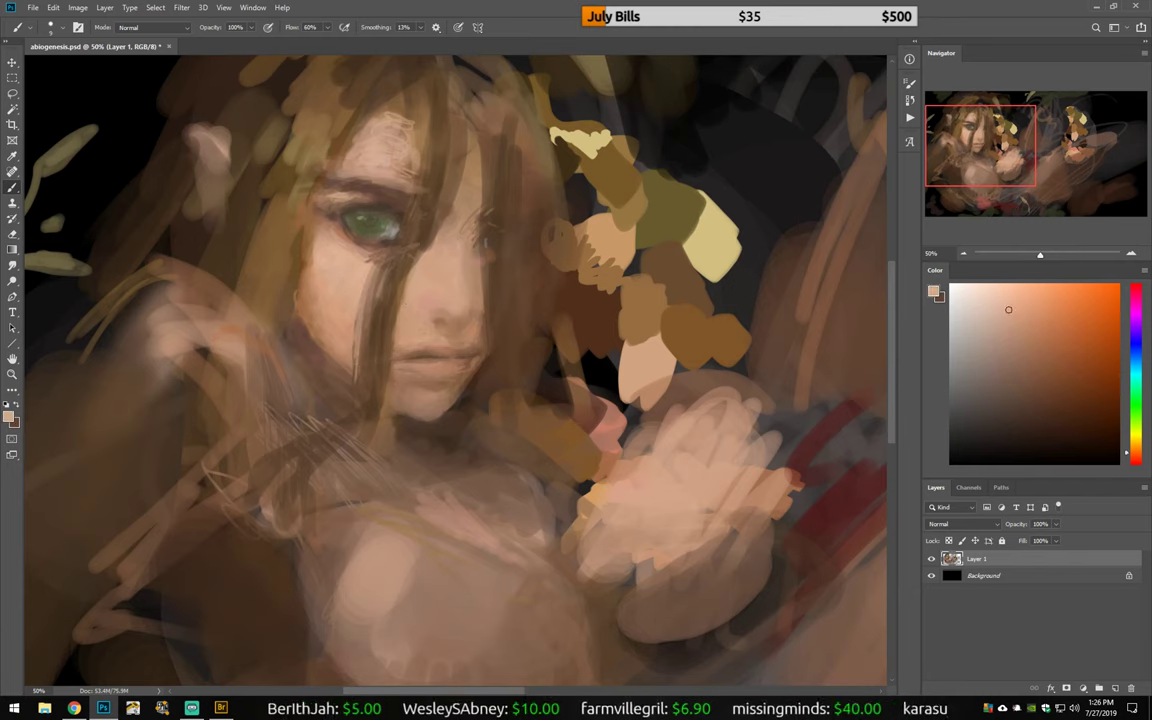
pyautogui.keyDown('alt'); pyautogui.click(421, 228); pyautogui.keyUp('alt')
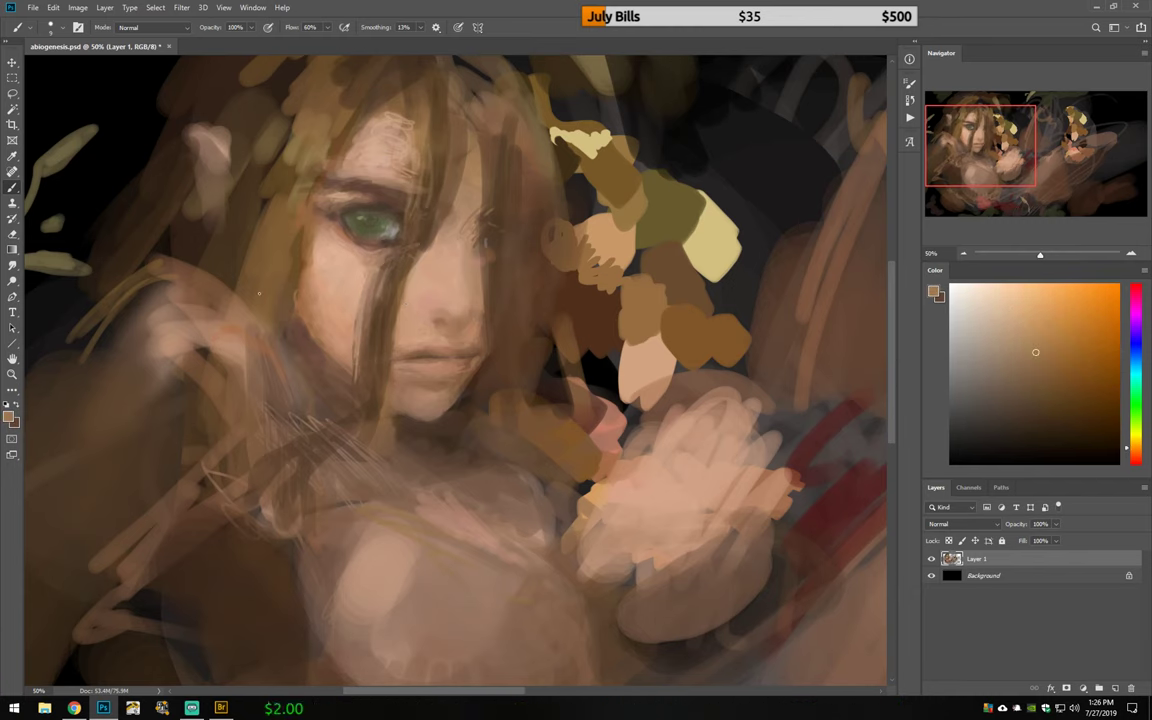
pyautogui.moveTo(120, 280); pyautogui.dragTo(170, 245)
pyautogui.keyDown('alt'); pyautogui.click(280, 282); pyautogui.keyUp('alt')
pyautogui.moveTo(295, 290); pyautogui.dragTo(300, 375)
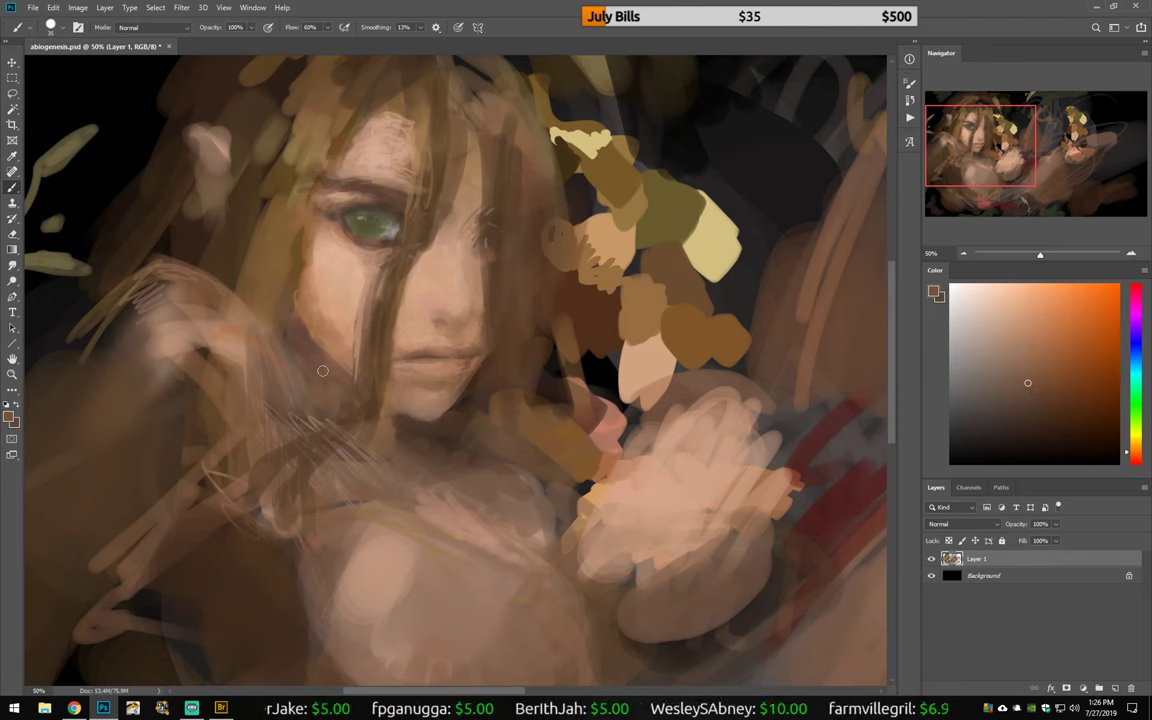
# Step: Darken the area around the right eye and cheek, and add darker strokes in the hair
pyautogui.keyDown('alt'); pyautogui.click(364, 377); pyautogui.keyUp('alt')
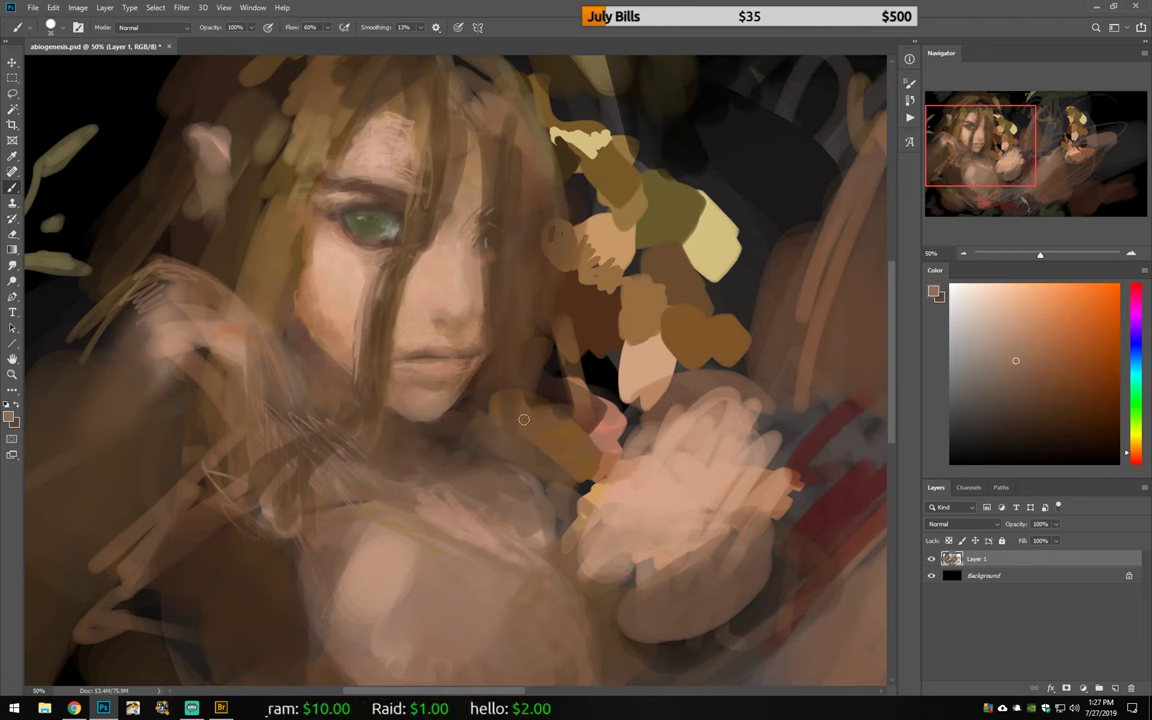
pyautogui.keyDown('alt'); pyautogui.click(309, 303); pyautogui.keyUp('alt')
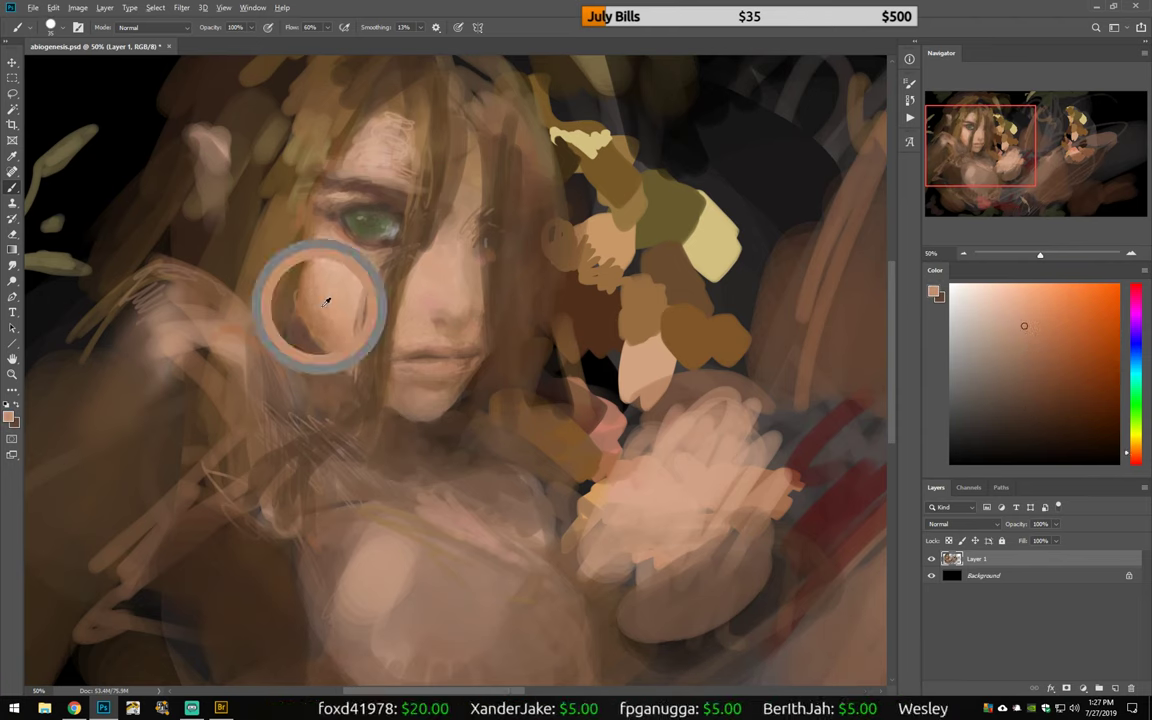
pyautogui.moveTo(415, 198)
pyautogui.mouseDown()
pyautogui.moveTo(430, 256)
pyautogui.moveTo(469, 300)
pyautogui.mouseUp()
pyautogui.keyDown('alt'); pyautogui.click(440, 207); pyautogui.keyUp('alt')
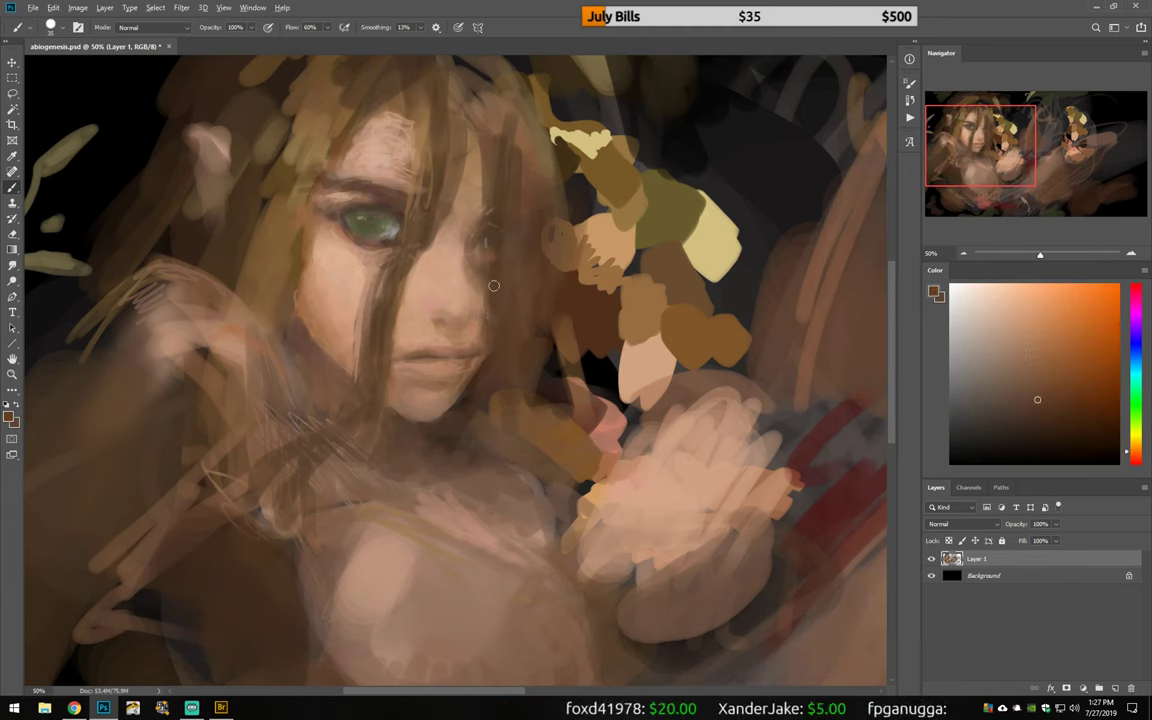
pyautogui.keyDown('alt'); pyautogui.click(469, 335); pyautogui.keyUp('alt')
pyautogui.moveTo(425, 440); pyautogui.dragTo(520, 515)
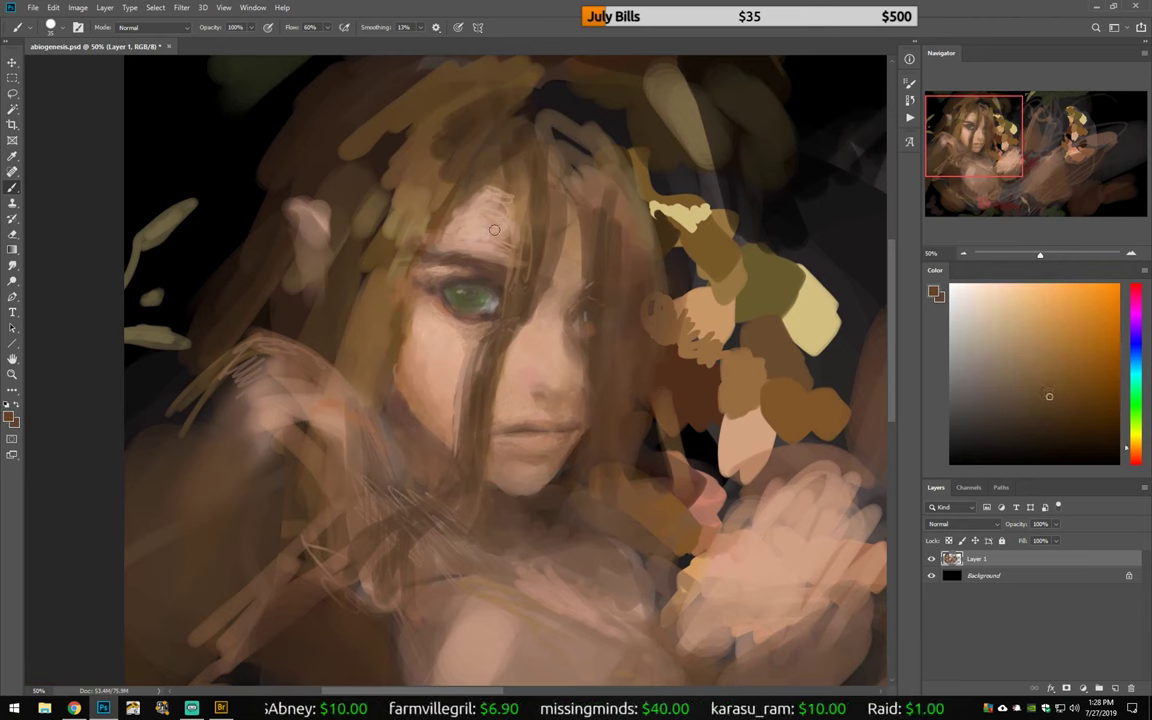
pyautogui.moveTo(440, 165); pyautogui.dragTo(365, 295)
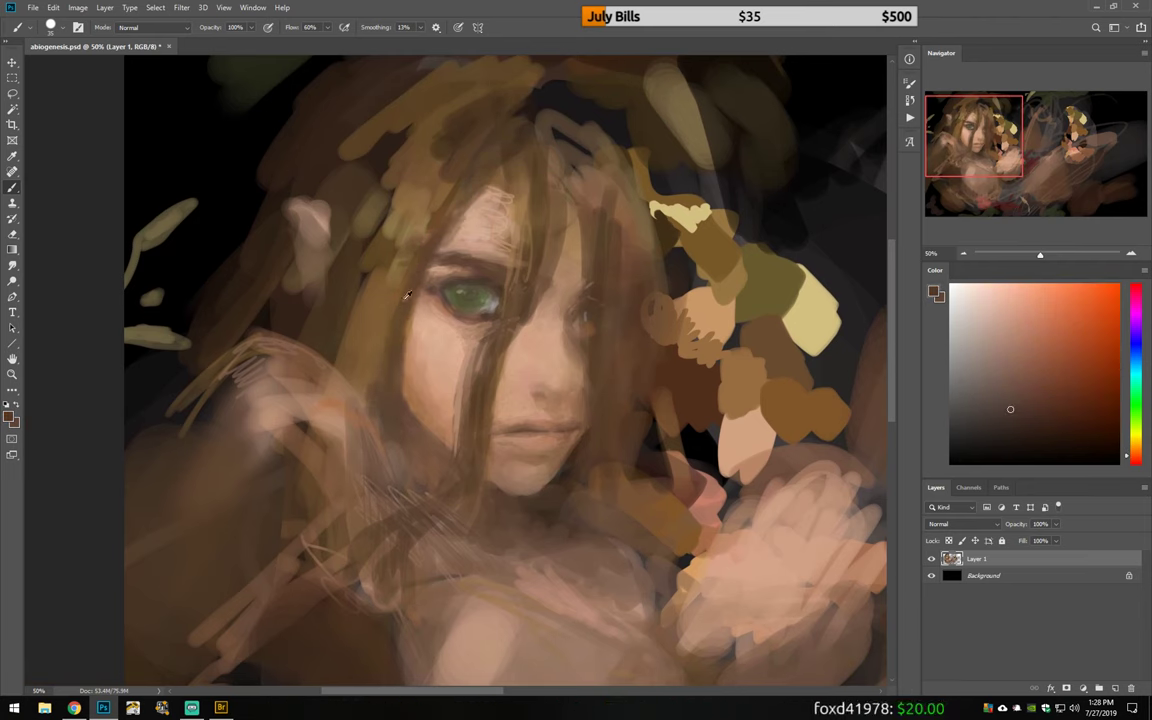
# Step: Brighten the green of the eye and sample nearby skin tones around the lips
pyautogui.keyDown('alt'); pyautogui.click(364, 204); pyautogui.keyUp('alt')
pyautogui.keyDown('alt'); pyautogui.click(482, 292); pyautogui.keyUp('alt')
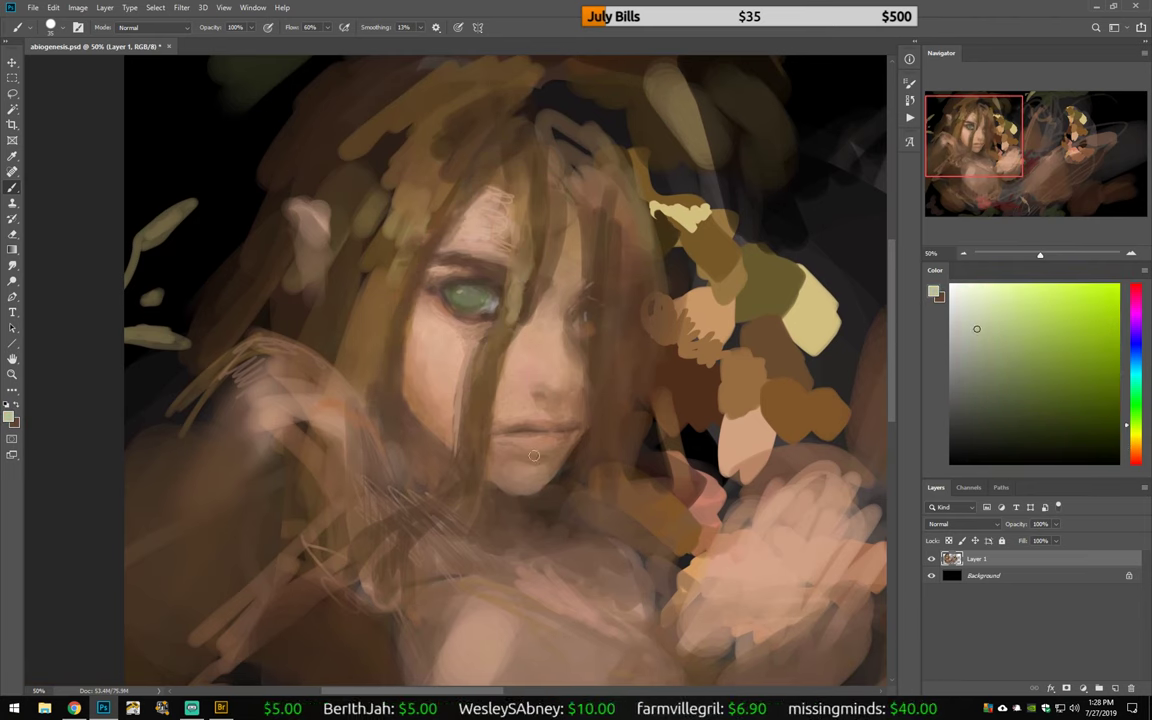
pyautogui.keyDown('alt'); pyautogui.click(460, 298); pyautogui.keyUp('alt')
pyautogui.keyDown('alt'); pyautogui.click(430, 288); pyautogui.keyUp('alt')
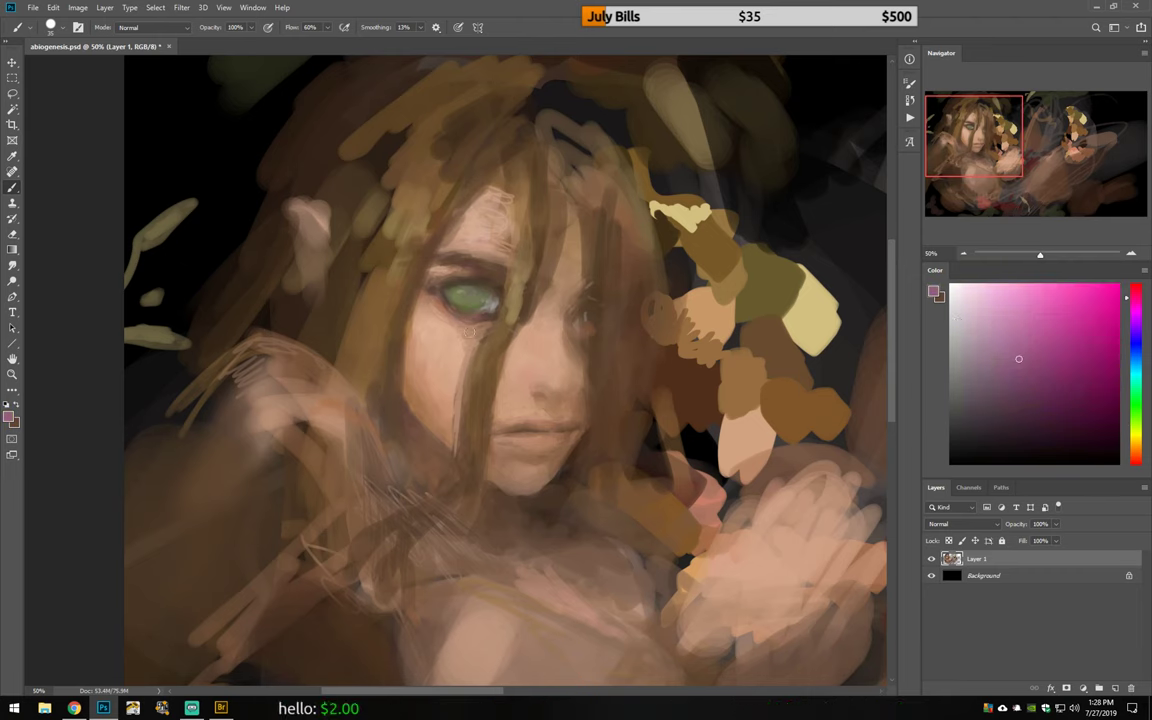
pyautogui.keyDown('alt'); pyautogui.click(450, 334); pyautogui.keyUp('alt')
pyautogui.keyDown('alt'); pyautogui.click(531, 380); pyautogui.keyUp('alt')
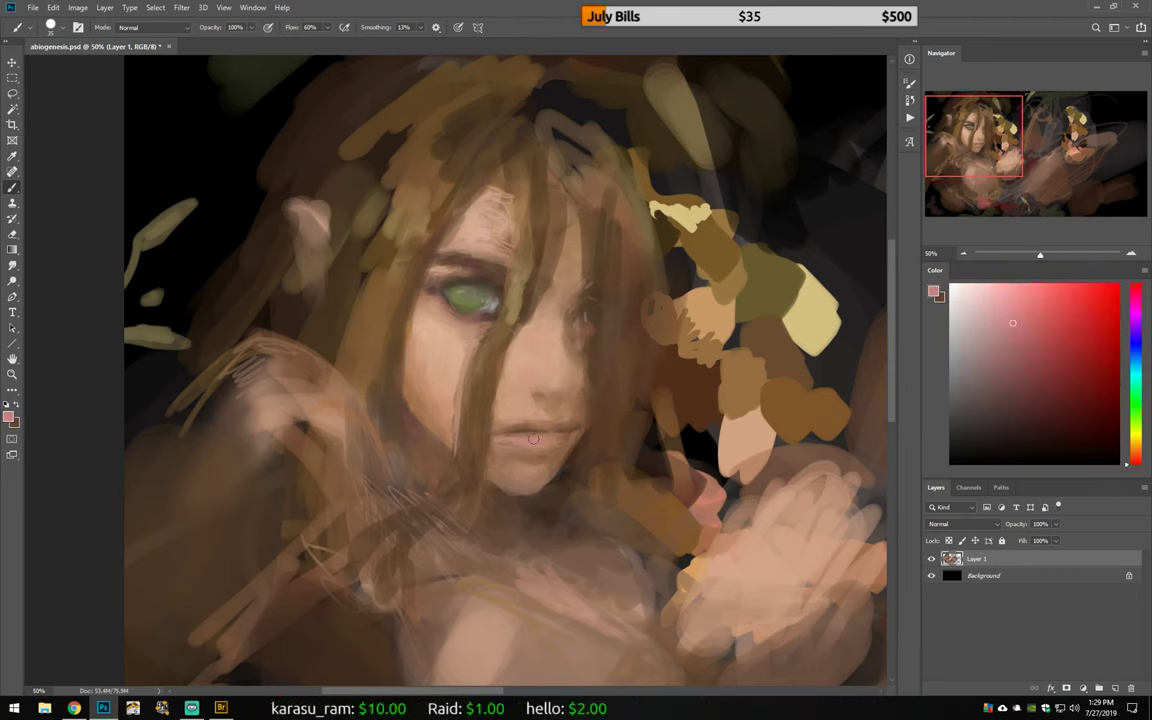
pyautogui.keyDown('alt'); pyautogui.click(547, 430); pyautogui.keyUp('alt')
pyautogui.keyDown('alt'); pyautogui.click(535, 436); pyautogui.keyUp('alt')
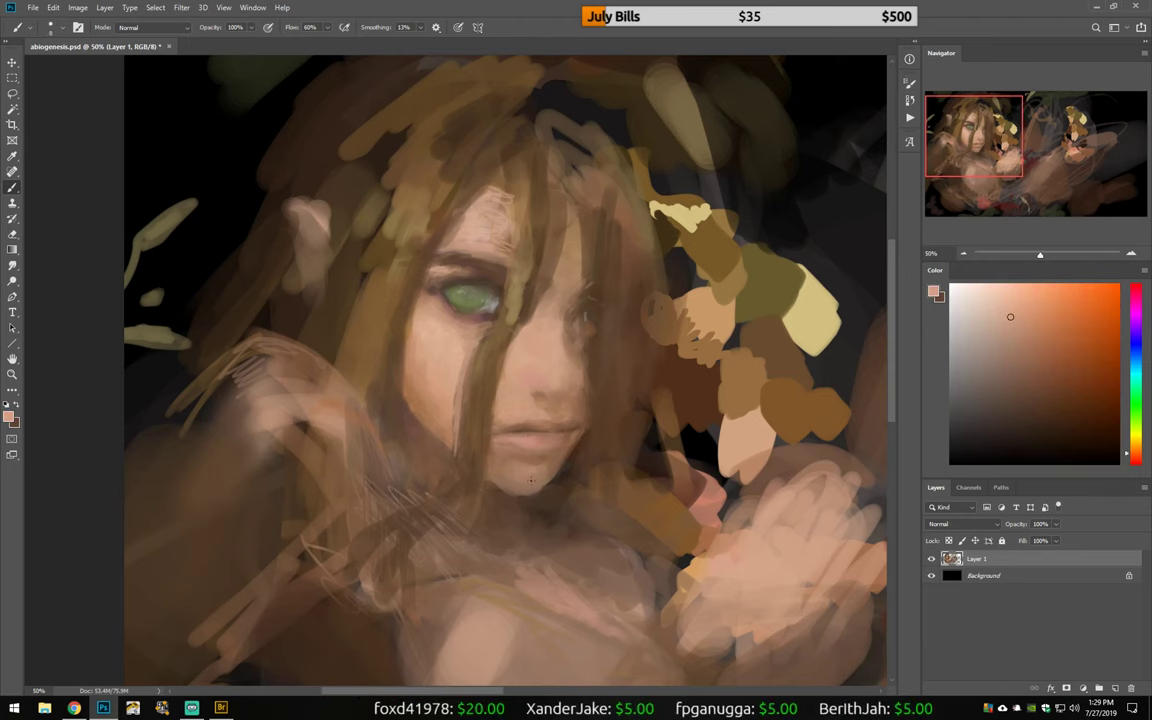
pyautogui.keyDown('alt'); pyautogui.click(520, 470); pyautogui.keyUp('alt')
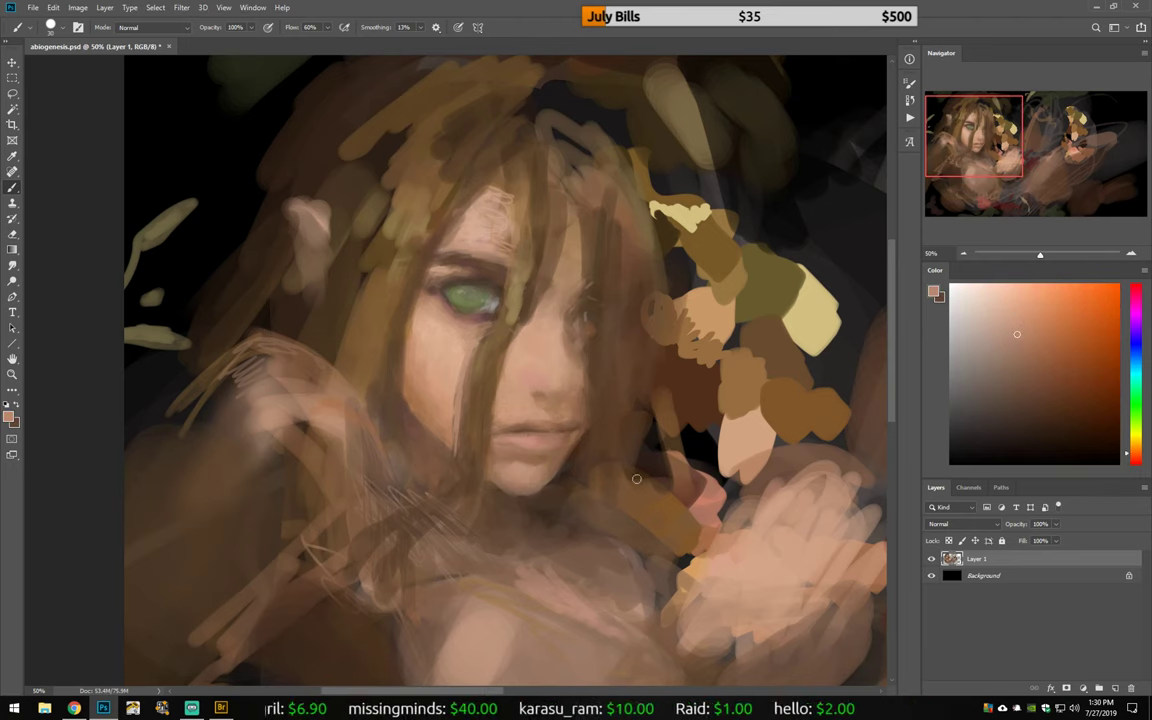
# Step: Hatch light yellowish strands through the hair near the eye, forehead and top of head
pyautogui.keyDown('alt'); pyautogui.click(439, 259); pyautogui.keyUp('alt')
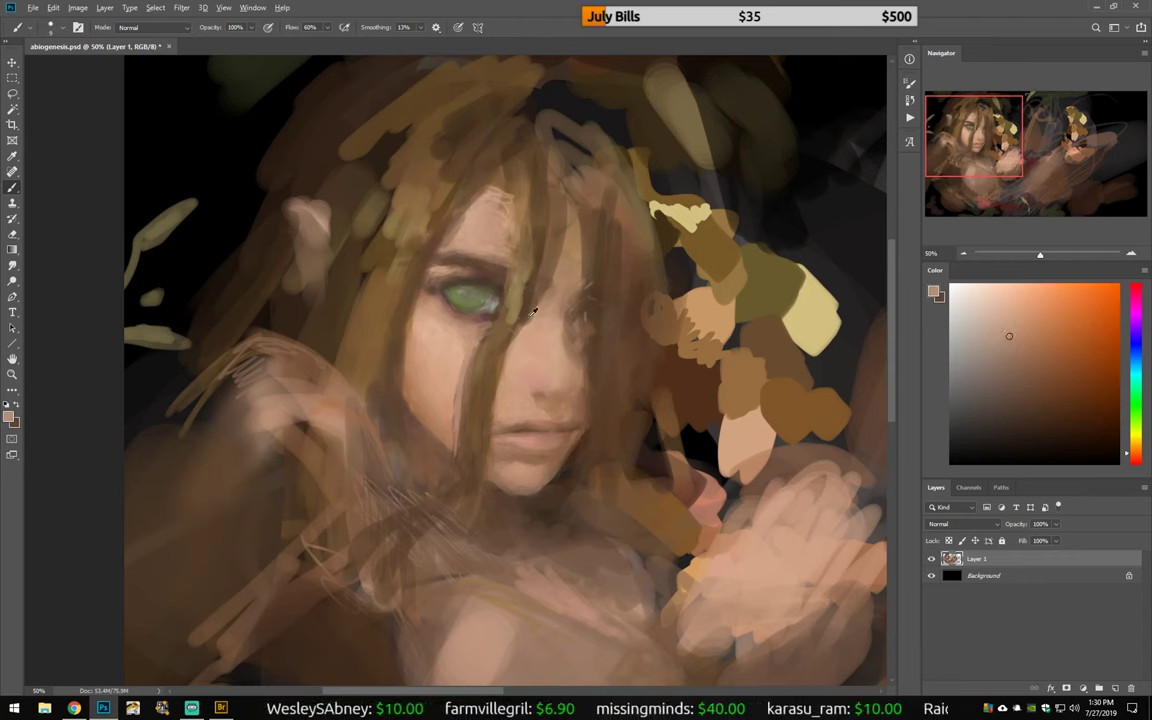
pyautogui.moveTo(452, 292); pyautogui.dragTo(478, 254)
pyautogui.moveTo(380, 240); pyautogui.dragTo(350, 185)
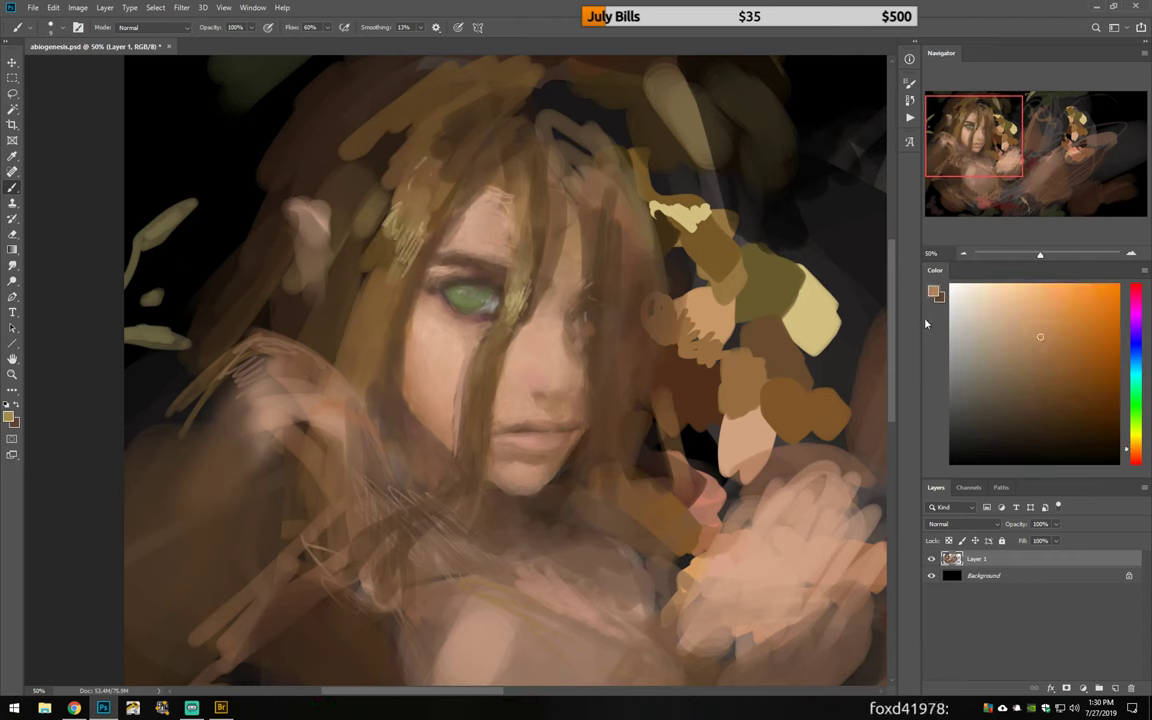
pyautogui.moveTo(366, 276); pyautogui.dragTo(358, 204)
pyautogui.moveTo(474, 262)
pyautogui.mouseDown()
pyautogui.moveTo(478, 198)
pyautogui.moveTo(486, 206)
pyautogui.moveTo(502, 182)
pyautogui.mouseUp()
# Step: Add darker vertical hair strands, then subtle light tan strands
pyautogui.keyDown('alt'); pyautogui.click(587, 308); pyautogui.keyUp('alt')
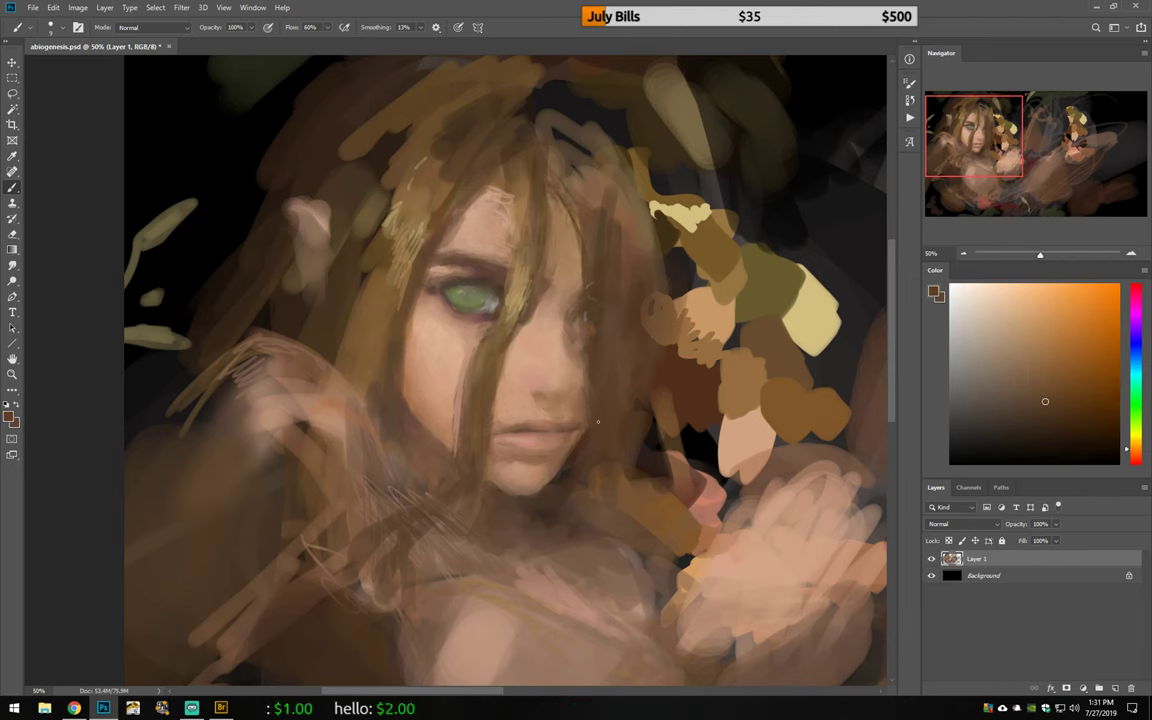
pyautogui.moveTo(456, 239); pyautogui.dragTo(458, 158)
pyautogui.moveTo(458, 270); pyautogui.dragTo(456, 195)
pyautogui.keyDown('alt'); pyautogui.click(511, 191); pyautogui.keyUp('alt')
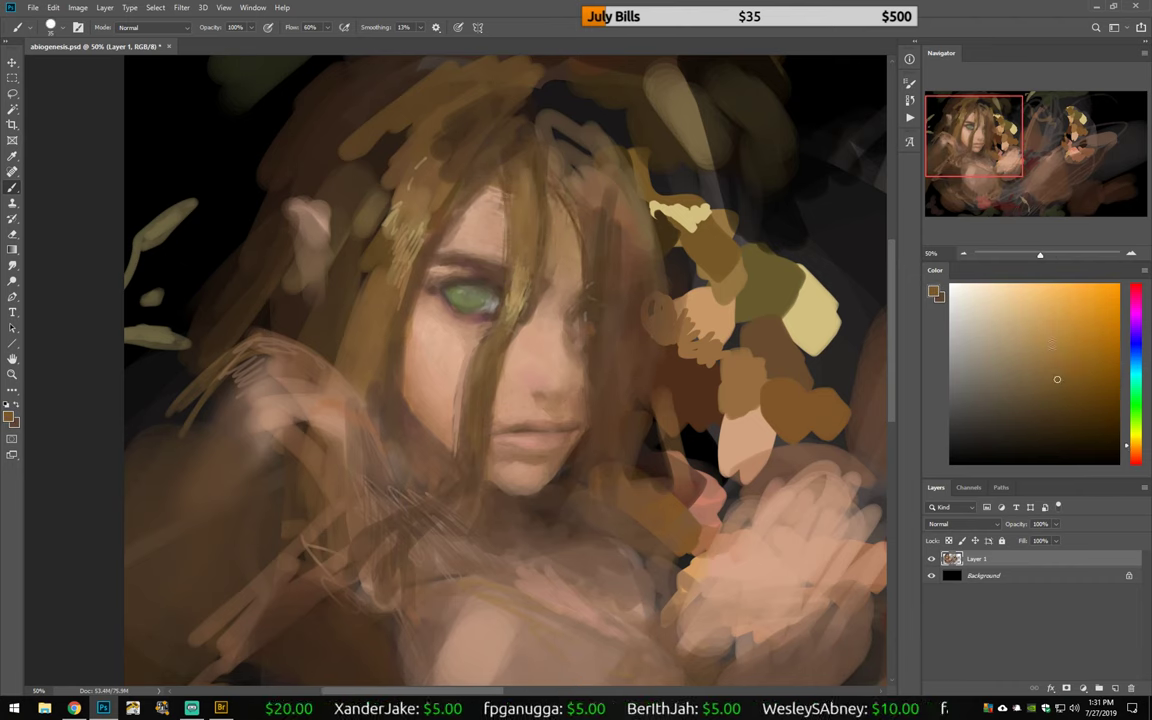
pyautogui.keyDown('alt'); pyautogui.click(767, 336); pyautogui.keyUp('alt')
pyautogui.moveTo(466, 255); pyautogui.dragTo(470, 180)
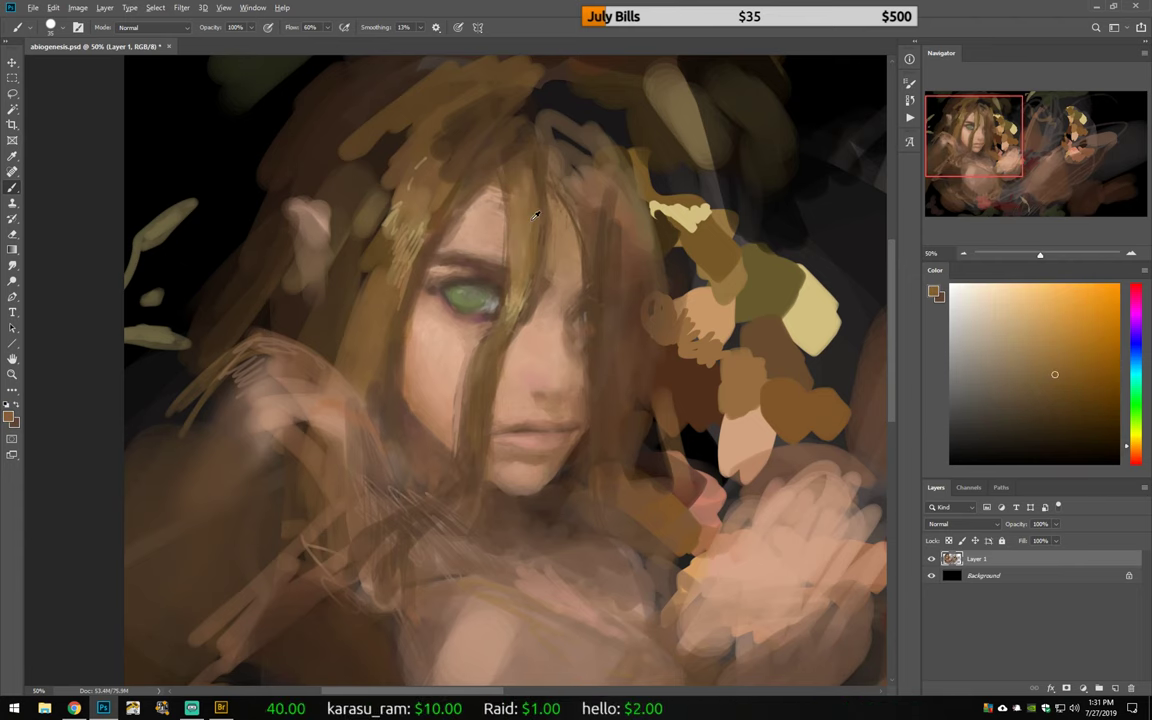
# Step: Paint faint light tan strokes to the left of the face
pyautogui.keyDown('alt'); pyautogui.click(475, 197); pyautogui.keyUp('alt')
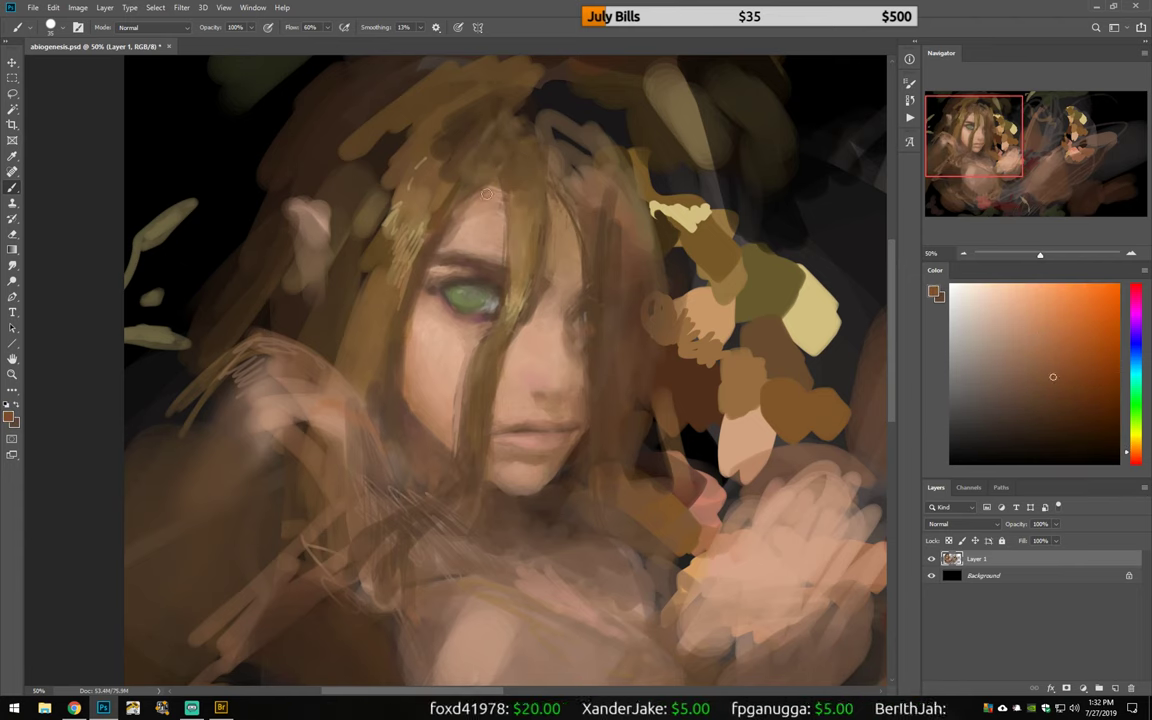
pyautogui.keyDown('alt'); pyautogui.click(292, 321); pyautogui.keyUp('alt')
pyautogui.keyDown('alt'); pyautogui.click(340, 296); pyautogui.keyUp('alt')
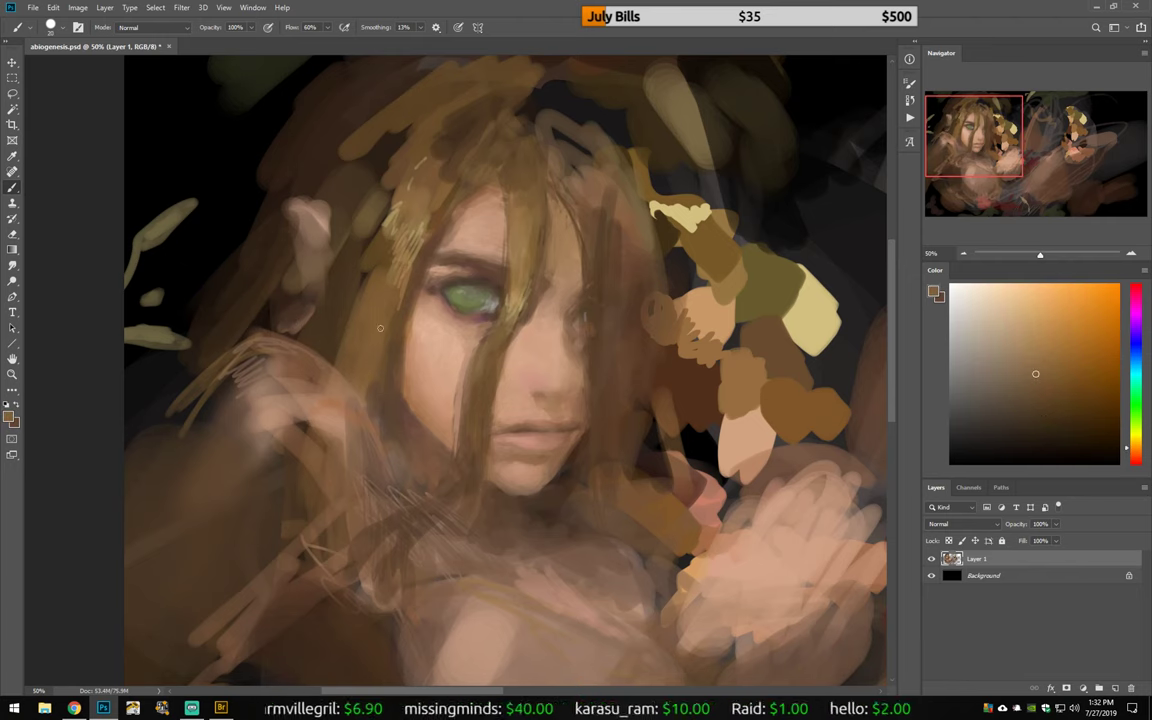
pyautogui.moveTo(348, 312)
pyautogui.mouseDown()
pyautogui.moveTo(360, 380)
pyautogui.moveTo(345, 415)
pyautogui.moveTo(330, 340)
pyautogui.mouseUp()
# Step: Paint golden-brown leaf strokes beside and left of the face
pyautogui.moveTo(518, 378); pyautogui.dragTo(433, 363)
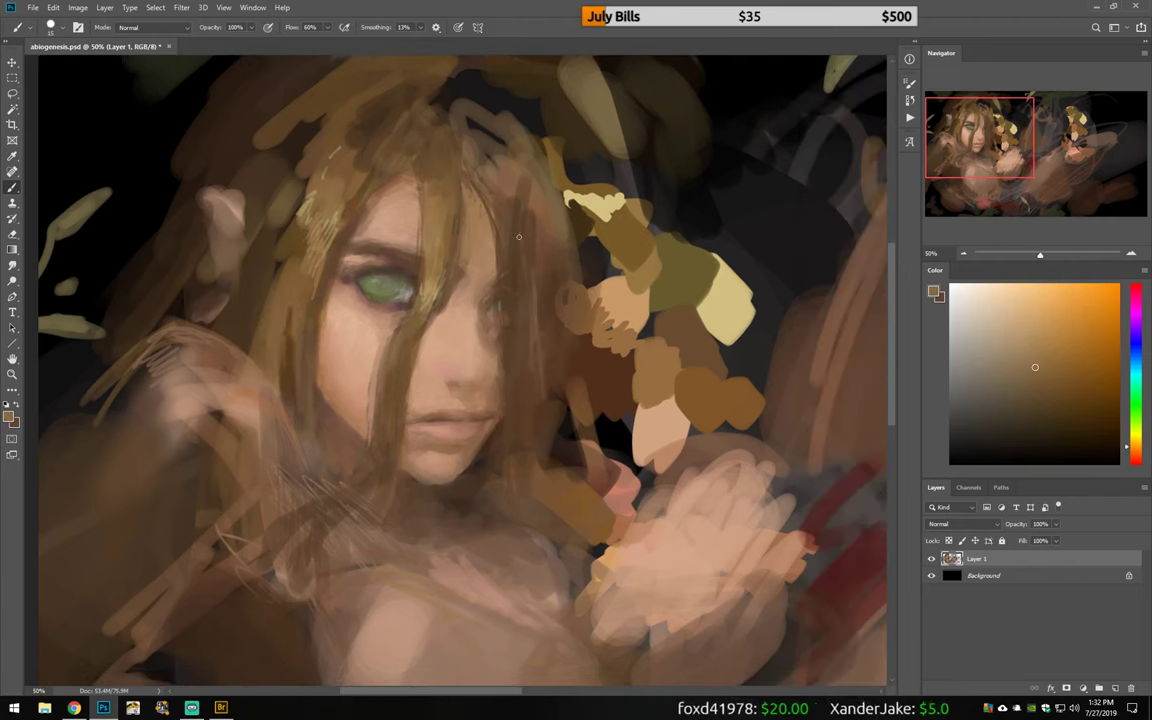
pyautogui.keyDown('alt'); pyautogui.click(463, 372); pyautogui.keyUp('alt')
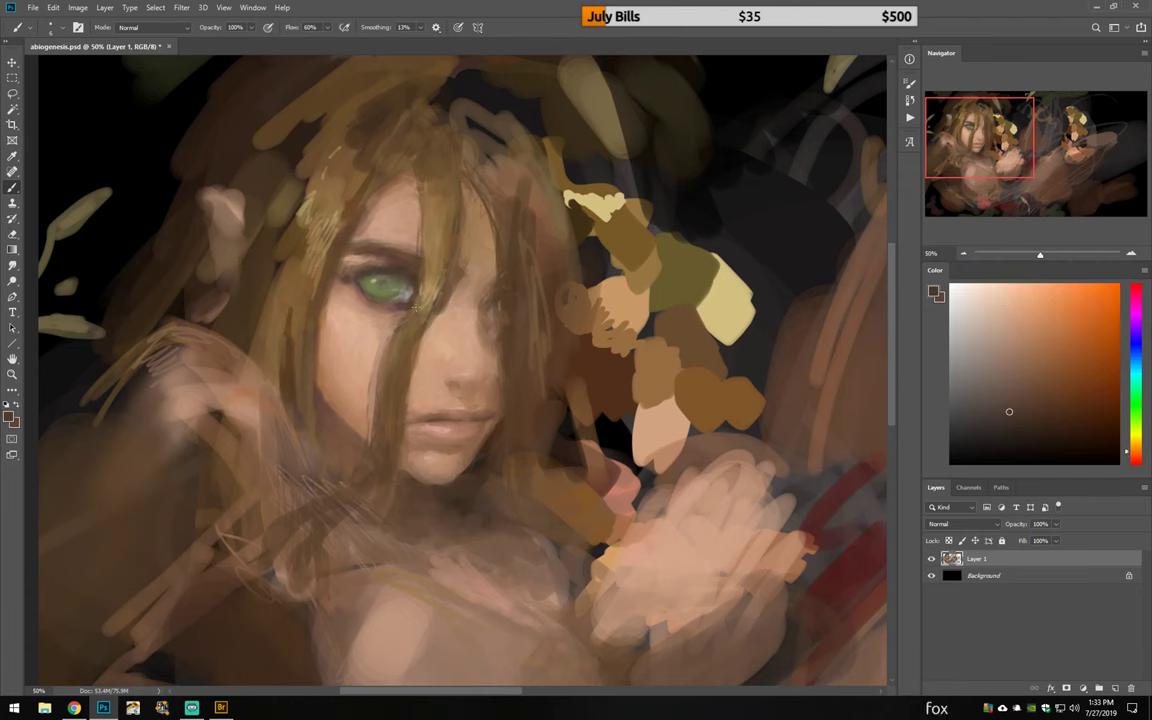
pyautogui.keyDown('alt'); pyautogui.click(345, 263); pyautogui.keyUp('alt')
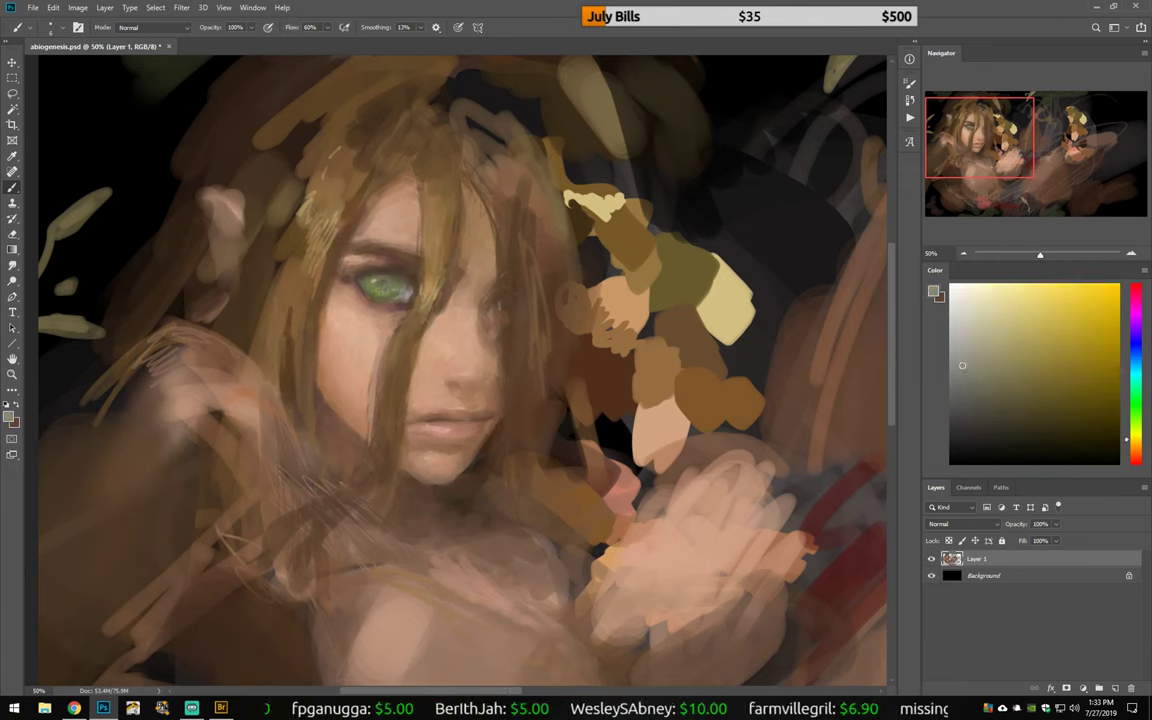
pyautogui.keyDown('alt'); pyautogui.click(377, 268); pyautogui.keyUp('alt')
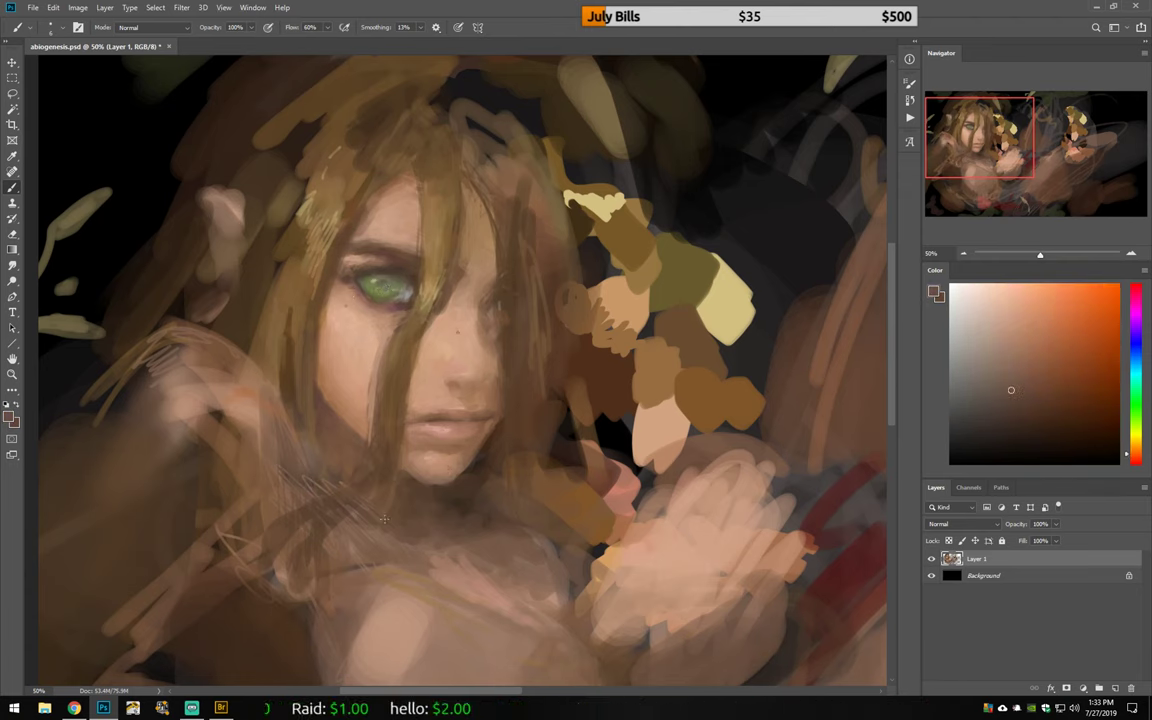
pyautogui.keyDown('alt'); pyautogui.click(220, 293); pyautogui.keyUp('alt')
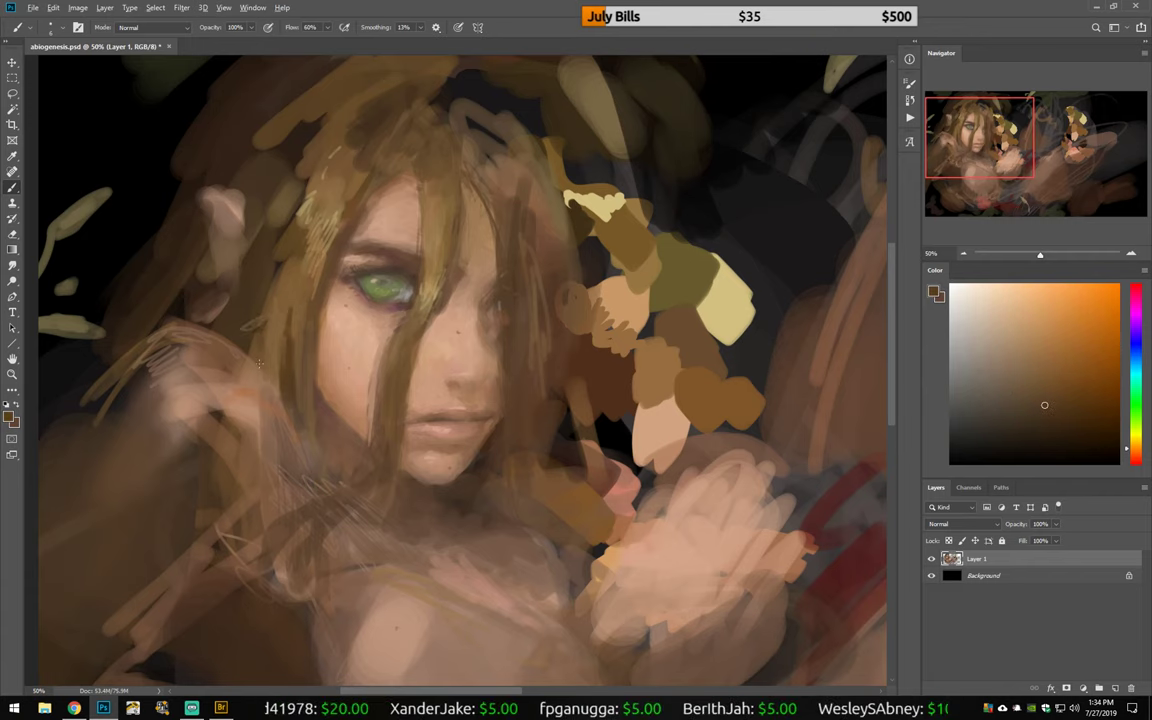
pyautogui.keyDown('alt'); pyautogui.click(213, 296); pyautogui.keyUp('alt')
pyautogui.moveTo(198, 266)
pyautogui.mouseDown()
pyautogui.moveTo(250, 242)
pyautogui.moveTo(231, 244)
pyautogui.moveTo(207, 293)
pyautogui.mouseUp()
pyautogui.keyDown('alt'); pyautogui.click(184, 335); pyautogui.keyUp('alt')
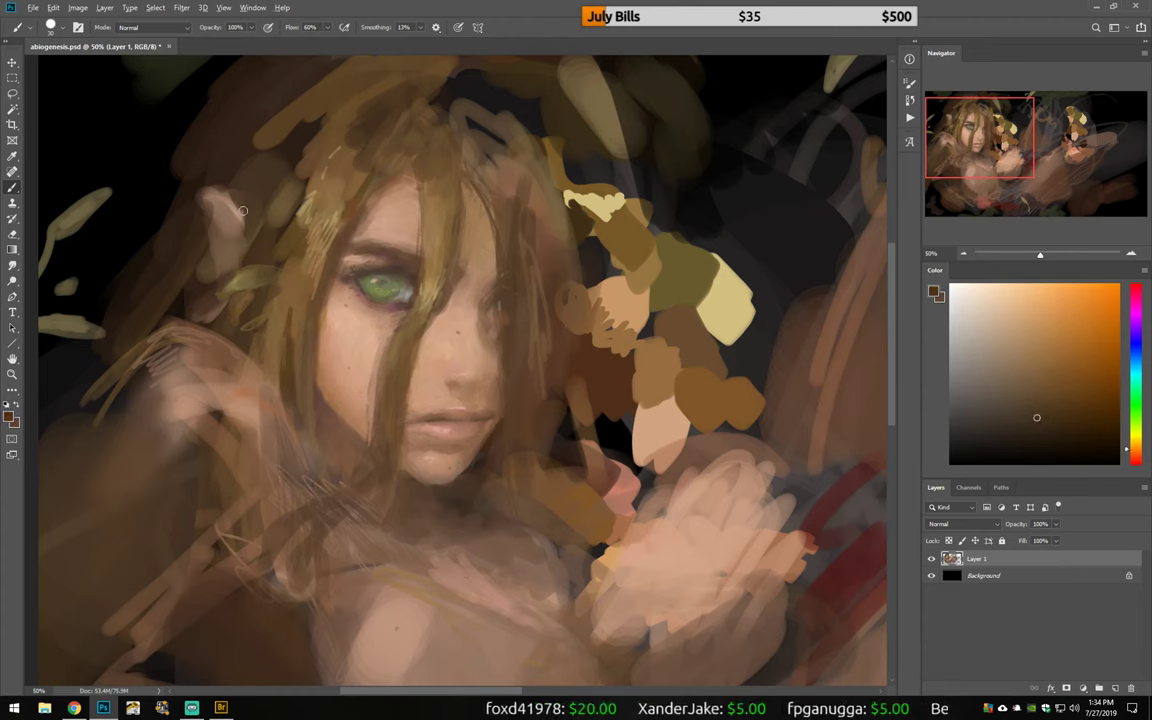
# Step: Add brown strokes near the top of the hair and dark ochre strokes defining the fingers
pyautogui.moveTo(220, 172); pyautogui.dragTo(200, 192)
pyautogui.moveTo(245, 140); pyautogui.dragTo(287, 148)
pyautogui.moveTo(305, 100); pyautogui.dragTo(385, 128)
pyautogui.moveTo(688, 494); pyautogui.dragTo(654, 458)
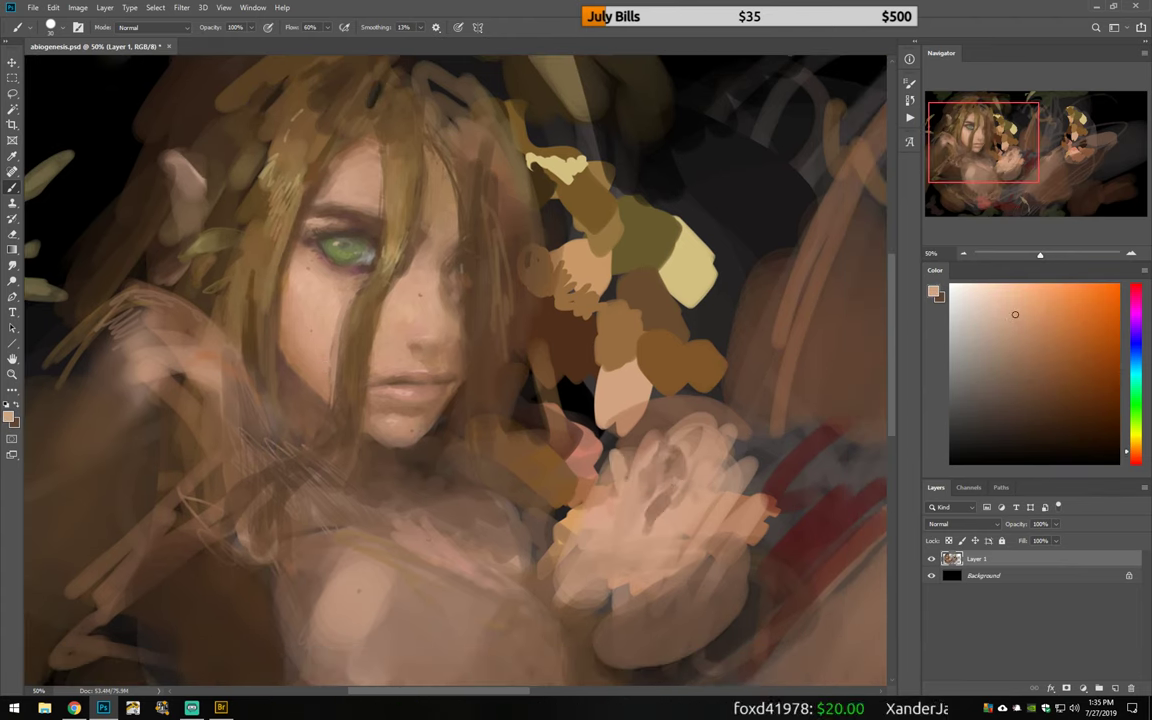
pyautogui.keyDown('alt'); pyautogui.click(641, 462); pyautogui.keyUp('alt')
pyautogui.moveTo(641, 462); pyautogui.dragTo(560, 365)
pyautogui.moveTo(620, 390); pyautogui.dragTo(580, 335)
# Step: Smooth the hands with light orange-peach skin strokes
pyautogui.keyDown('alt'); pyautogui.click(457, 375); pyautogui.keyUp('alt')
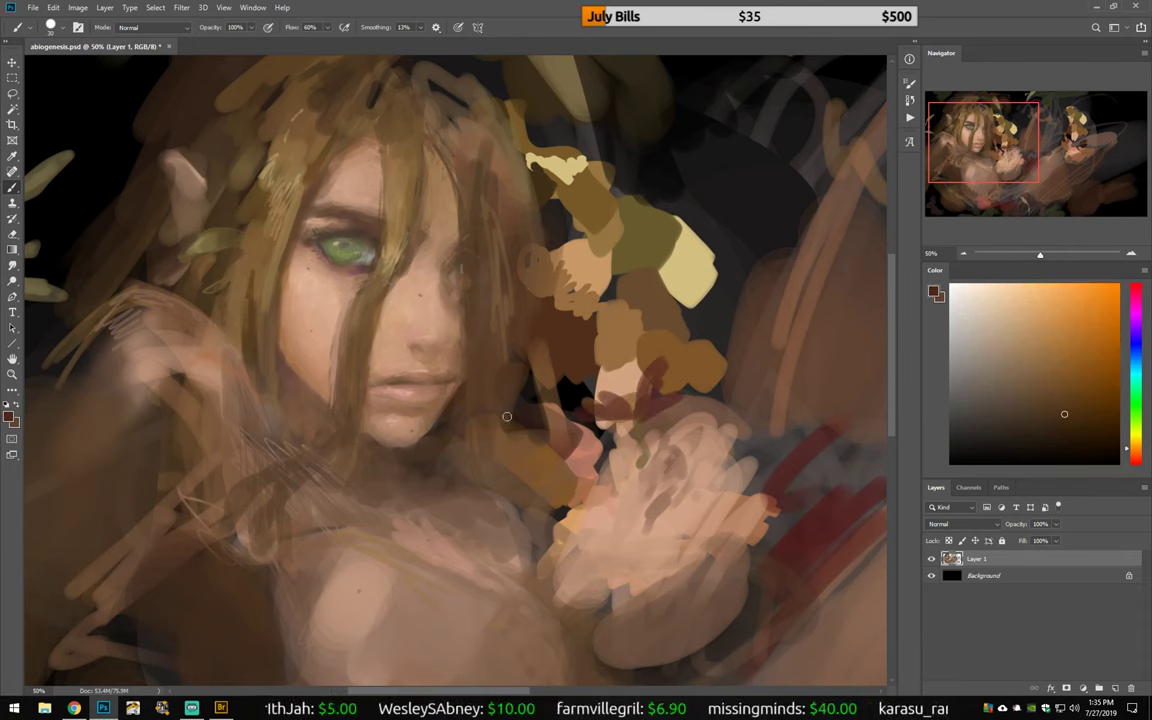
pyautogui.moveTo(455, 375); pyautogui.dragTo(490, 405)
pyautogui.keyDown('alt'); pyautogui.click(177, 350); pyautogui.keyUp('alt')
pyautogui.moveTo(200, 370); pyautogui.dragTo(145, 335)
pyautogui.moveTo(205, 420)
pyautogui.mouseDown()
pyautogui.moveTo(150, 325)
pyautogui.moveTo(100, 275)
pyautogui.moveTo(88, 387)
pyautogui.mouseUp()
pyautogui.keyDown('alt'); pyautogui.click(308, 296); pyautogui.keyUp('alt')
# Step: Return to the regular brush, pick a darker skin tone, and mirror the canvas with H
pyautogui.rightClick(310, 290)
pyautogui.press('Escape')
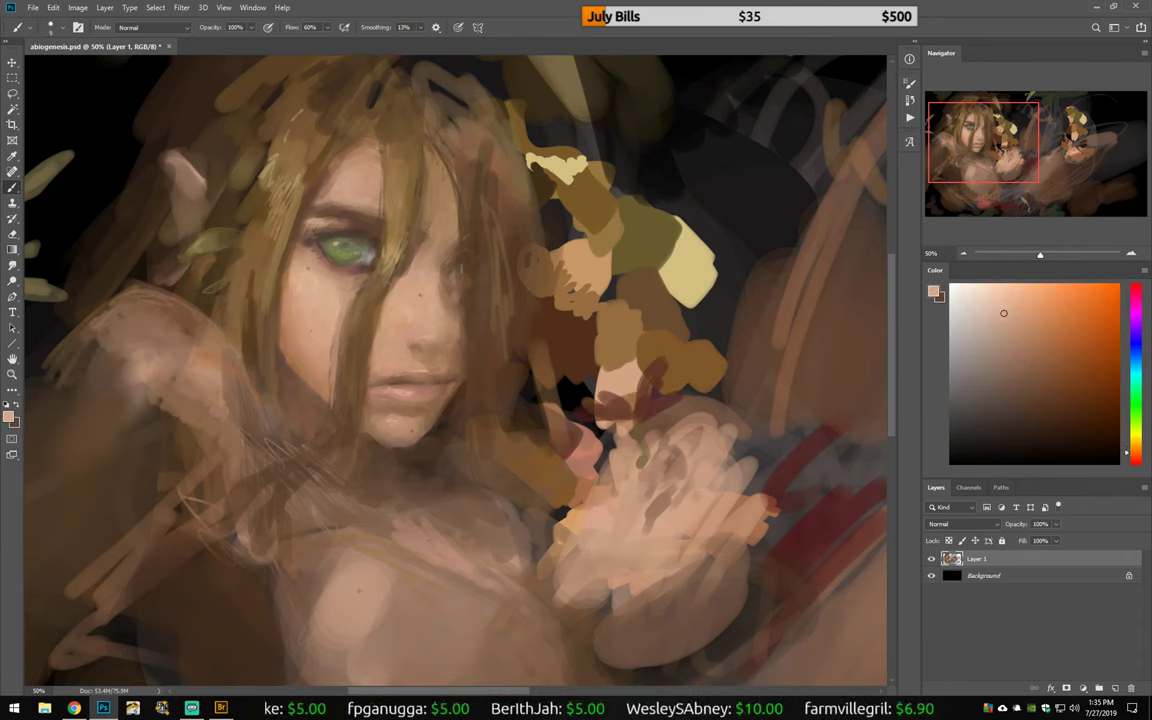
pyautogui.hotkey('shift', 'b')
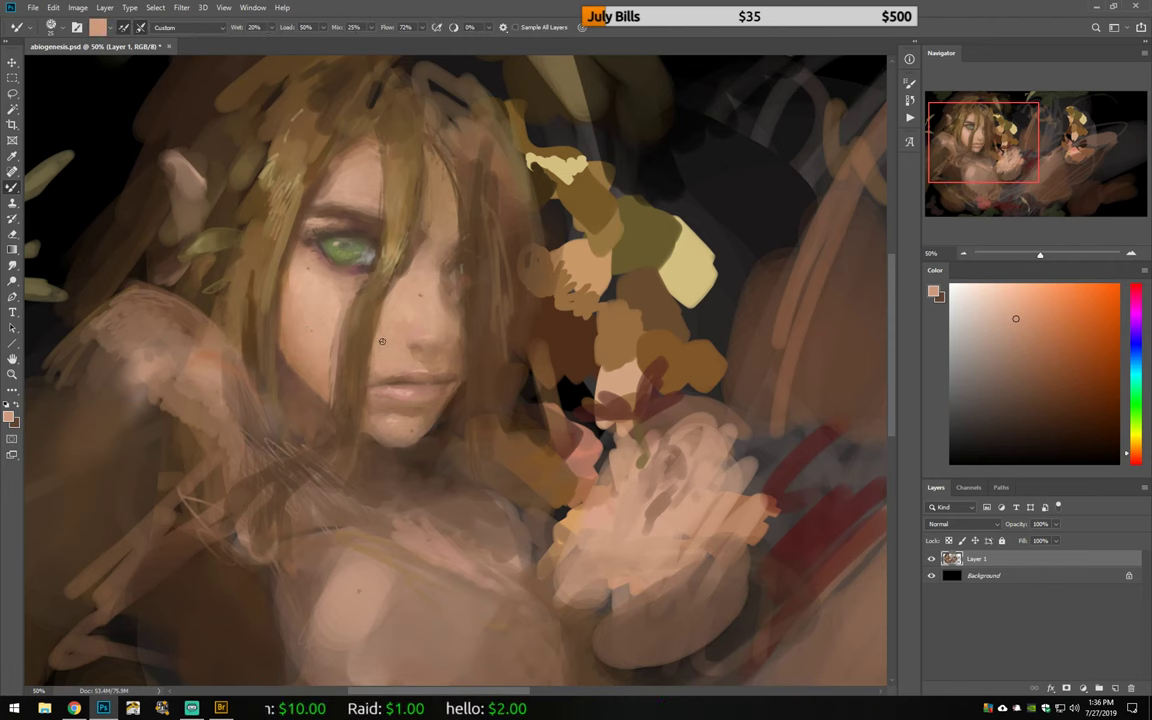
pyautogui.hotkey('shift', 'b')
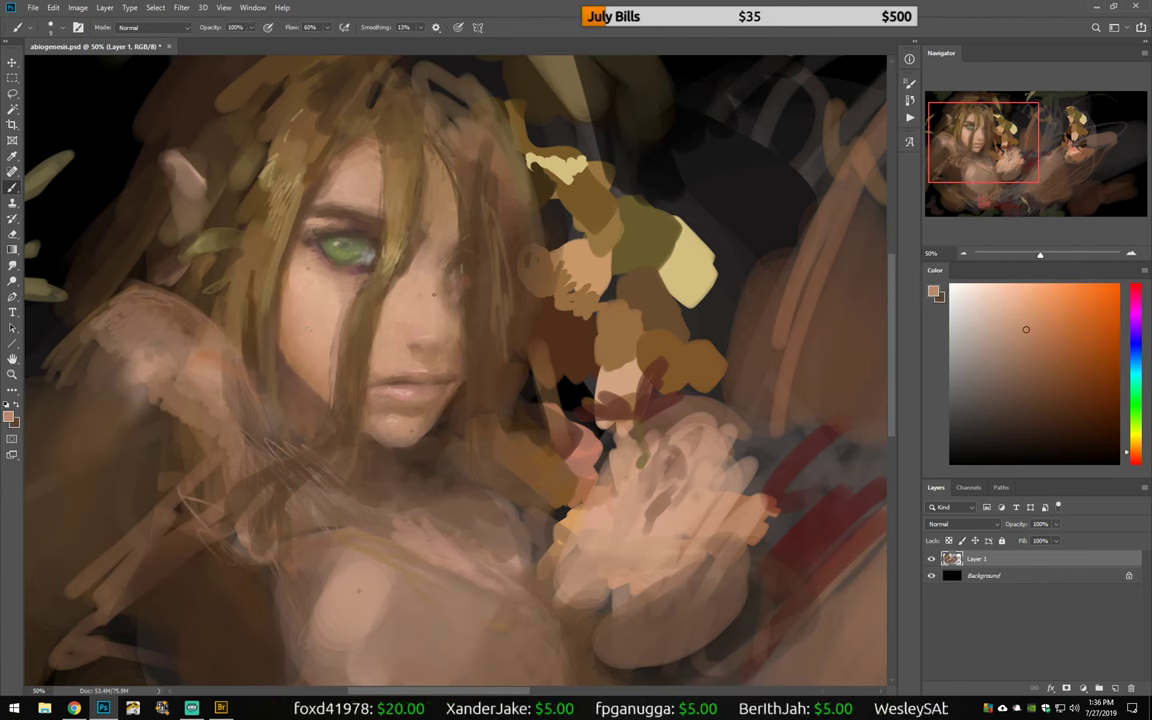
pyautogui.keyDown('alt'); pyautogui.click(457, 245); pyautogui.keyUp('alt')
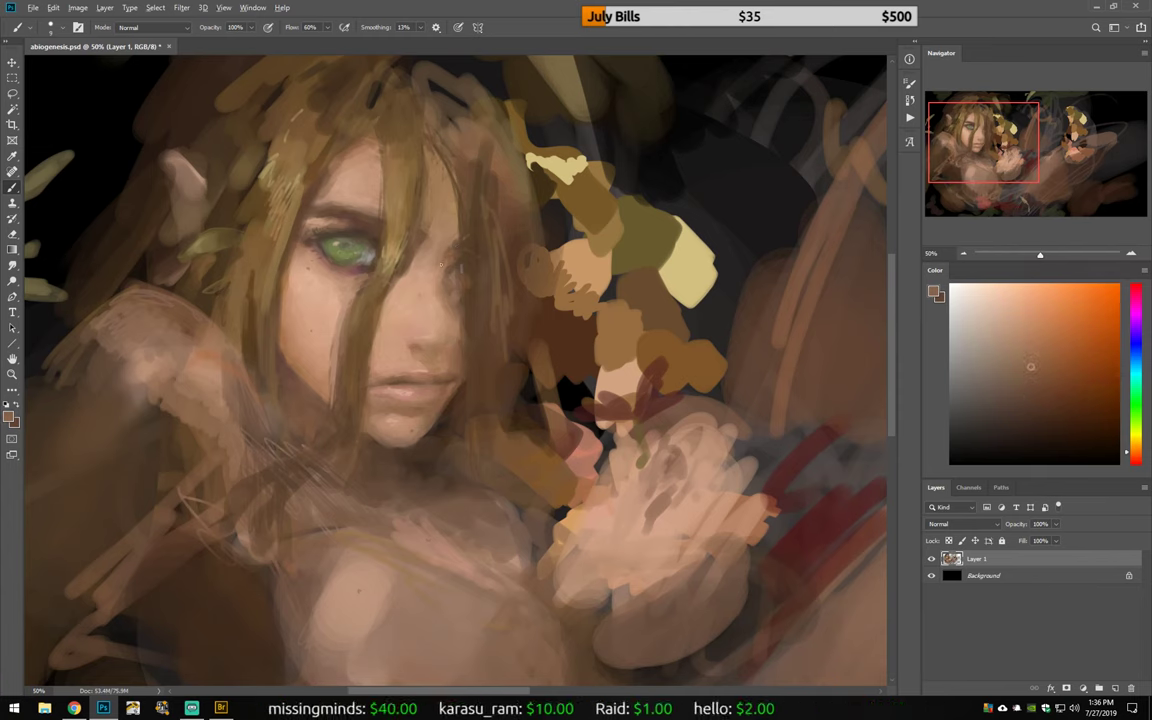
pyautogui.keyDown('alt'); pyautogui.click(456, 240); pyautogui.keyUp('alt')
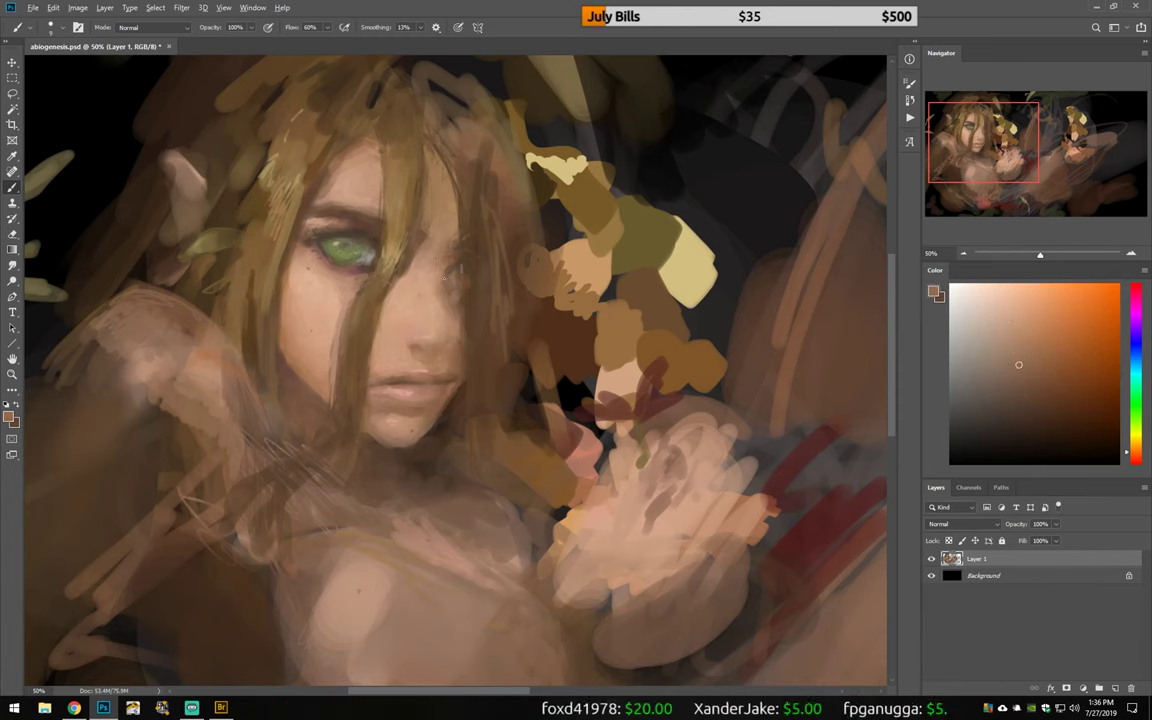
pyautogui.press('h')
pyautogui.keyDown('alt'); pyautogui.click(548, 290); pyautogui.keyUp('alt')
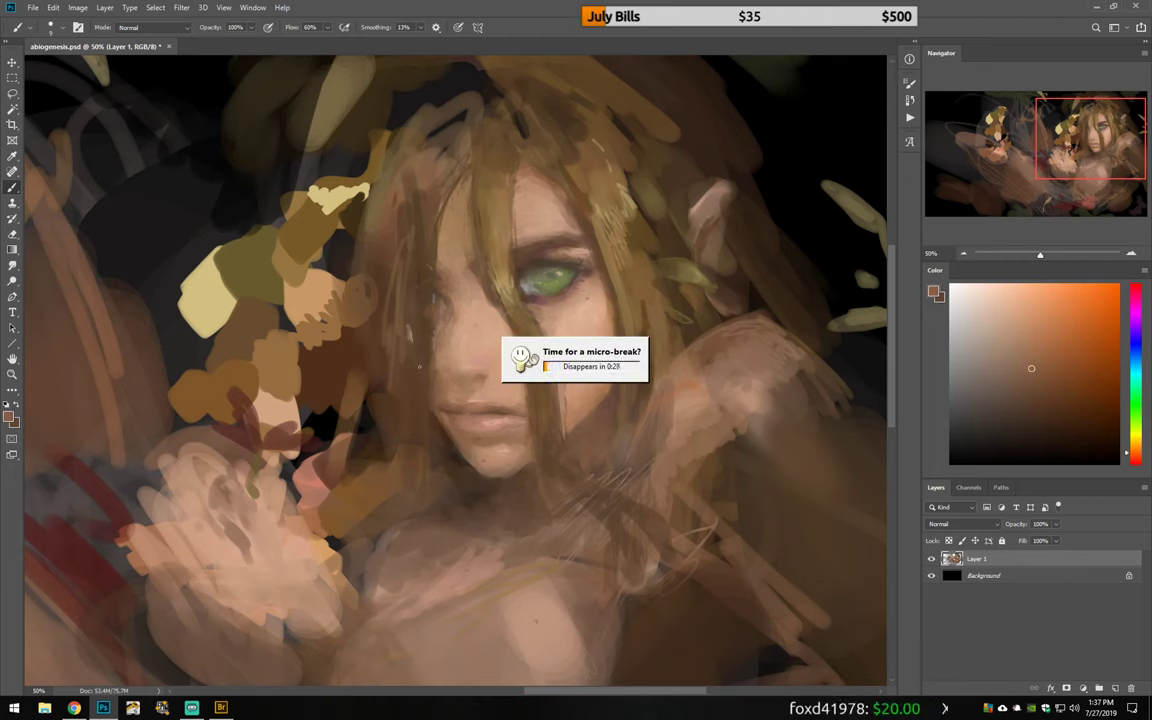
# Step: Save the painting and sample browns and tans while mirroring the image
pyautogui.hotkey('ctrl', 'shift', 's')
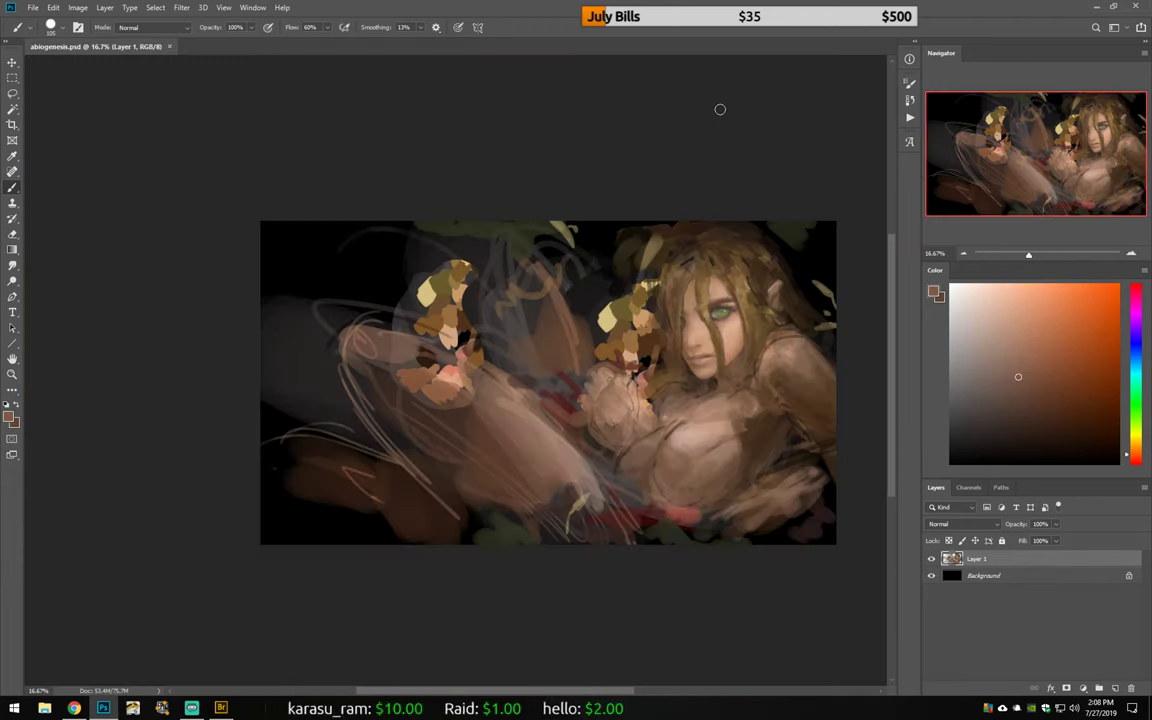
pyautogui.keyDown('alt'); pyautogui.click(685, 346); pyautogui.keyUp('alt')
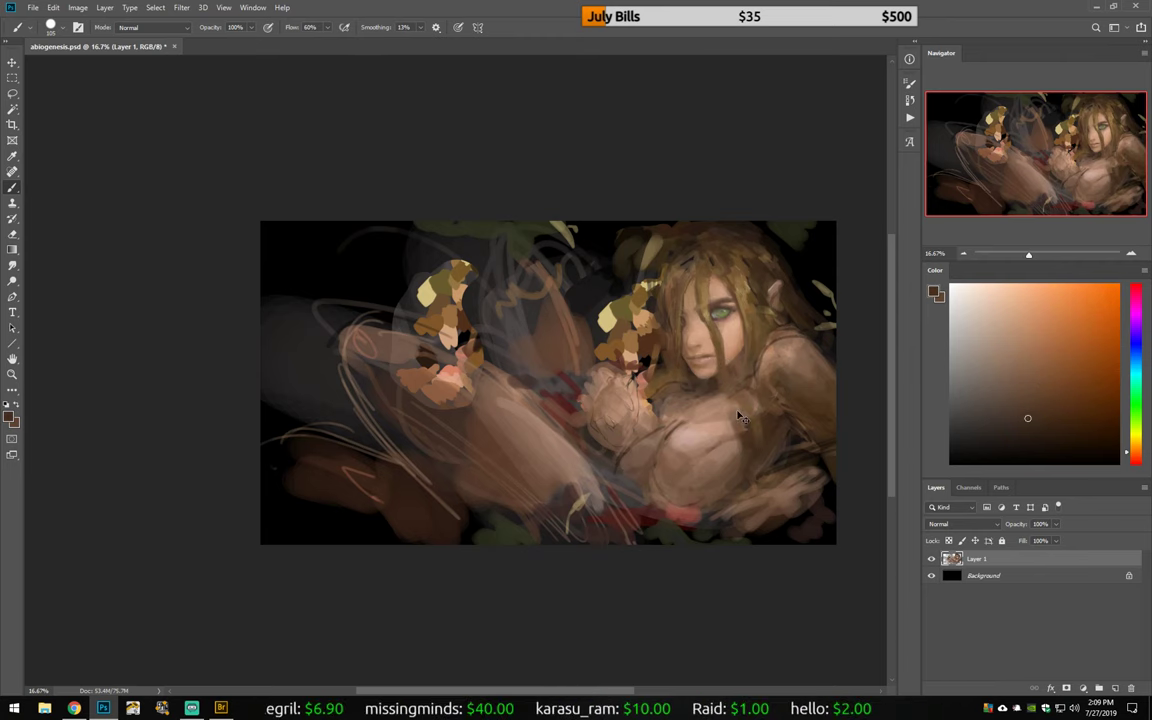
pyautogui.hotkey('ctrl', 'shift', 'h')
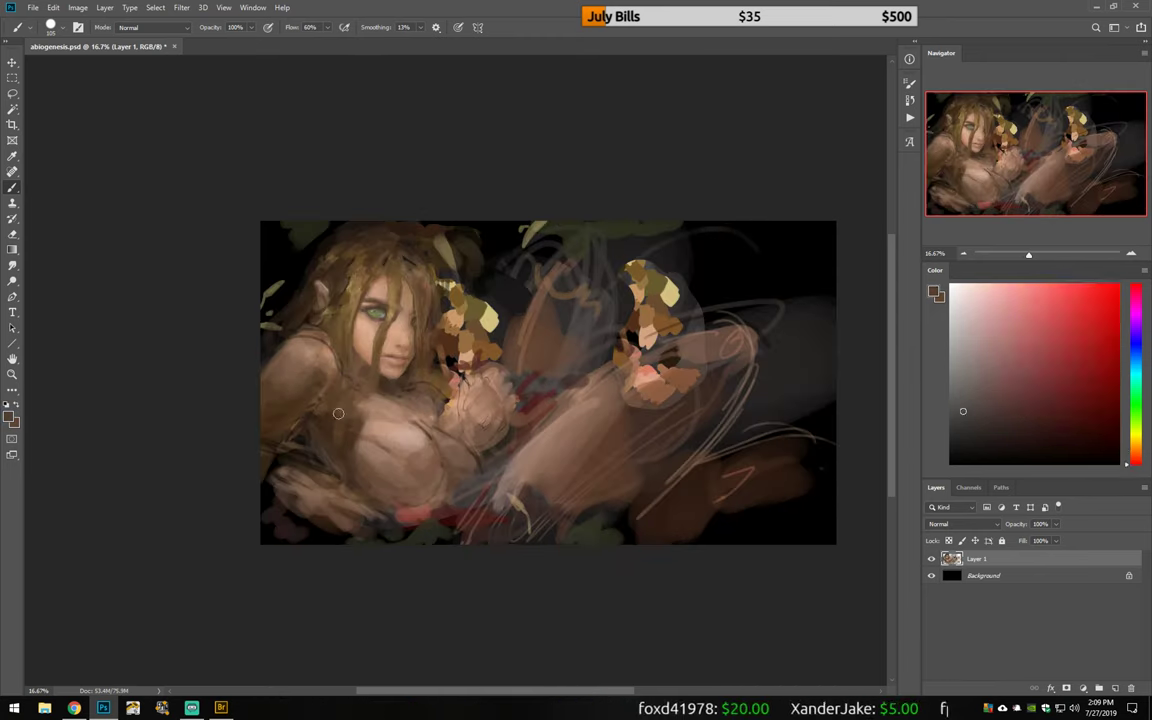
pyautogui.keyDown('alt'); pyautogui.click(310, 485); pyautogui.keyUp('alt')
pyautogui.keyDown('alt'); pyautogui.click(364, 388); pyautogui.keyUp('alt')
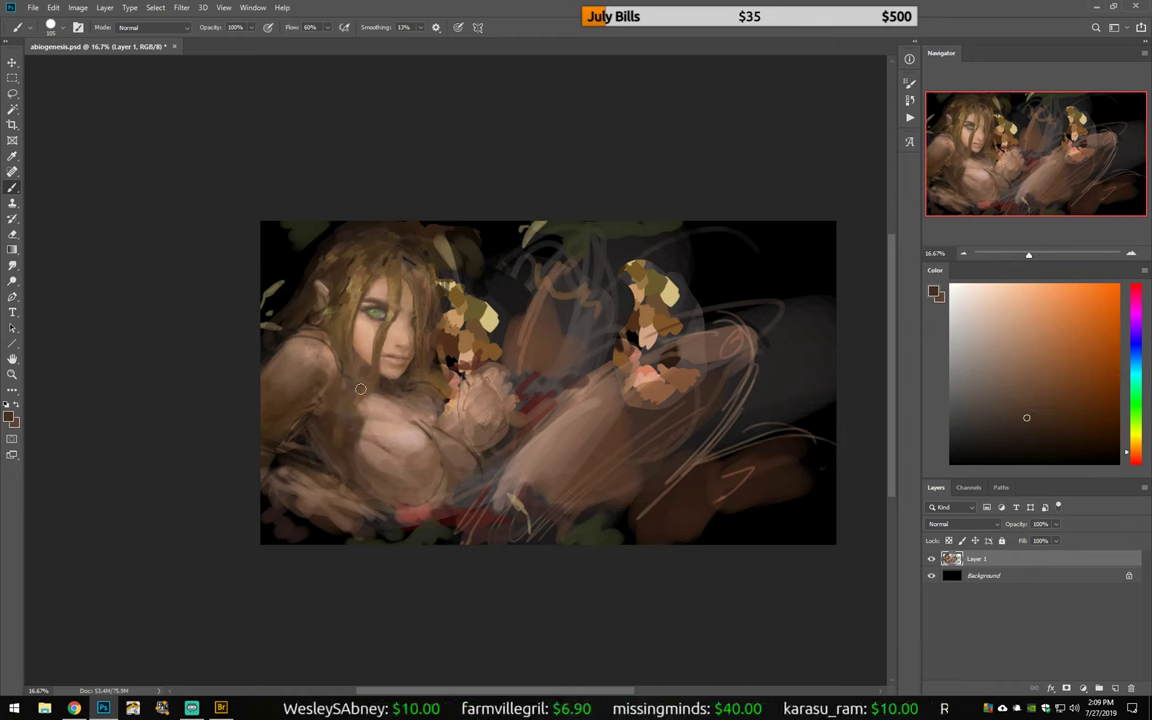
pyautogui.keyDown('alt'); pyautogui.click(383, 478); pyautogui.keyUp('alt')
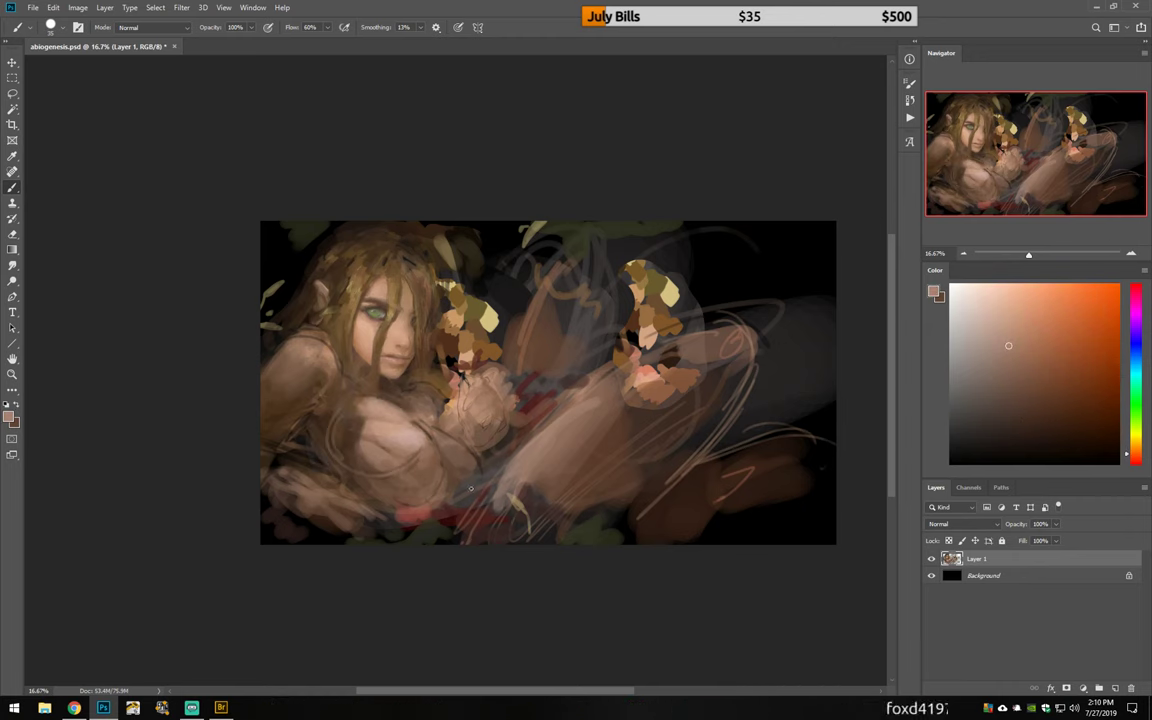
pyautogui.keyDown('alt'); pyautogui.click(388, 455); pyautogui.keyUp('alt')
pyautogui.press('h')
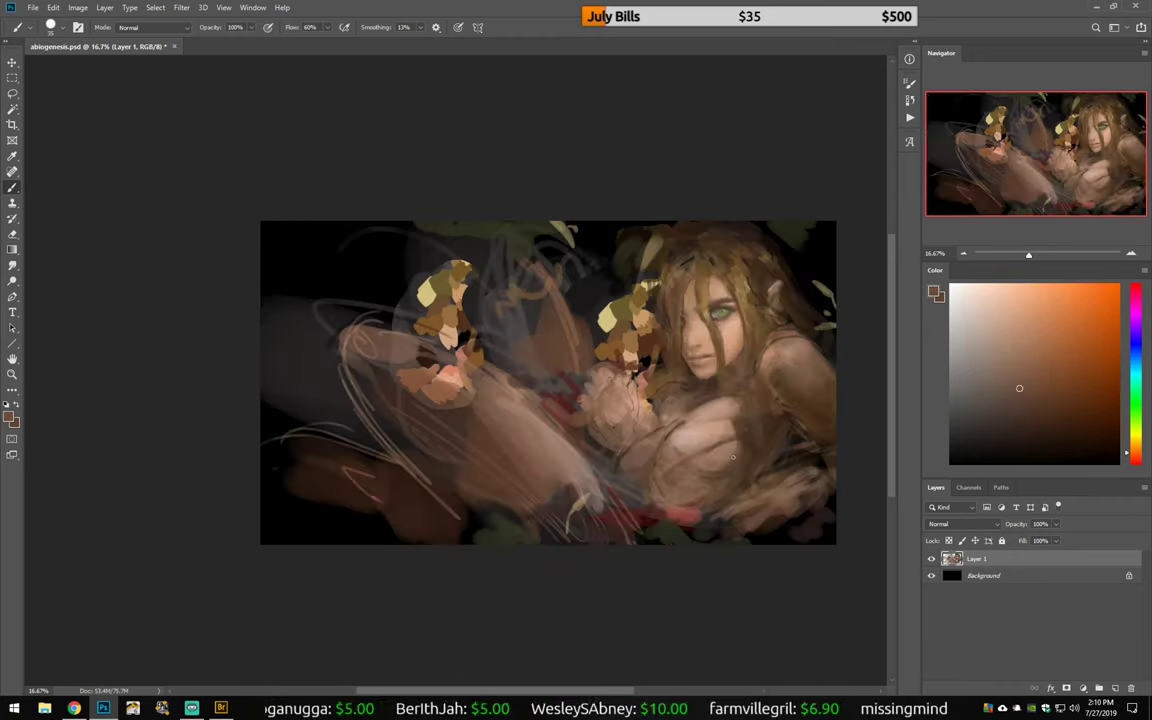
# Step: Paint a black stroke and dark brown strokes across the lower left
pyautogui.keyDown('alt'); pyautogui.click(733, 457); pyautogui.keyUp('alt')
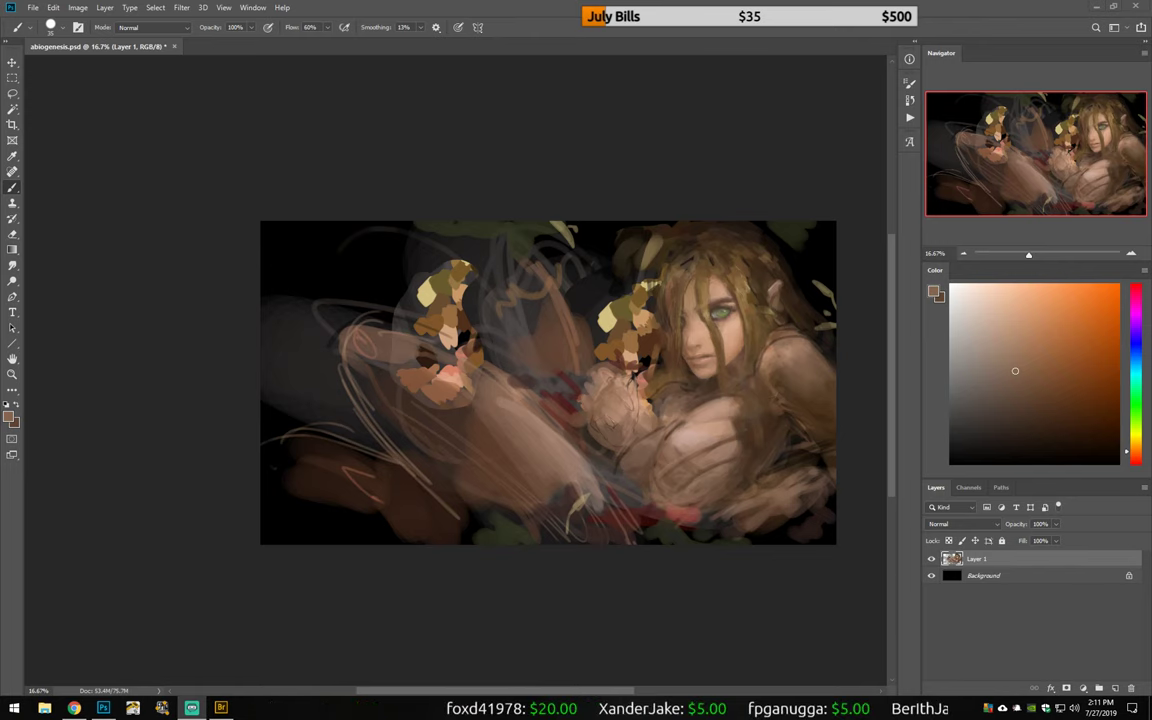
pyautogui.press('x')
pyautogui.moveTo(335, 402); pyautogui.dragTo(468, 483)
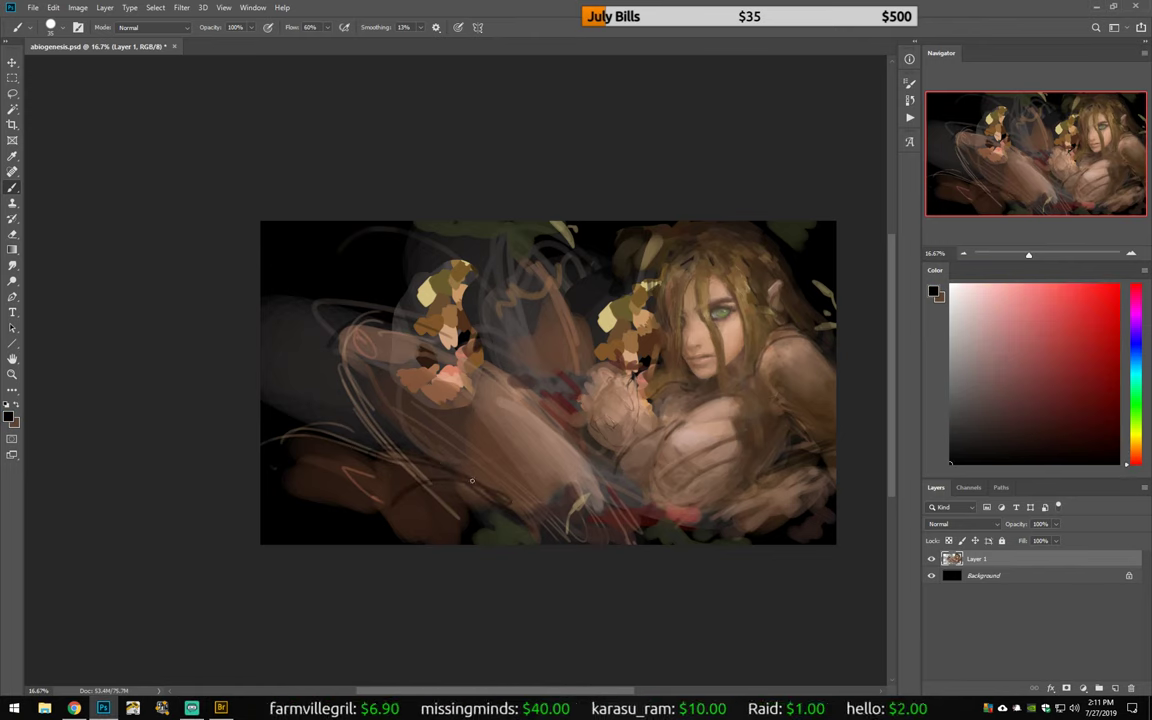
pyautogui.keyDown('alt'); pyautogui.click(425, 432); pyautogui.keyUp('alt')
pyautogui.moveTo(399, 501); pyautogui.dragTo(300, 436)
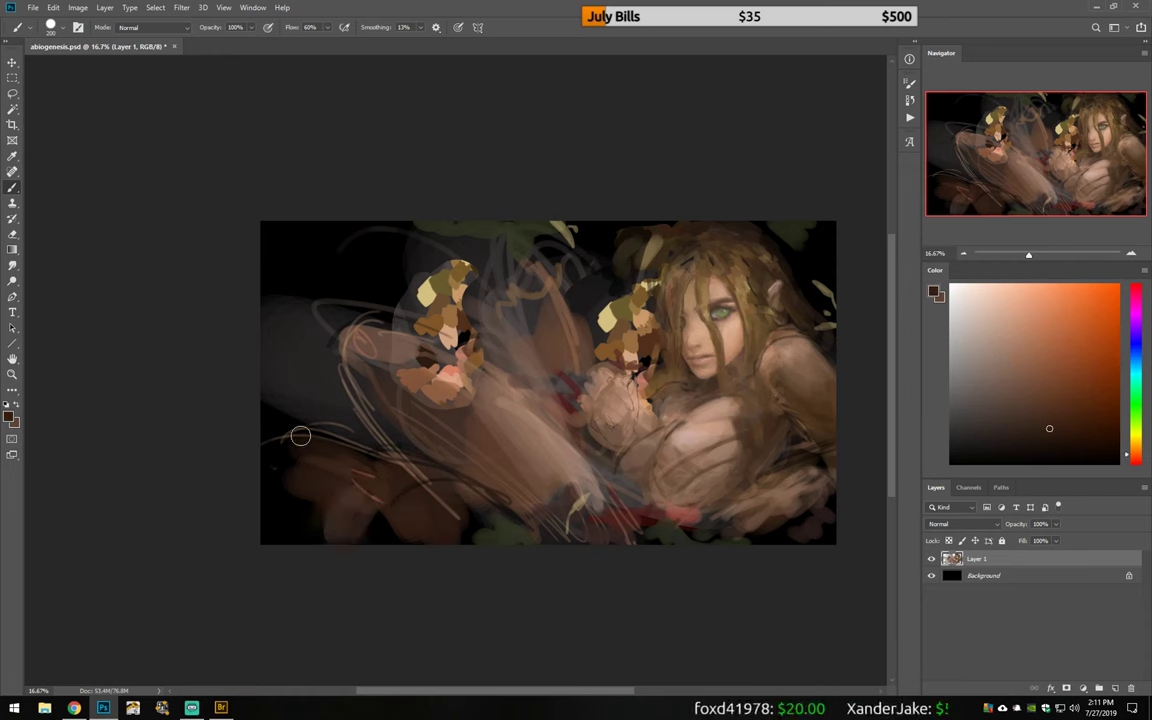
# Step: Mirror the canvas and paint olive-yellow strokes across the chest
pyautogui.press('h')
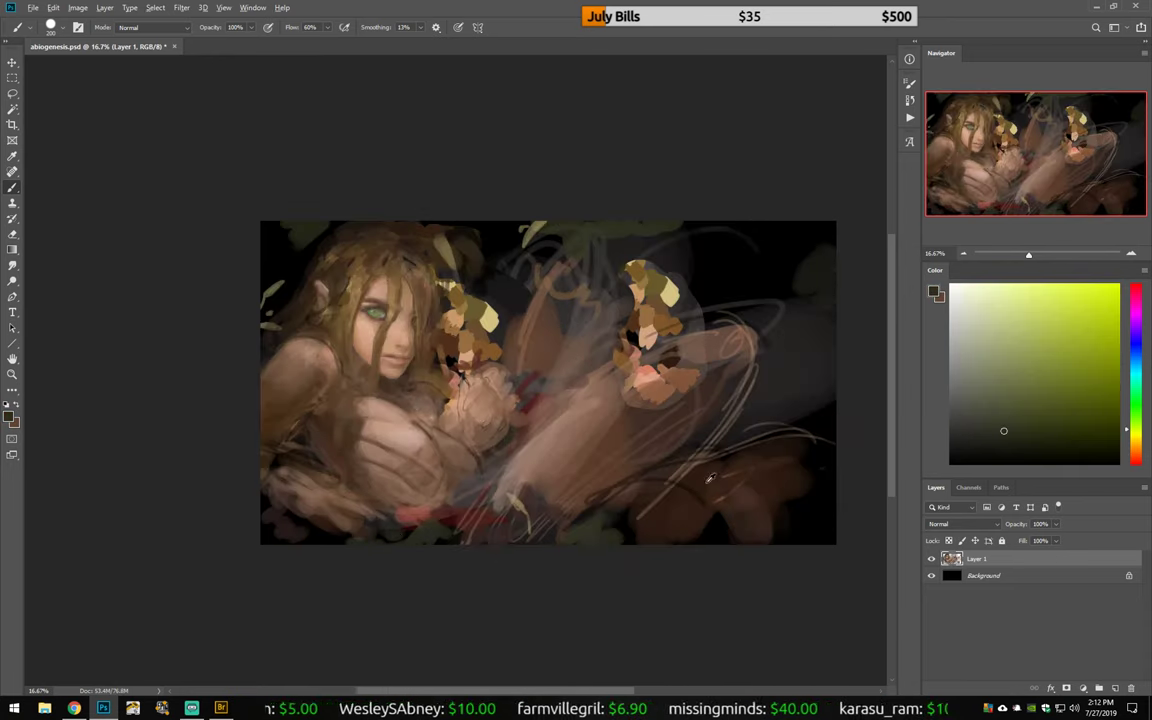
pyautogui.keyDown('alt'); pyautogui.click(709, 479); pyautogui.keyUp('alt')
pyautogui.keyDown('alt'); pyautogui.click(452, 358); pyautogui.keyUp('alt')
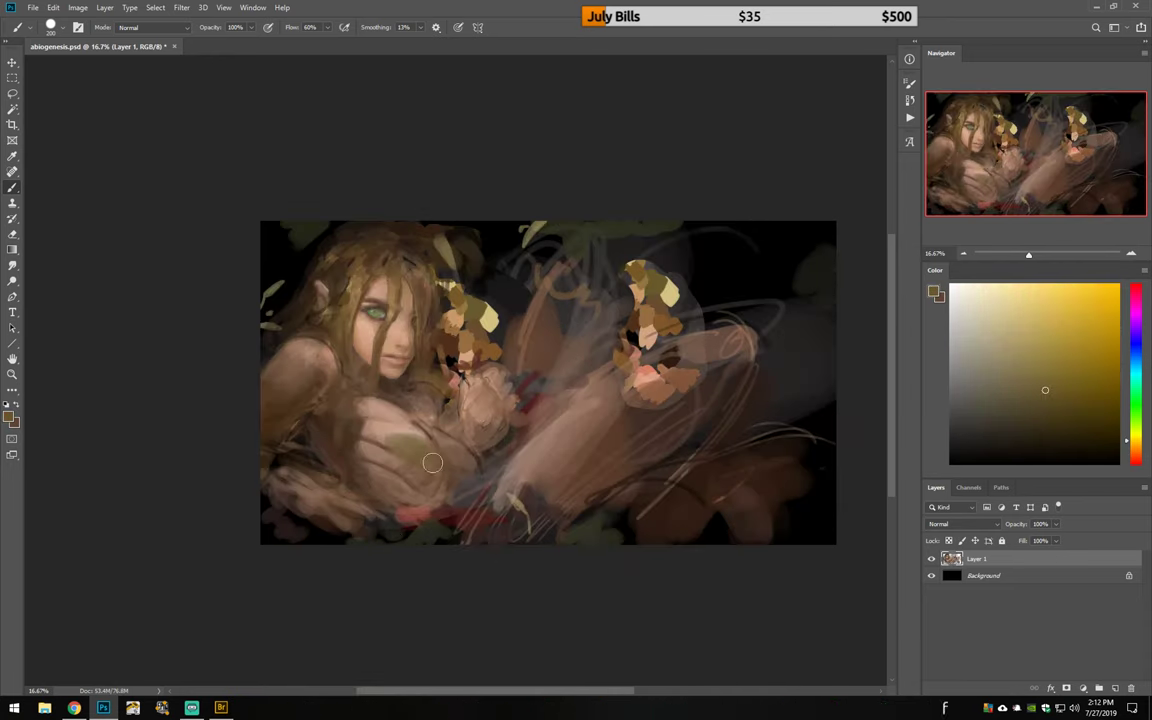
pyautogui.moveTo(365, 400); pyautogui.dragTo(450, 480)
pyautogui.keyDown('alt'); pyautogui.click(536, 437); pyautogui.keyUp('alt')
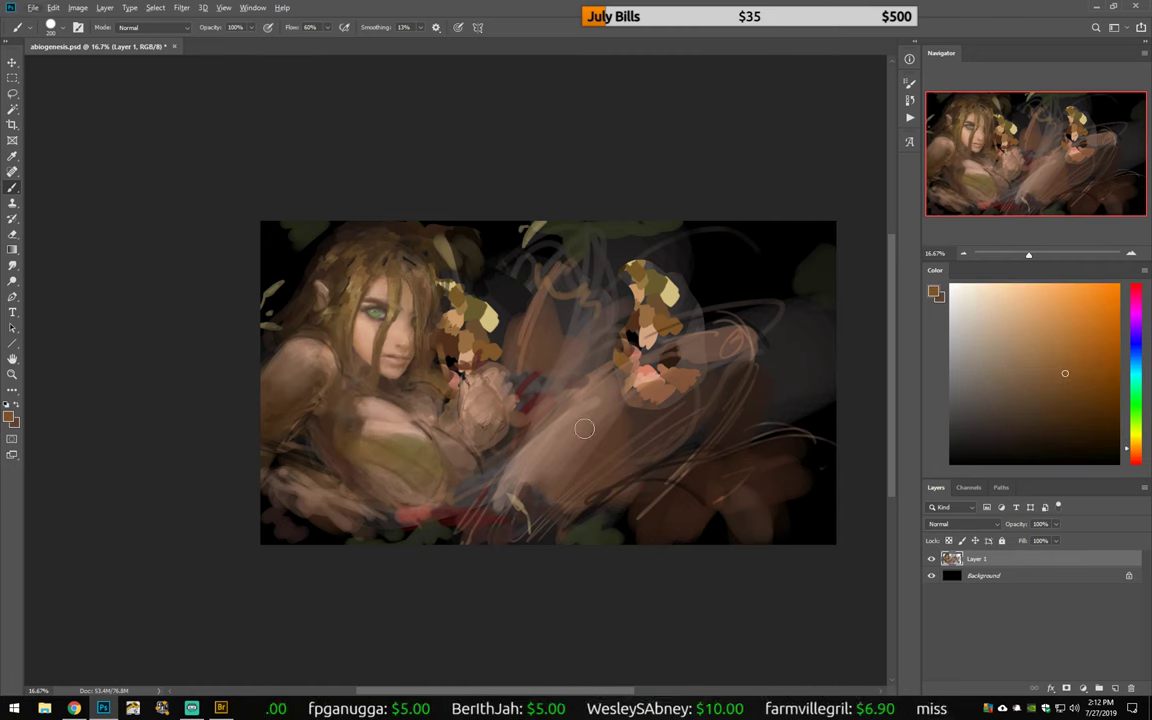
pyautogui.keyDown('alt'); pyautogui.click(728, 401); pyautogui.keyUp('alt')
# Step: Undo an accidental upward move of the figure and return to the Brush
pyautogui.press('v')
pyautogui.moveTo(410, 442); pyautogui.dragTo(408, 422)
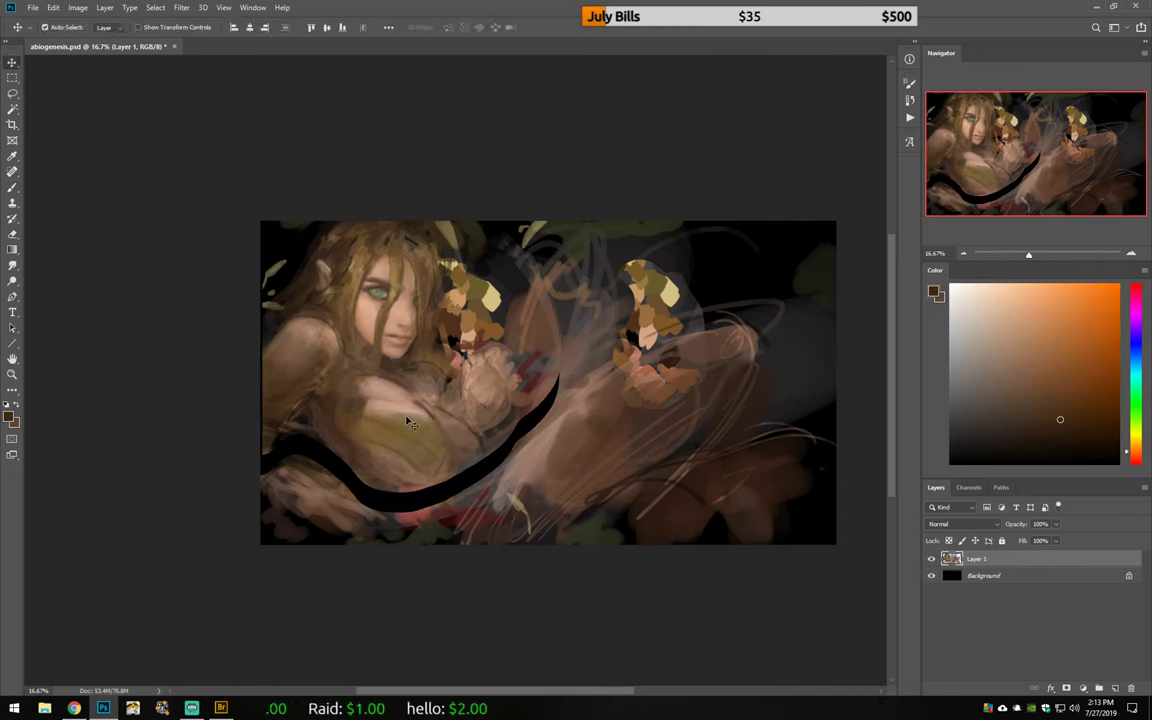
pyautogui.hotkey('ctrl', 'z')
pyautogui.press('b')
# Step: Choose a different brush preset and set the paint colour to black
pyautogui.keyDown('alt'); pyautogui.click(485, 379); pyautogui.keyUp('alt')
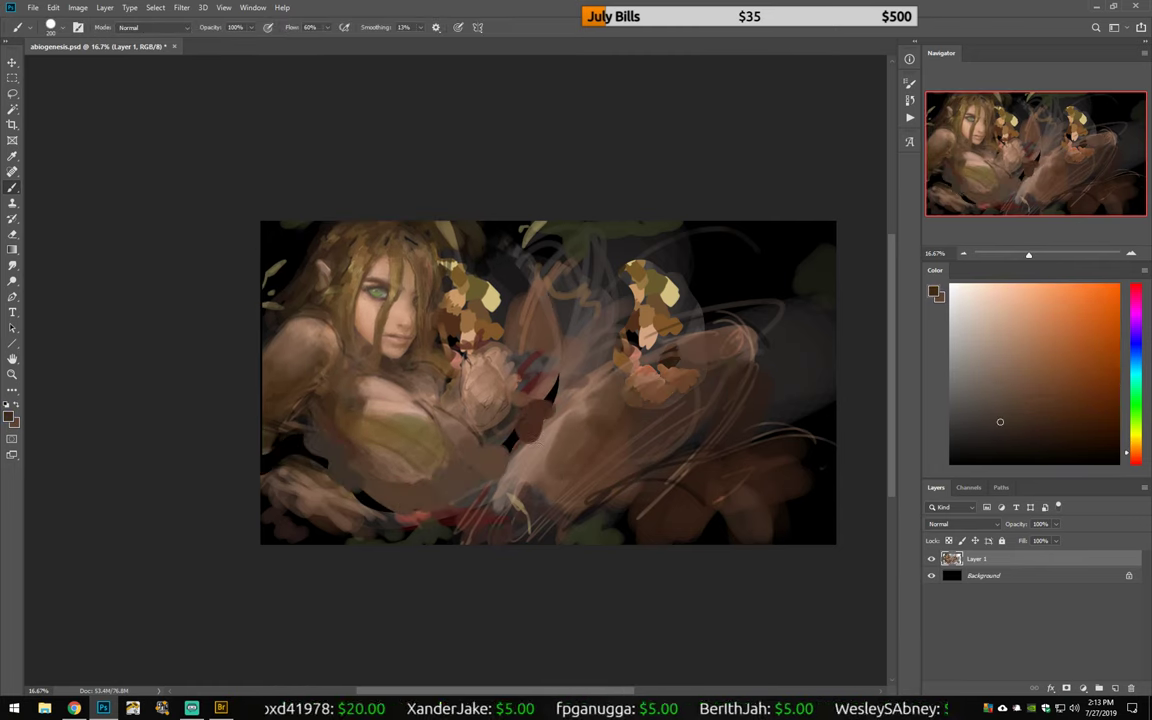
pyautogui.rightClick(436, 245)
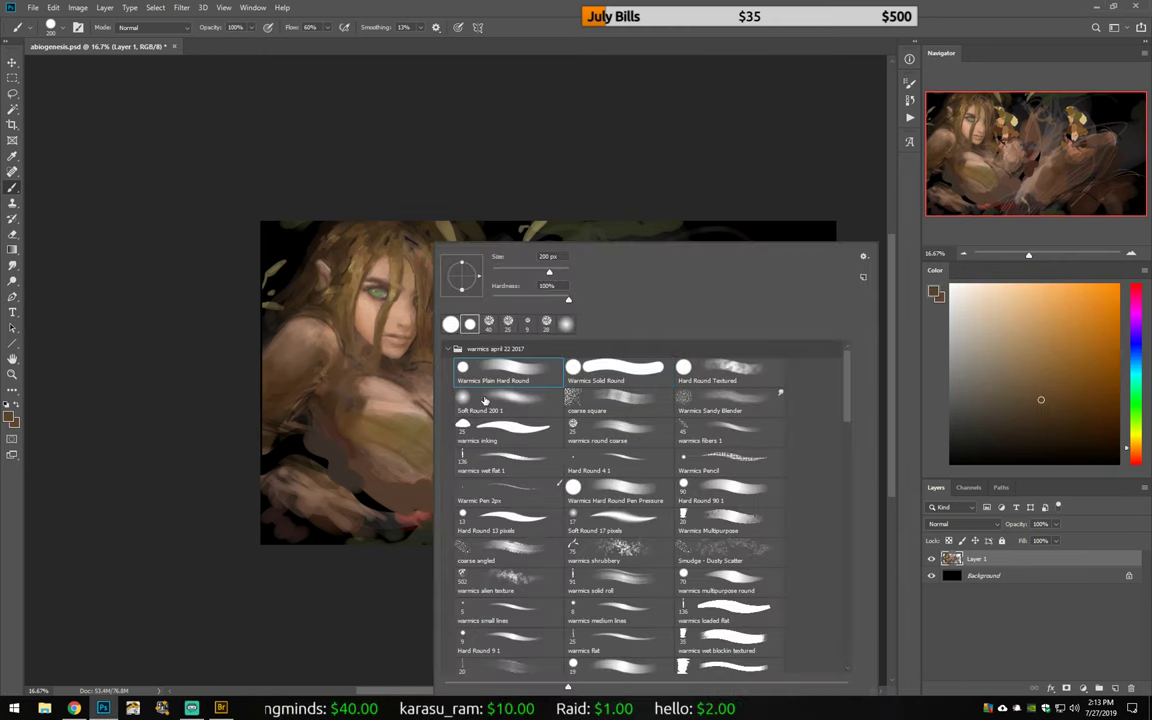
pyautogui.click(484, 400)
pyautogui.press('Return')
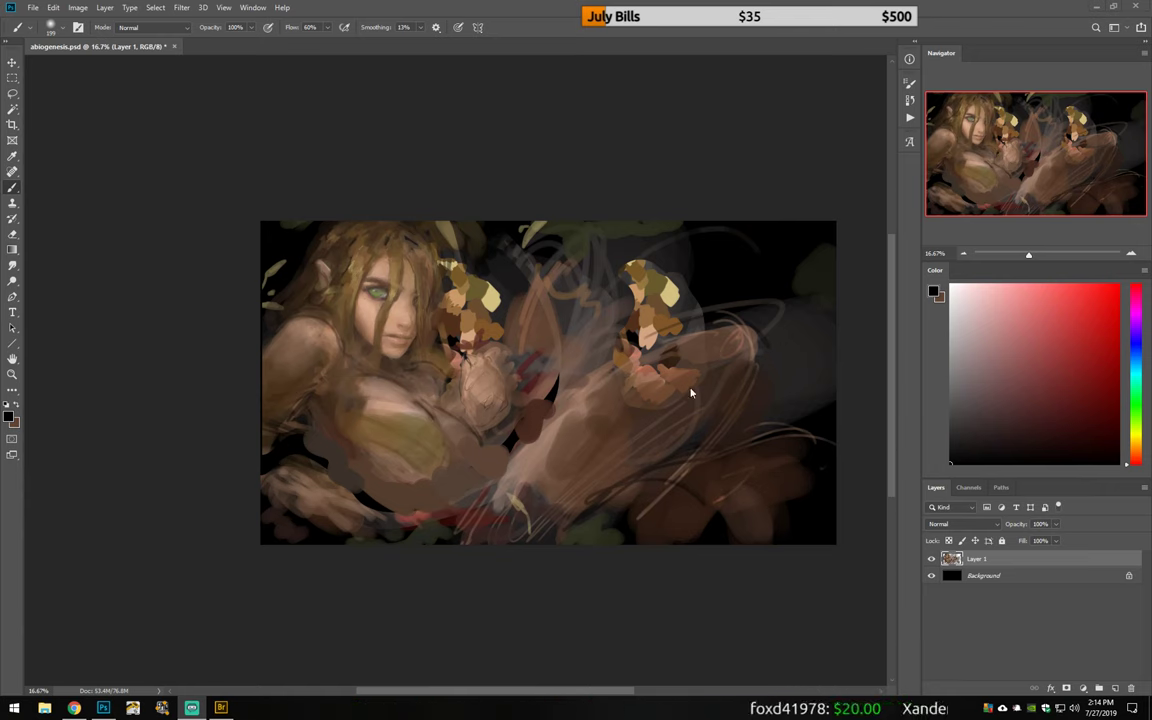
pyautogui.rightClick(500, 410)
pyautogui.press('Escape')
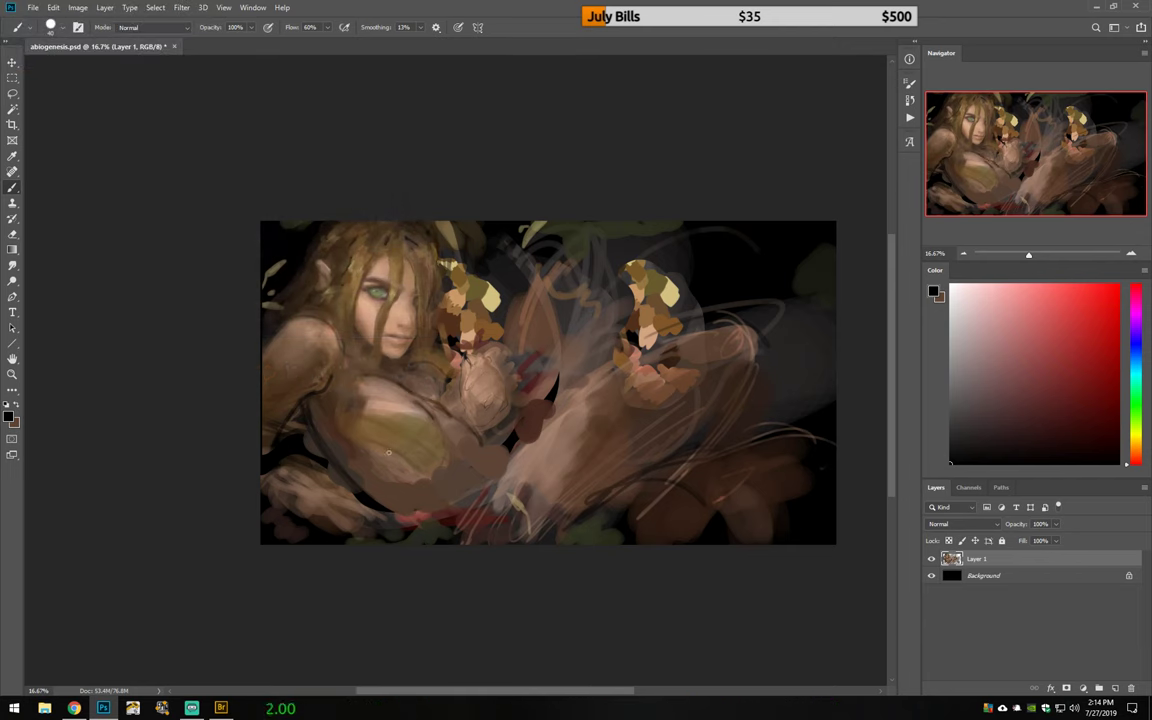
# Step: Sample pink and brown tones on the mirrored canvas, then paint yellow-brown strands over the face
pyautogui.hotkey('ctrl', 'shift', 'h')
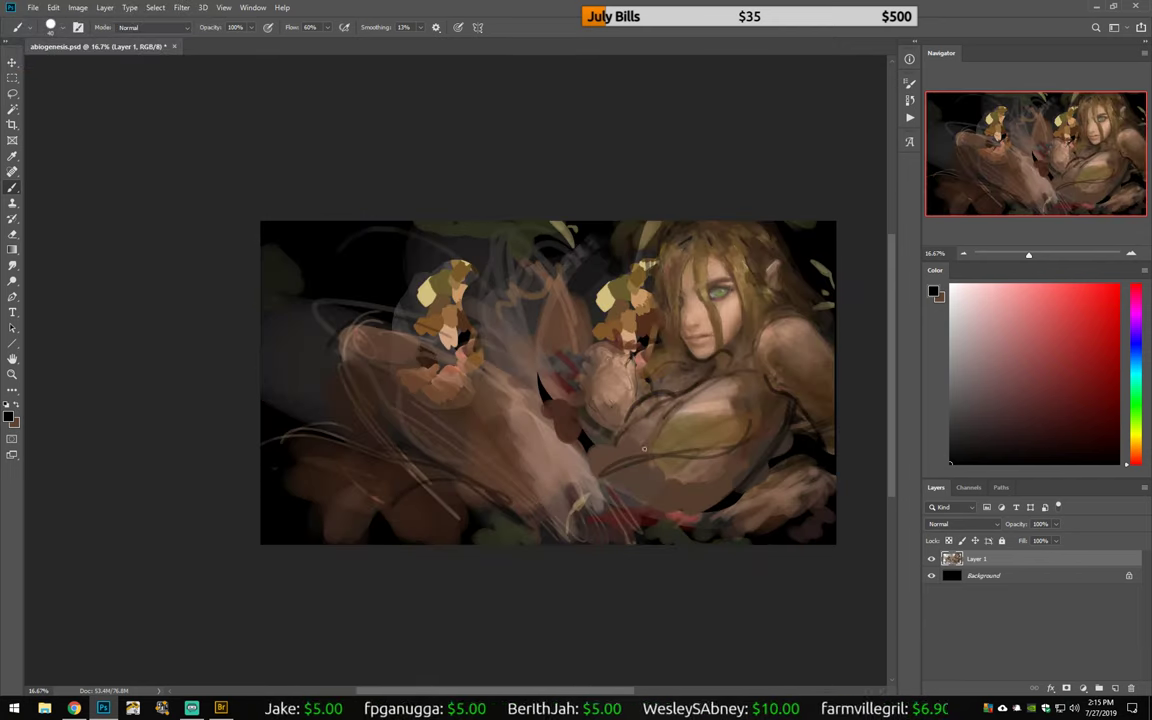
pyautogui.keyDown('alt'); pyautogui.click(570, 388); pyautogui.keyUp('alt')
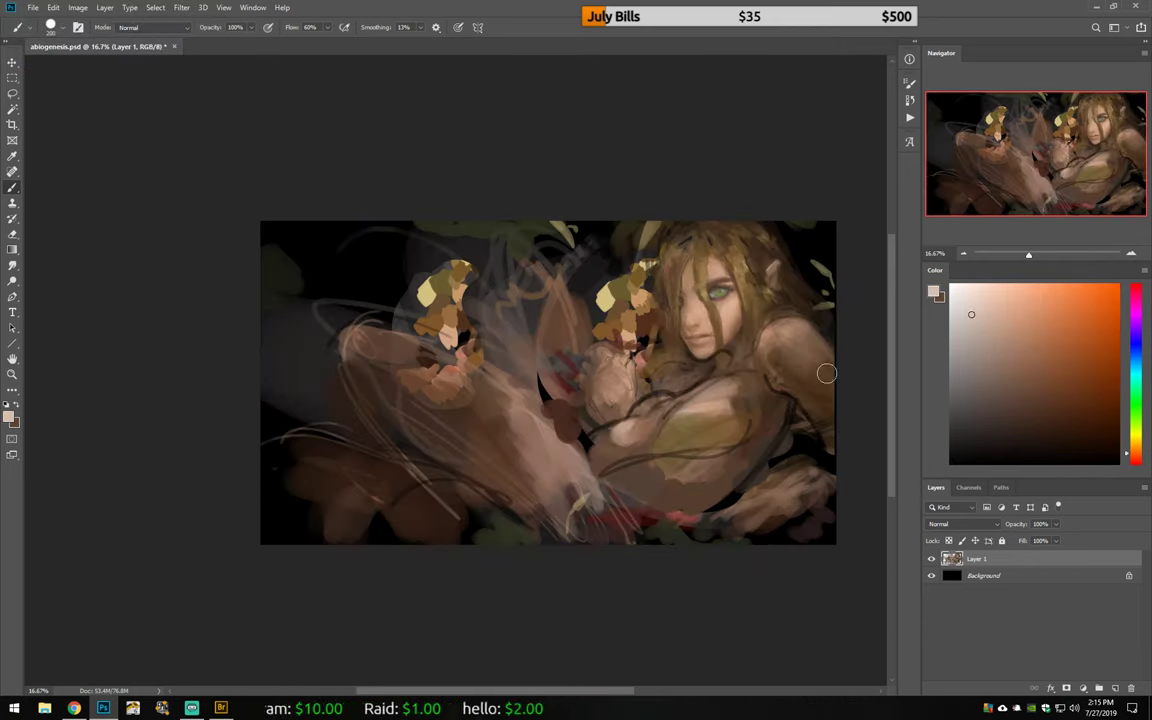
pyautogui.keyDown('alt'); pyautogui.click(555, 395); pyautogui.keyUp('alt')
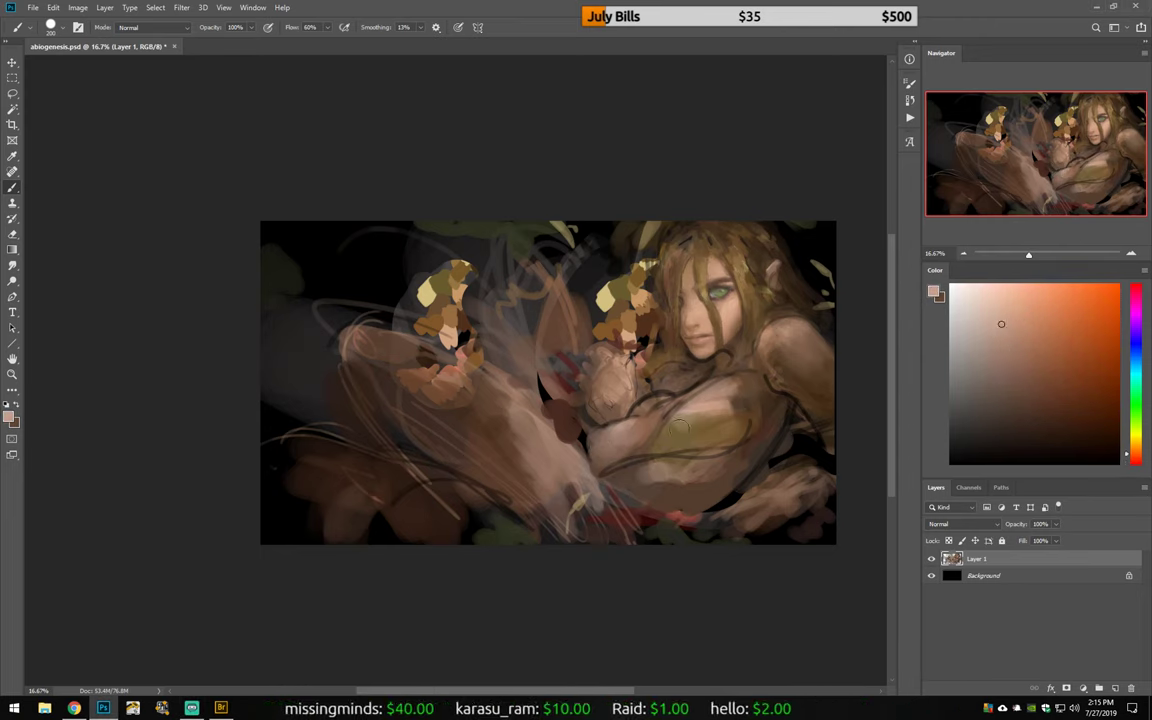
pyautogui.keyDown('alt'); pyautogui.click(612, 480); pyautogui.keyUp('alt')
pyautogui.press('h')
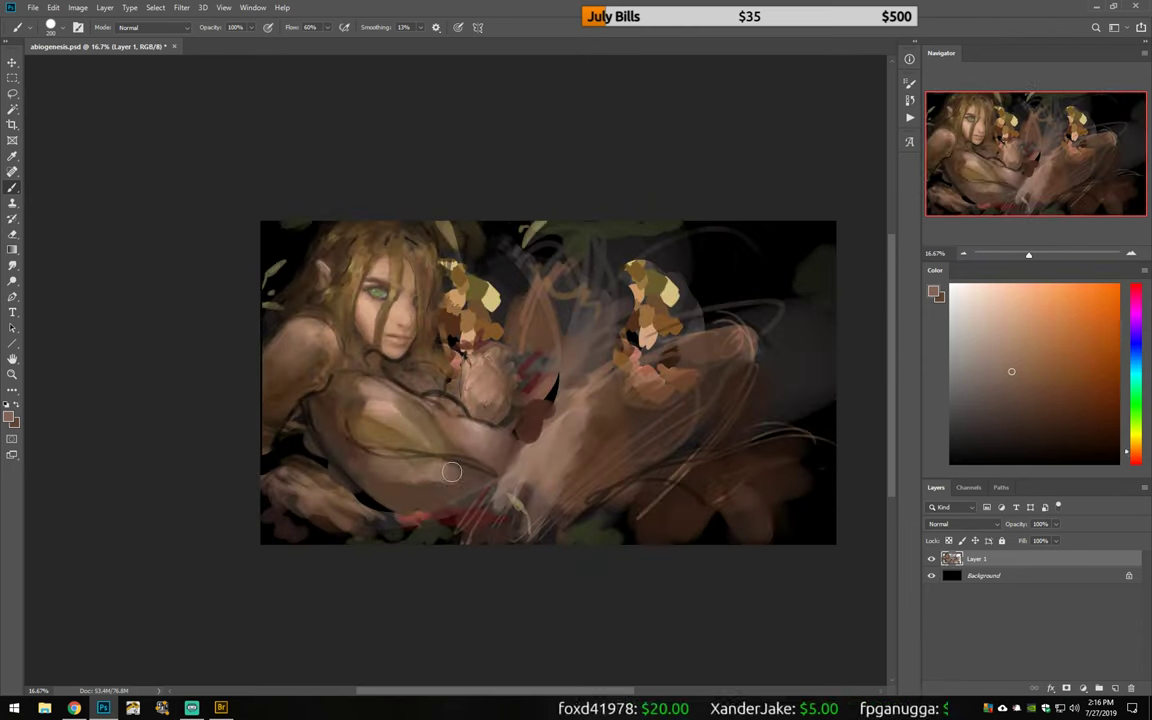
pyautogui.keyDown('alt'); pyautogui.click(319, 357); pyautogui.keyUp('alt')
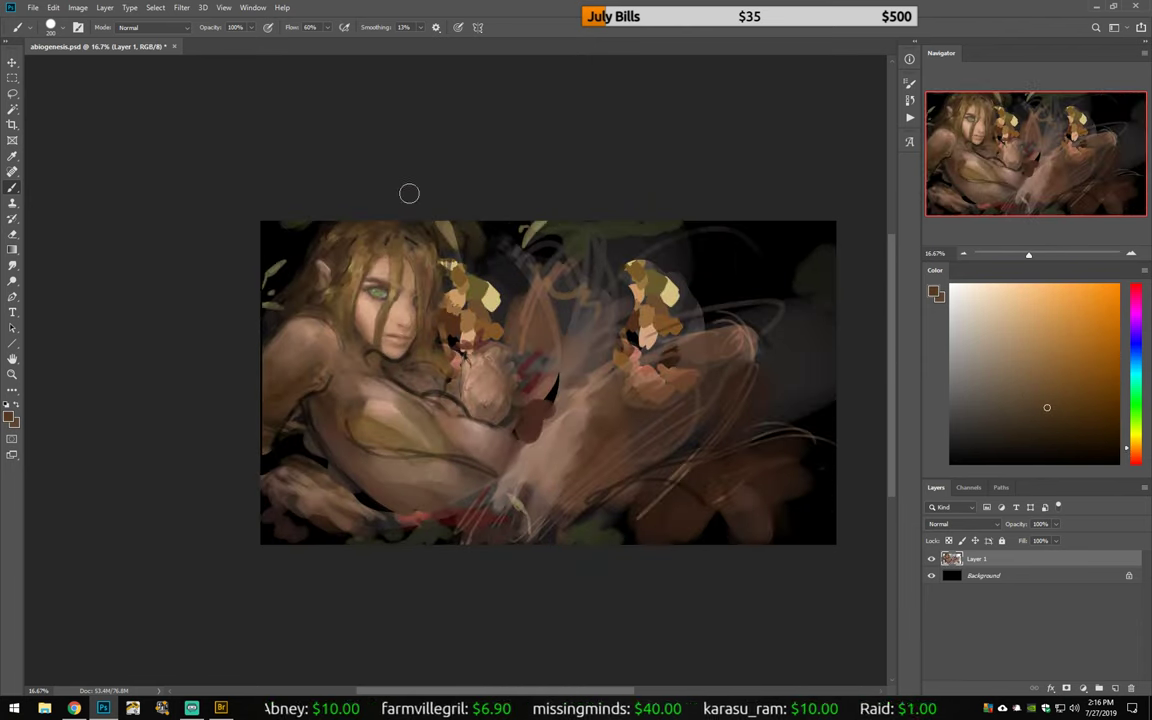
pyautogui.moveTo(394, 297); pyautogui.dragTo(380, 250)
# Step: Add two new empty layers and pick a new brush preset
pyautogui.hotkey('ctrl', 'shift', 'alt', 'n')
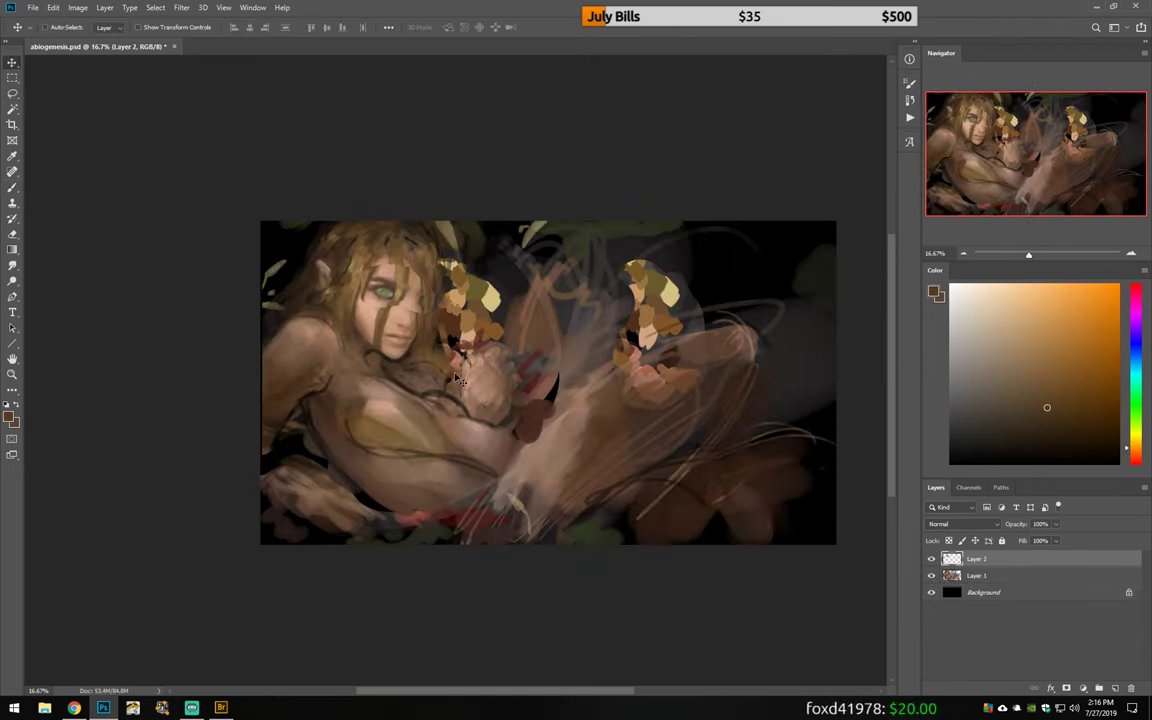
pyautogui.keyDown('alt'); pyautogui.click(360, 218); pyautogui.keyUp('alt')
pyautogui.keyDown('alt'); pyautogui.click(497, 276); pyautogui.keyUp('alt')
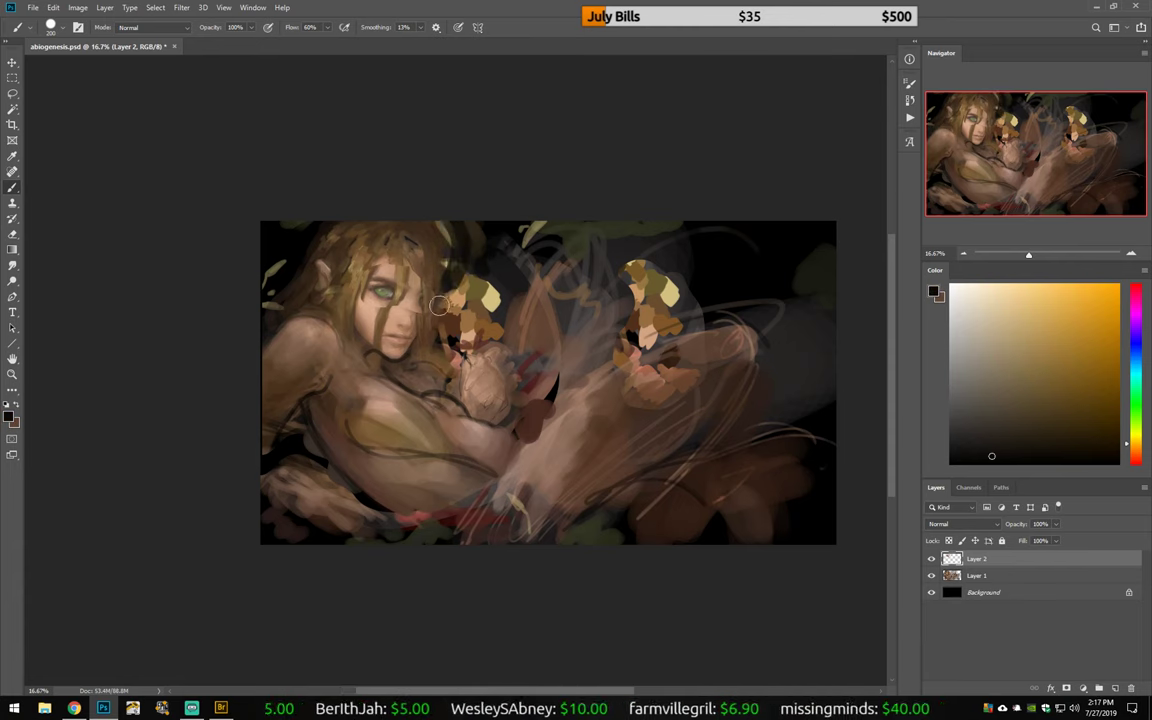
pyautogui.hotkey('ctrl', 'shift', 'alt', 'n')
pyautogui.rightClick(362, 220)
pyautogui.doubleClick(470, 310)
pyautogui.keyDown('alt'); pyautogui.click(330, 265); pyautogui.keyUp('alt')
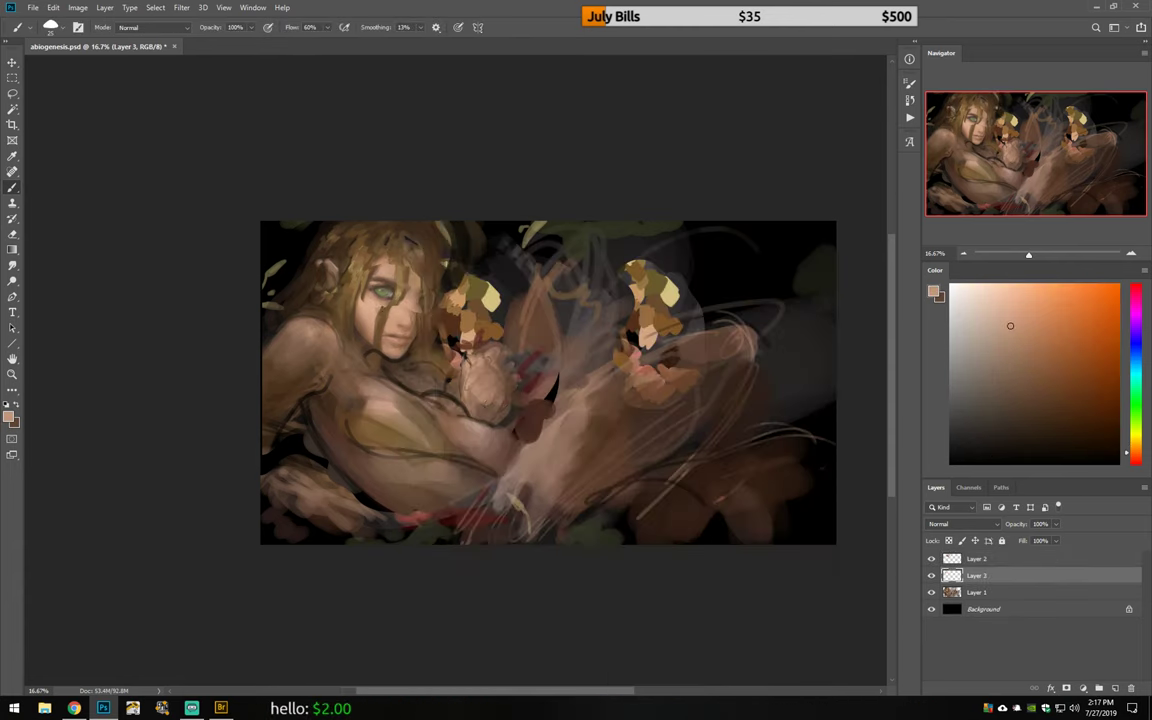
# Step: Paint hair strands near the face on Layer 2
pyautogui.click(997, 562)
pyautogui.moveTo(340, 277); pyautogui.dragTo(355, 298)
pyautogui.moveTo(350, 220); pyautogui.dragTo(376, 270)
pyautogui.keyDown('alt'); pyautogui.click(373, 295); pyautogui.keyUp('alt')
# Step: Mirror the canvas and sample a lighter pinkish skin tone
pyautogui.hotkey('ctrl', 'shift', 'h')
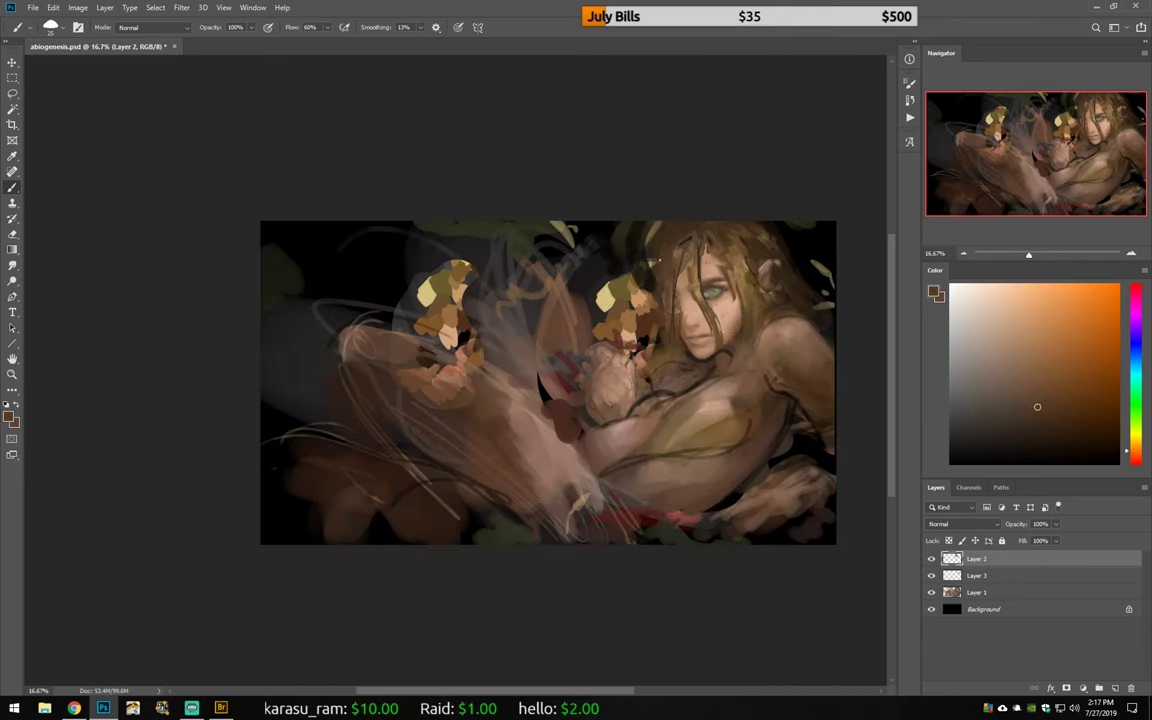
pyautogui.keyDown('alt'); pyautogui.click(663, 247); pyautogui.keyUp('alt')
pyautogui.rightClick(715, 240)
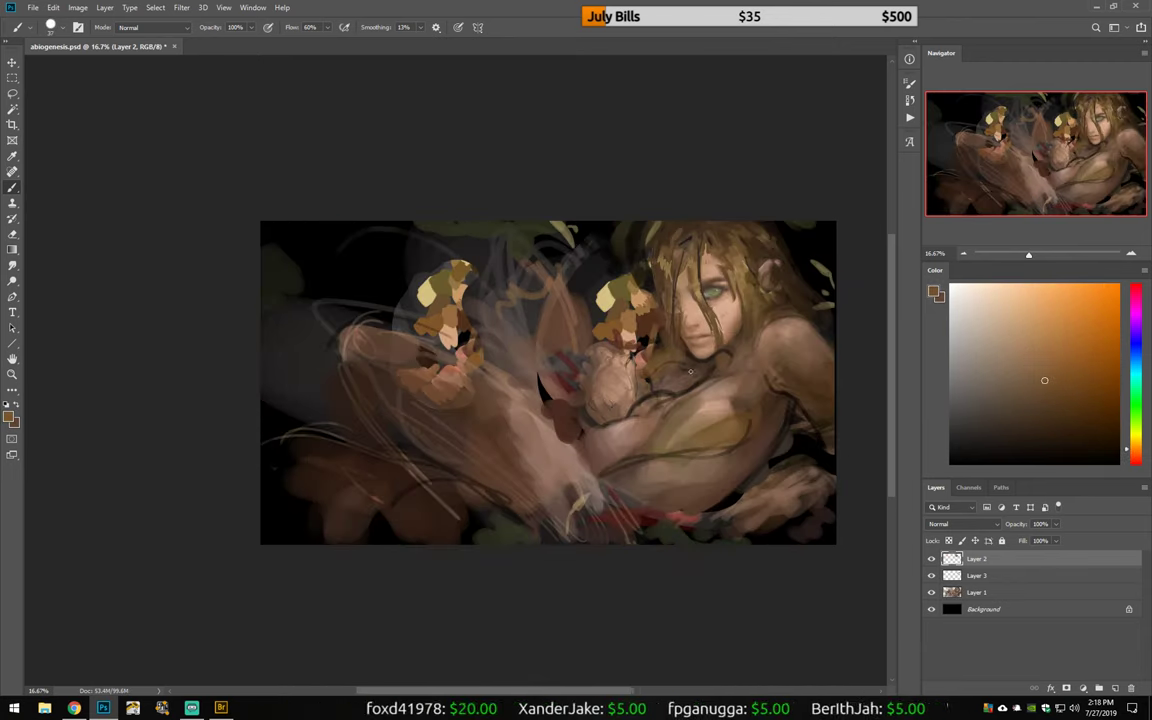
pyautogui.keyDown('alt'); pyautogui.click(619, 454); pyautogui.keyUp('alt')
# Step: Copy the selected face and hair onto a new Layer 4 and scale it to about 109%
pyautogui.press('l')
pyautogui.moveTo(600, 205); pyautogui.dragTo(625, 340)
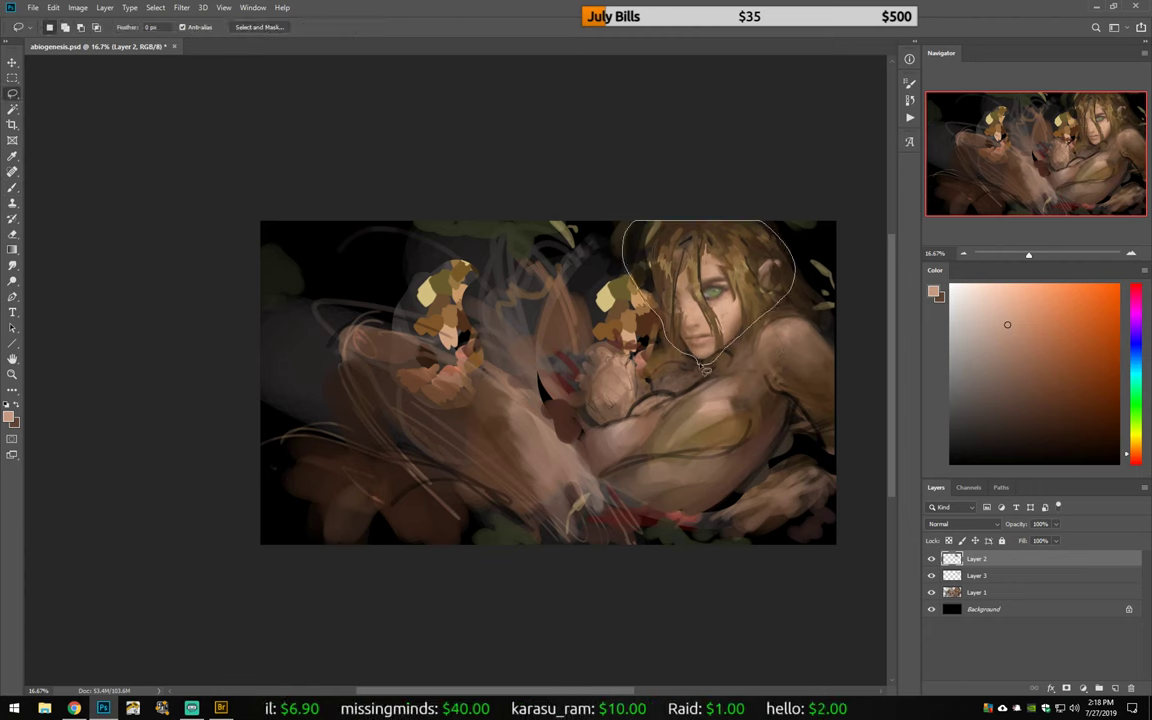
pyautogui.hotkey('ctrl', 'j')
pyautogui.hotkey('ctrl', 't')
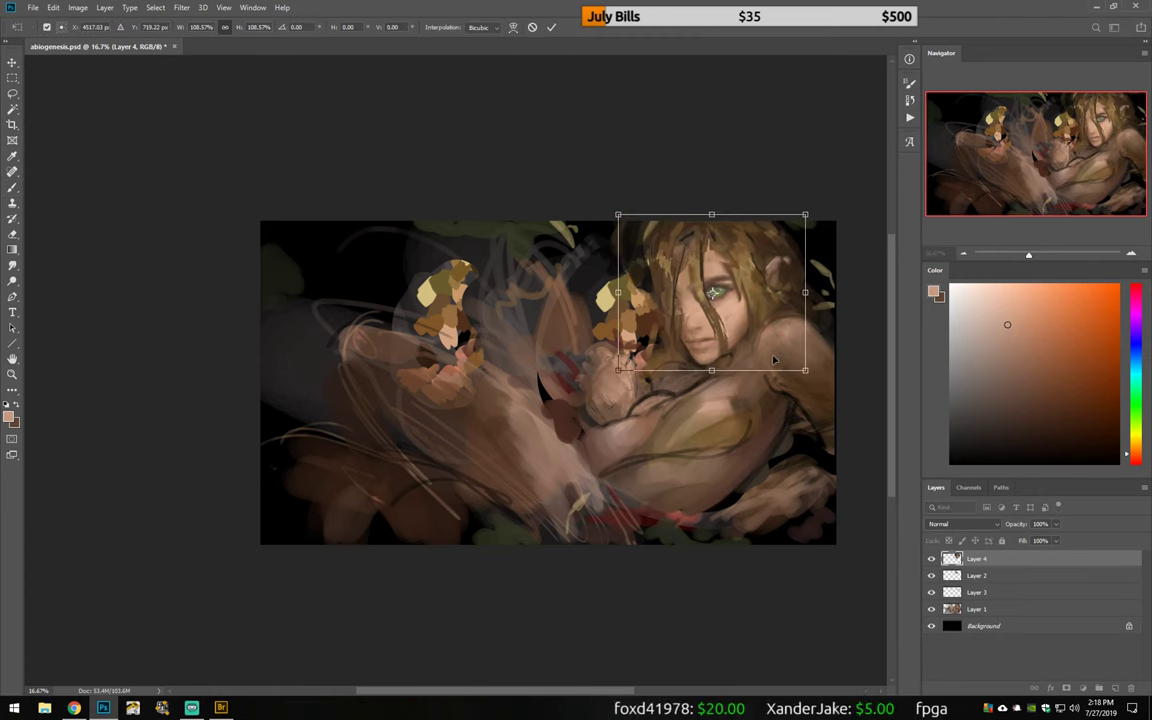
pyautogui.press('Return')
# Step: Paint light pinkish skin strokes over the face, nose bridge and cheek
pyautogui.scroll(3, 773, 360)
pyautogui.hotkey('ctrl', 'shift', 'h')
pyautogui.press('b')
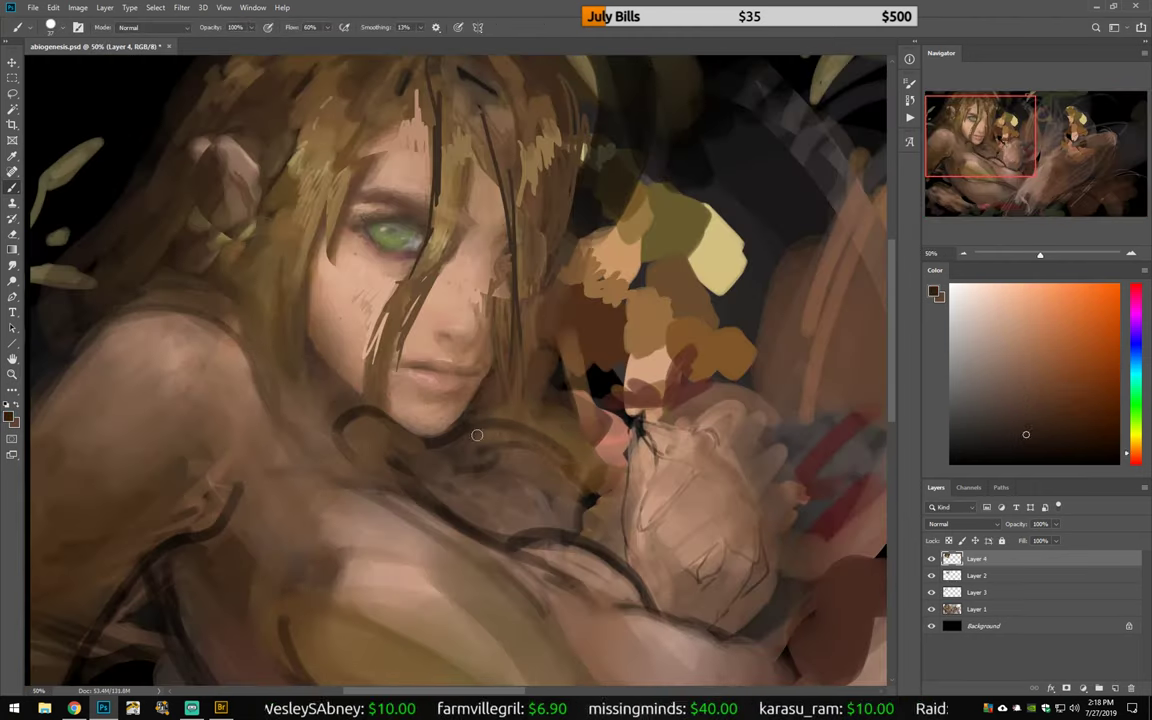
pyautogui.moveTo(477, 435); pyautogui.dragTo(430, 440)
pyautogui.keyDown('alt'); pyautogui.click(445, 265); pyautogui.keyUp('alt')
pyautogui.moveTo(385, 170)
pyautogui.mouseDown()
pyautogui.moveTo(390, 235)
pyautogui.moveTo(455, 310)
pyautogui.mouseUp()
pyautogui.moveTo(435, 222); pyautogui.dragTo(430, 285)
pyautogui.keyDown('alt'); pyautogui.click(480, 340); pyautogui.keyUp('alt')
pyautogui.moveTo(440, 238)
pyautogui.mouseDown()
pyautogui.moveTo(445, 255)
pyautogui.moveTo(495, 270)
pyautogui.mouseUp()
# Step: Paint long dark brown hair strands down the face and lighten the right cheek
pyautogui.keyDown('alt'); pyautogui.click(395, 235); pyautogui.keyUp('alt')
pyautogui.keyDown('alt'); pyautogui.click(487, 267); pyautogui.keyUp('alt')
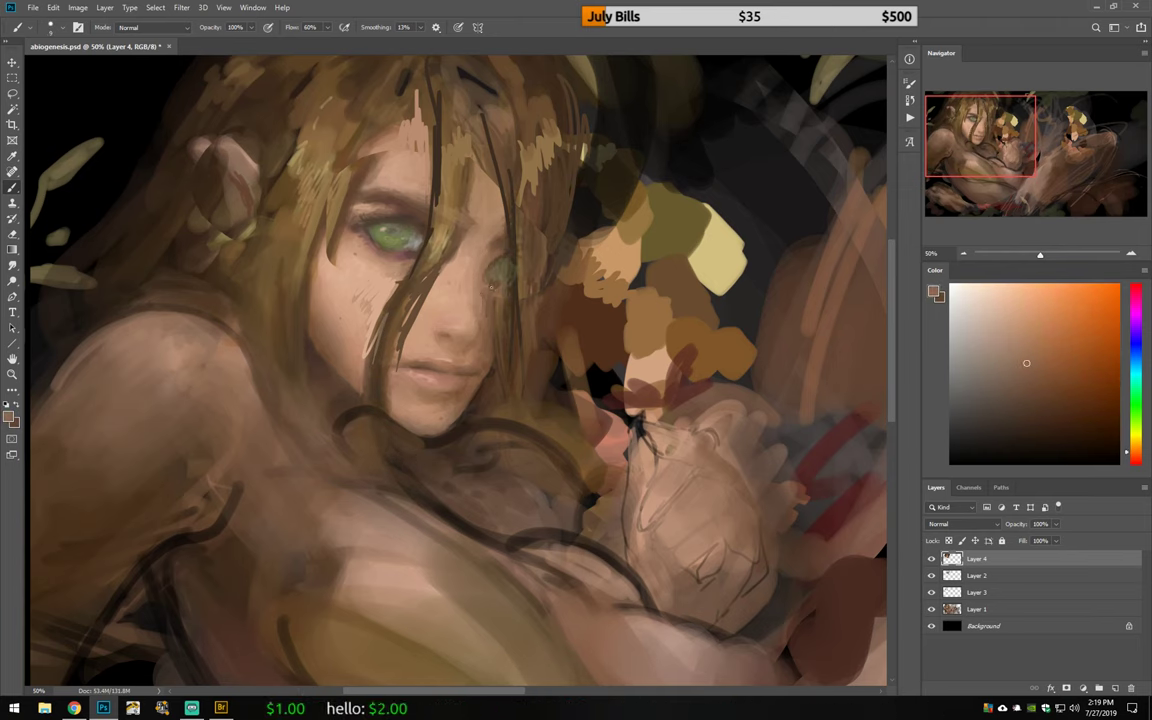
pyautogui.hotkey('ctrl', 'shift', 'h')
pyautogui.hotkey('ctrl', 'shift', 'h')
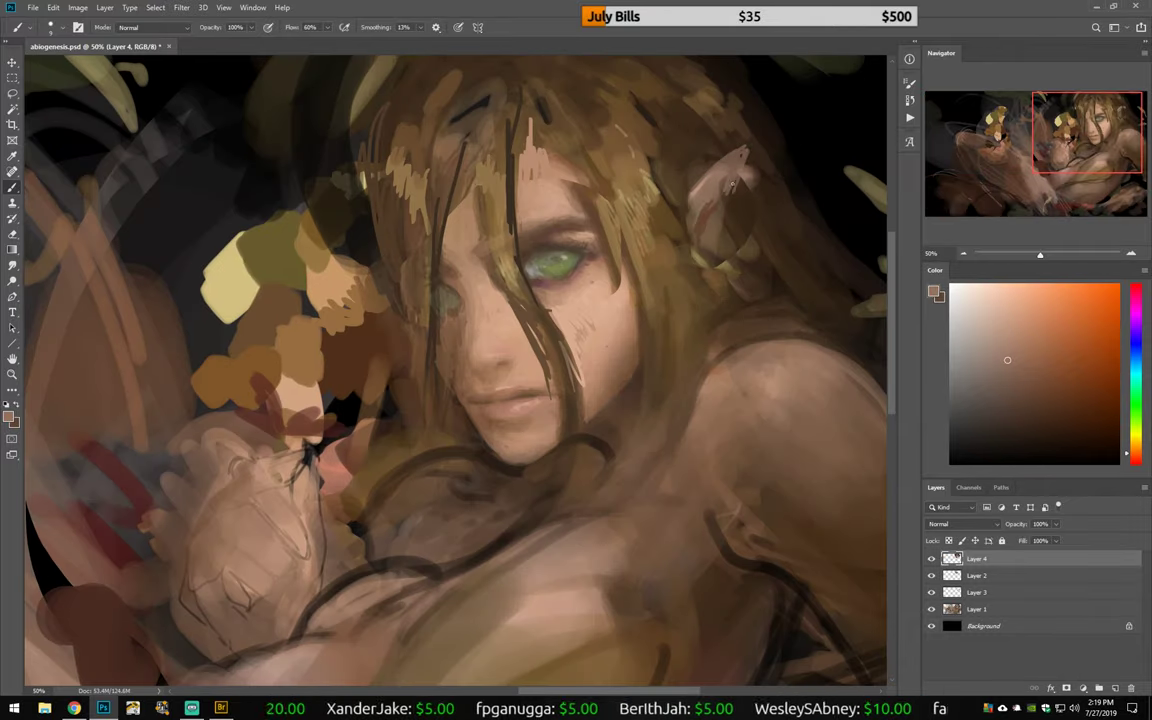
pyautogui.moveTo(395, 225)
pyautogui.mouseDown()
pyautogui.moveTo(385, 440)
pyautogui.moveTo(400, 470)
pyautogui.mouseUp()
pyautogui.moveTo(410, 255); pyautogui.dragTo(415, 380)
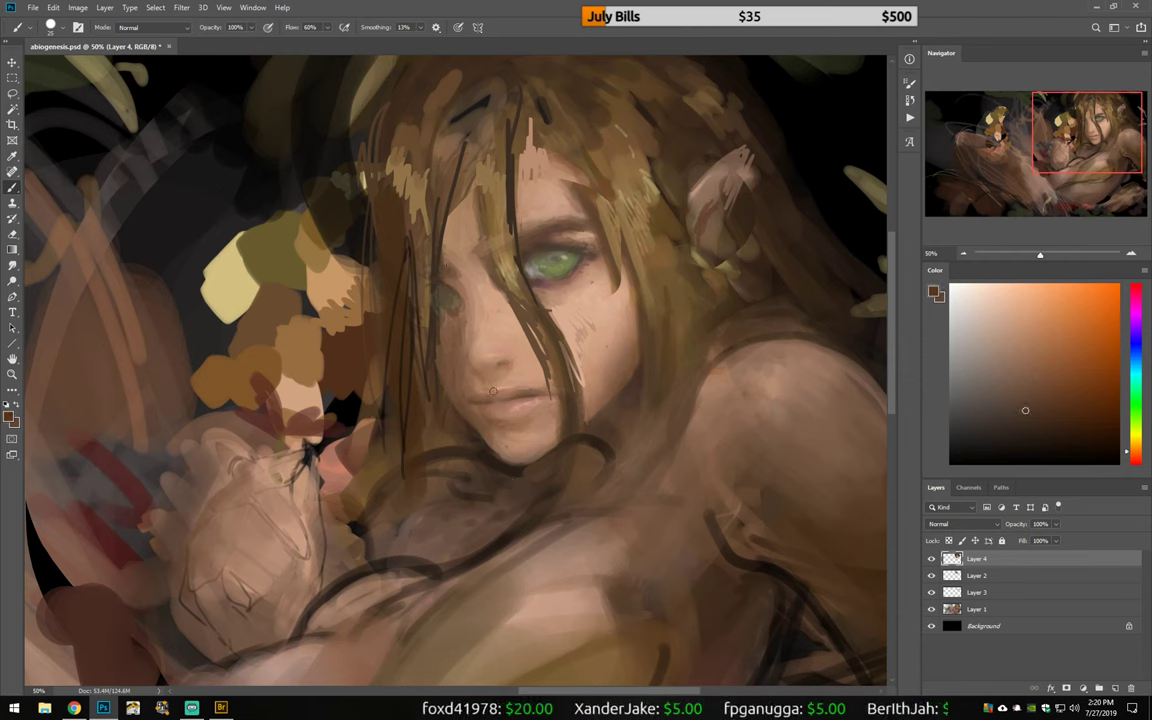
pyautogui.moveTo(405, 250); pyautogui.dragTo(422, 335)
pyautogui.keyDown('alt'); pyautogui.click(468, 369); pyautogui.keyUp('alt')
pyautogui.moveTo(545, 308)
pyautogui.mouseDown()
pyautogui.moveTo(550, 342)
pyautogui.moveTo(576, 334)
pyautogui.mouseUp()
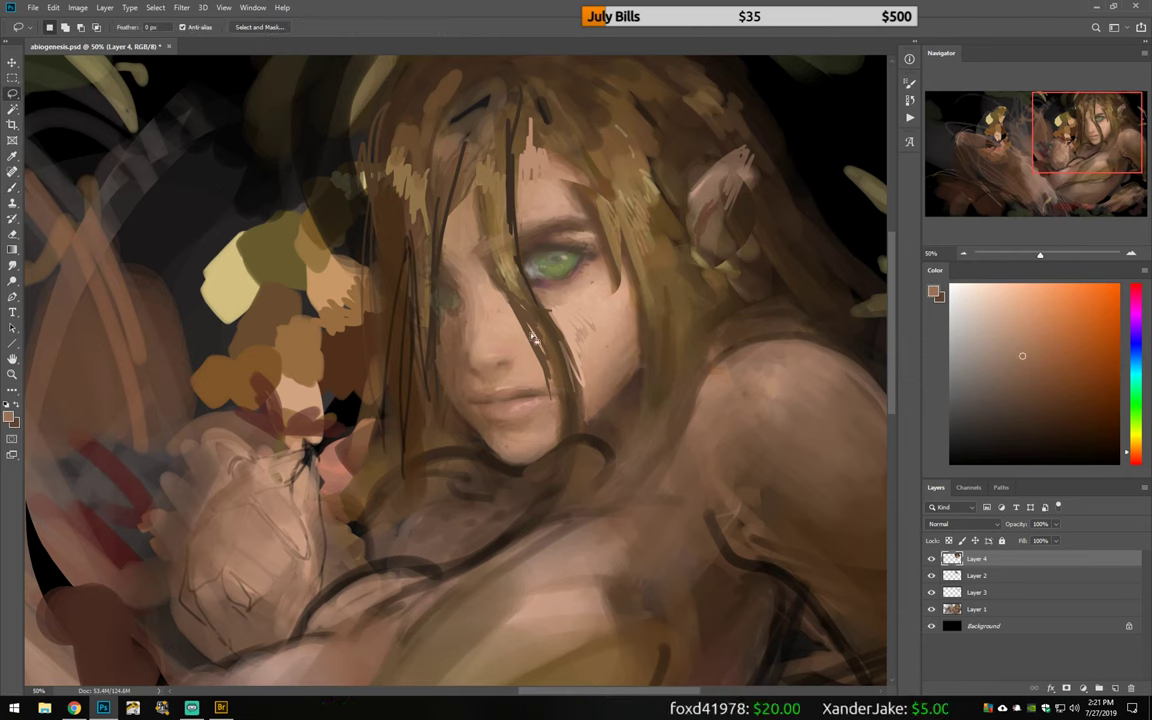
# Step: Zoom in on the face to 50% and brush a pink blush onto the cheek
pyautogui.moveTo(551, 445); pyautogui.dragTo(600, 445)
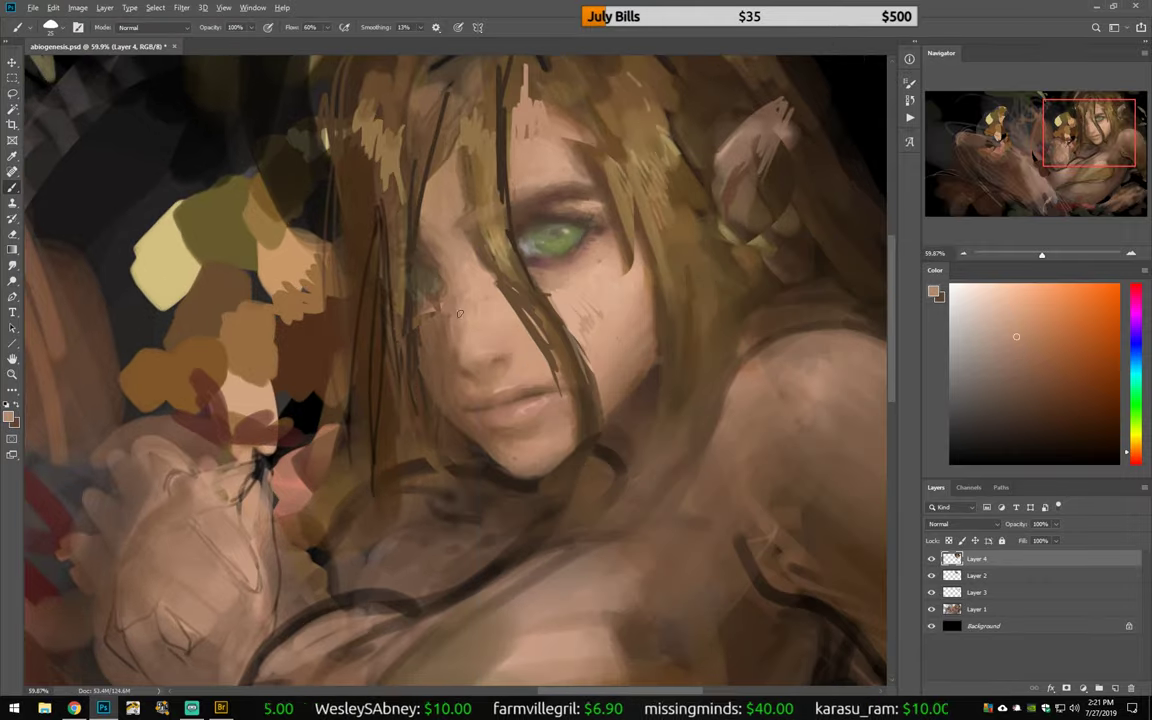
pyautogui.press('z')
pyautogui.keyDown('alt'); pyautogui.click(242, 295); pyautogui.keyUp('alt')
pyautogui.click(242, 295)
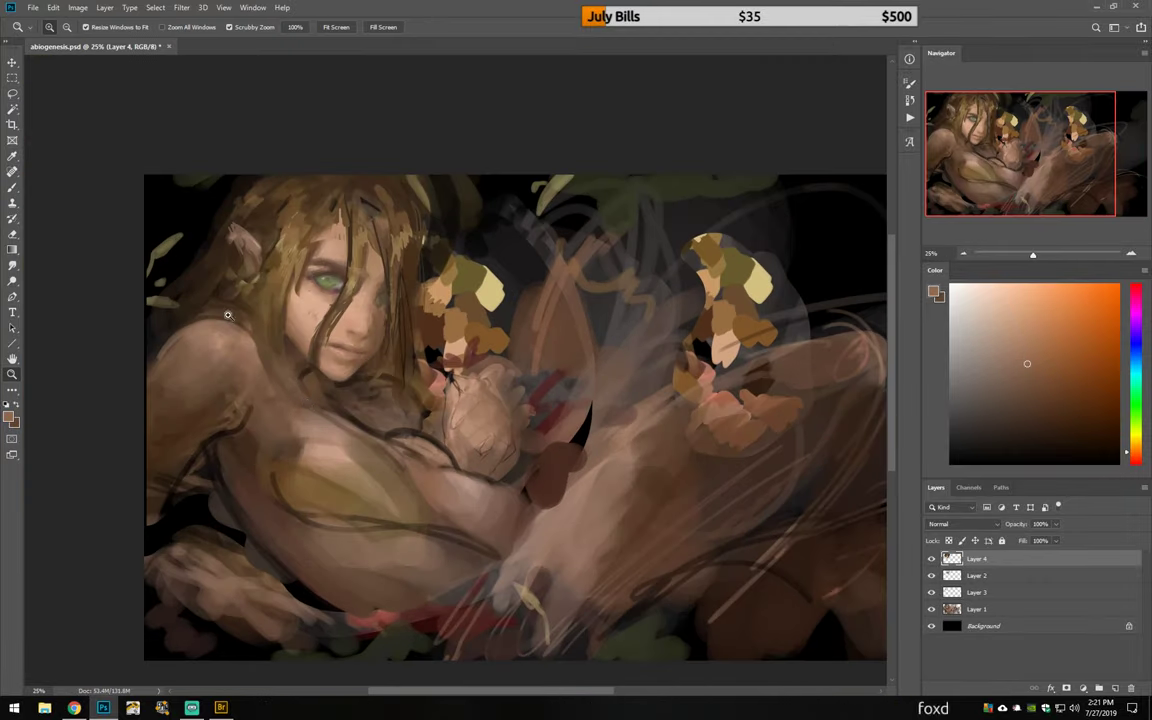
pyautogui.click(245, 297)
pyautogui.click(250, 300)
pyautogui.press('b')
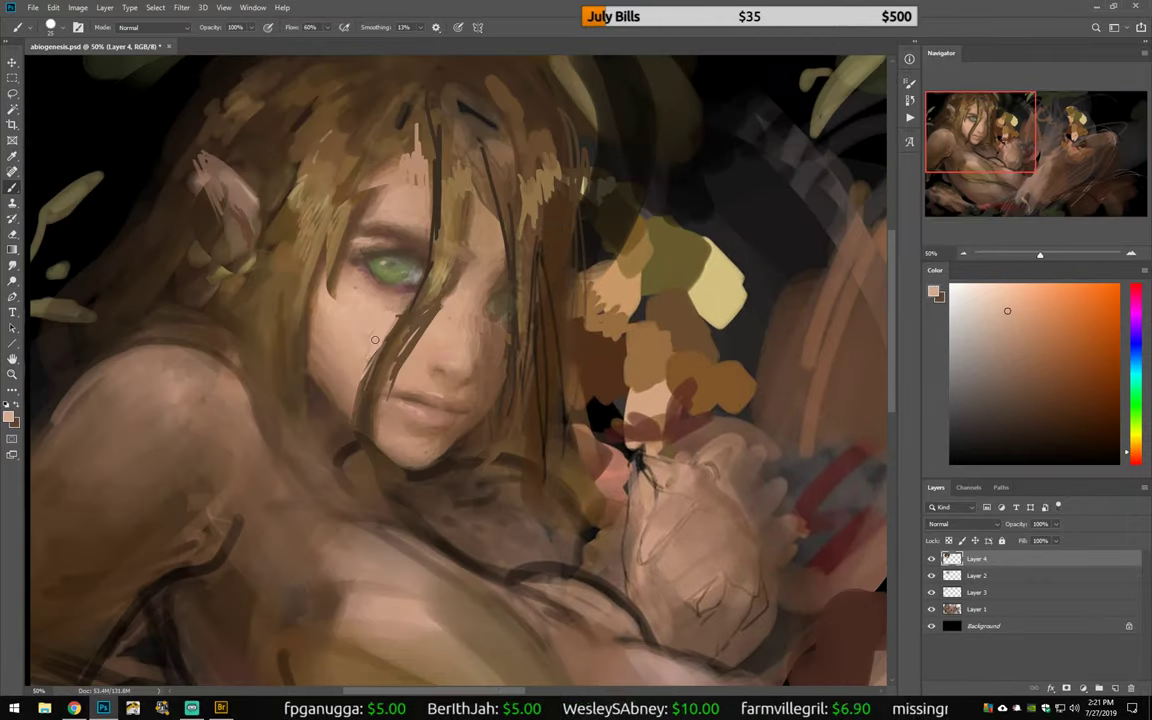
pyautogui.moveTo(342, 306); pyautogui.dragTo(382, 330)
pyautogui.rightClick(357, 343)
pyautogui.press('Escape')
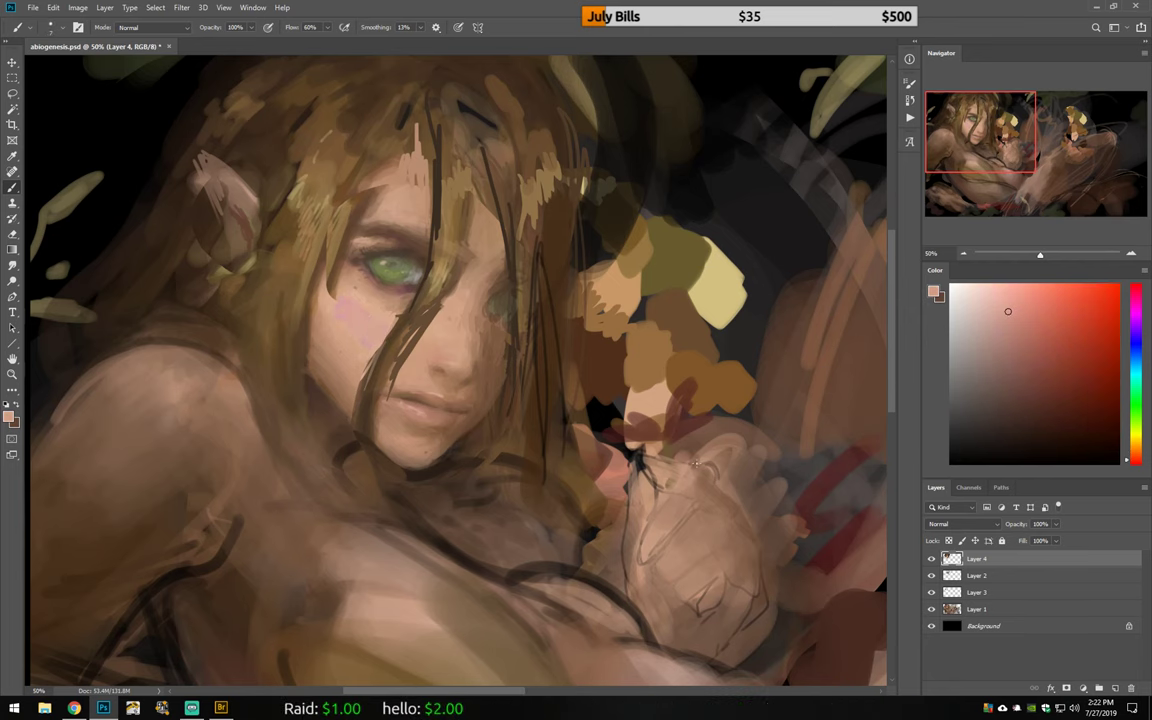
# Step: Blend the sampled skin colour with the Smudge tool and adjust the brush size
pyautogui.keyDown('alt'); pyautogui.click(295, 272); pyautogui.keyUp('alt')
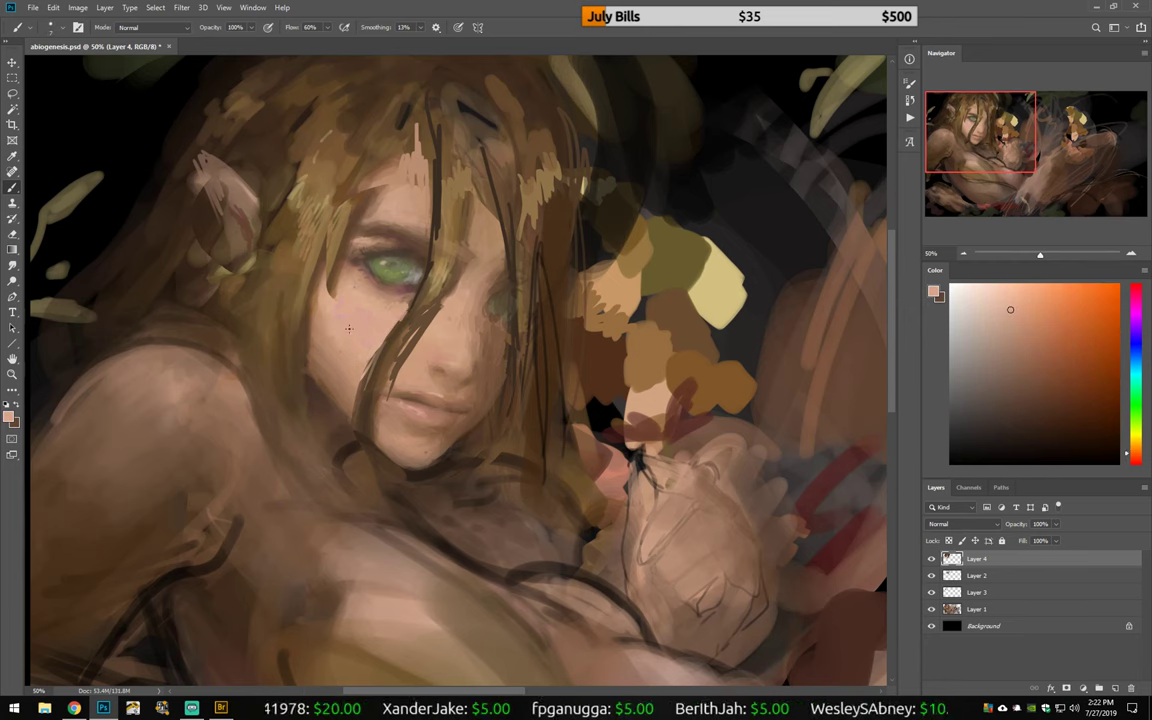
pyautogui.press('r')
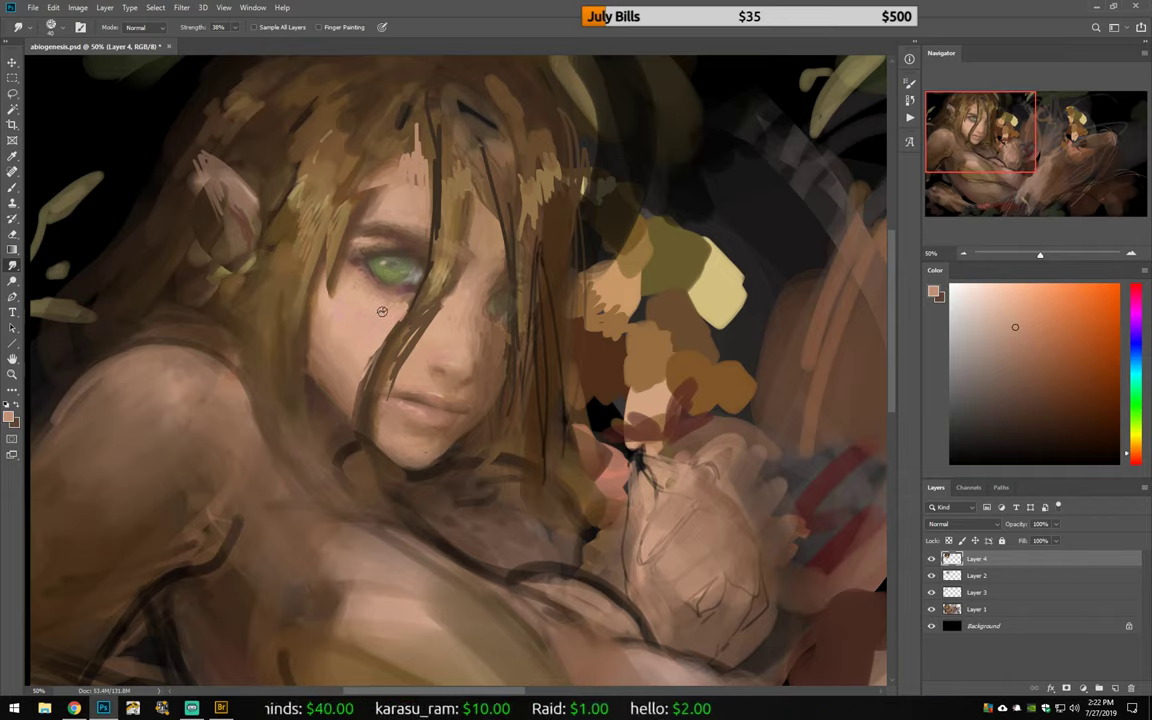
pyautogui.scroll(-3, 405, 403)
pyautogui.scroll(1, 480, 320)
pyautogui.press('b')
pyautogui.rightClick(514, 235)
# Step: Dab sampled tan, pinkish and reddish skin tones onto the nose and lips
pyautogui.press('Escape')
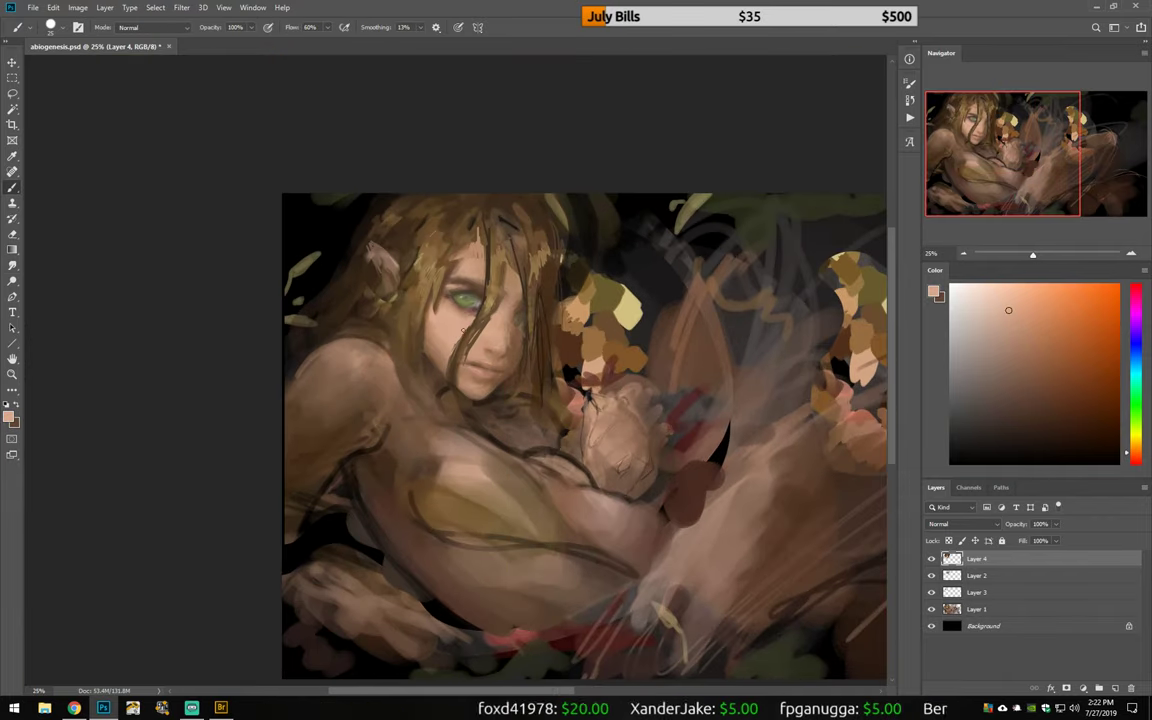
pyautogui.keyDown('alt'); pyautogui.click(482, 318); pyautogui.keyUp('alt')
pyautogui.keyDown('alt'); pyautogui.click(480, 318); pyautogui.keyUp('alt')
pyautogui.keyDown('alt'); pyautogui.click(440, 290); pyautogui.keyUp('alt')
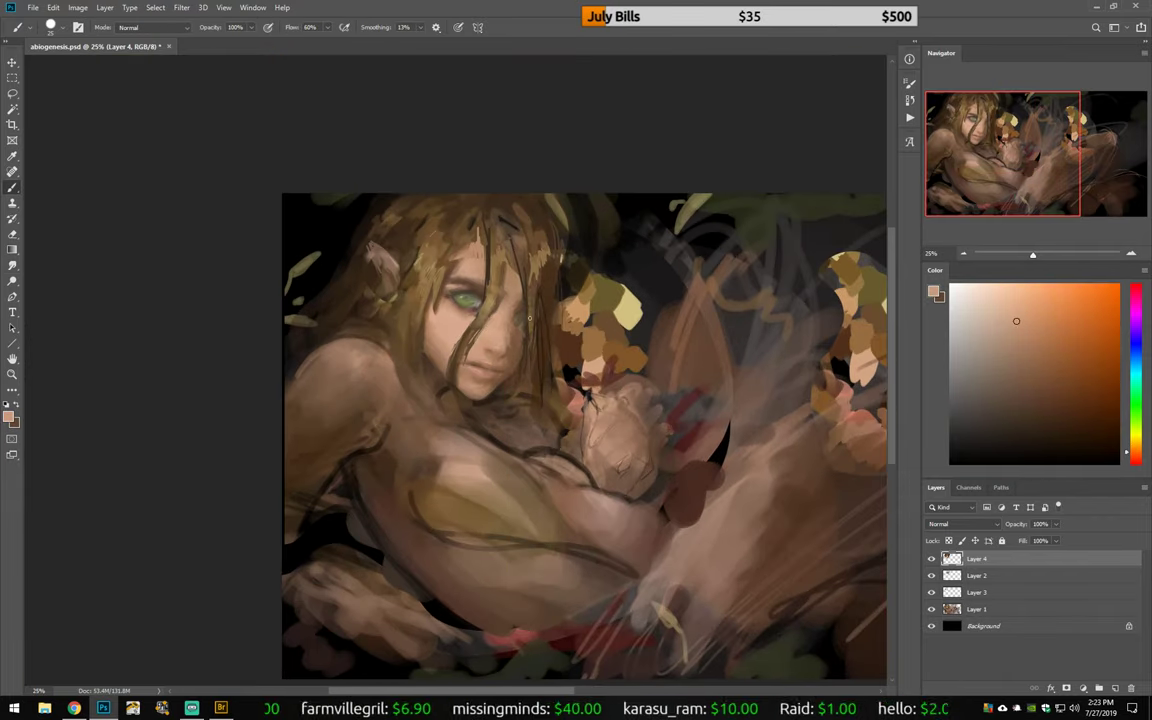
pyautogui.keyDown('alt'); pyautogui.click(508, 342); pyautogui.keyUp('alt')
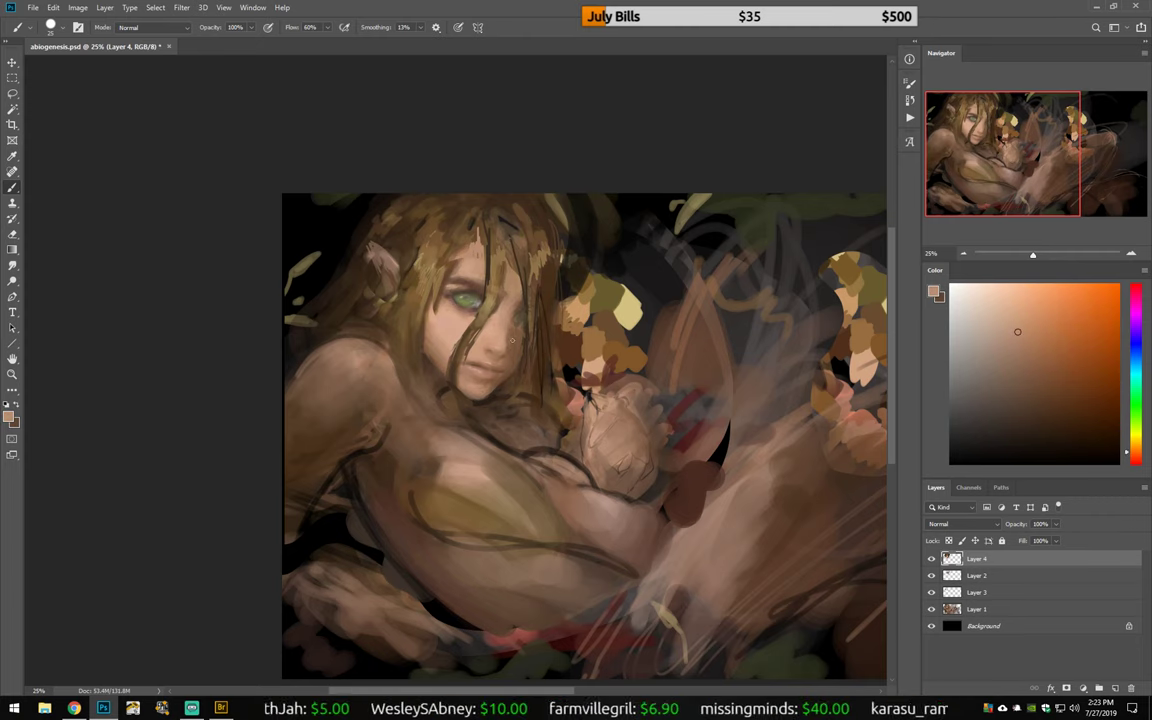
pyautogui.keyDown('alt'); pyautogui.click(518, 343); pyautogui.keyUp('alt')
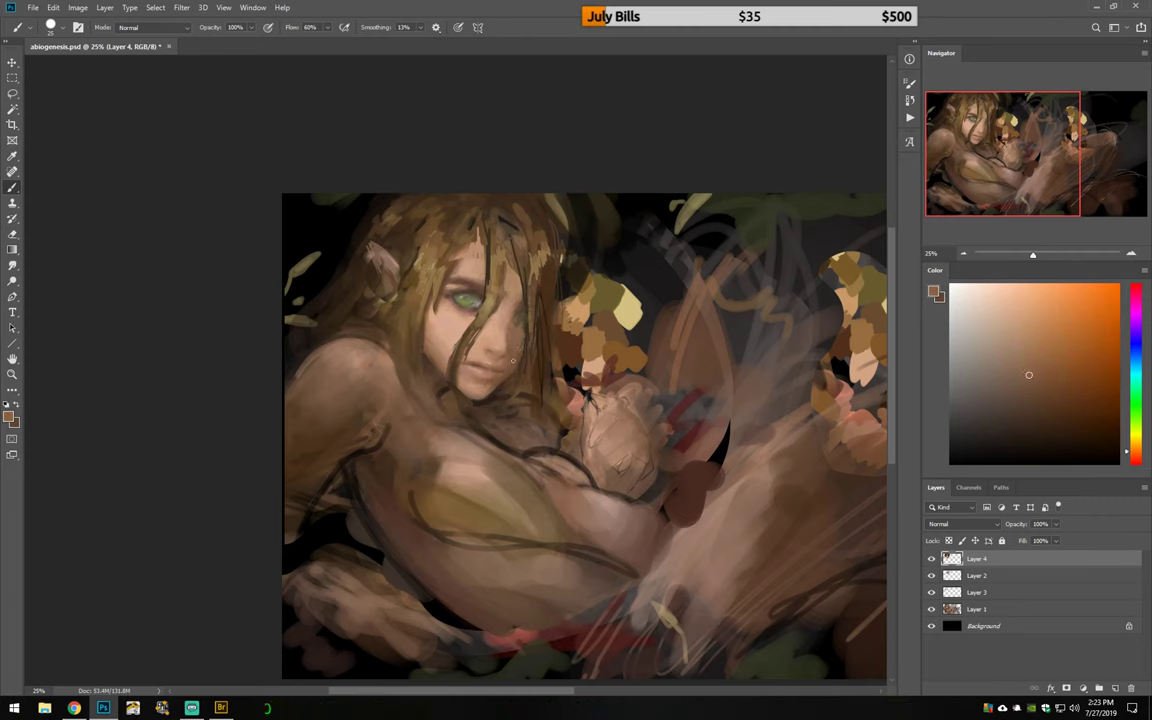
pyautogui.keyDown('alt'); pyautogui.click(417, 265); pyautogui.keyUp('alt')
pyautogui.keyDown('alt'); pyautogui.click(470, 291); pyautogui.keyUp('alt')
pyautogui.keyDown('alt'); pyautogui.click(467, 295); pyautogui.keyUp('alt')
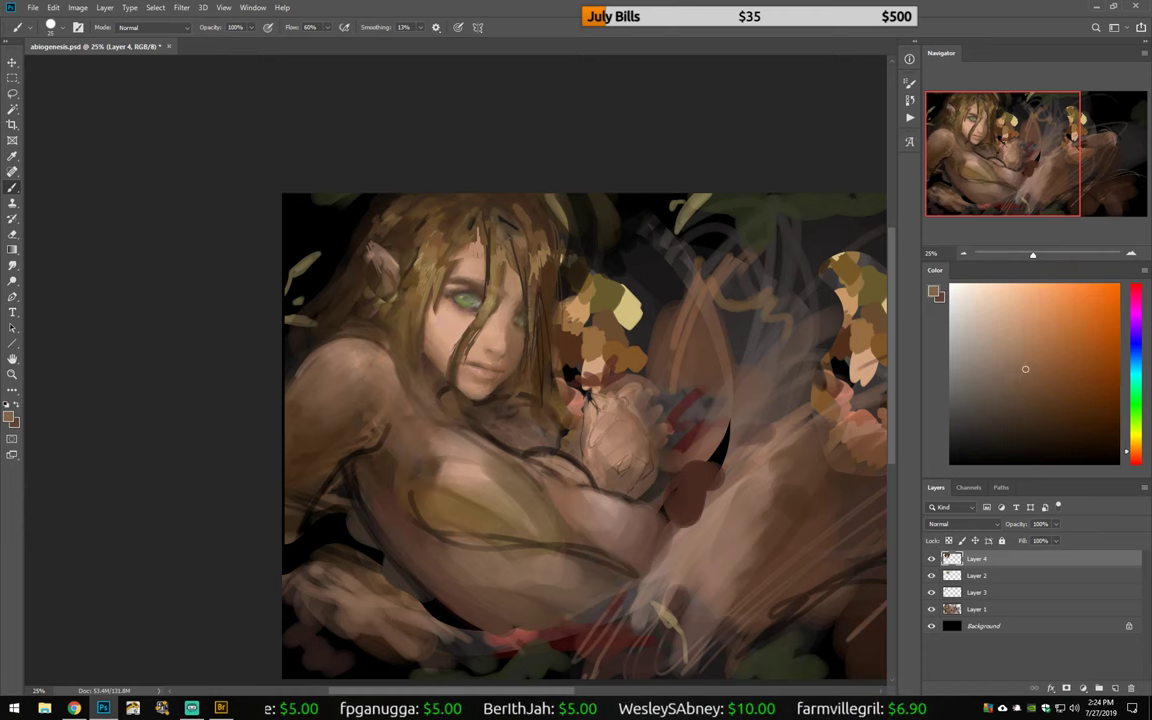
pyautogui.keyDown('alt'); pyautogui.click(455, 285); pyautogui.keyUp('alt')
pyautogui.keyDown('alt'); pyautogui.click(457, 285); pyautogui.keyUp('alt')
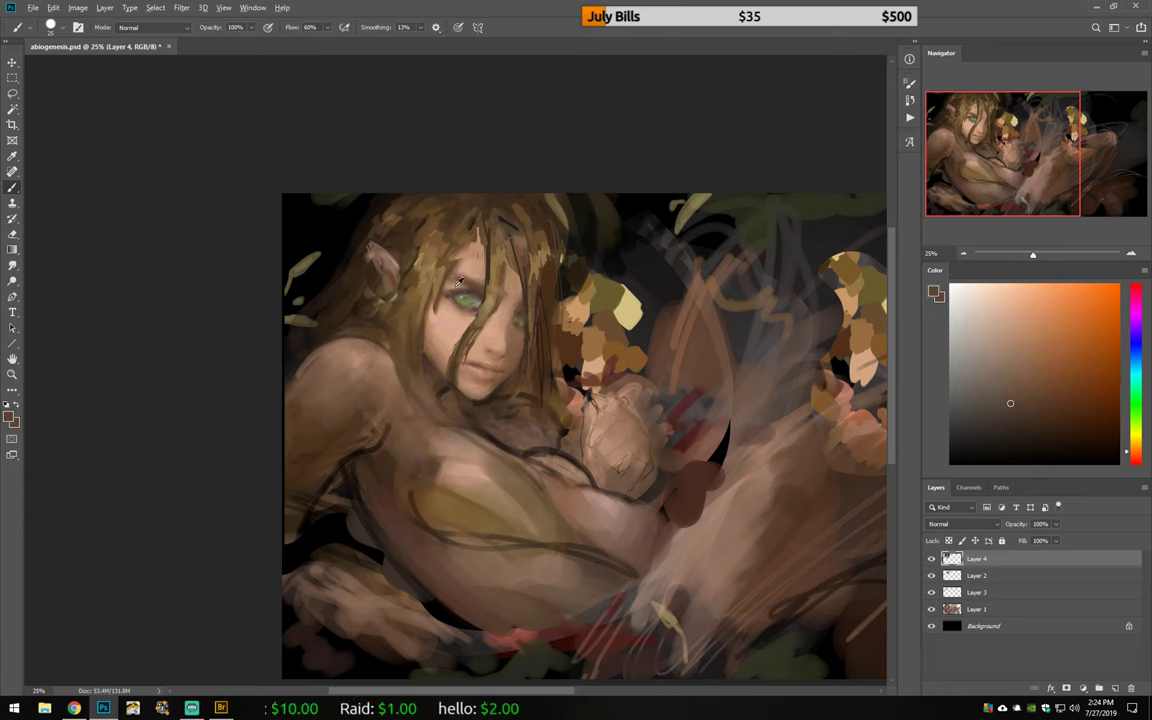
pyautogui.keyDown('alt'); pyautogui.click(457, 306); pyautogui.keyUp('alt')
pyautogui.keyDown('alt'); pyautogui.click(462, 311); pyautogui.keyUp('alt')
# Step: Dab light tan highlights onto the brow and forehead above the eye
pyautogui.moveTo(468, 318); pyautogui.dragTo(356, 253)
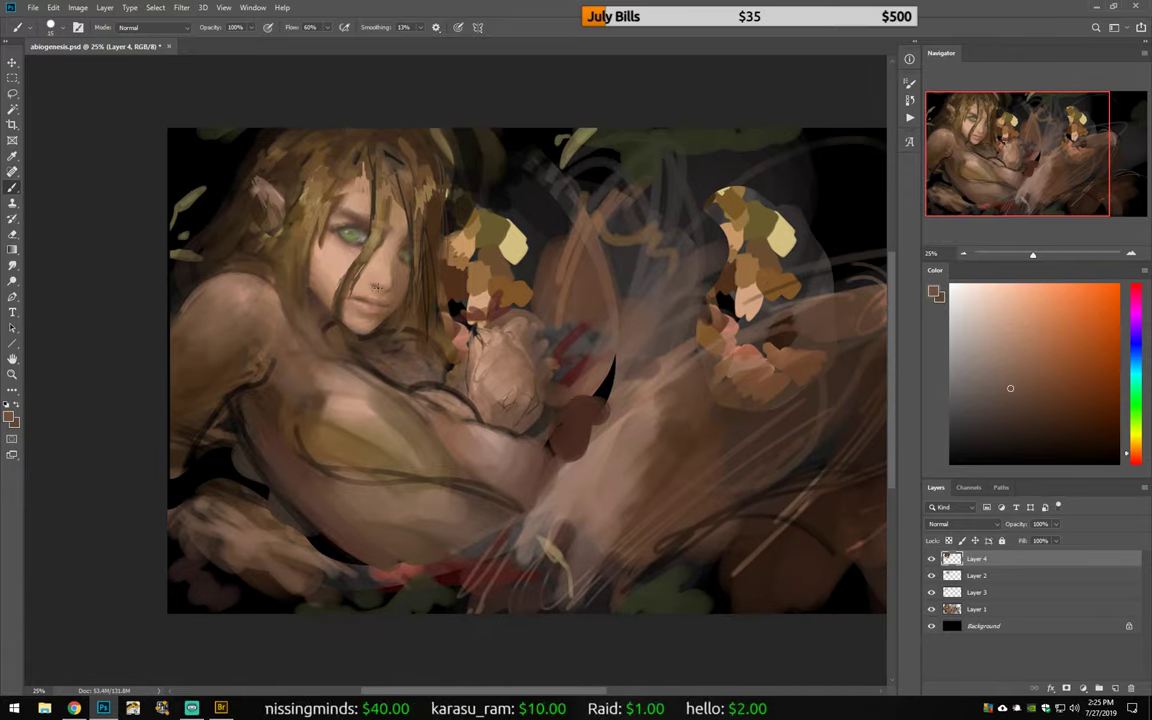
pyautogui.keyDown('alt'); pyautogui.click(370, 298); pyautogui.keyUp('alt')
pyautogui.keyDown('alt'); pyautogui.click(373, 307); pyautogui.keyUp('alt')
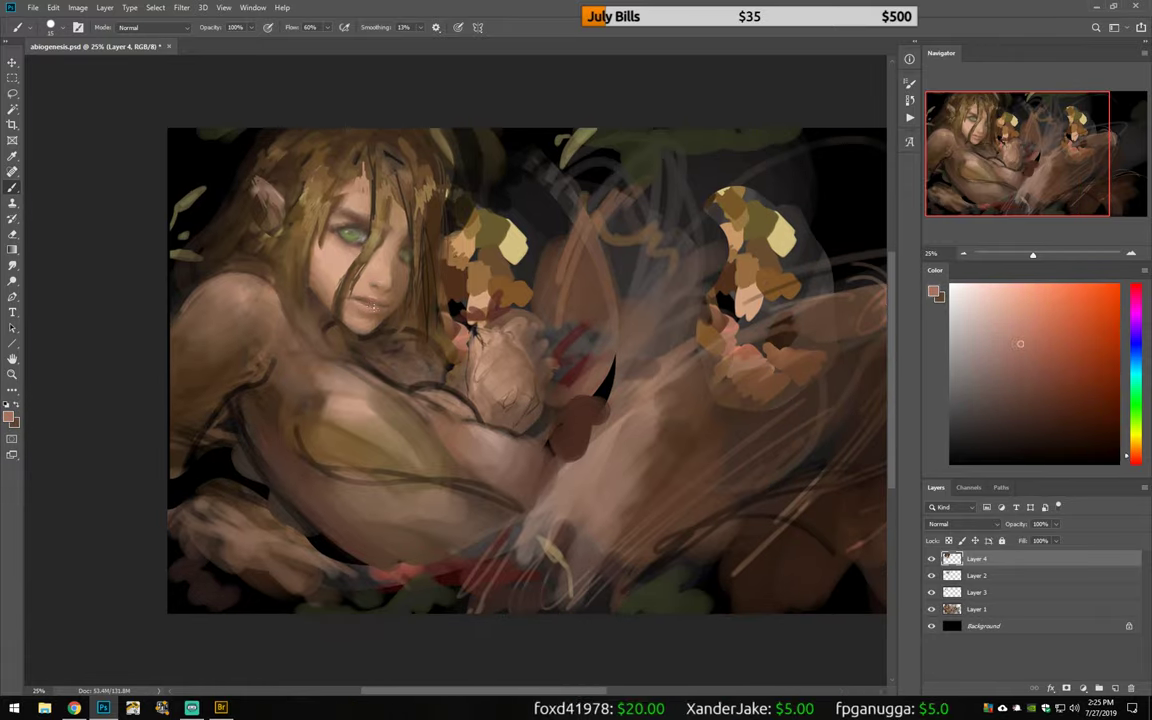
pyautogui.keyDown('alt'); pyautogui.click(386, 308); pyautogui.keyUp('alt')
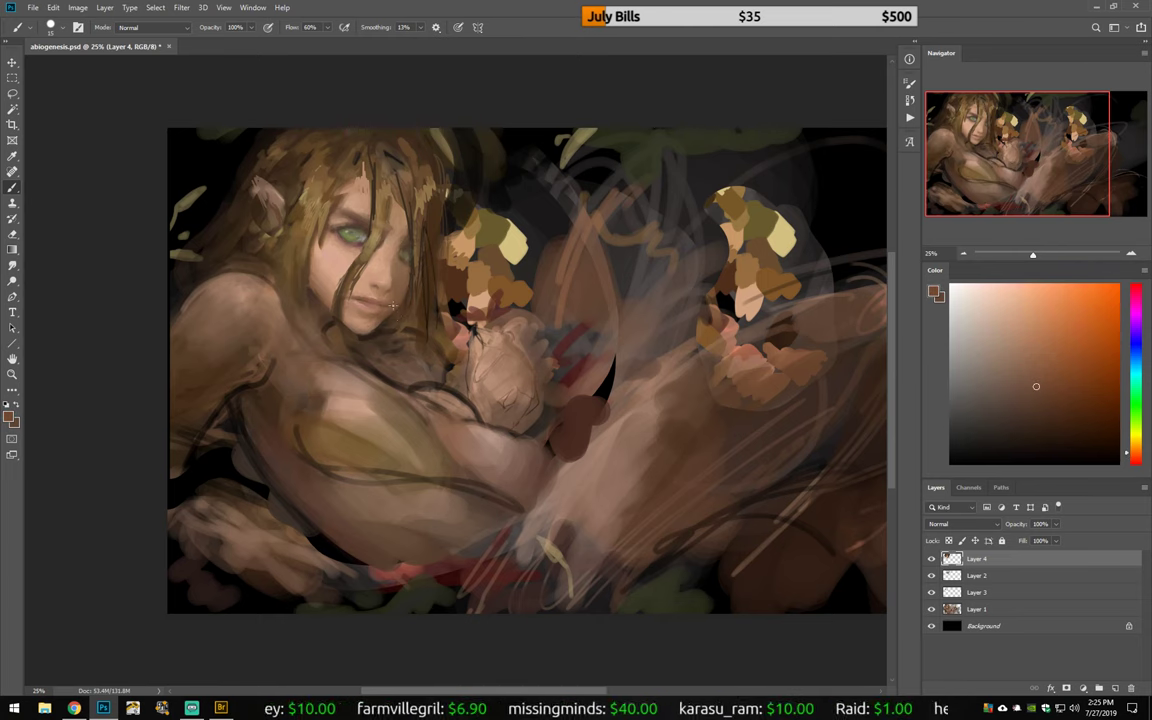
pyautogui.keyDown('alt'); pyautogui.click(370, 300); pyautogui.keyUp('alt')
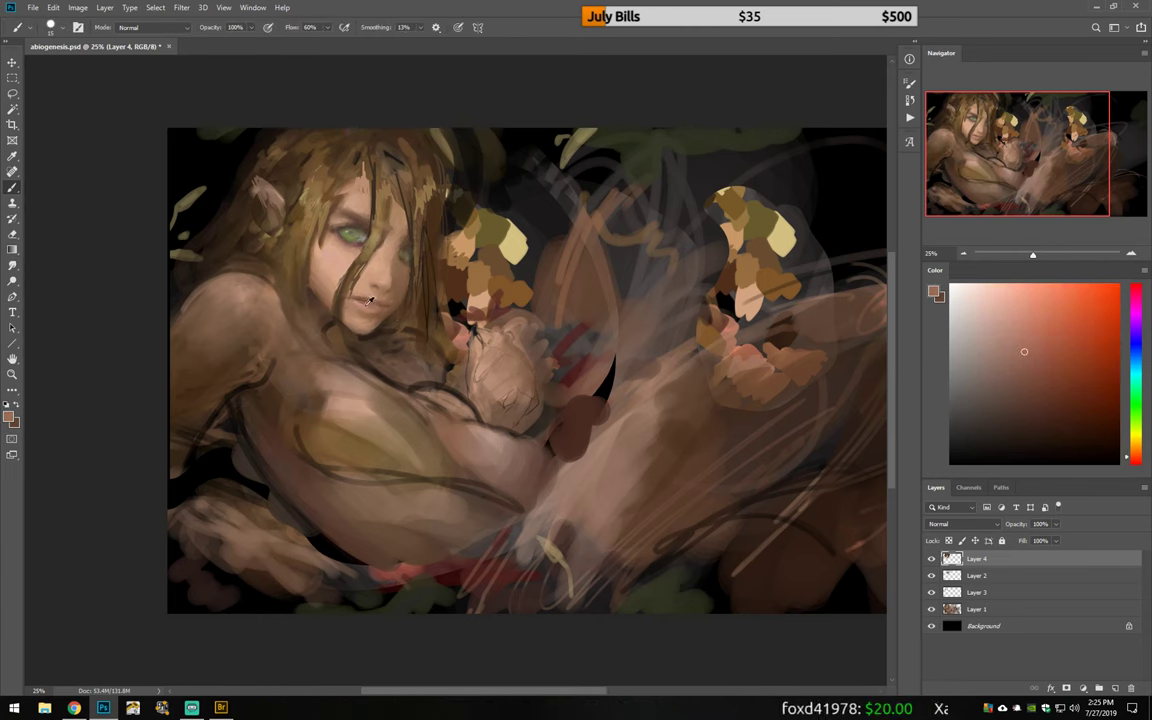
pyautogui.keyDown('alt'); pyautogui.click(325, 300); pyautogui.keyUp('alt')
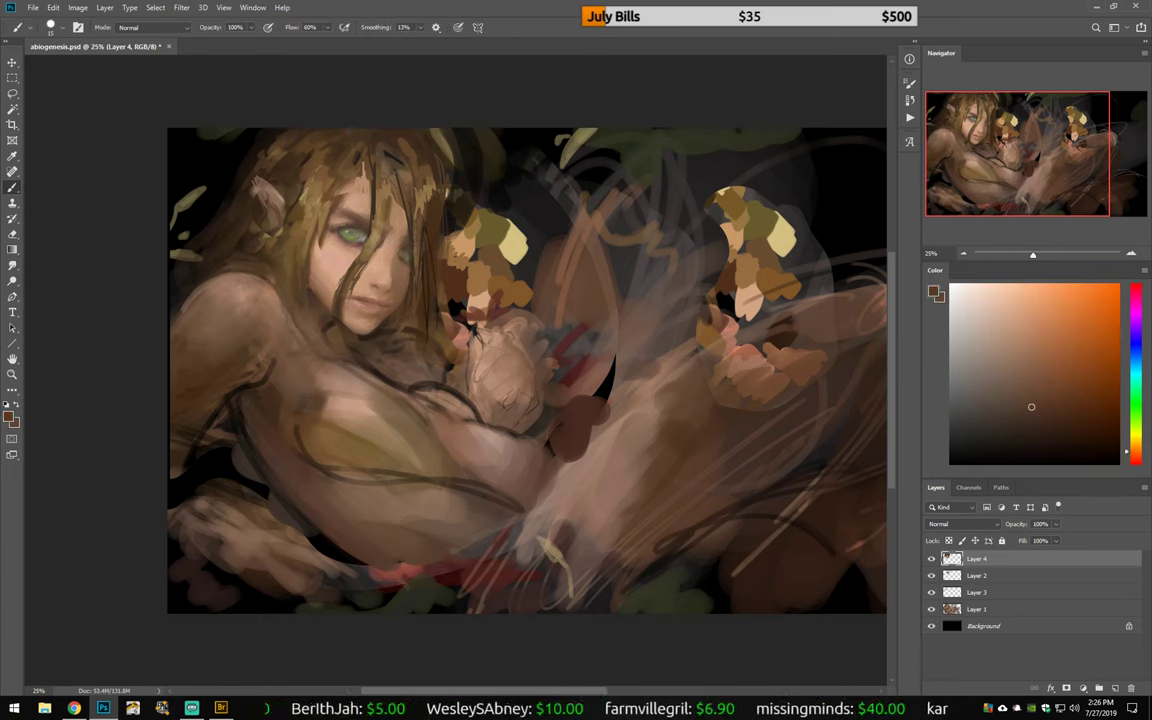
pyautogui.keyDown('alt'); pyautogui.click(352, 208); pyautogui.keyUp('alt')
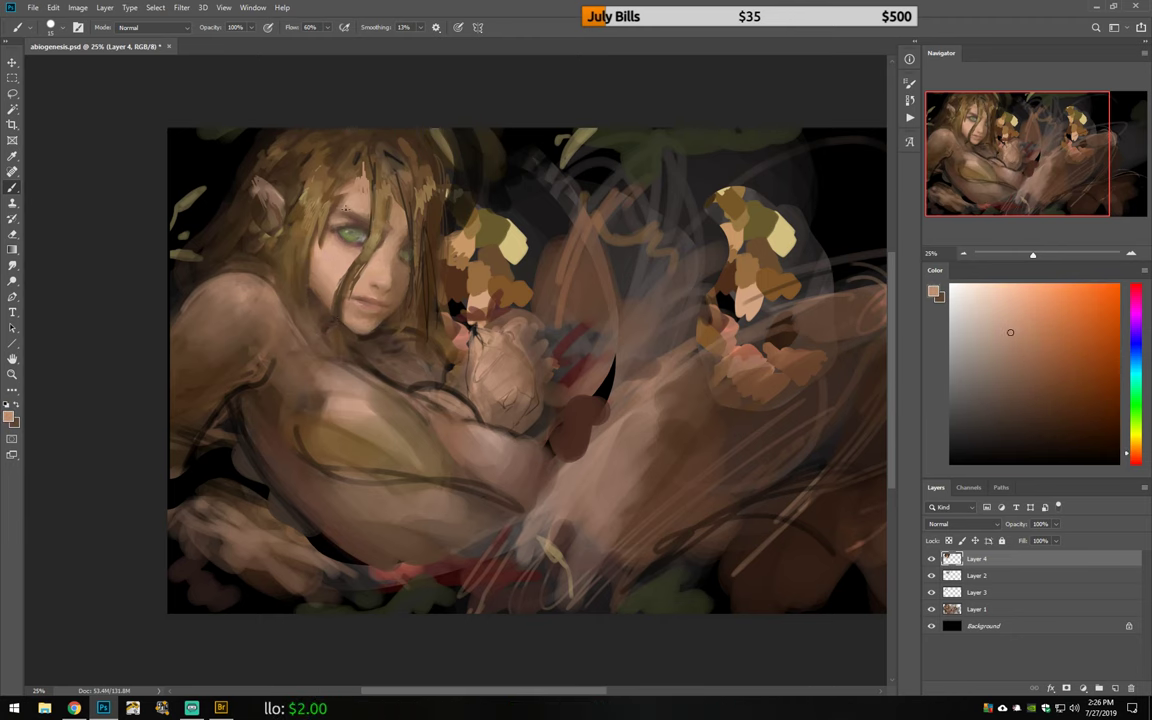
pyautogui.keyDown('alt'); pyautogui.click(290, 192); pyautogui.keyUp('alt')
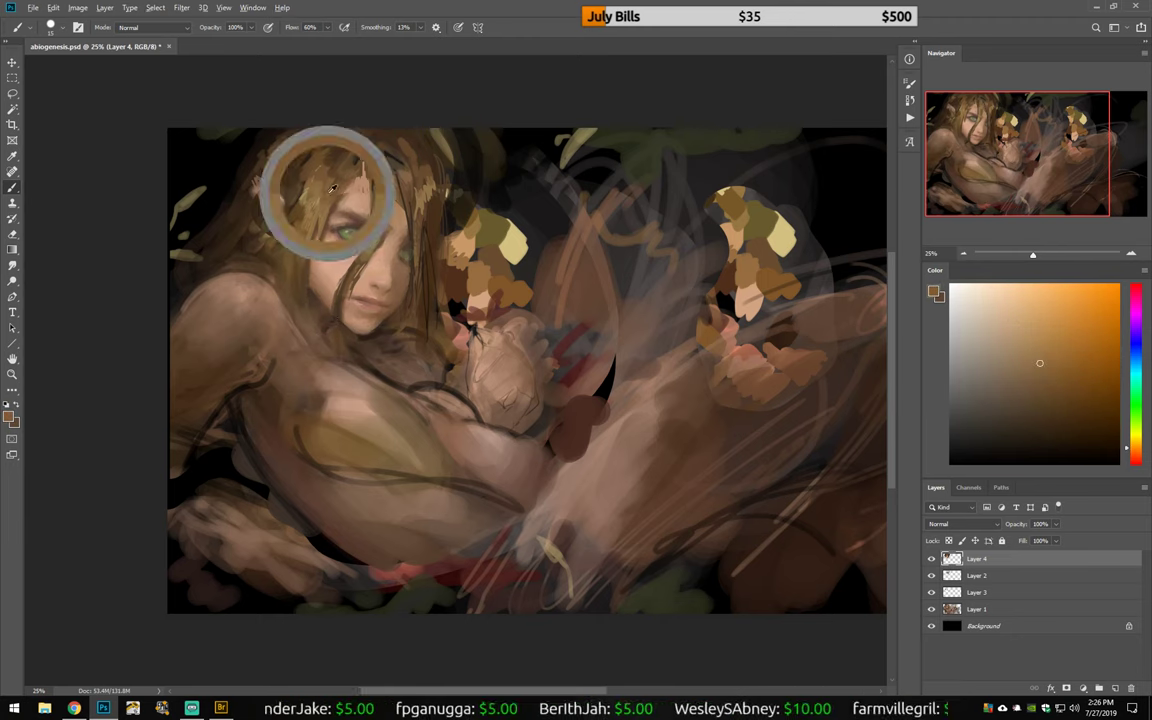
pyautogui.keyDown('alt'); pyautogui.click(352, 208); pyautogui.keyUp('alt')
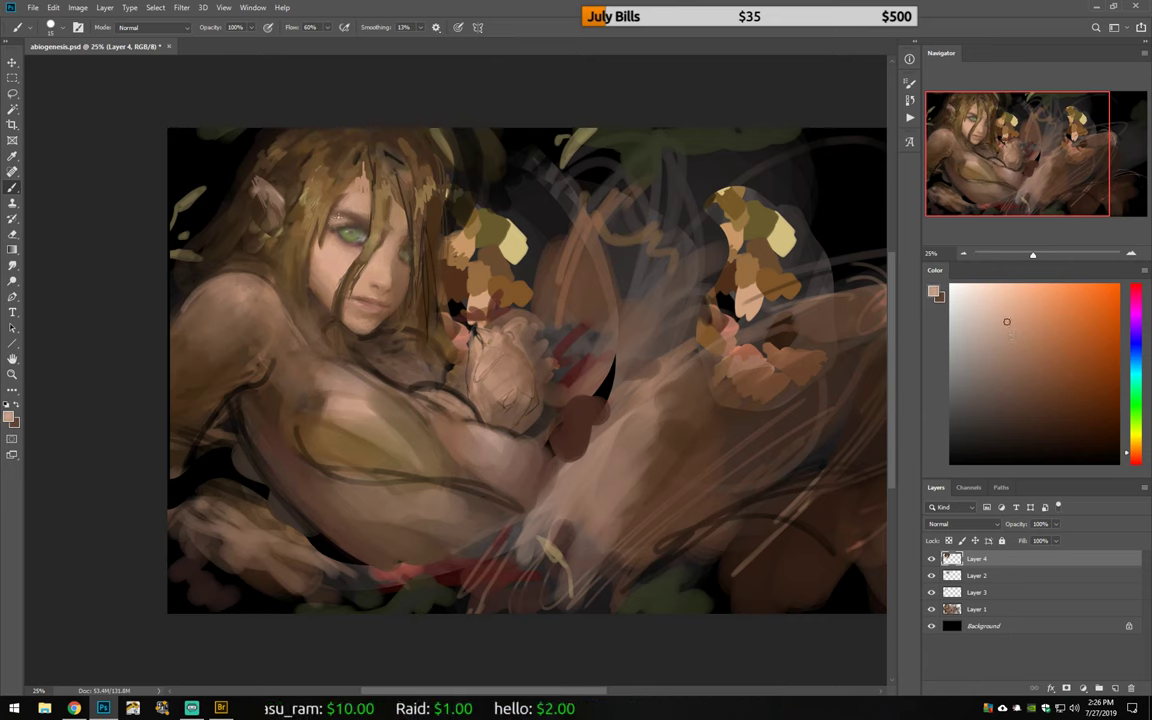
pyautogui.keyDown('alt'); pyautogui.click(296, 194); pyautogui.keyUp('alt')
pyautogui.keyDown('alt'); pyautogui.click(306, 197); pyautogui.keyUp('alt')
pyautogui.keyDown('alt'); pyautogui.click(344, 247); pyautogui.keyUp('alt')
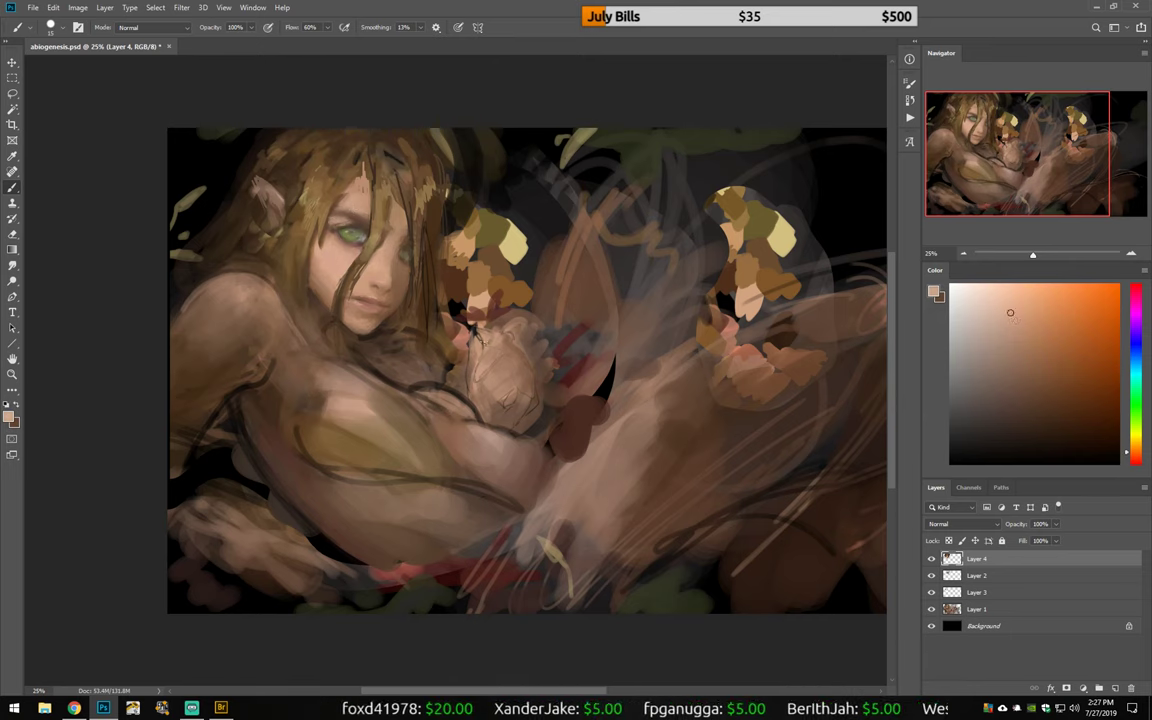
pyautogui.keyDown('alt'); pyautogui.click(386, 260); pyautogui.keyUp('alt')
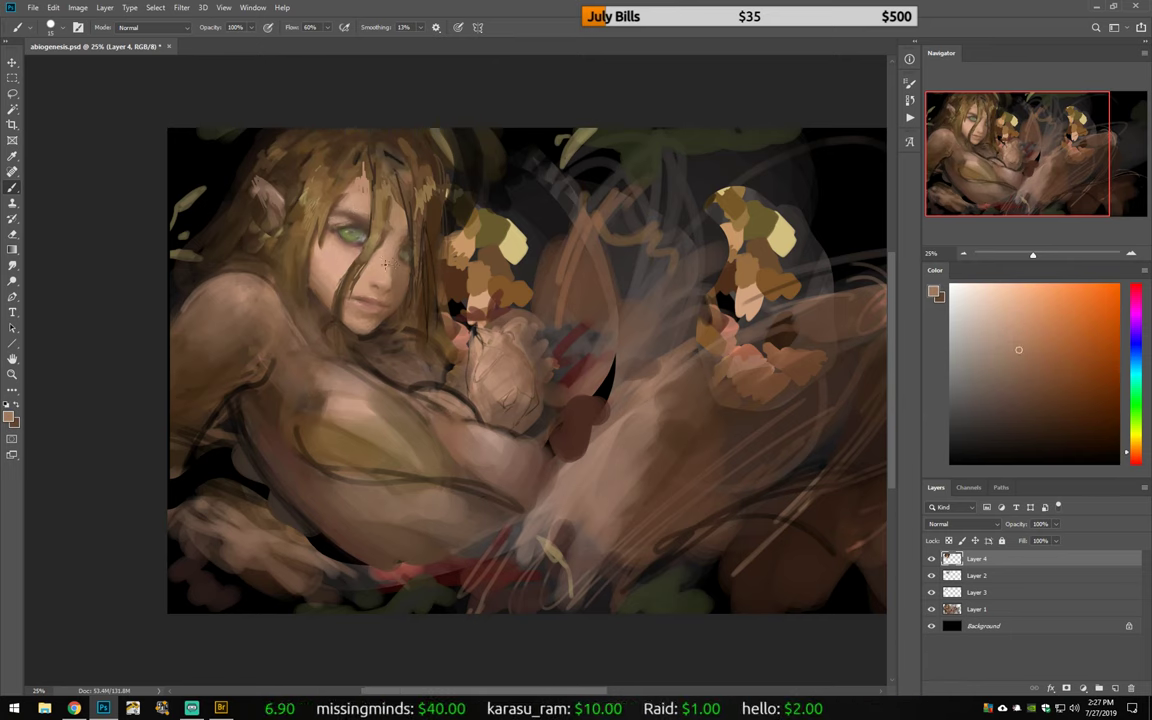
# Step: Sample lighter colours from the painting for the hair and face, then add Layer 5
pyautogui.hotkey('ctrl', 'shift', 'h')
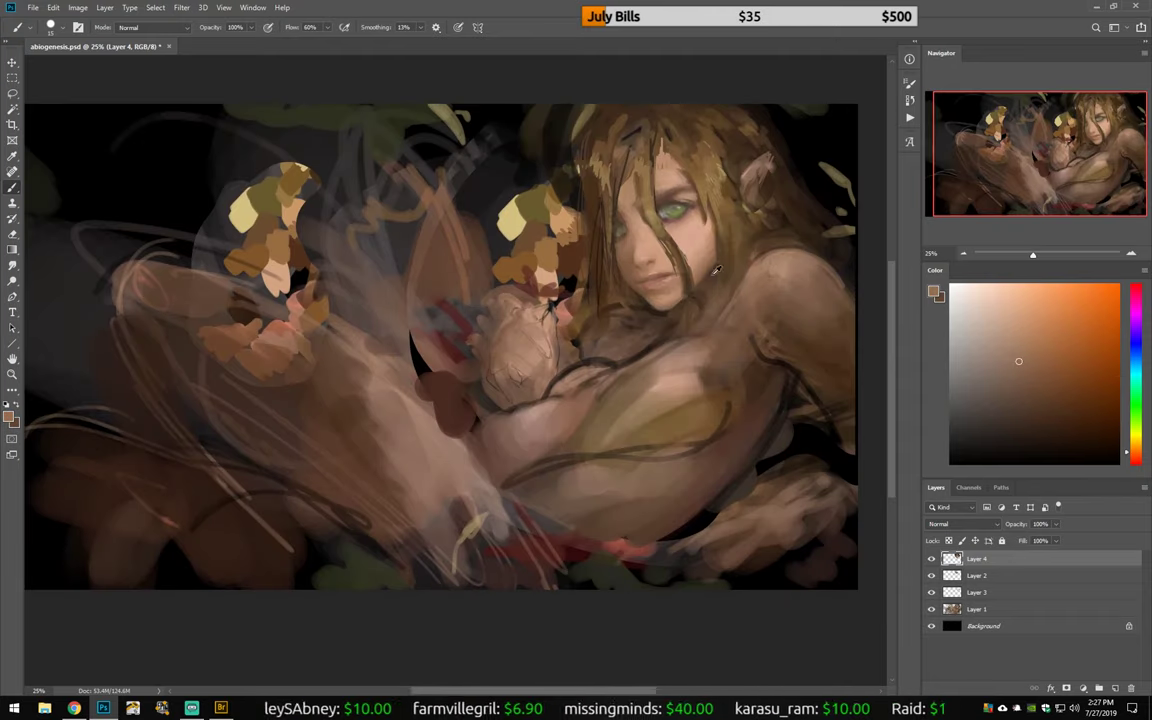
pyautogui.keyDown('alt'); pyautogui.click(650, 352); pyautogui.keyUp('alt')
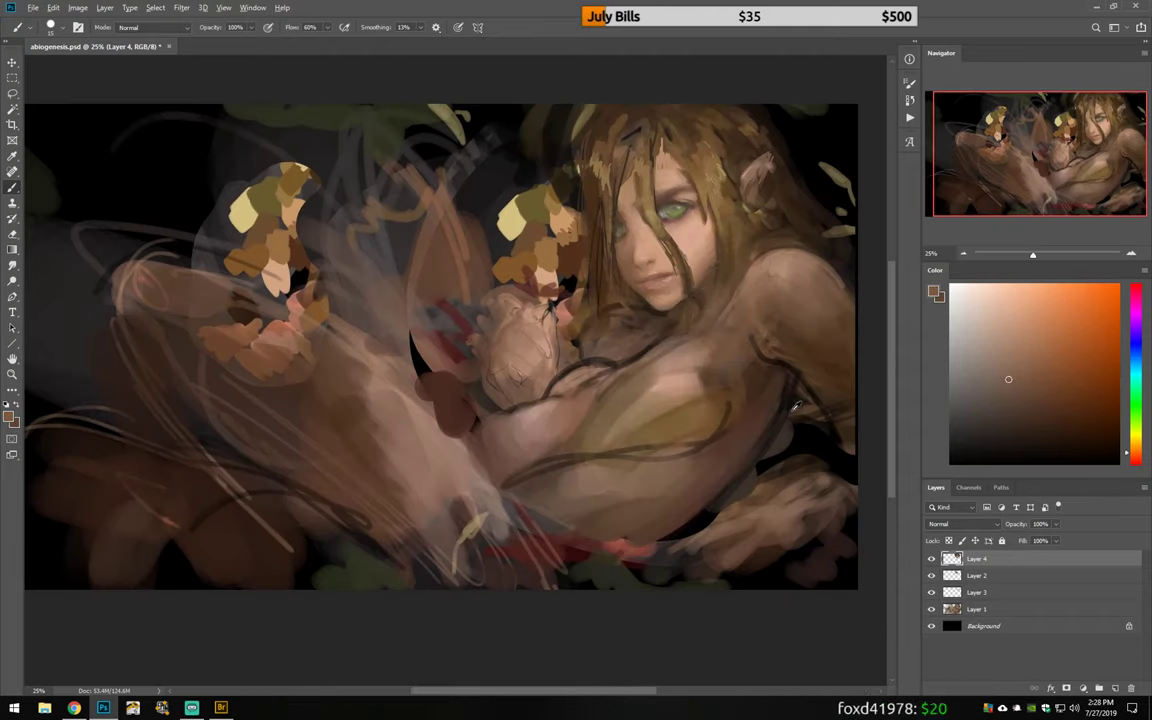
pyautogui.moveTo(523, 418); pyautogui.dragTo(482, 457)
pyautogui.keyDown('alt'); pyautogui.click(482, 457); pyautogui.keyUp('alt')
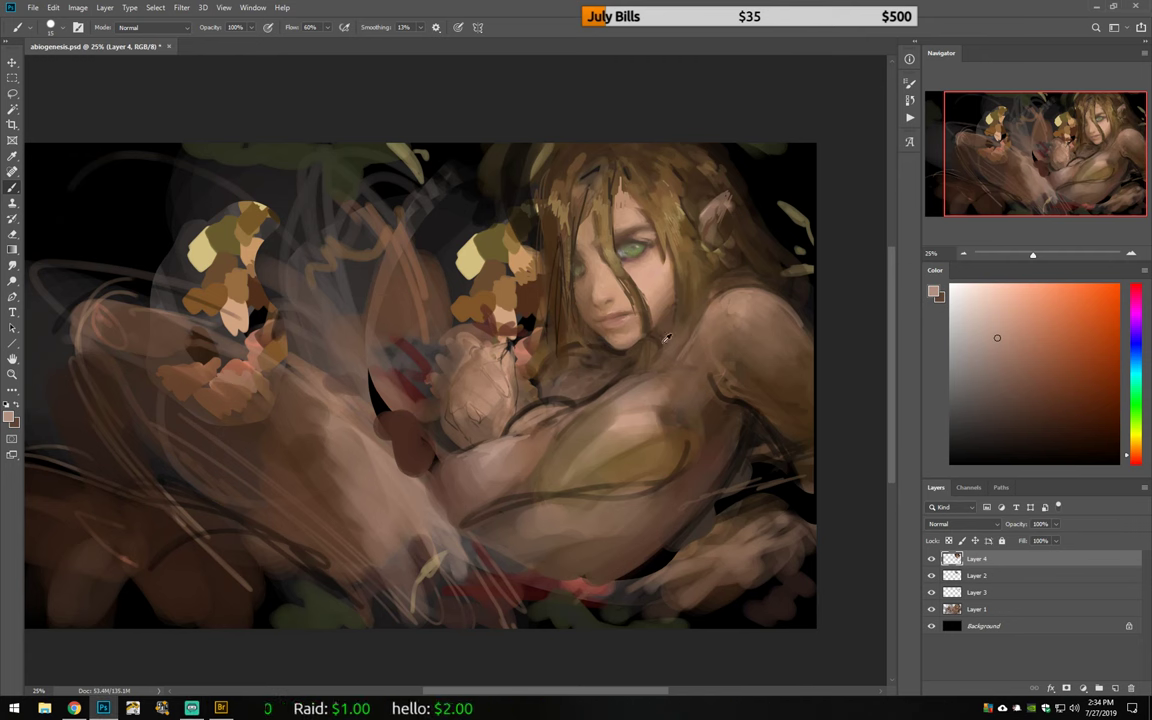
pyautogui.hotkey('ctrl', 'shift', 'alt', 'n')
# Step: Paint dark strokes near the ear and hair, then sample browns from the figure
pyautogui.keyDown('alt'); pyautogui.click(715, 215); pyautogui.keyUp('alt')
pyautogui.moveTo(700, 200); pyautogui.dragTo(740, 232)
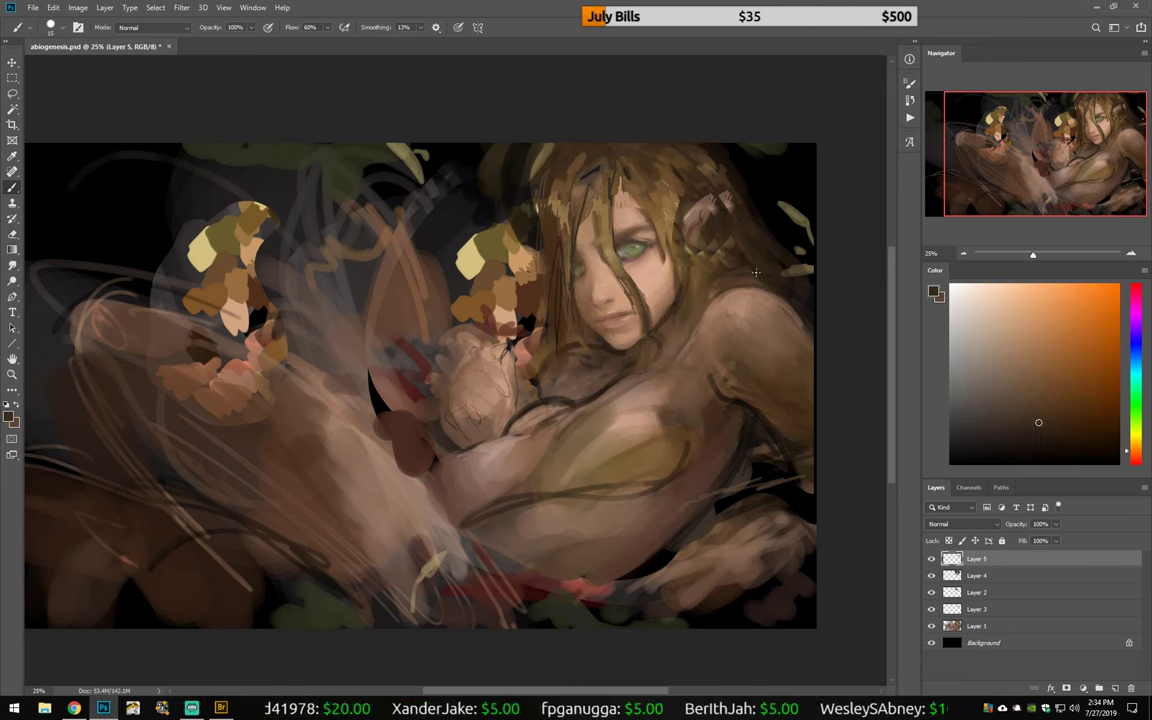
pyautogui.rightClick(756, 272)
pyautogui.press('Escape')
pyautogui.keyDown('alt'); pyautogui.click(500, 190); pyautogui.keyUp('alt')
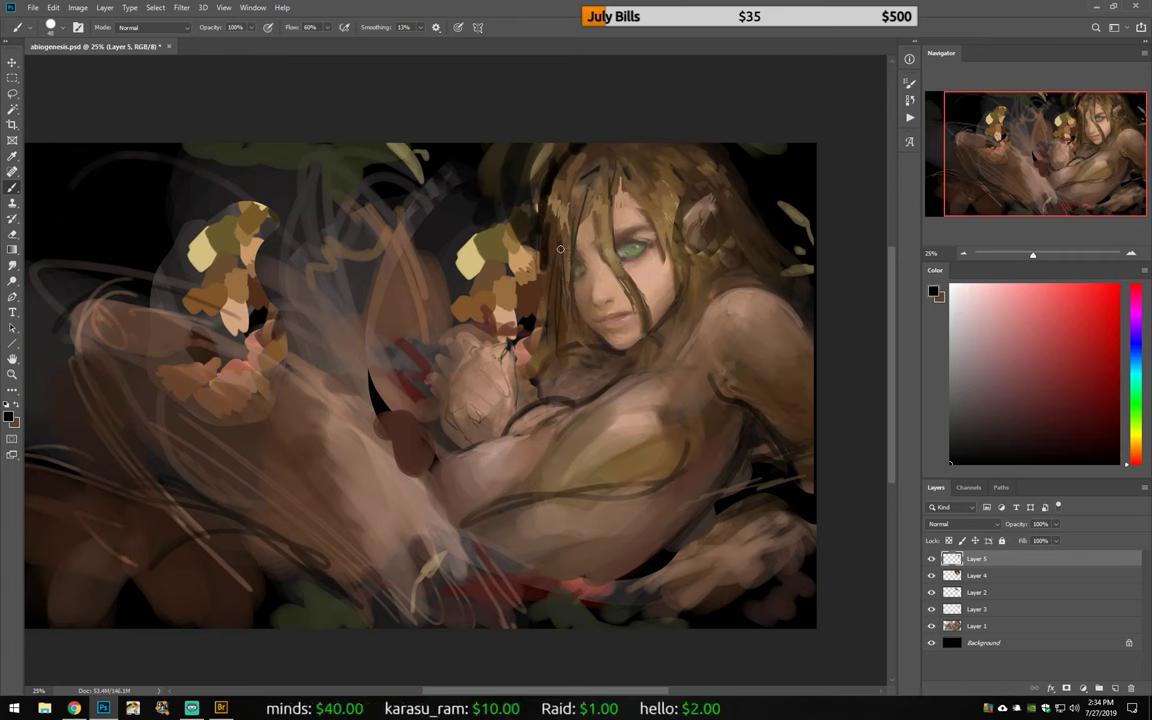
pyautogui.keyDown('alt'); pyautogui.click(482, 300); pyautogui.keyUp('alt')
pyautogui.keyDown('alt'); pyautogui.click(530, 325); pyautogui.keyUp('alt')
pyautogui.keyDown('alt'); pyautogui.click(409, 405); pyautogui.keyUp('alt')
# Step: With the canvas flipped, smooth the shoulder and adjacent hair with soft brown strokes
pyautogui.press('h')
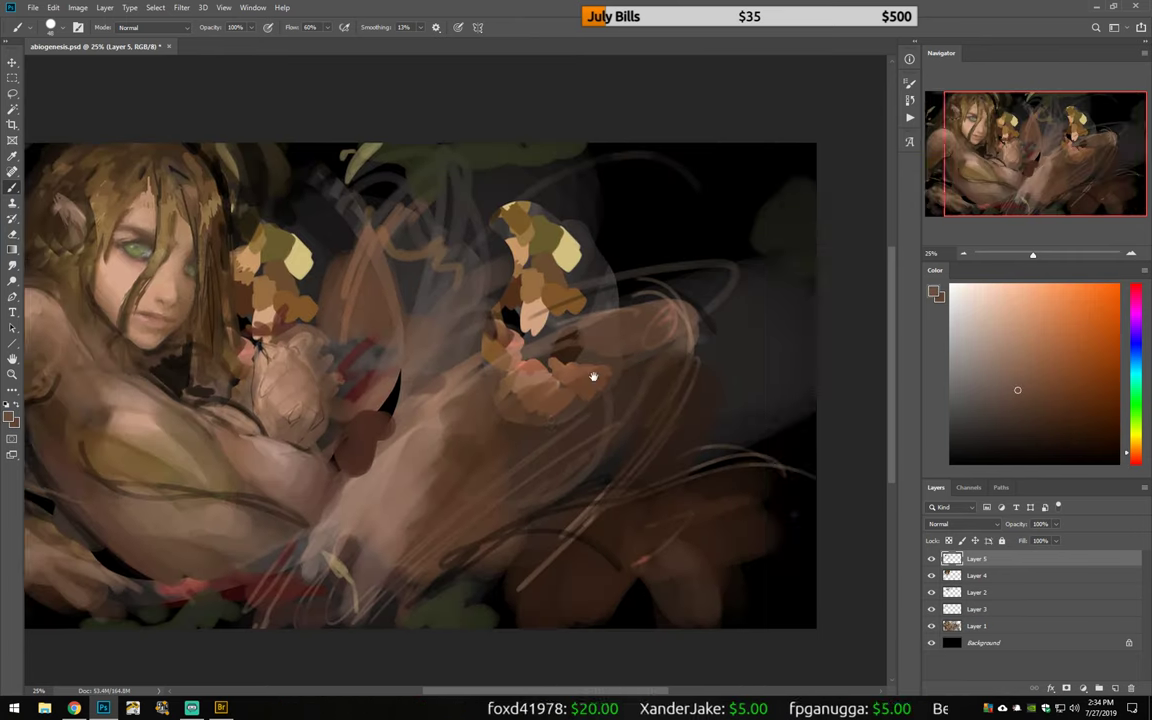
pyautogui.moveTo(593, 376); pyautogui.dragTo(636, 351)
pyautogui.keyDown('alt'); pyautogui.click(142, 359); pyautogui.keyUp('alt')
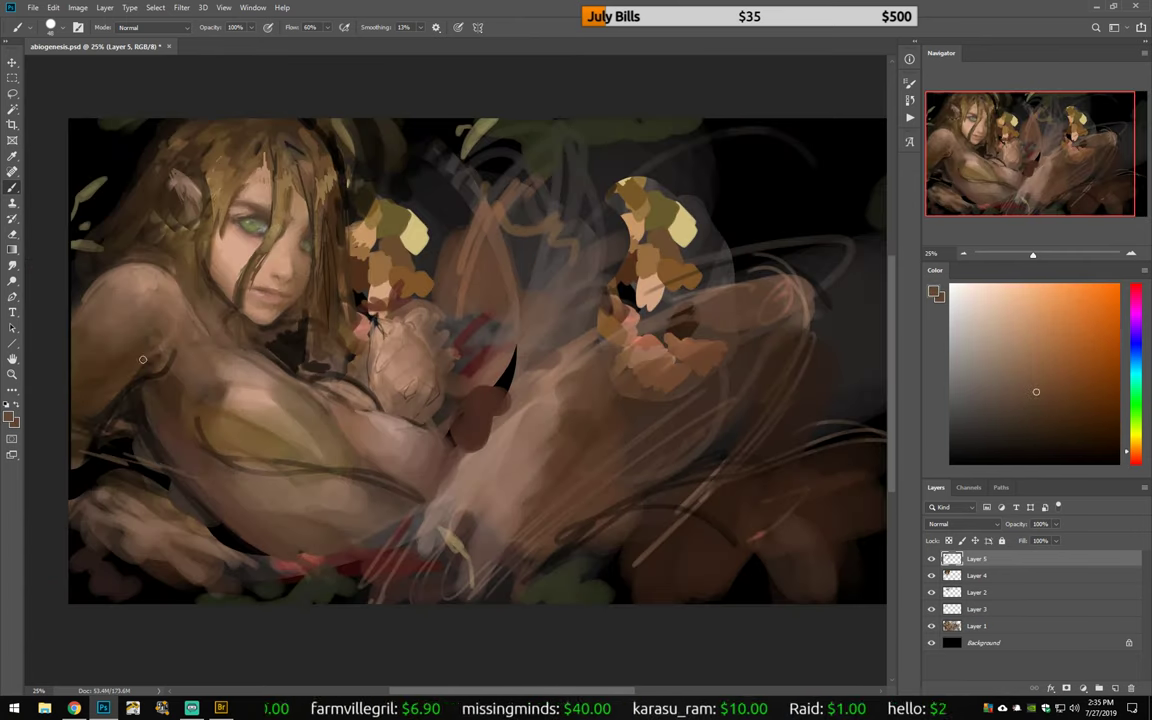
pyautogui.keyDown('alt'); pyautogui.click(141, 399); pyautogui.keyUp('alt')
pyautogui.rightClick(250, 220)
pyautogui.press('Escape')
pyautogui.keyDown('alt'); pyautogui.click(134, 329); pyautogui.keyUp('alt')
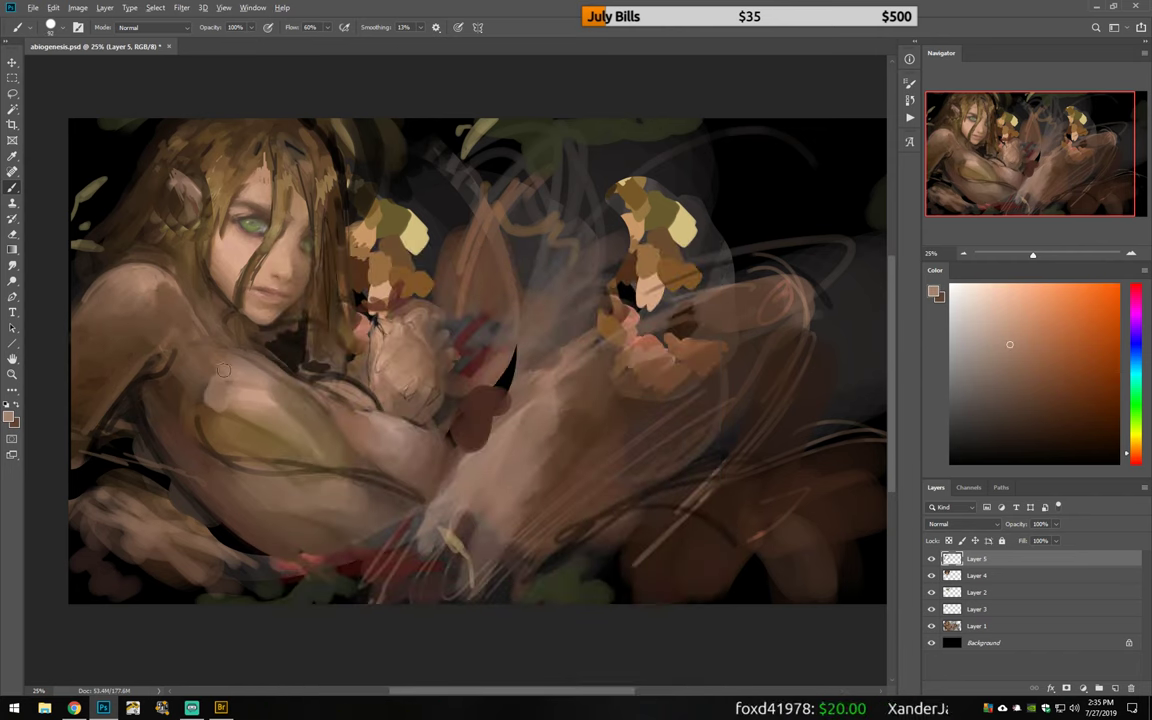
pyautogui.keyDown('alt'); pyautogui.click(290, 328); pyautogui.keyUp('alt')
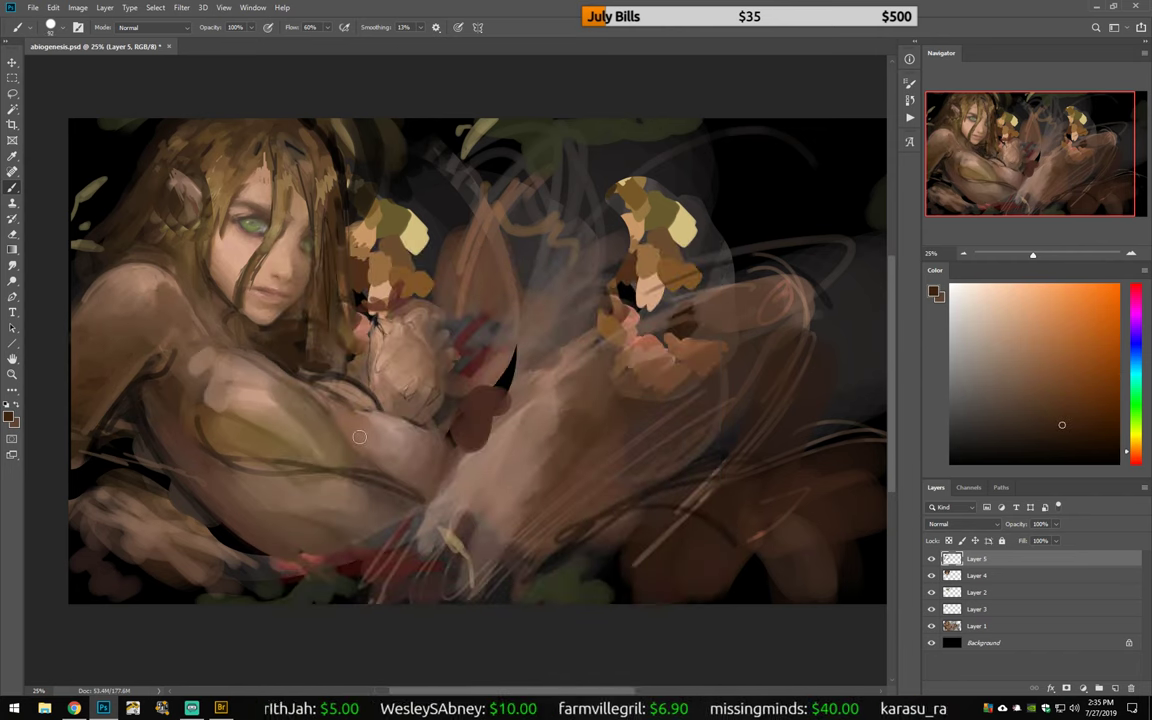
pyautogui.moveTo(220, 245); pyautogui.dragTo(225, 300)
pyautogui.moveTo(180, 232); pyautogui.dragTo(196, 292)
pyautogui.keyDown('alt'); pyautogui.click(200, 300); pyautogui.keyUp('alt')
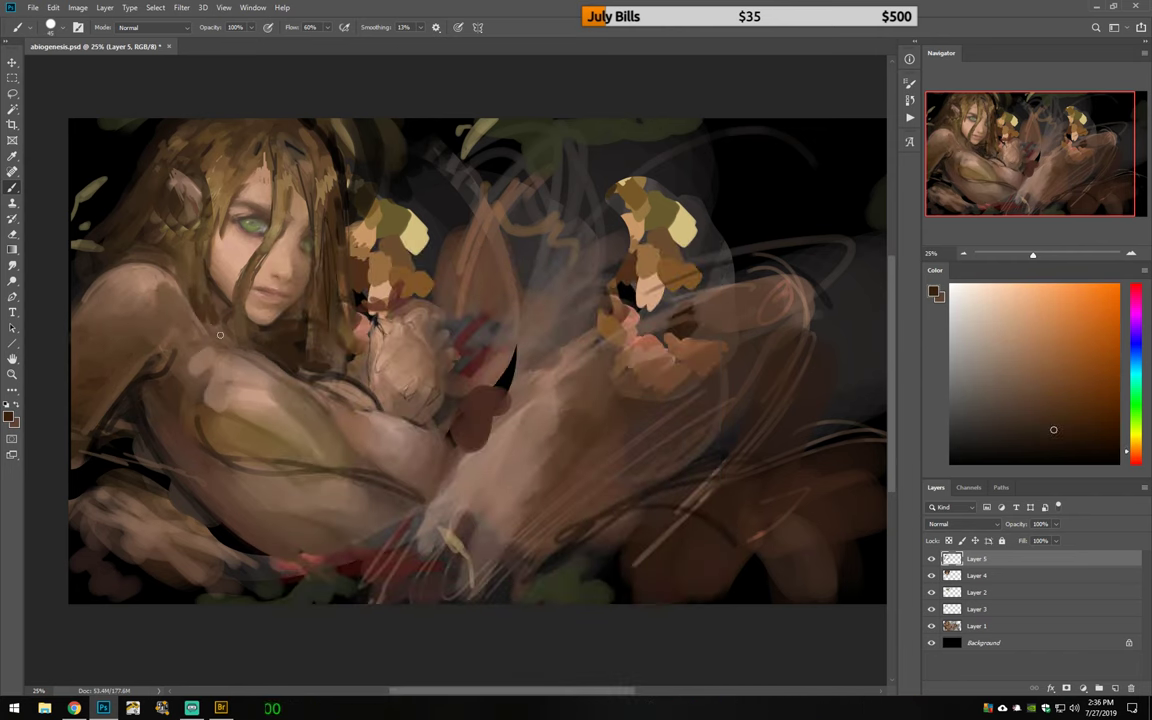
# Step: Paint dark brown strands on top of the head and flip the canvas back
pyautogui.rightClick(373, 226)
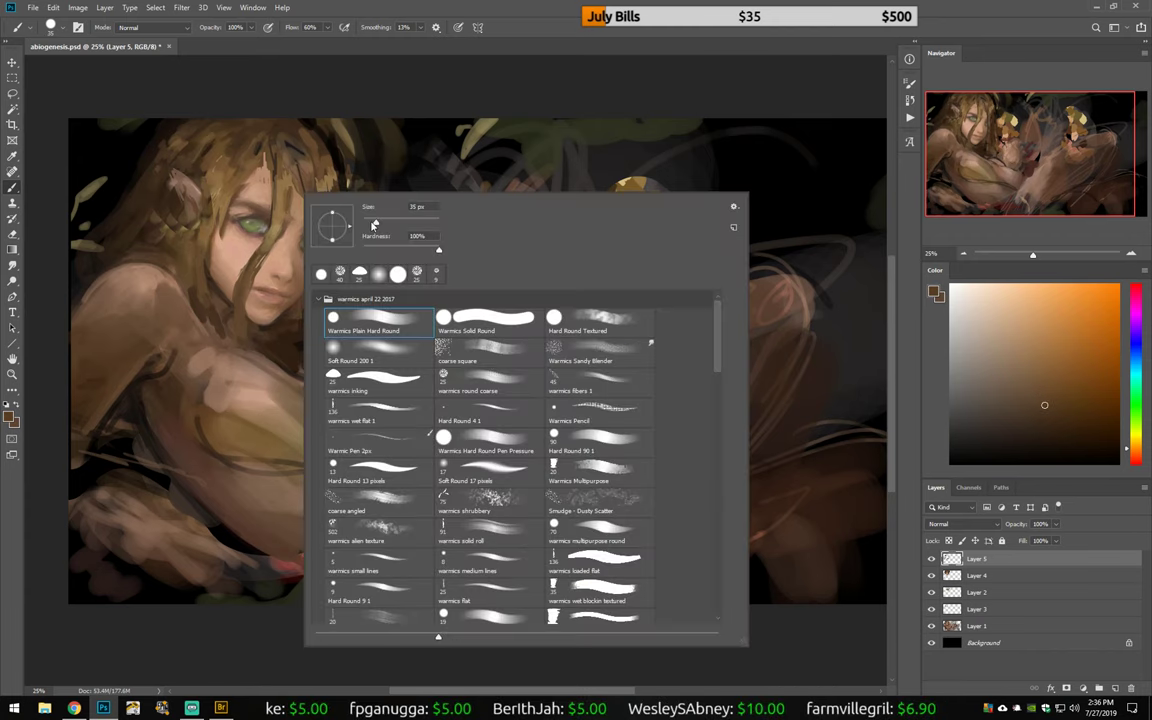
pyautogui.press('Escape')
pyautogui.keyDown('alt'); pyautogui.click(400, 232); pyautogui.keyUp('alt')
pyautogui.keyDown('alt'); pyautogui.click(258, 150); pyautogui.keyUp('alt')
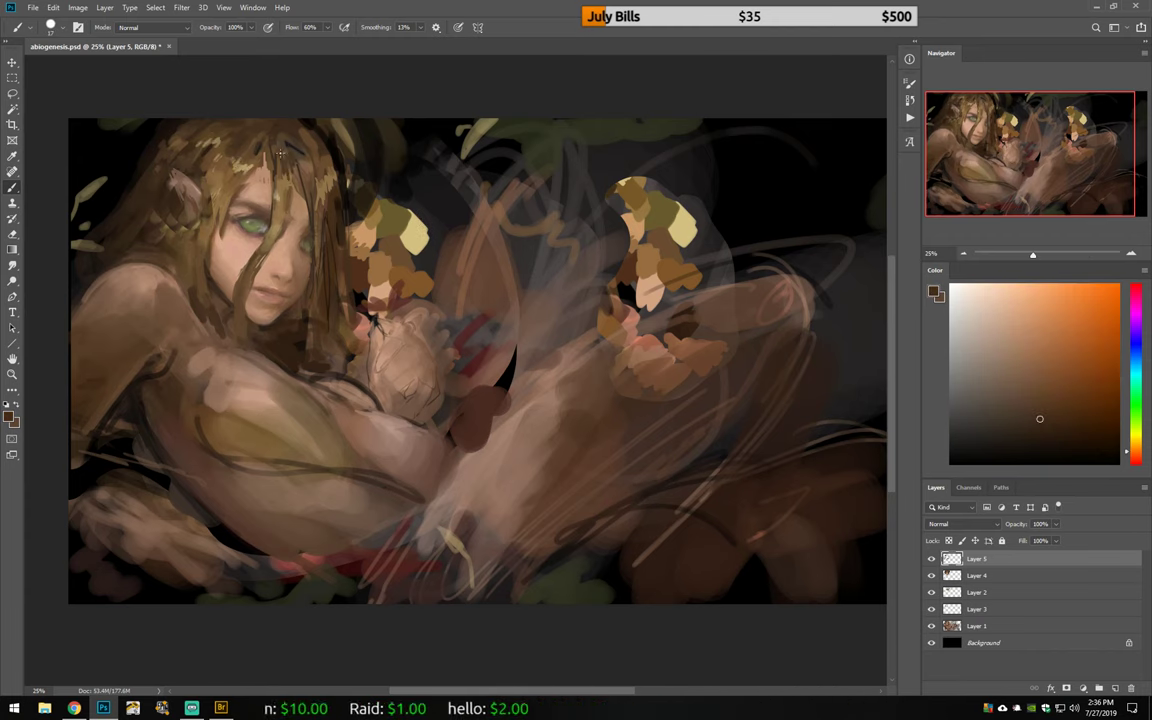
pyautogui.moveTo(260, 152); pyautogui.dragTo(261, 199)
pyautogui.keyDown('alt'); pyautogui.click(257, 143); pyautogui.keyUp('alt')
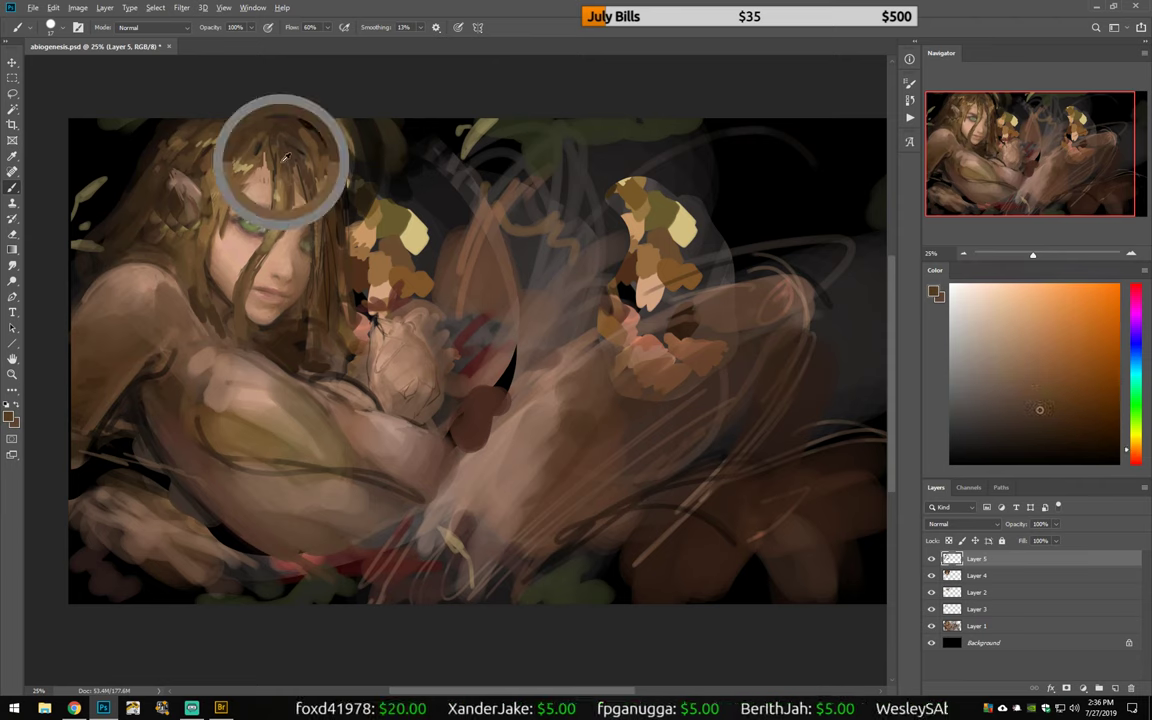
pyautogui.keyDown('alt'); pyautogui.click(262, 248); pyautogui.keyUp('alt')
pyautogui.keyDown('alt'); pyautogui.click(262, 250); pyautogui.keyUp('alt')
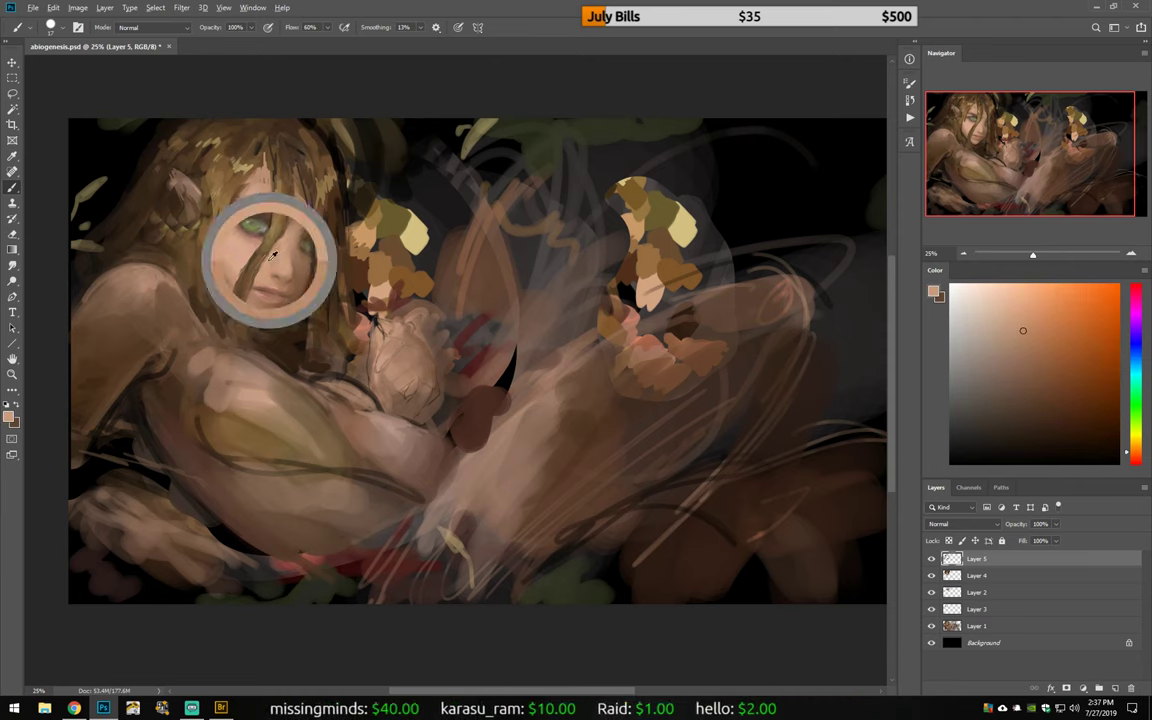
pyautogui.press('h')
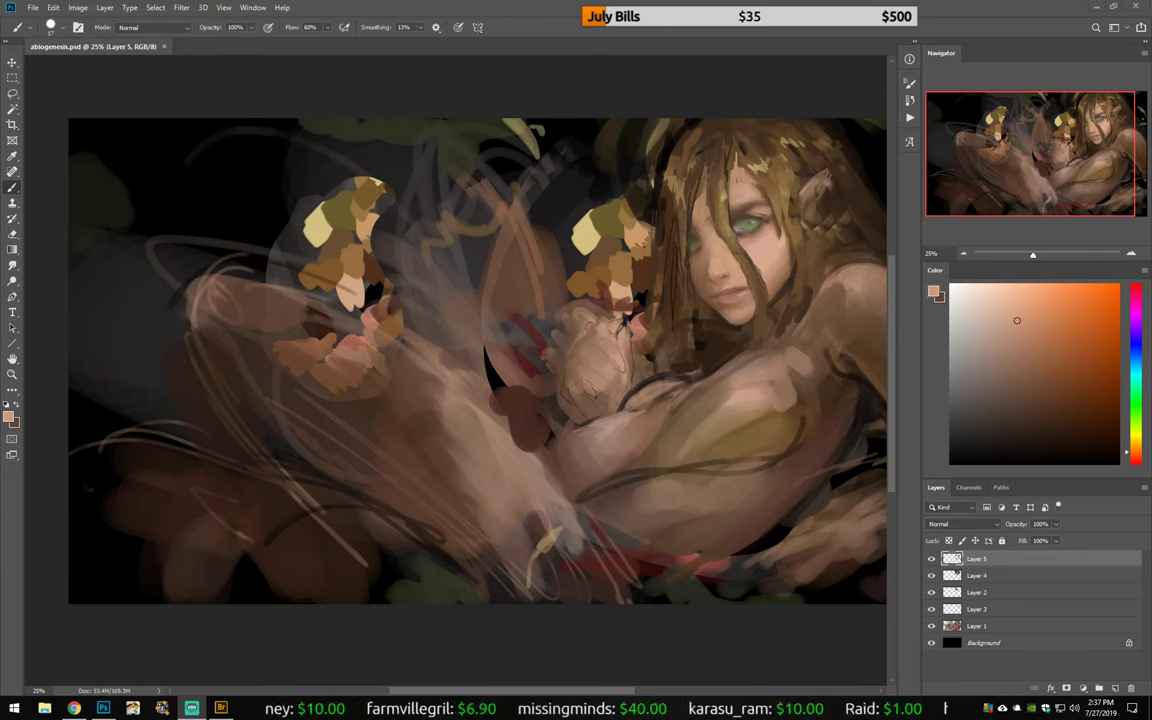
# Step: Paint dark brown hair strands beside and right of the face
pyautogui.keyDown('alt'); pyautogui.click(745, 200); pyautogui.keyUp('alt')
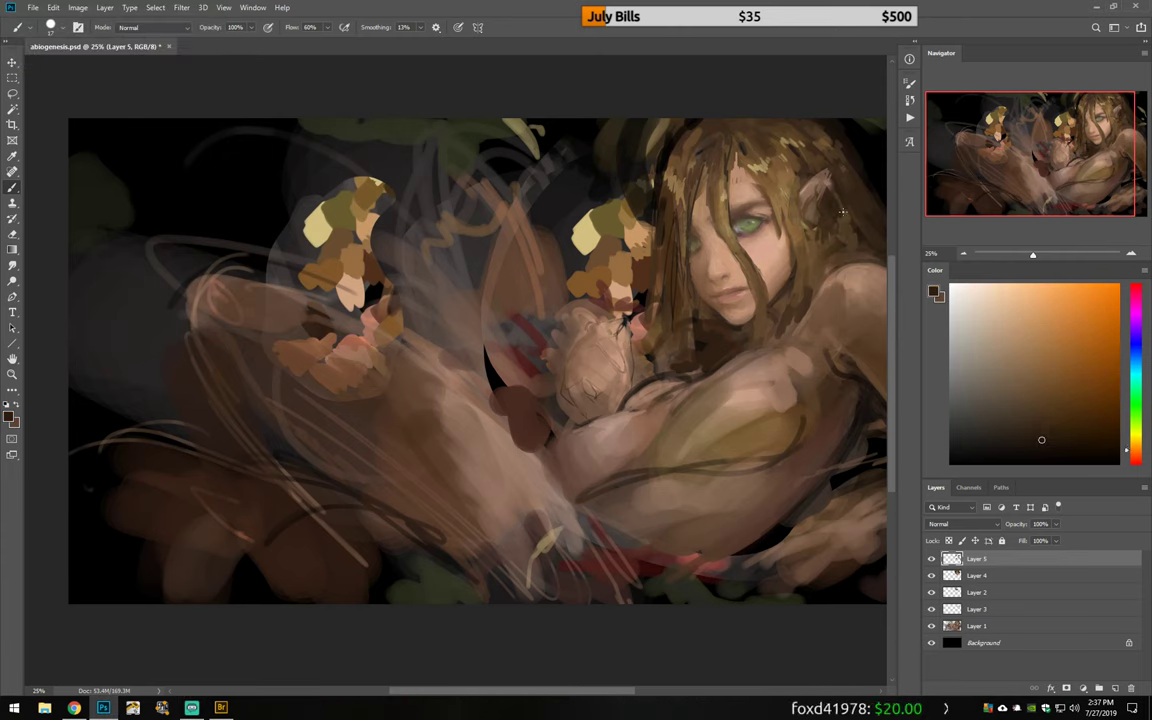
pyautogui.moveTo(623, 118); pyautogui.dragTo(500, 190)
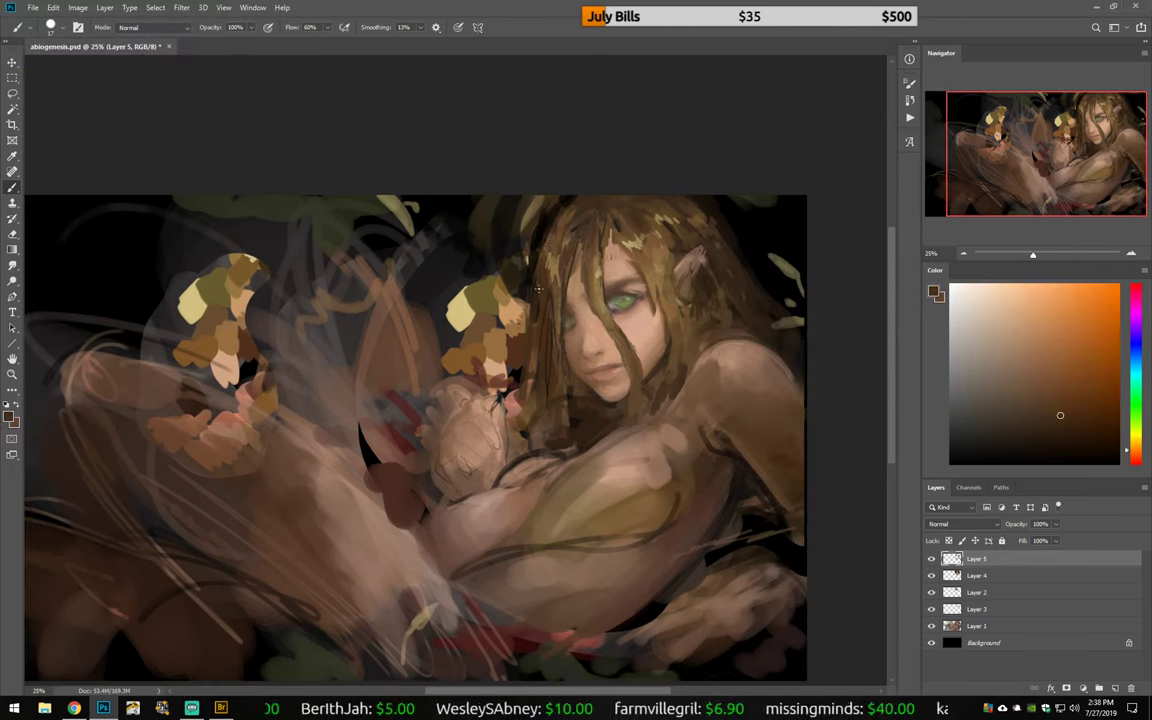
pyautogui.keyDown('alt'); pyautogui.click(600, 330); pyautogui.keyUp('alt')
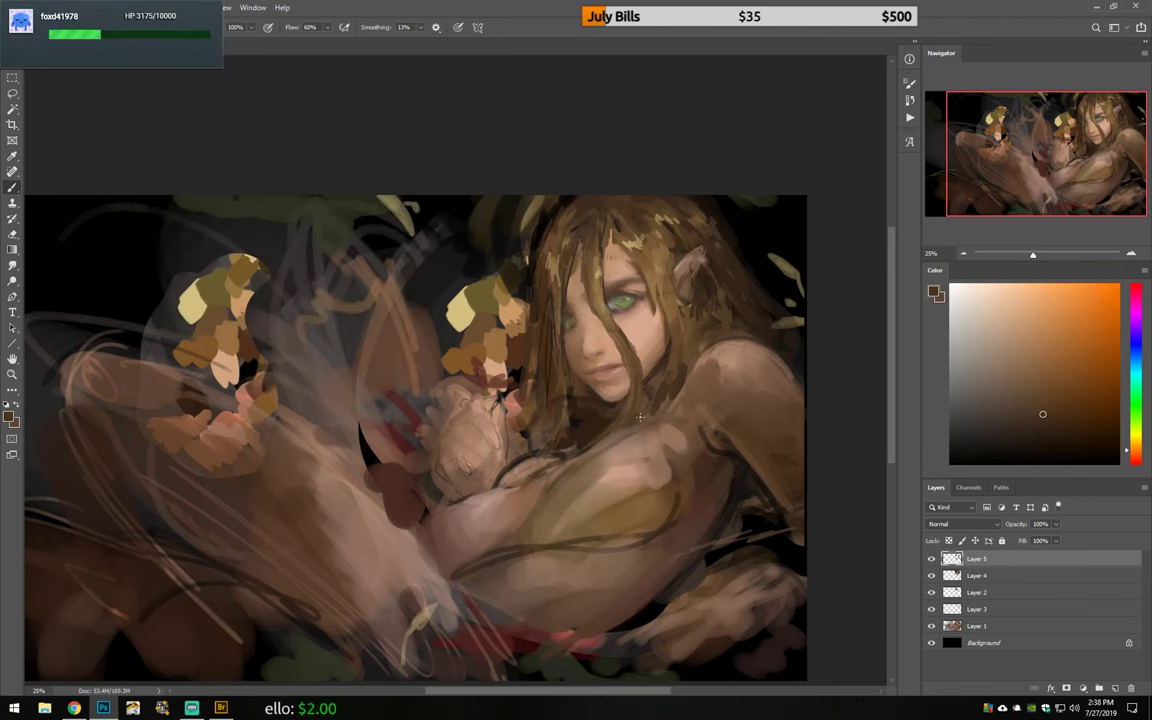
pyautogui.moveTo(595, 262); pyautogui.dragTo(600, 302)
pyautogui.keyDown('alt'); pyautogui.click(671, 325); pyautogui.keyUp('alt')
pyautogui.moveTo(555, 190)
pyautogui.mouseDown()
pyautogui.moveTo(600, 278)
pyautogui.moveTo(650, 300)
pyautogui.moveTo(630, 397)
pyautogui.mouseUp()
pyautogui.keyDown('alt'); pyautogui.click(625, 335); pyautogui.keyUp('alt')
pyautogui.moveTo(622, 332); pyautogui.dragTo(624, 407)
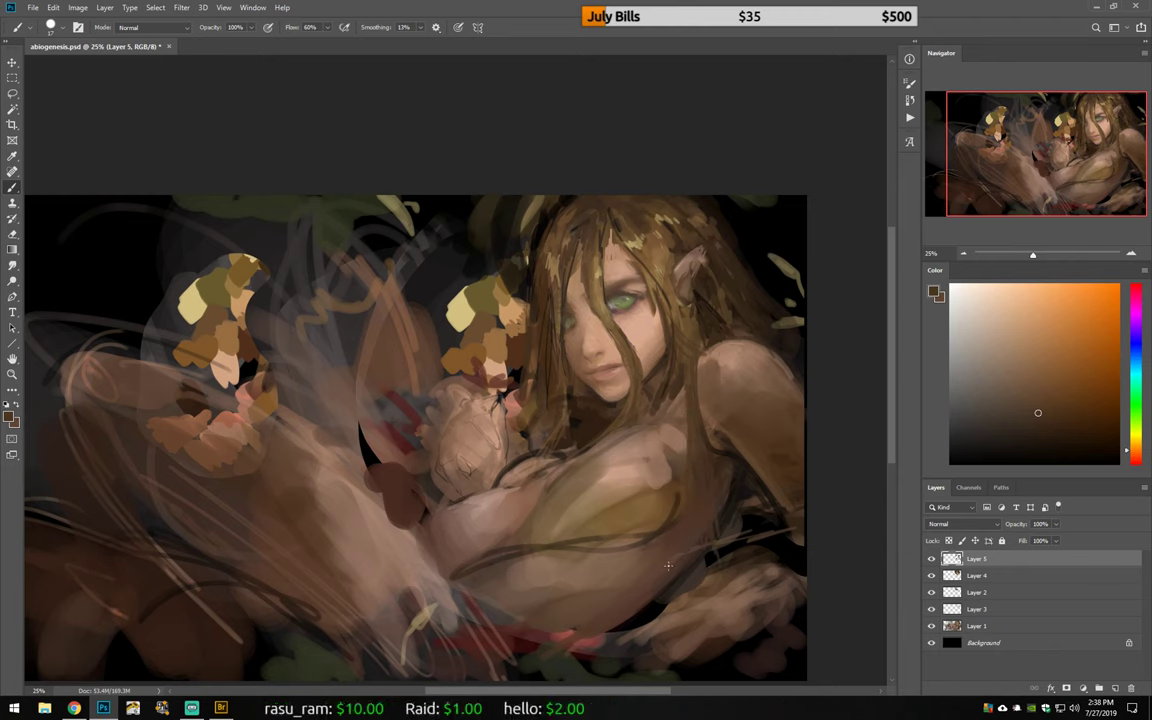
# Step: Repaint the mouth and chin and dab lighter skin tones onto the neck and chest
pyautogui.keyDown('alt'); pyautogui.click(612, 385); pyautogui.keyUp('alt')
pyautogui.moveTo(598, 360)
pyautogui.mouseDown()
pyautogui.moveTo(612, 372)
pyautogui.moveTo(585, 410)
pyautogui.moveTo(540, 380)
pyautogui.mouseUp()
pyautogui.keyDown('alt'); pyautogui.click(595, 395); pyautogui.keyUp('alt')
pyautogui.keyDown('alt'); pyautogui.click(580, 413); pyautogui.keyUp('alt')
pyautogui.keyDown('alt'); pyautogui.click(700, 375); pyautogui.keyUp('alt')
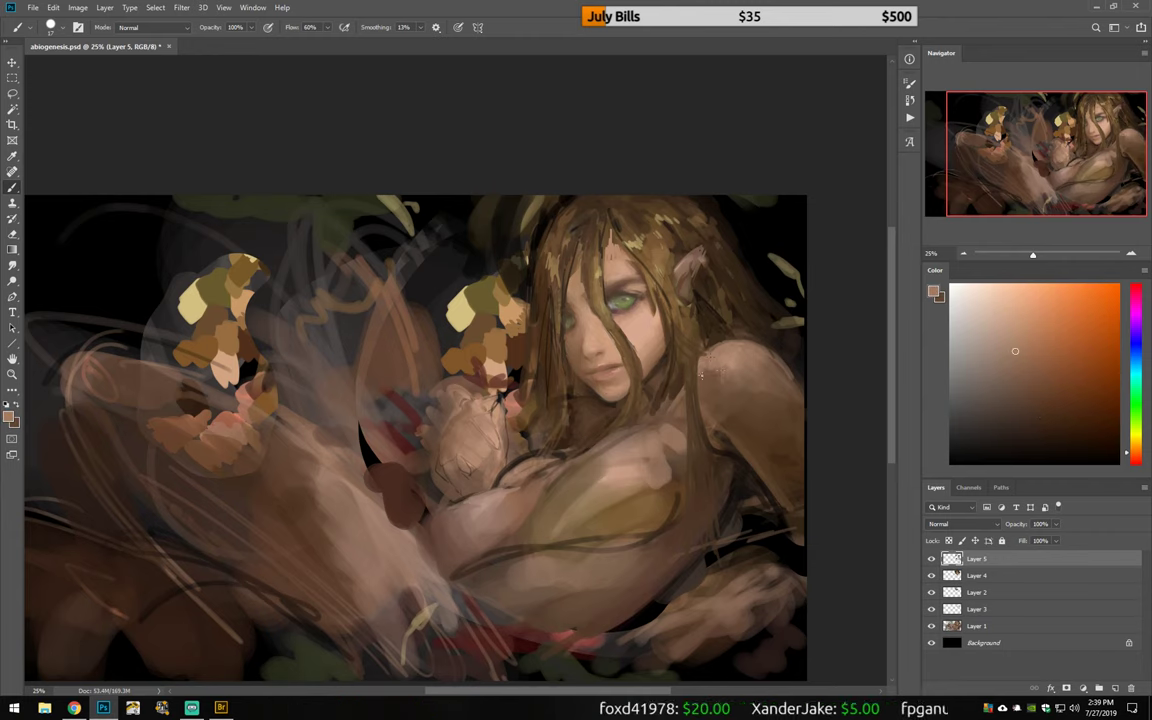
pyautogui.keyDown('alt'); pyautogui.click(645, 342); pyautogui.keyUp('alt')
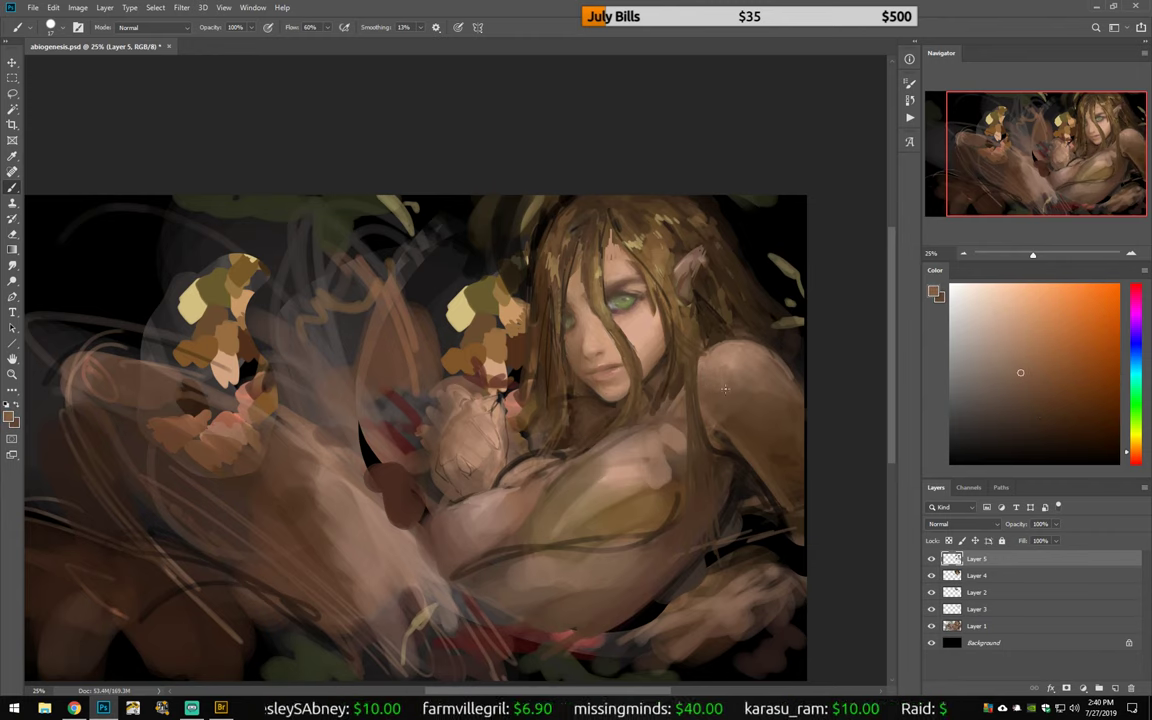
pyautogui.press('h')
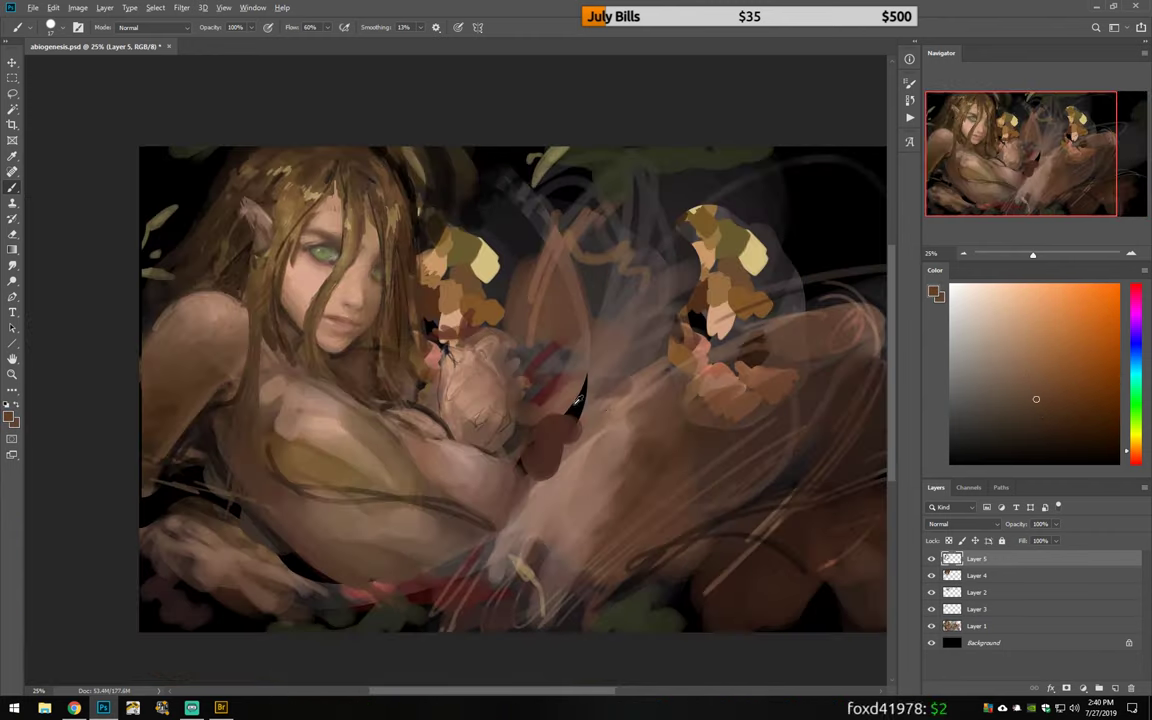
# Step: Sample lighter and darker skin and hair tones, then mirror the canvas back
pyautogui.keyDown('alt'); pyautogui.click(510, 378); pyautogui.keyUp('alt')
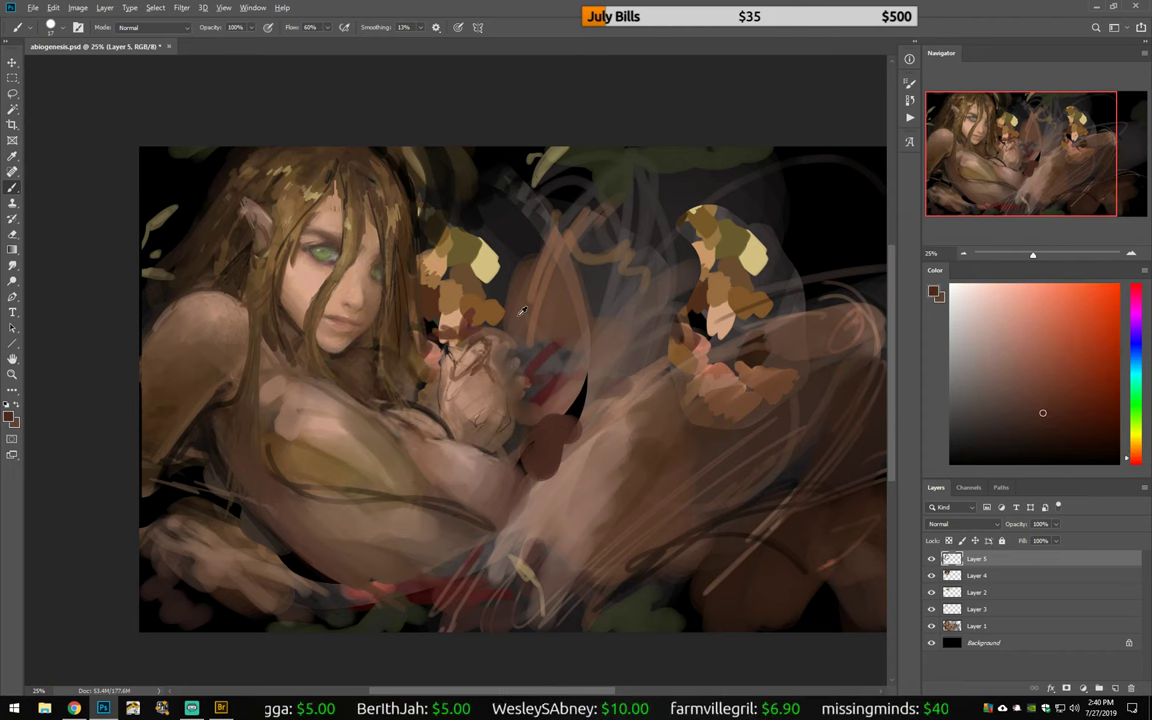
pyautogui.keyDown('alt'); pyautogui.click(427, 319); pyautogui.keyUp('alt')
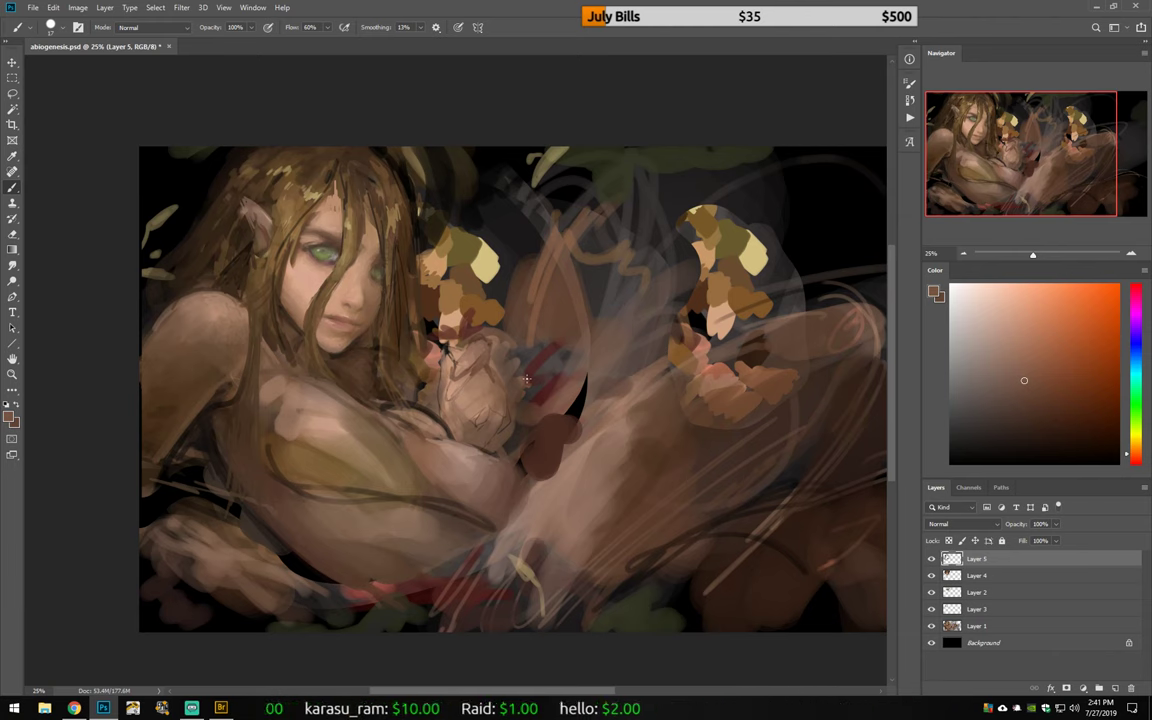
pyautogui.keyDown('alt'); pyautogui.click(354, 196); pyautogui.keyUp('alt')
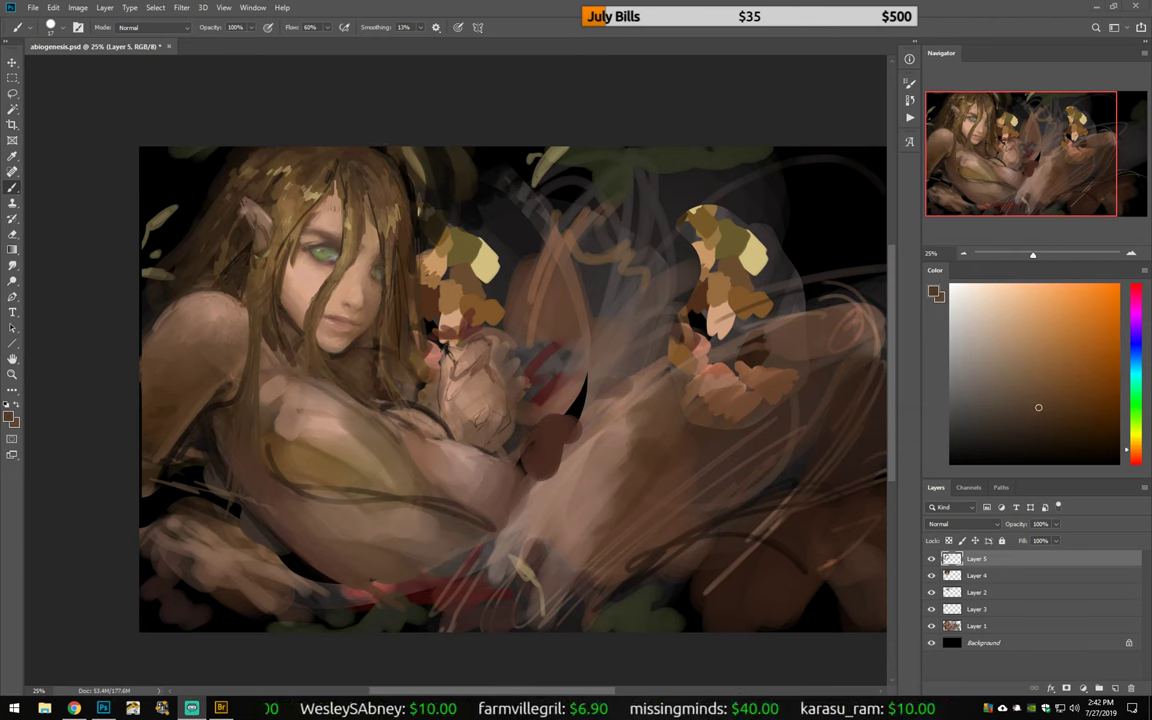
pyautogui.keyDown('alt'); pyautogui.click(513, 335); pyautogui.keyUp('alt')
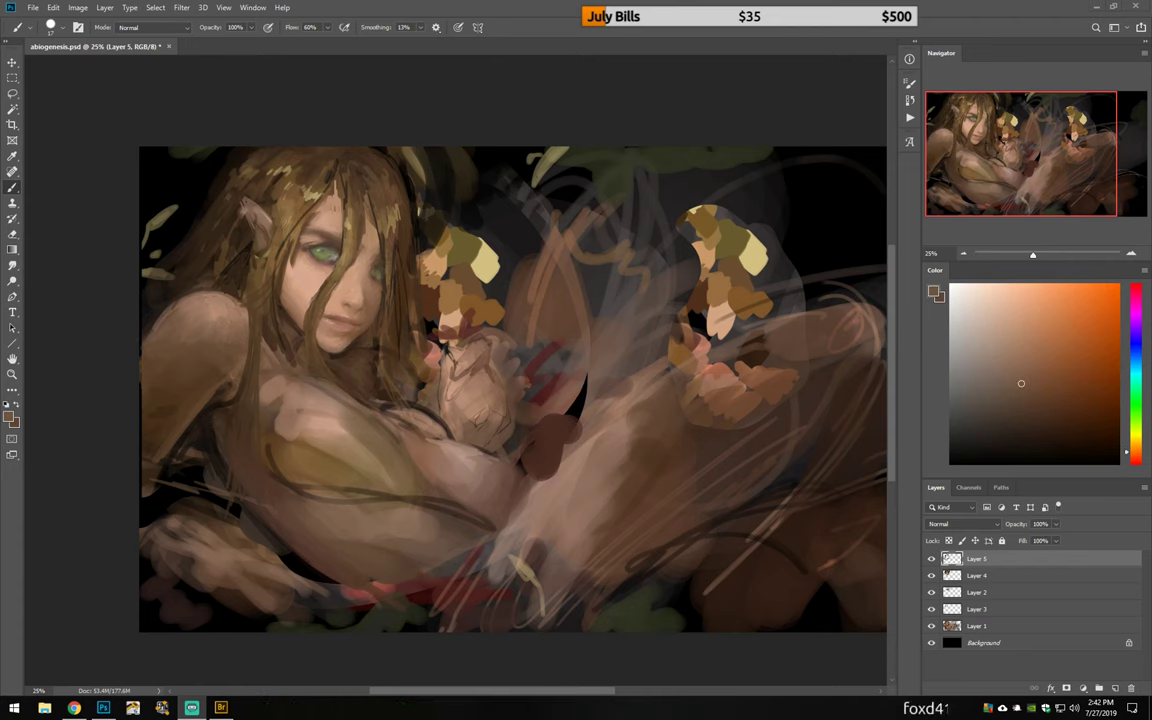
pyautogui.keyDown('alt'); pyautogui.click(425, 390); pyautogui.keyUp('alt')
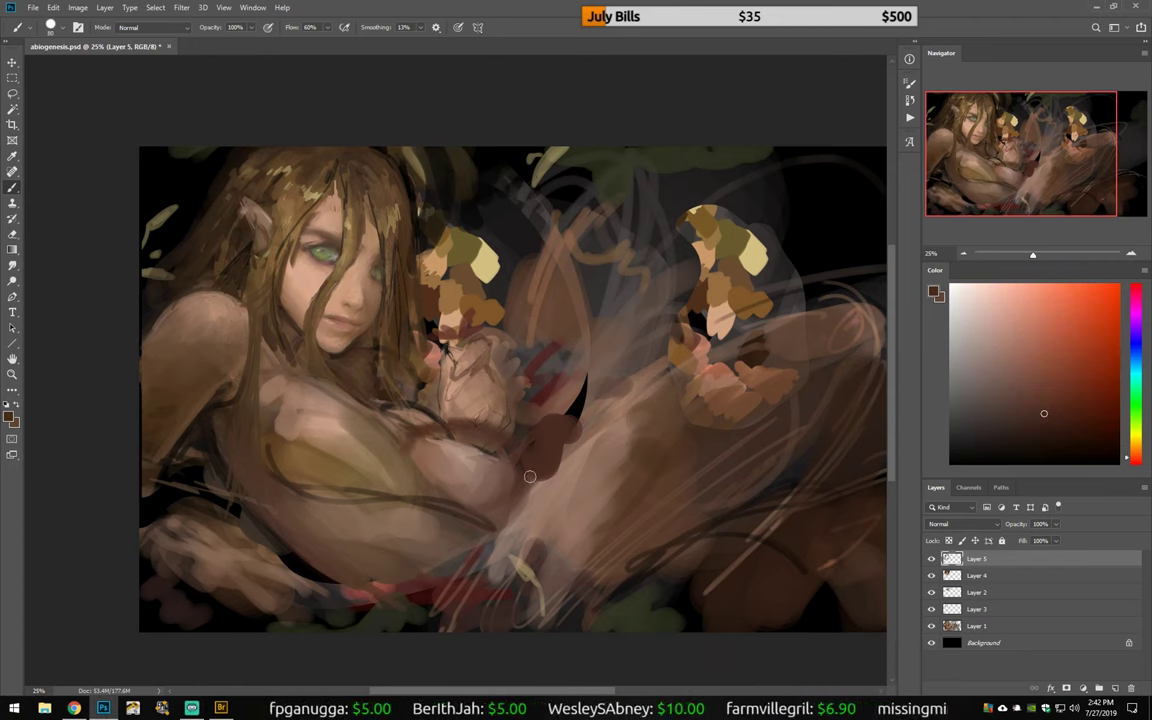
pyautogui.keyDown('alt'); pyautogui.click(502, 435); pyautogui.keyUp('alt')
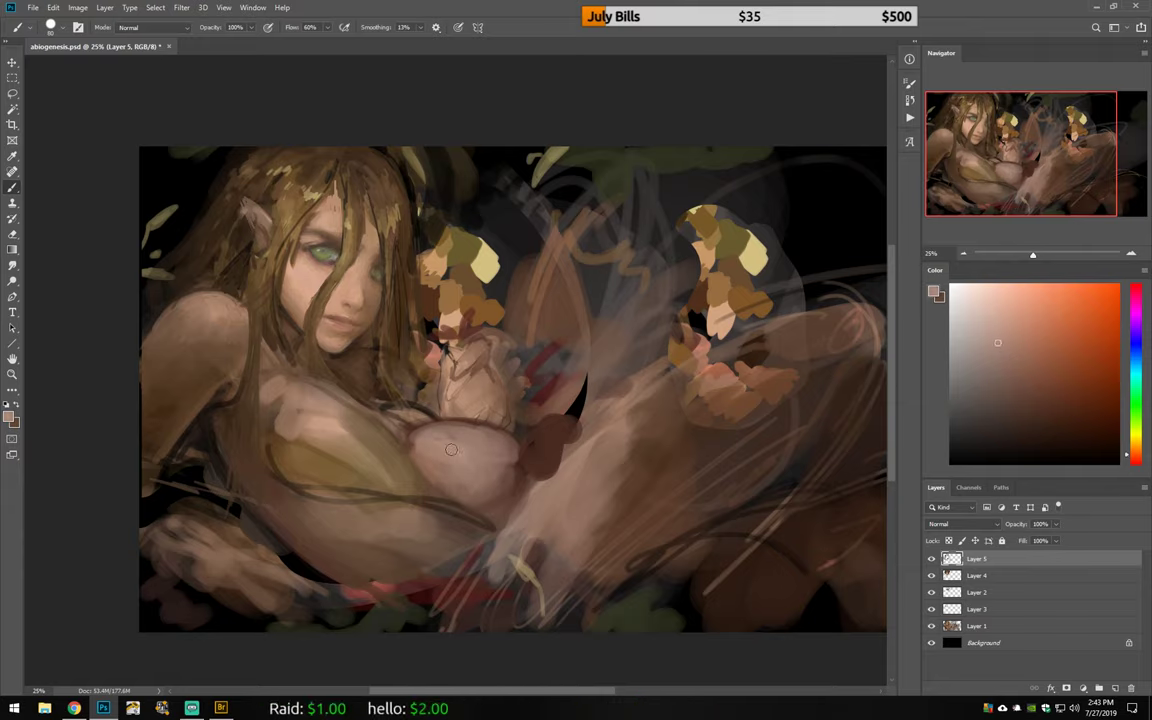
pyautogui.hotkey('ctrl', 'shift', 'h')
pyautogui.keyDown('alt'); pyautogui.click(385, 483); pyautogui.keyUp('alt')
pyautogui.hscroll(5, 385, 483)
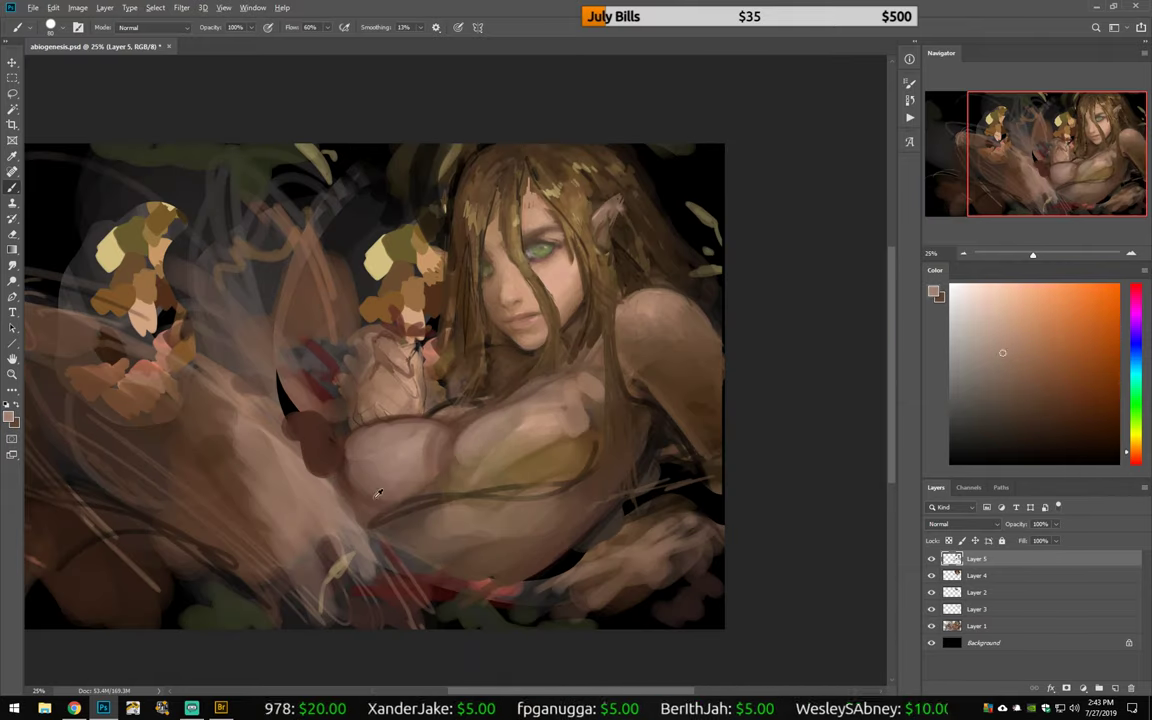
# Step: Paint lighter pink strokes on the chest and dark brown strokes along the chest and arm
pyautogui.keyDown('alt'); pyautogui.click(315, 420); pyautogui.keyUp('alt')
pyautogui.moveTo(320, 415); pyautogui.dragTo(435, 426)
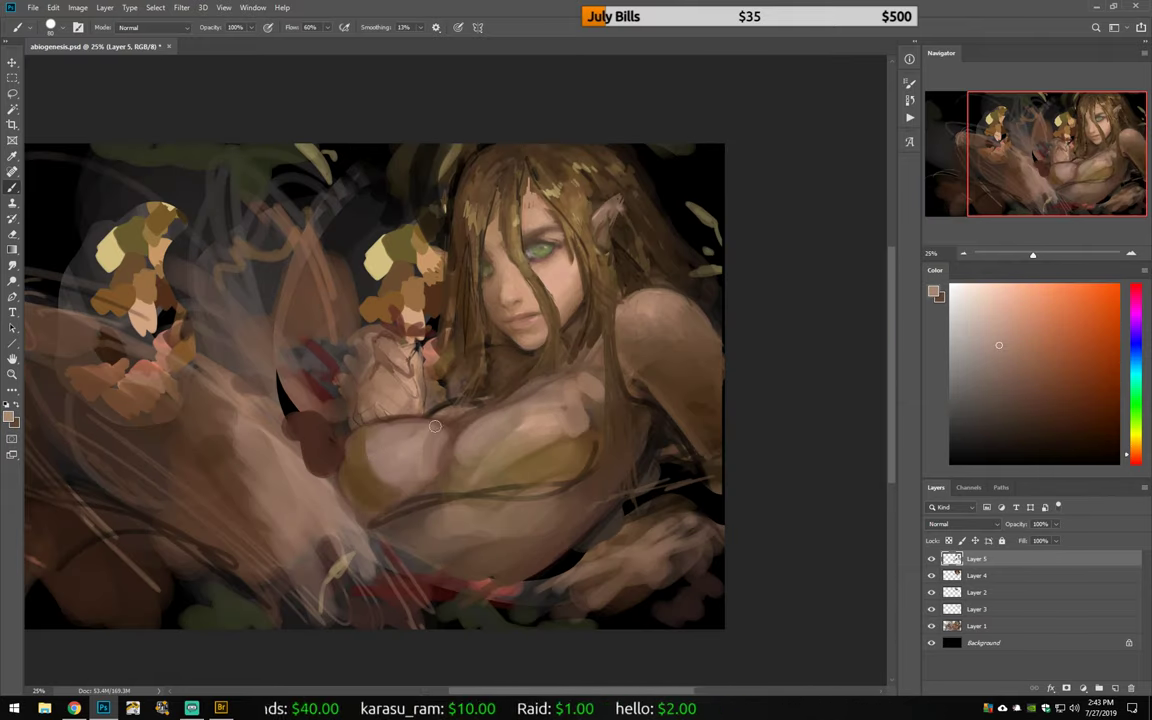
pyautogui.moveTo(80, 470); pyautogui.dragTo(260, 500)
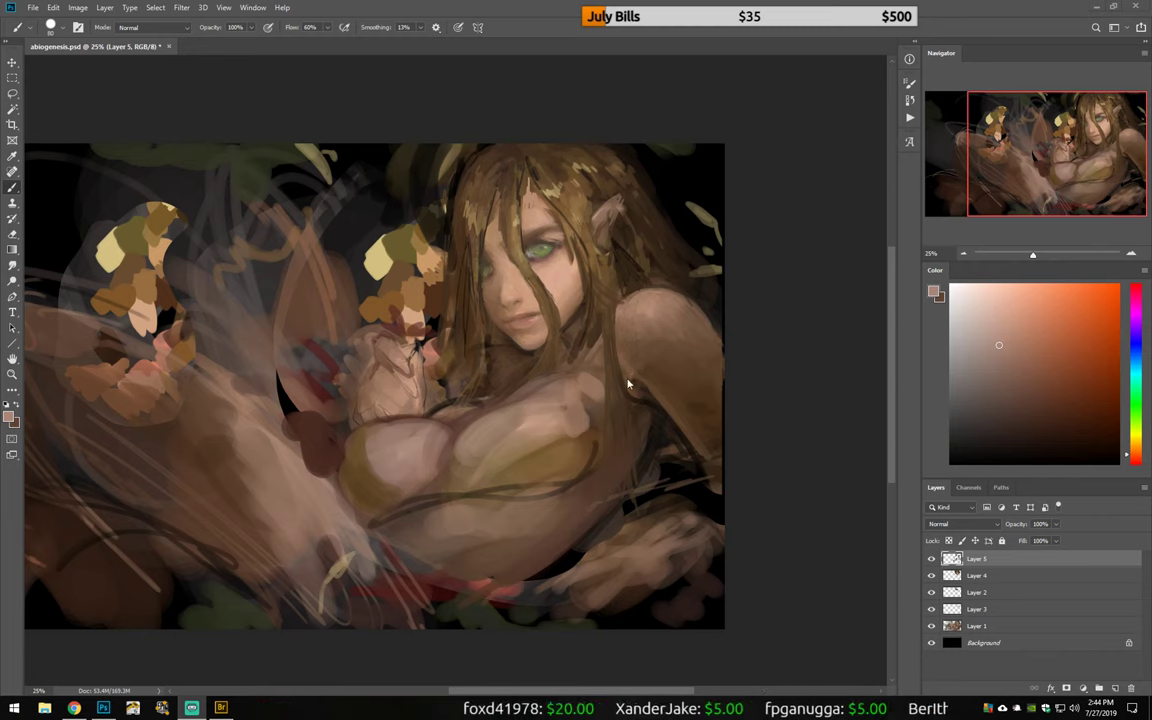
pyautogui.hotkey('ctrl', 'shift', 'h')
pyautogui.moveTo(229, 398); pyautogui.dragTo(533, 435)
pyautogui.keyDown('alt'); pyautogui.click(365, 458); pyautogui.keyUp('alt')
pyautogui.moveTo(358, 455)
pyautogui.mouseDown()
pyautogui.moveTo(415, 485)
pyautogui.moveTo(455, 540)
pyautogui.mouseUp()
pyautogui.moveTo(330, 470)
pyautogui.mouseDown()
pyautogui.moveTo(343, 455)
pyautogui.moveTo(312, 438)
pyautogui.mouseUp()
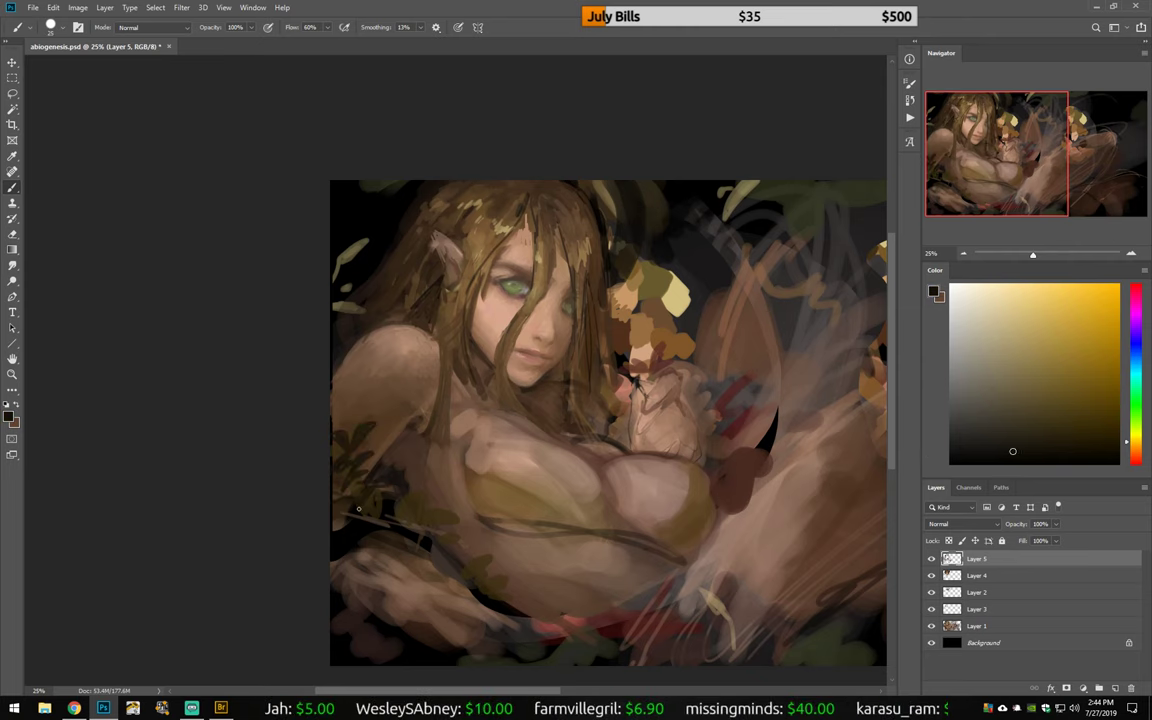
# Step: Add a new Layer 6 and shift the head and hair about 20 px left
pyautogui.hscroll(3, 564, 504)
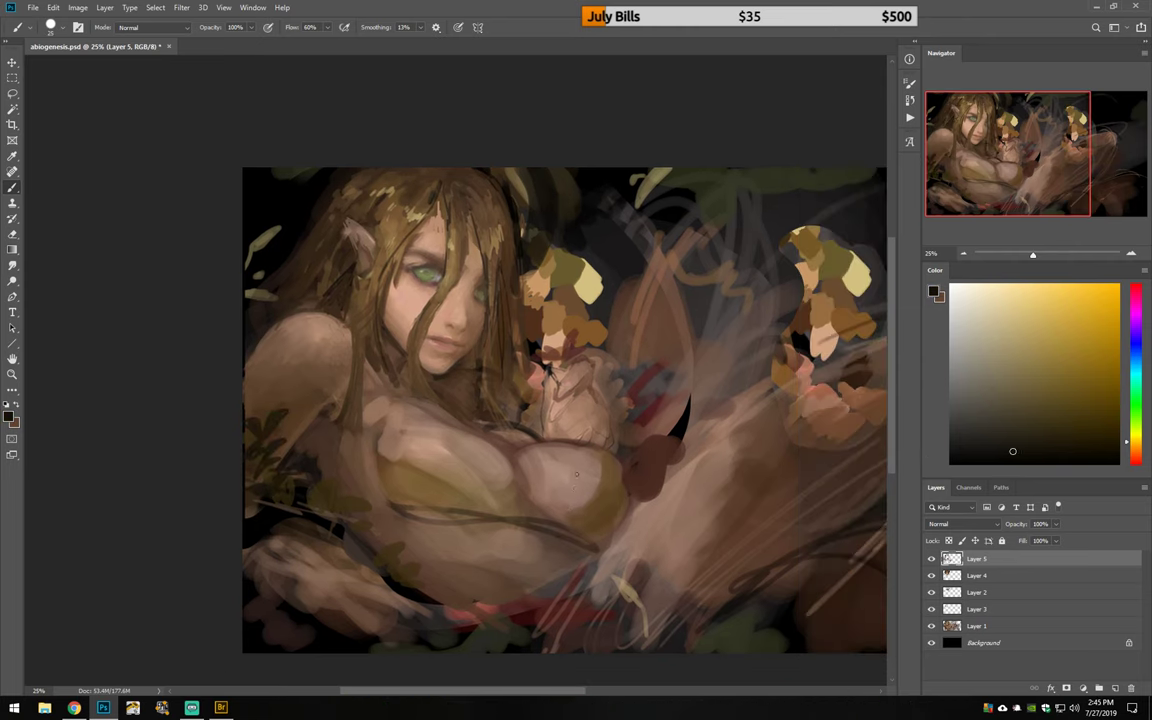
pyautogui.press('l')
pyautogui.moveTo(300, 170); pyautogui.dragTo(290, 180)
pyautogui.hotkey('ctrl', 'j')
pyautogui.press('v')
pyautogui.moveTo(533, 462); pyautogui.dragTo(513, 462)
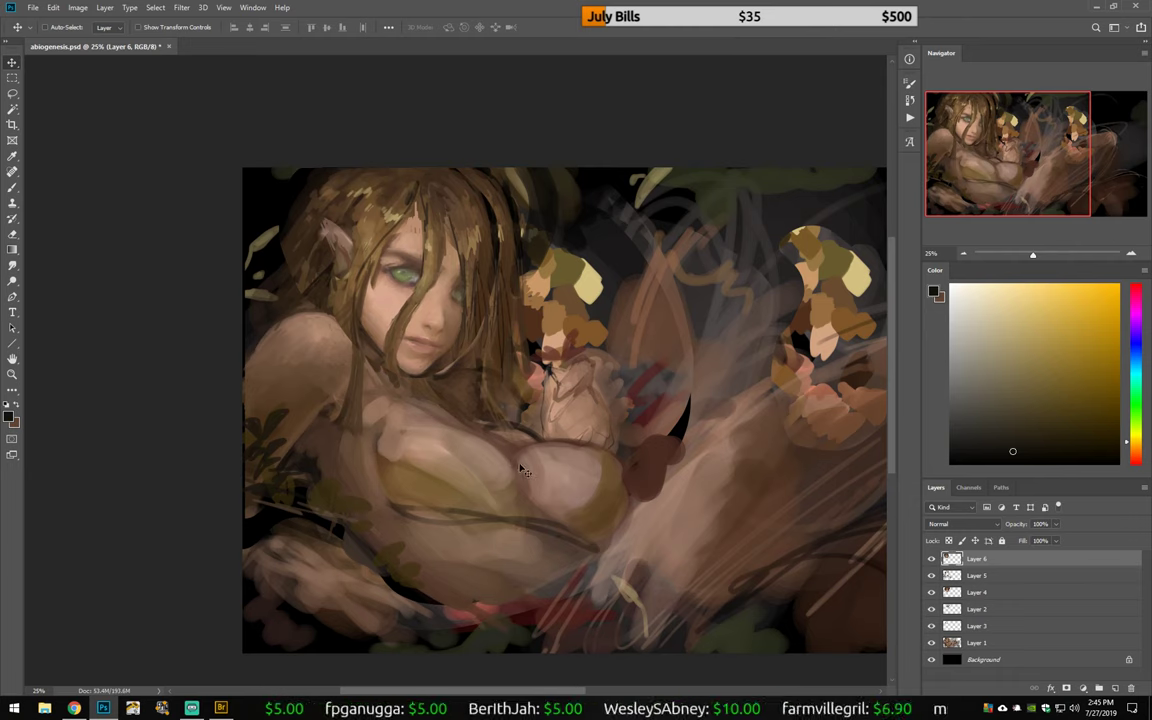
# Step: Switch to the Brush, sample dark and orange-brown tones, and mirror the canvas horizontally
pyautogui.press('b')
pyautogui.keyDown('alt'); pyautogui.click(400, 355); pyautogui.keyUp('alt')
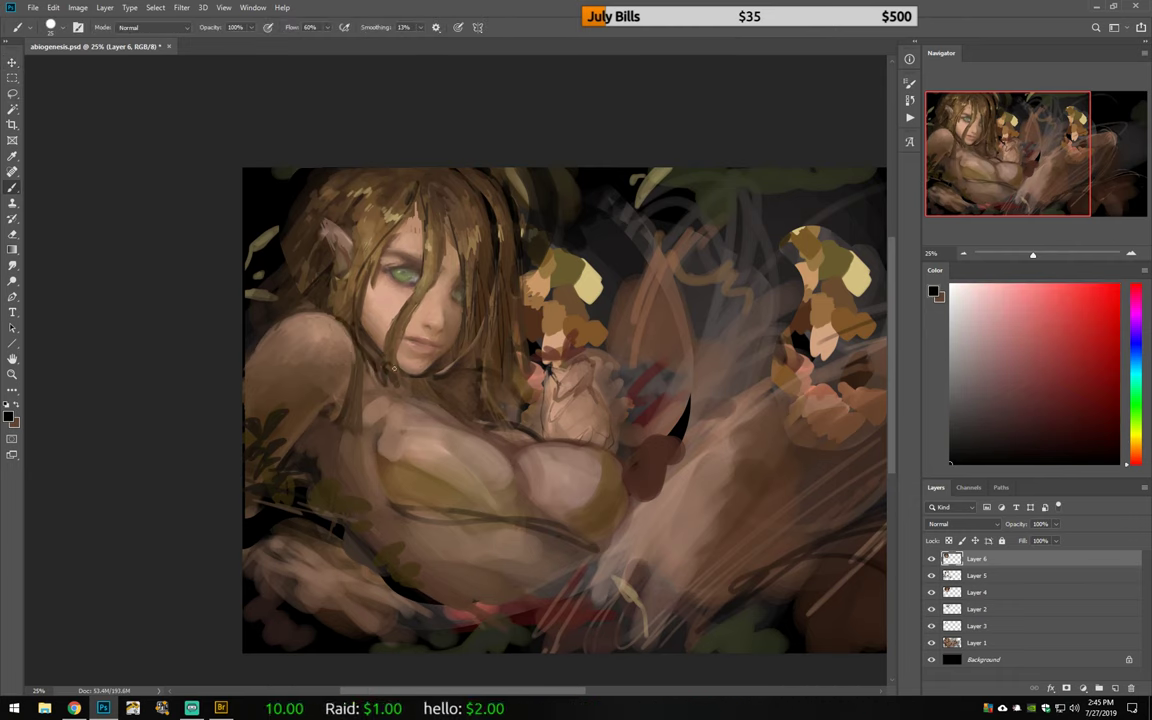
pyautogui.keyDown('alt'); pyautogui.click(295, 446); pyautogui.keyUp('alt')
pyautogui.hotkey('ctrl', 'shift', 'h')
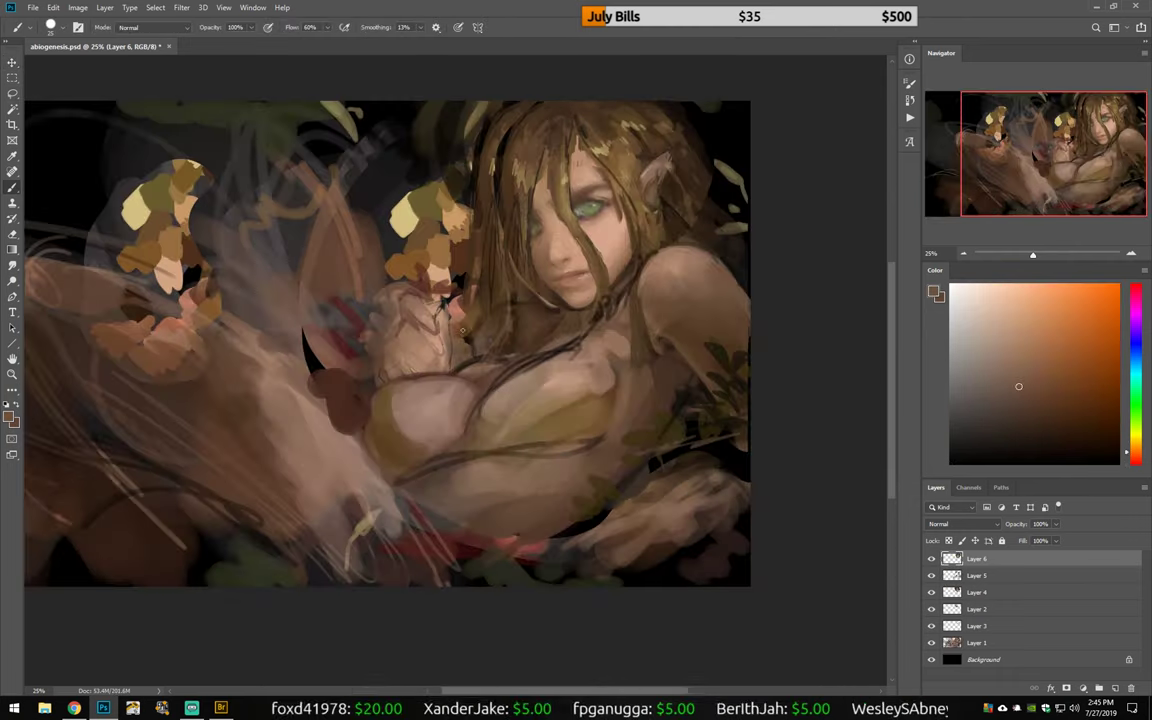
pyautogui.rightClick(462, 330)
pyautogui.press('Escape')
# Step: Smooth the chest and upper body with sampled pinkish and brown skin tones, then enlarge the brush
pyautogui.keyDown('alt'); pyautogui.click(425, 375); pyautogui.keyUp('alt')
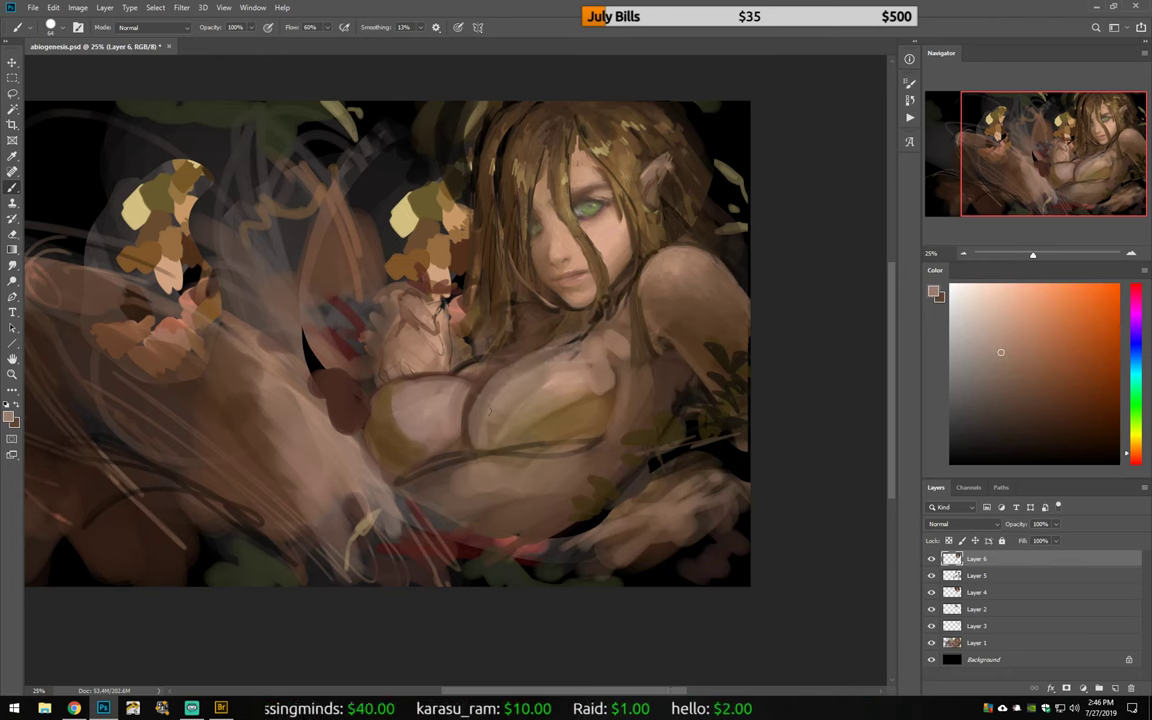
pyautogui.keyDown('alt'); pyautogui.click(461, 354); pyautogui.keyUp('alt')
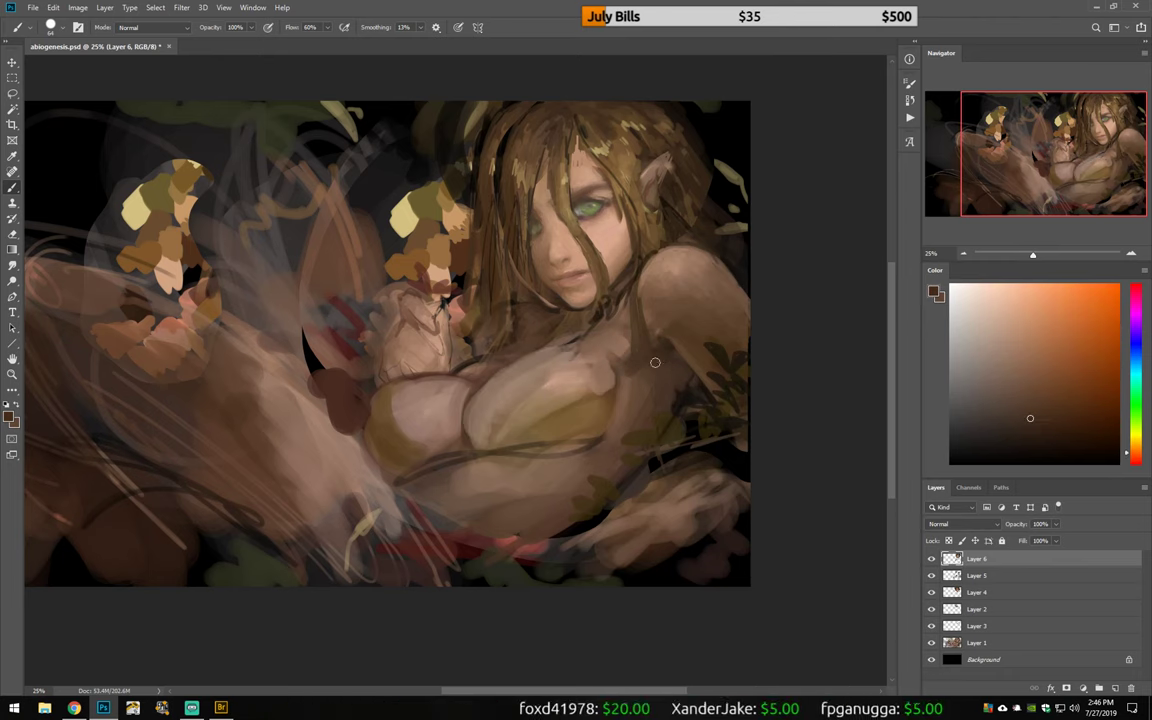
pyautogui.keyDown('alt'); pyautogui.click(484, 379); pyautogui.keyUp('alt')
pyautogui.moveTo(440, 340)
pyautogui.mouseDown()
pyautogui.moveTo(422, 402)
pyautogui.moveTo(332, 360)
pyautogui.mouseUp()
pyautogui.keyDown('alt'); pyautogui.click(405, 440); pyautogui.keyUp('alt')
pyautogui.moveTo(405, 445); pyautogui.dragTo(495, 480)
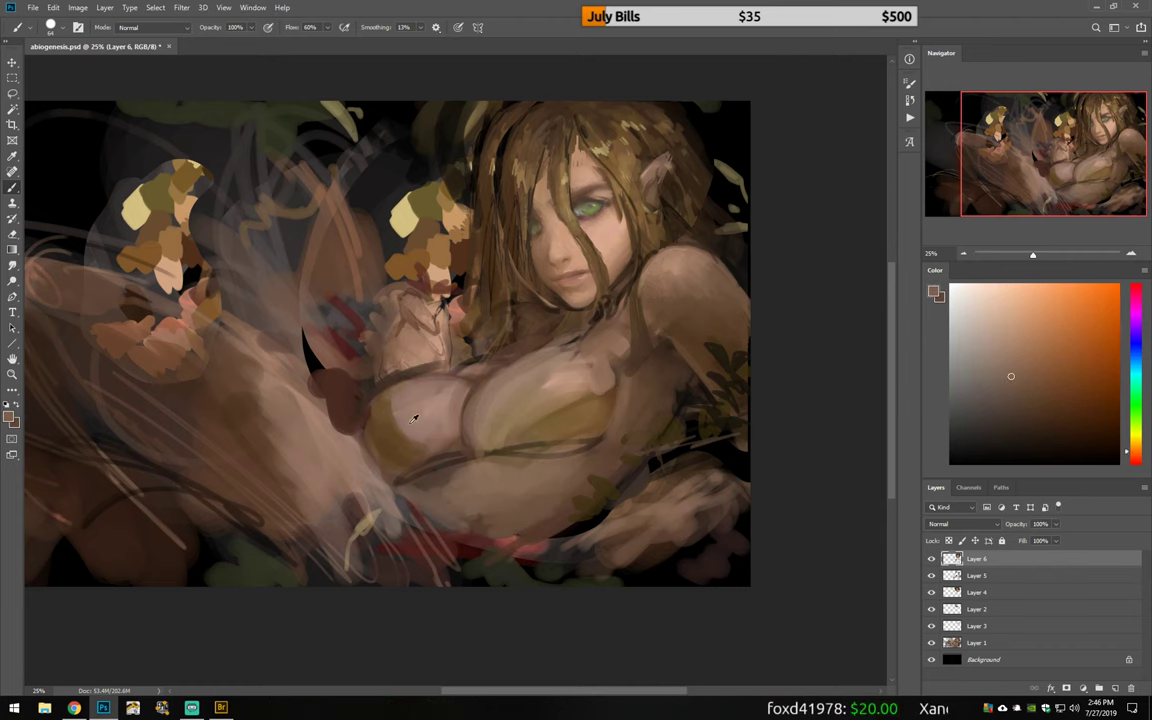
pyautogui.moveTo(144, 374); pyautogui.dragTo(231, 437)
pyautogui.press(']')
pyautogui.press(']')
pyautogui.press(']')
pyautogui.keyDown('alt'); pyautogui.click(142, 412); pyautogui.keyUp('alt')
# Step: Paint over the raised thigh with sampled orange-brown skin strokes
pyautogui.keyDown('alt'); pyautogui.click(129, 360); pyautogui.keyUp('alt')
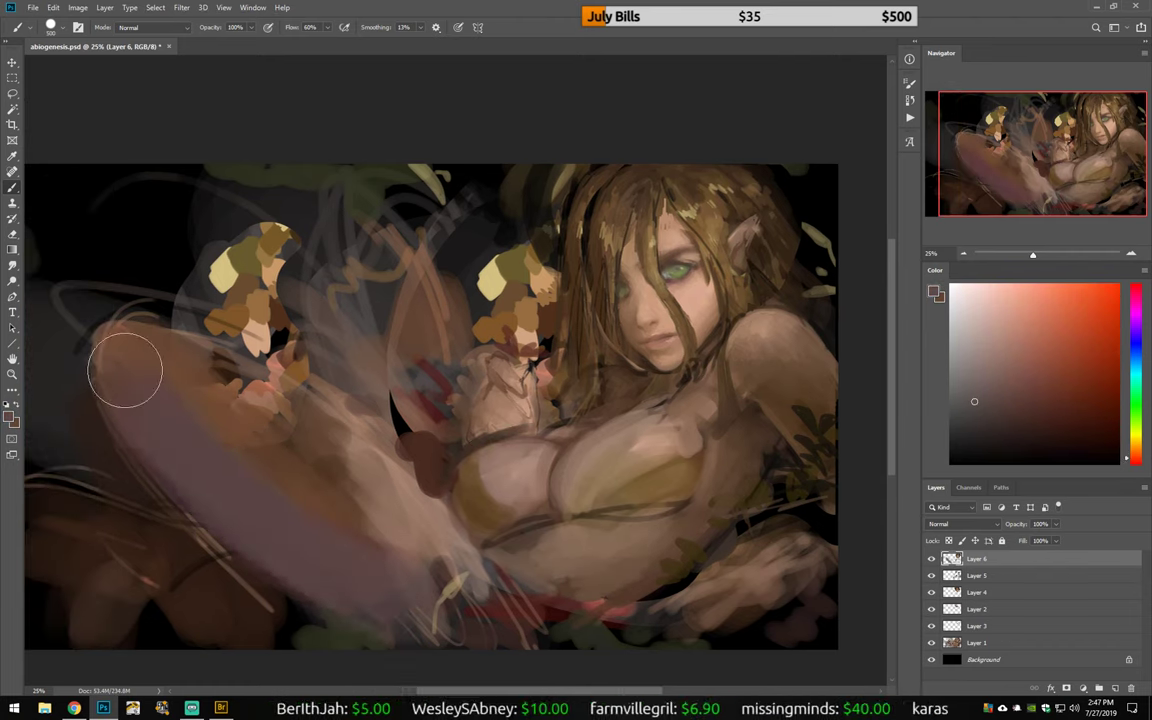
pyautogui.moveTo(129, 360); pyautogui.dragTo(290, 520)
pyautogui.moveTo(180, 330); pyautogui.dragTo(320, 470)
pyautogui.moveTo(331, 554); pyautogui.dragTo(373, 540)
pyautogui.press('[')
pyautogui.press('[')
pyautogui.press('[')
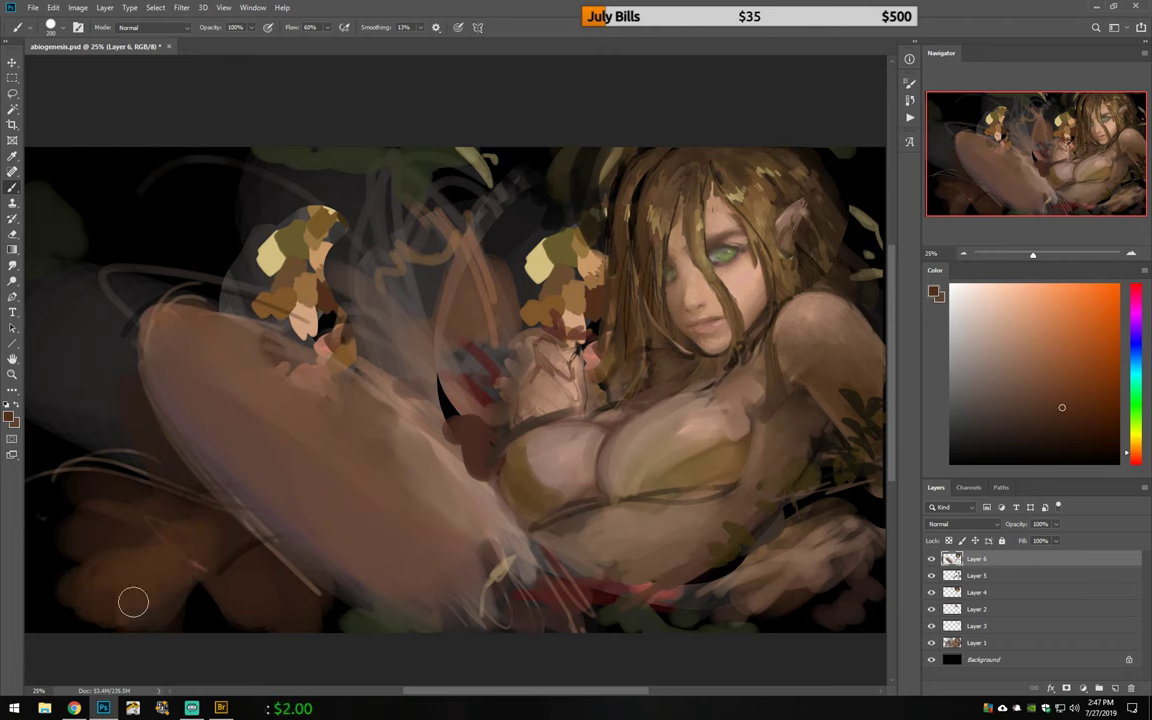
# Step: Sample tan and darker skin tones around the torso and chest, flipping the canvas to check
pyautogui.keyDown('alt'); pyautogui.click(399, 481); pyautogui.keyUp('alt')
pyautogui.press('h')
pyautogui.moveTo(378, 630); pyautogui.dragTo(501, 660)
pyautogui.keyDown('alt'); pyautogui.click(476, 424); pyautogui.keyUp('alt')
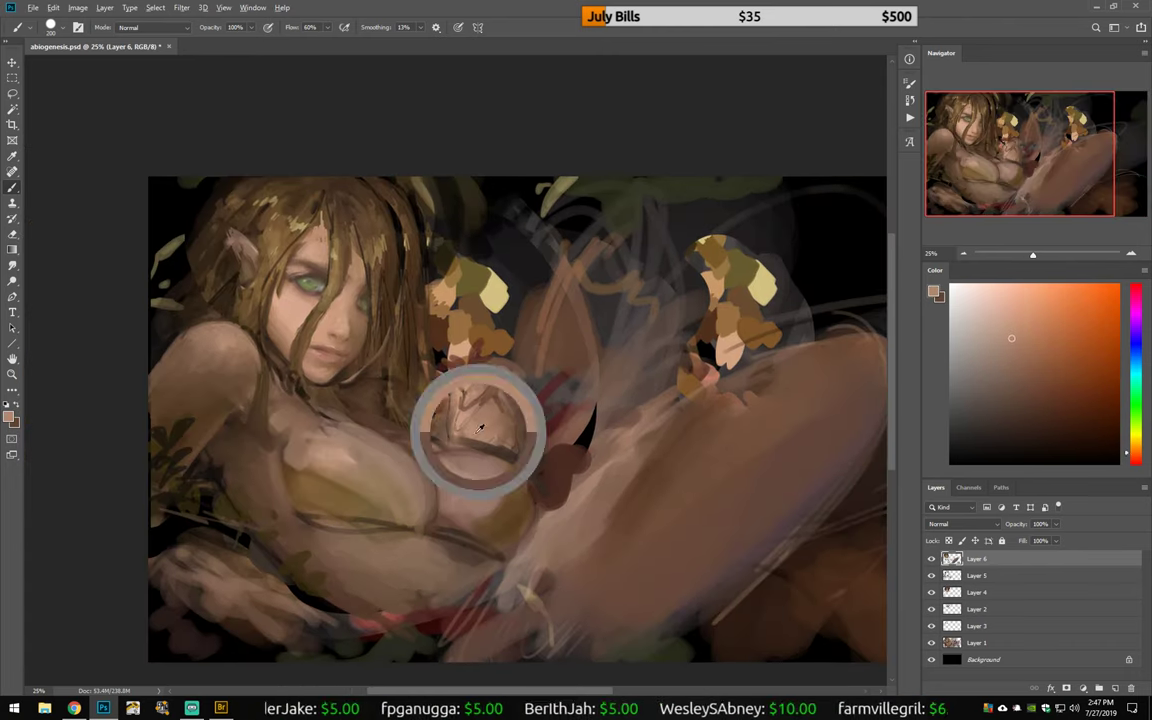
pyautogui.keyDown('alt'); pyautogui.click(497, 413); pyautogui.keyUp('alt')
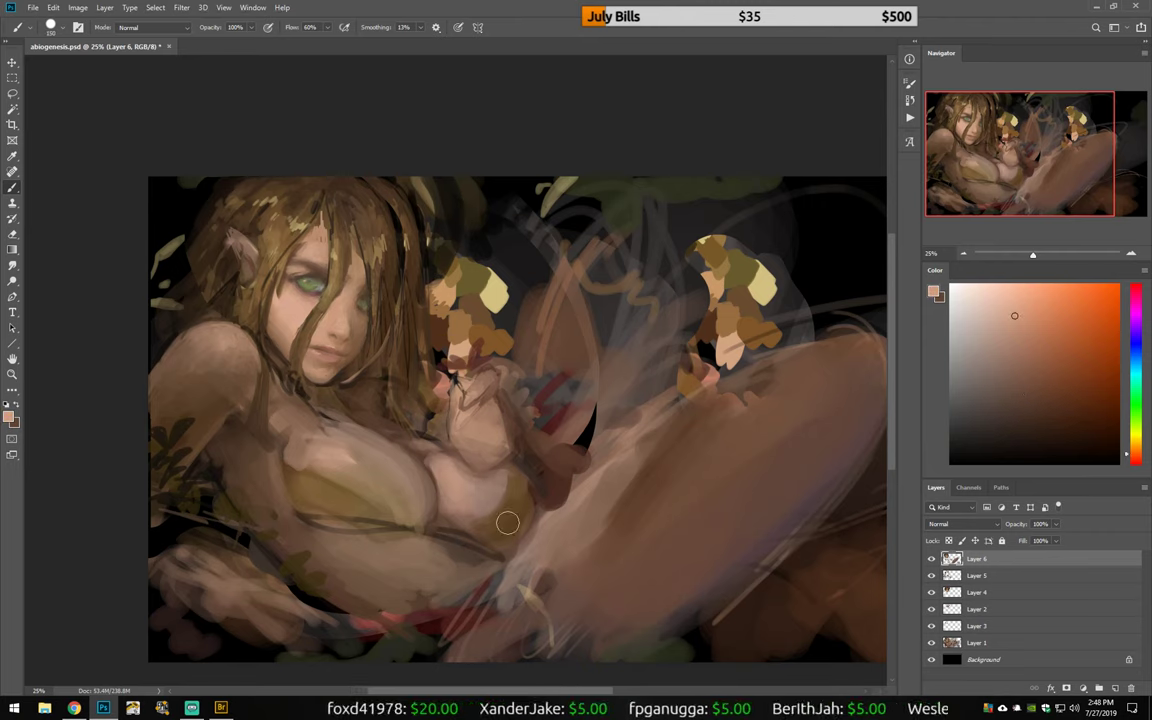
pyautogui.keyDown('alt'); pyautogui.click(290, 385); pyautogui.keyUp('alt')
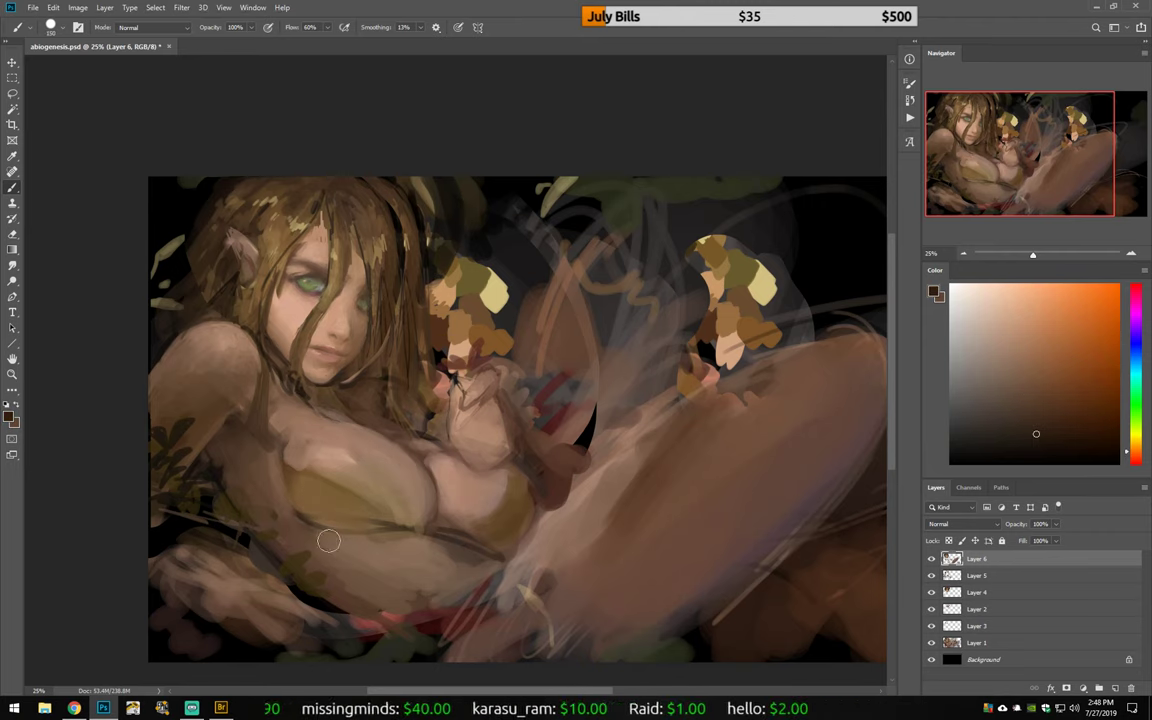
pyautogui.keyDown('alt'); pyautogui.click(290, 430); pyautogui.keyUp('alt')
pyautogui.hotkey('ctrl', 'shift', 'h')
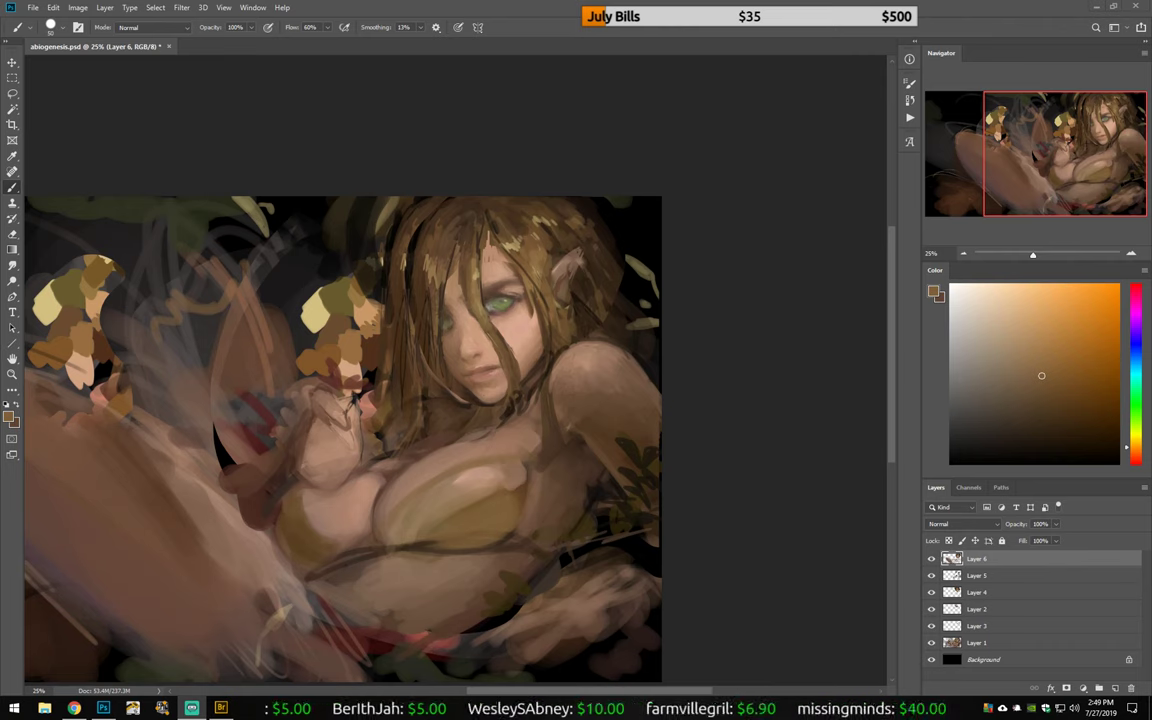
pyautogui.keyDown('alt'); pyautogui.click(350, 210); pyautogui.keyUp('alt')
# Step: Zoom out and sample several skin tones, mirroring the canvas back and forth to compare
pyautogui.keyDown('alt'); pyautogui.click(350, 225); pyautogui.keyUp('alt')
pyautogui.keyDown('alt'); pyautogui.scroll(-3, 275, 400); pyautogui.keyUp('alt')
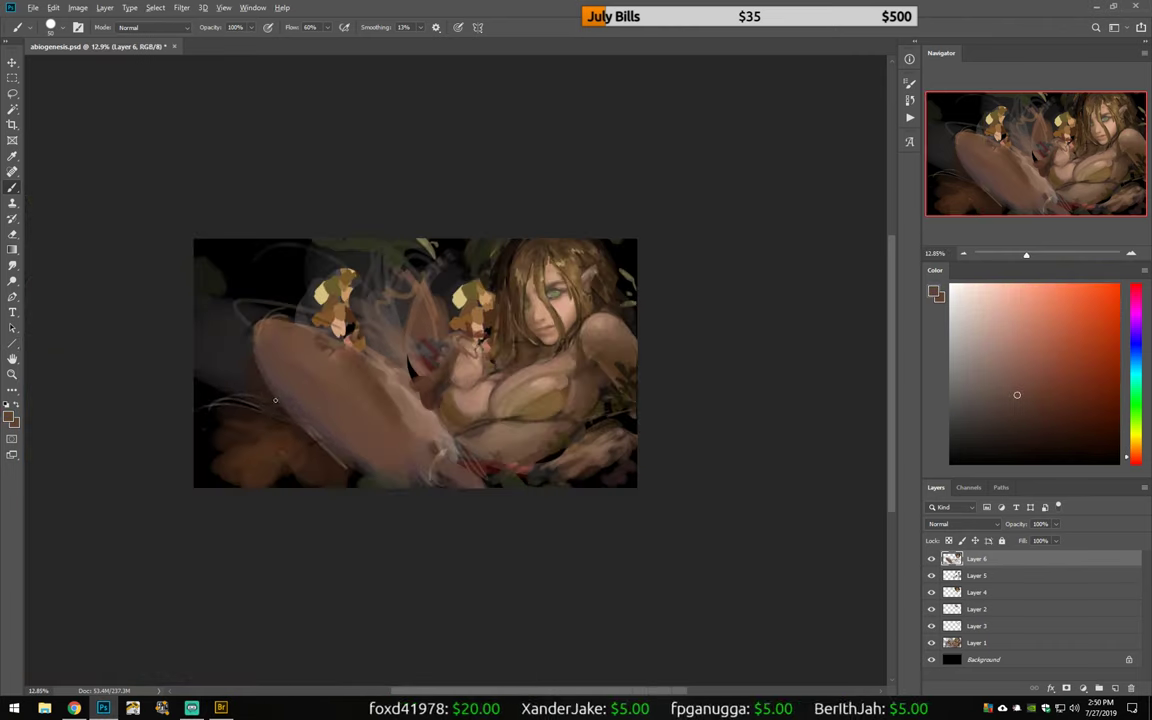
pyautogui.keyDown('alt'); pyautogui.click(517, 378); pyautogui.keyUp('alt')
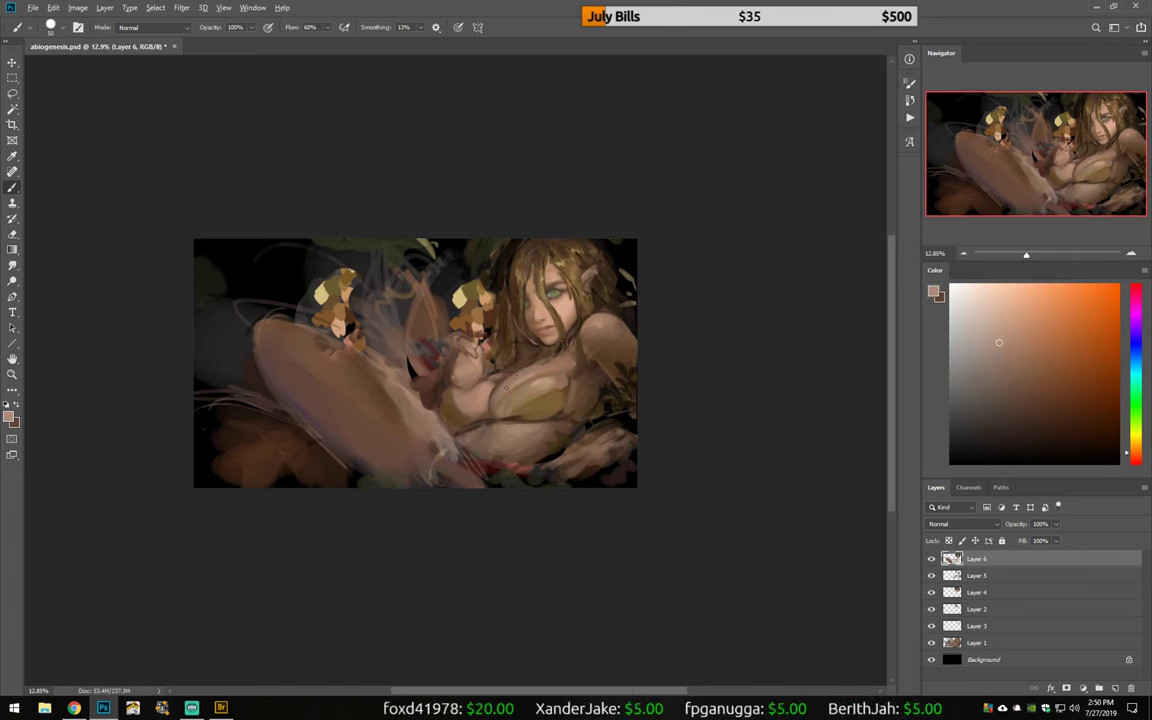
pyautogui.hotkey('ctrl', 'shift', 'h')
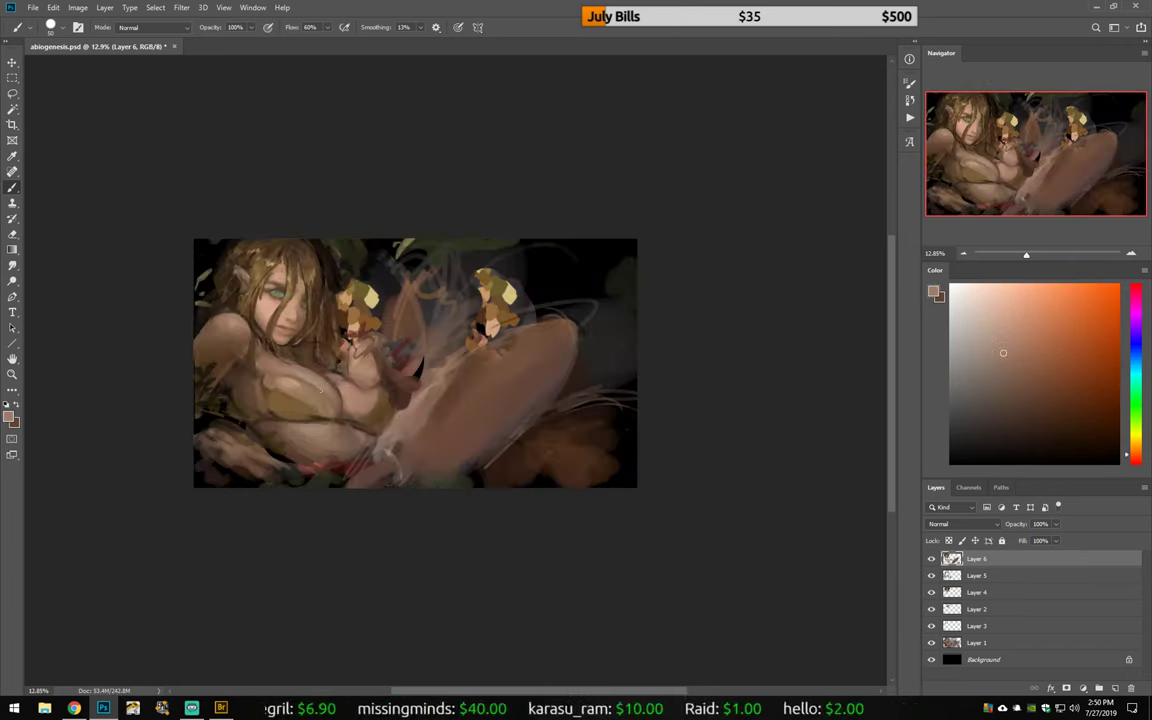
pyautogui.keyDown('alt'); pyautogui.click(230, 362); pyautogui.keyUp('alt')
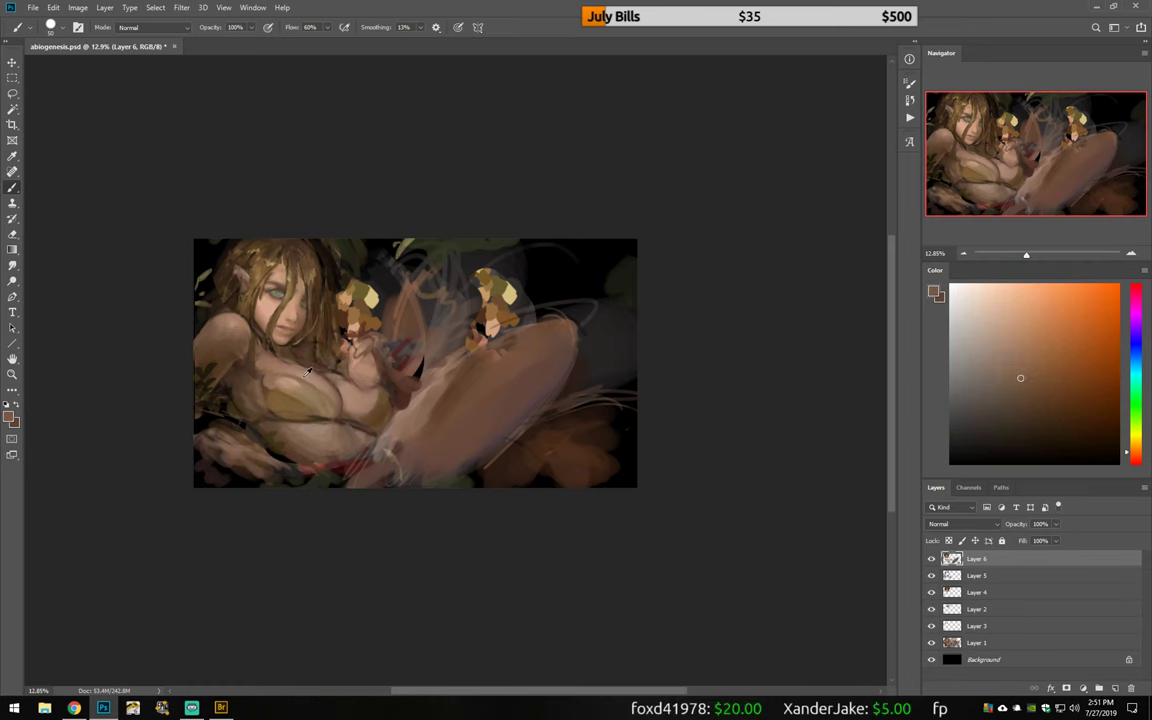
pyautogui.keyDown('alt'); pyautogui.click(267, 411); pyautogui.keyUp('alt')
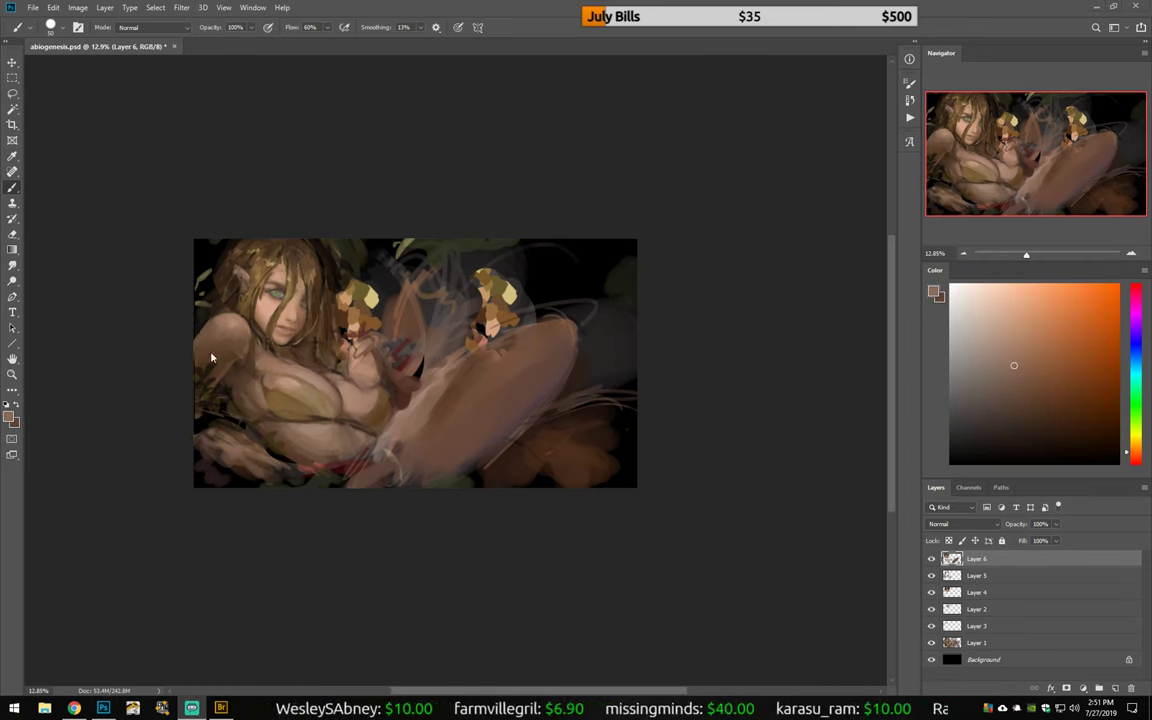
pyautogui.keyDown('alt'); pyautogui.click(406, 384); pyautogui.keyUp('alt')
pyautogui.keyDown('alt'); pyautogui.click(229, 318); pyautogui.keyUp('alt')
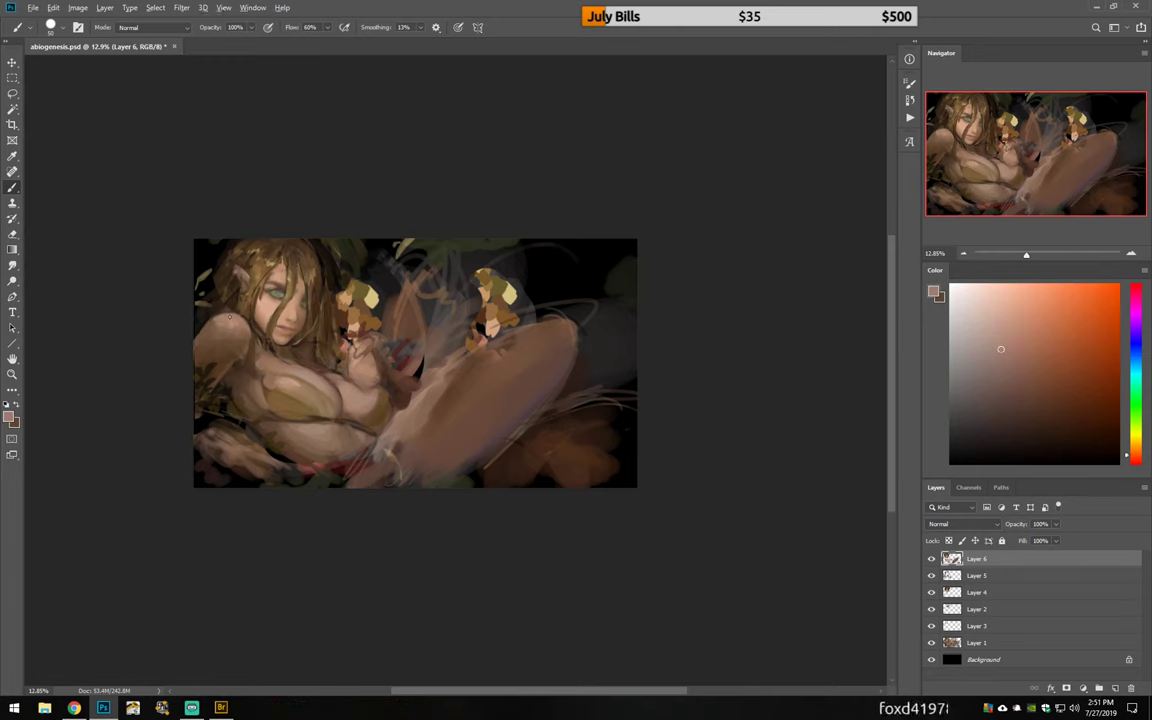
pyautogui.keyDown('alt'); pyautogui.click(214, 330); pyautogui.keyUp('alt')
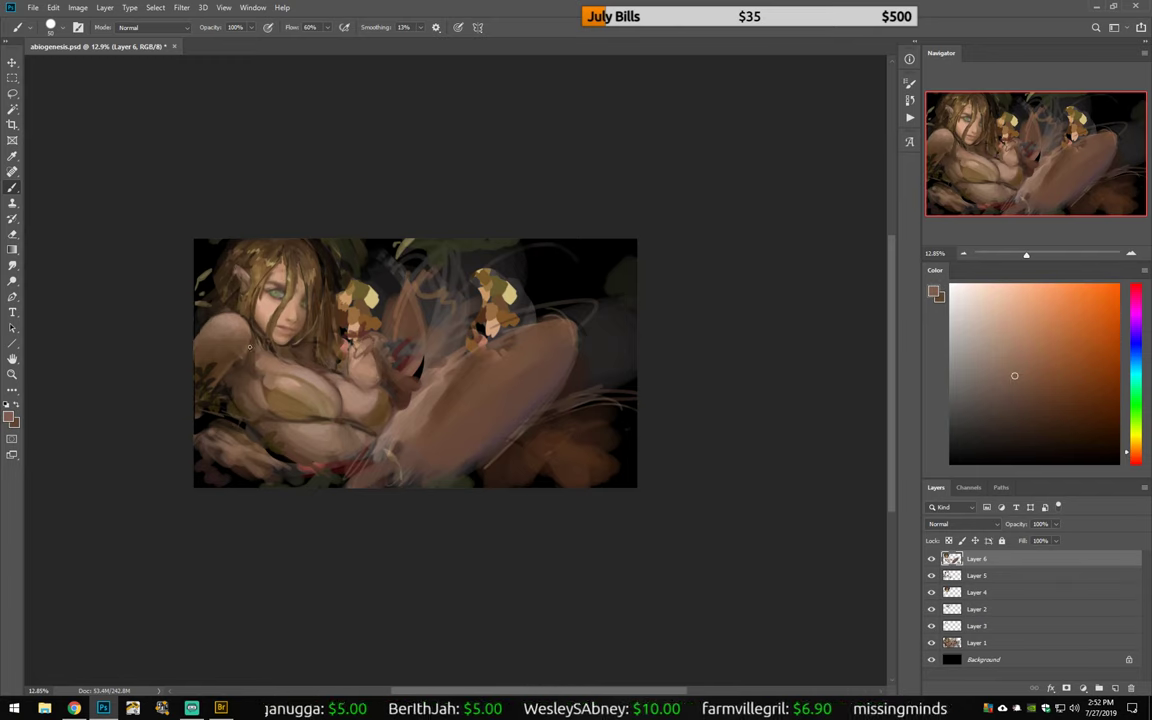
pyautogui.press('h')
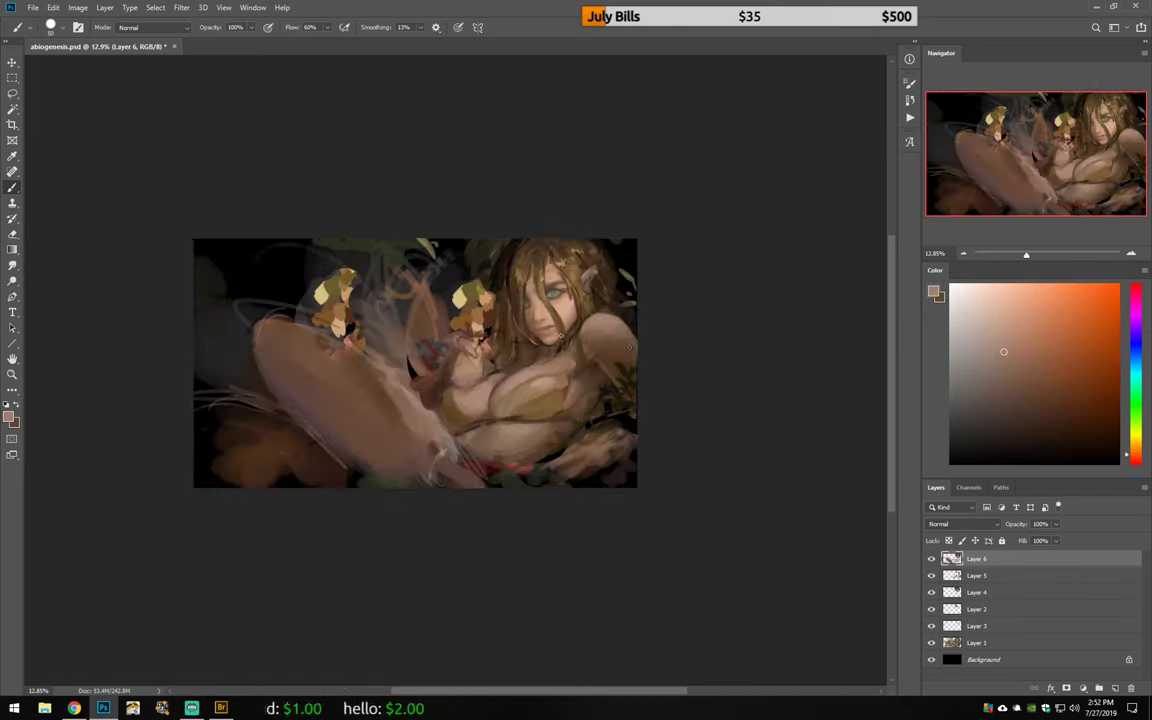
# Step: Paint loose brown strokes in the lower-left corner and small strokes near the bottom centre
pyautogui.keyDown('alt'); pyautogui.click(568, 440); pyautogui.keyUp('alt')
pyautogui.keyDown('alt'); pyautogui.click(580, 440); pyautogui.keyUp('alt')
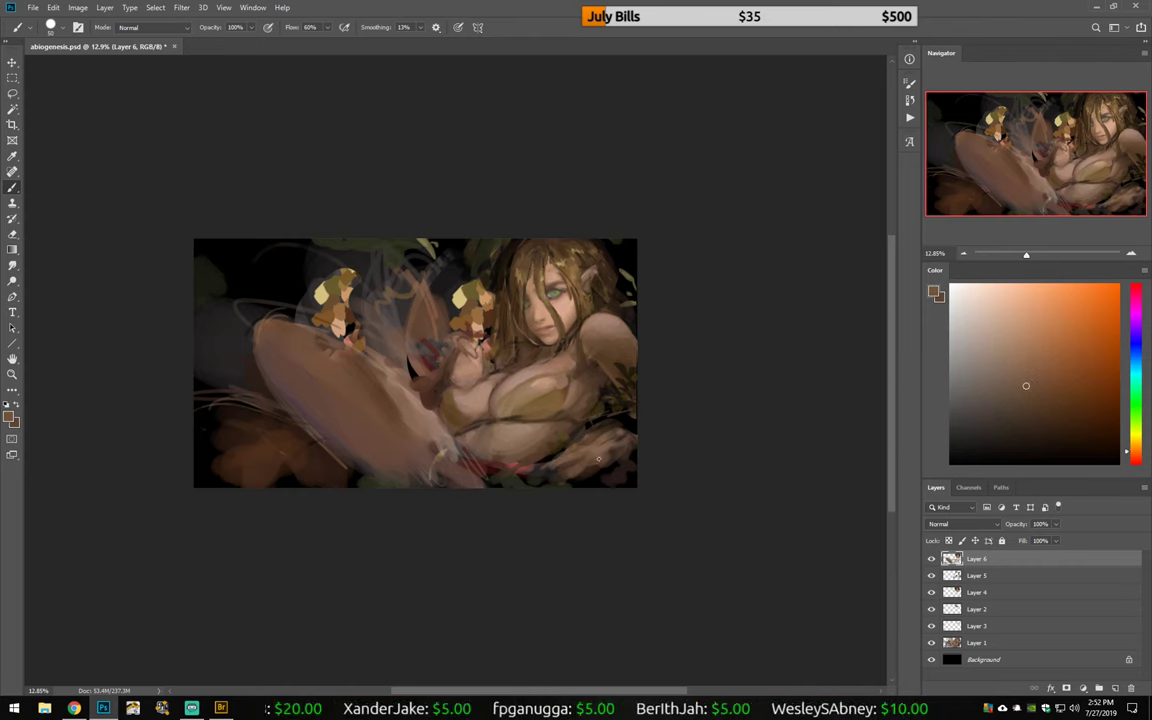
pyautogui.moveTo(200, 400); pyautogui.dragTo(262, 412)
pyautogui.moveTo(232, 455); pyautogui.dragTo(282, 442)
pyautogui.keyDown('alt'); pyautogui.click(282, 442); pyautogui.keyUp('alt')
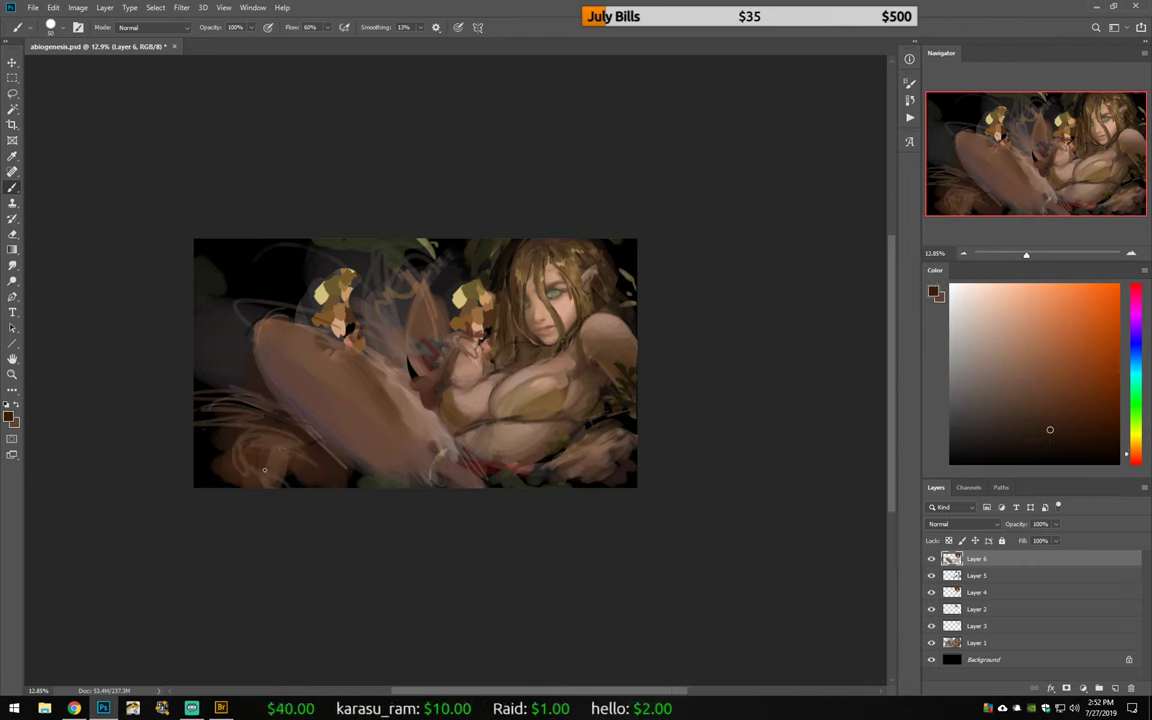
pyautogui.moveTo(205, 410); pyautogui.dragTo(264, 407)
pyautogui.keyDown('alt'); pyautogui.click(375, 420); pyautogui.keyUp('alt')
pyautogui.keyDown('alt'); pyautogui.click(396, 428); pyautogui.keyUp('alt')
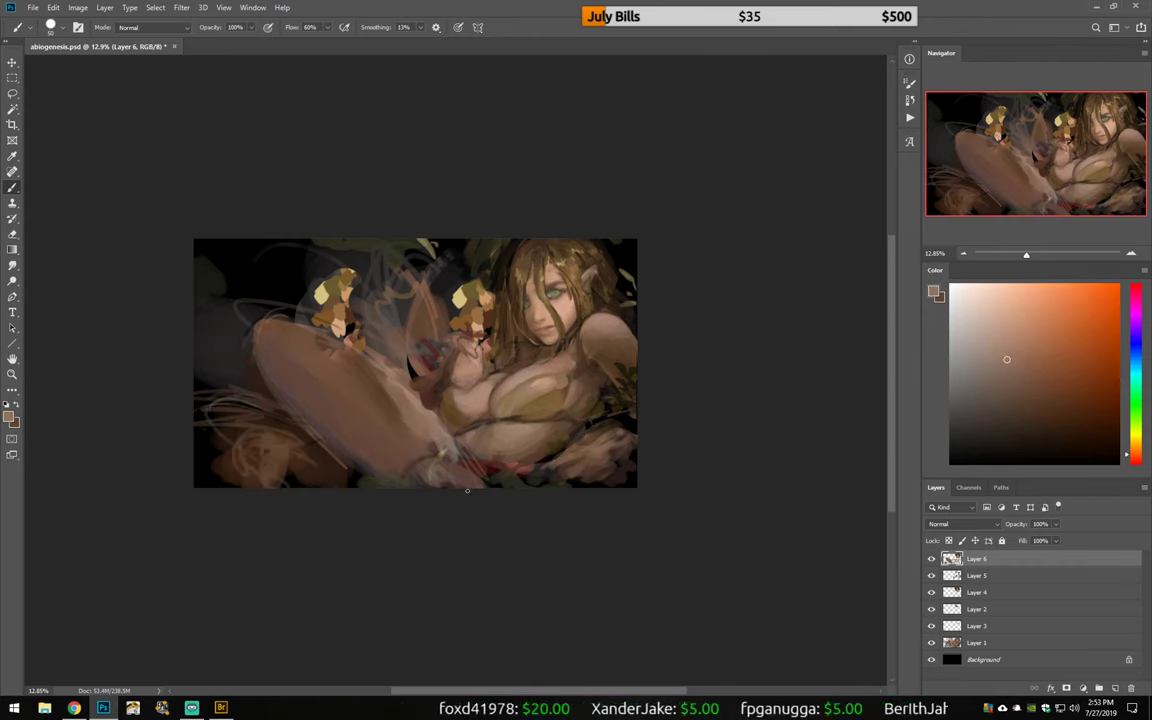
pyautogui.moveTo(392, 425); pyautogui.dragTo(433, 481)
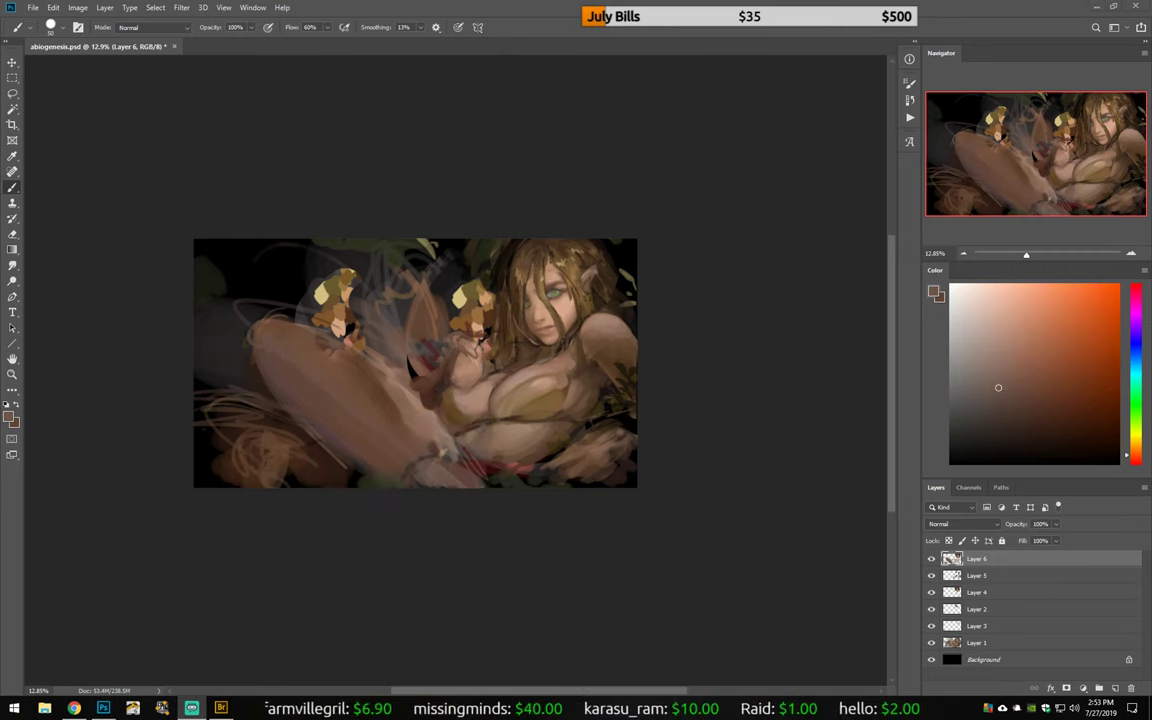
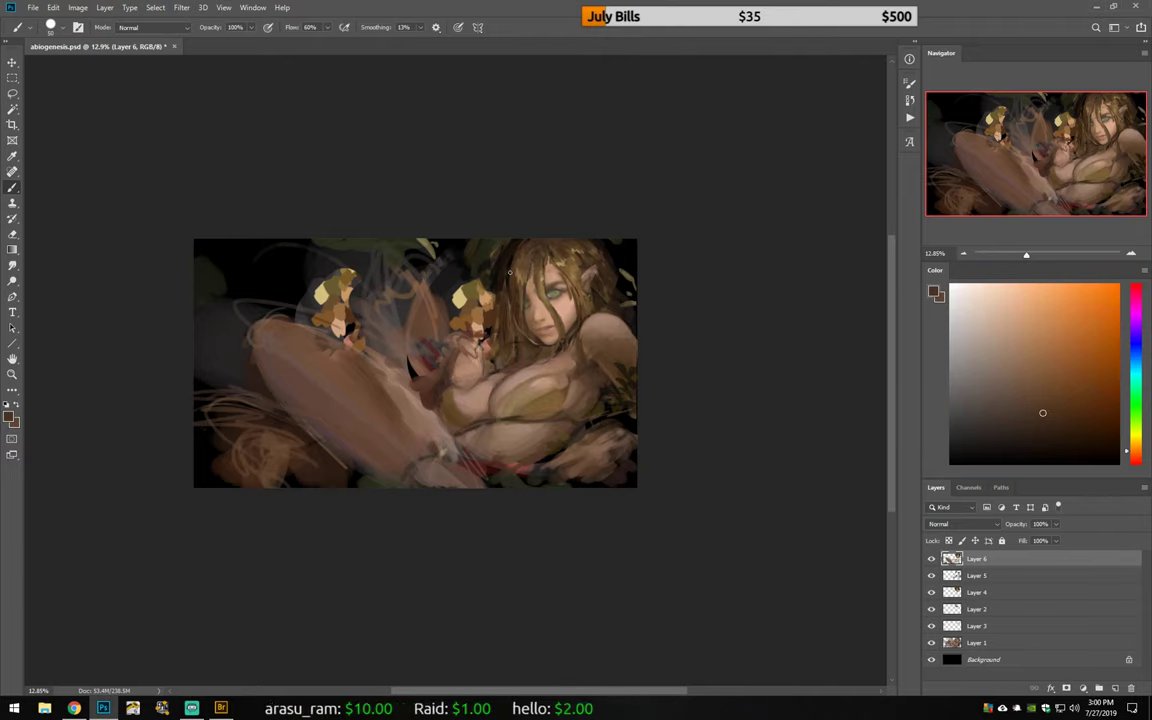
# Step: Mirror the canvas and try paint colours, settling on a reddish brown sampled from the painting
pyautogui.keyDown('alt'); pyautogui.click(618, 262); pyautogui.keyUp('alt')
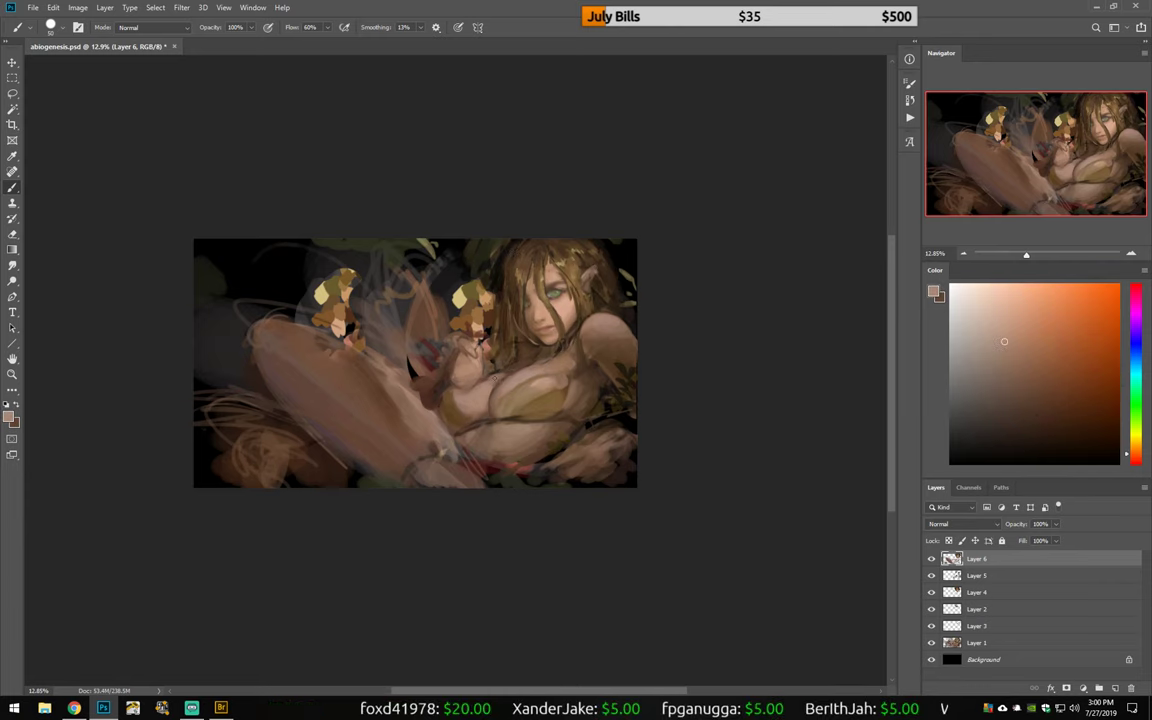
pyautogui.keyDown('alt'); pyautogui.click(510, 368); pyautogui.keyUp('alt')
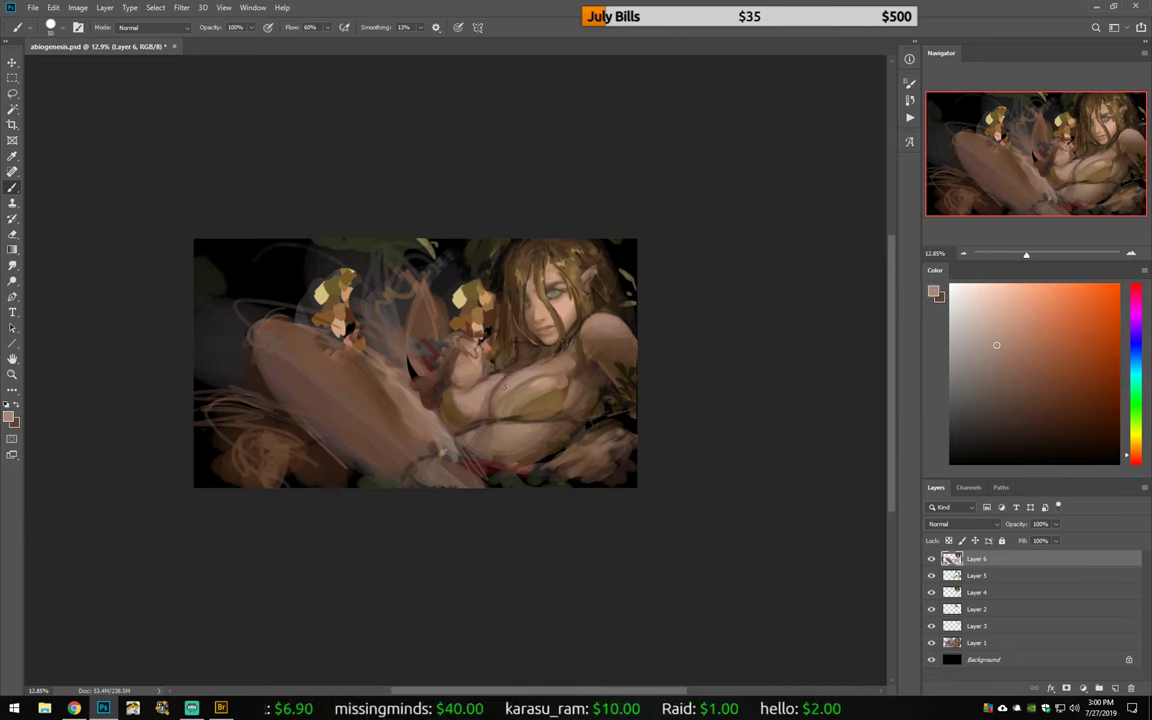
pyautogui.press('h')
pyautogui.keyDown('alt'); pyautogui.click(472, 322); pyautogui.keyUp('alt')
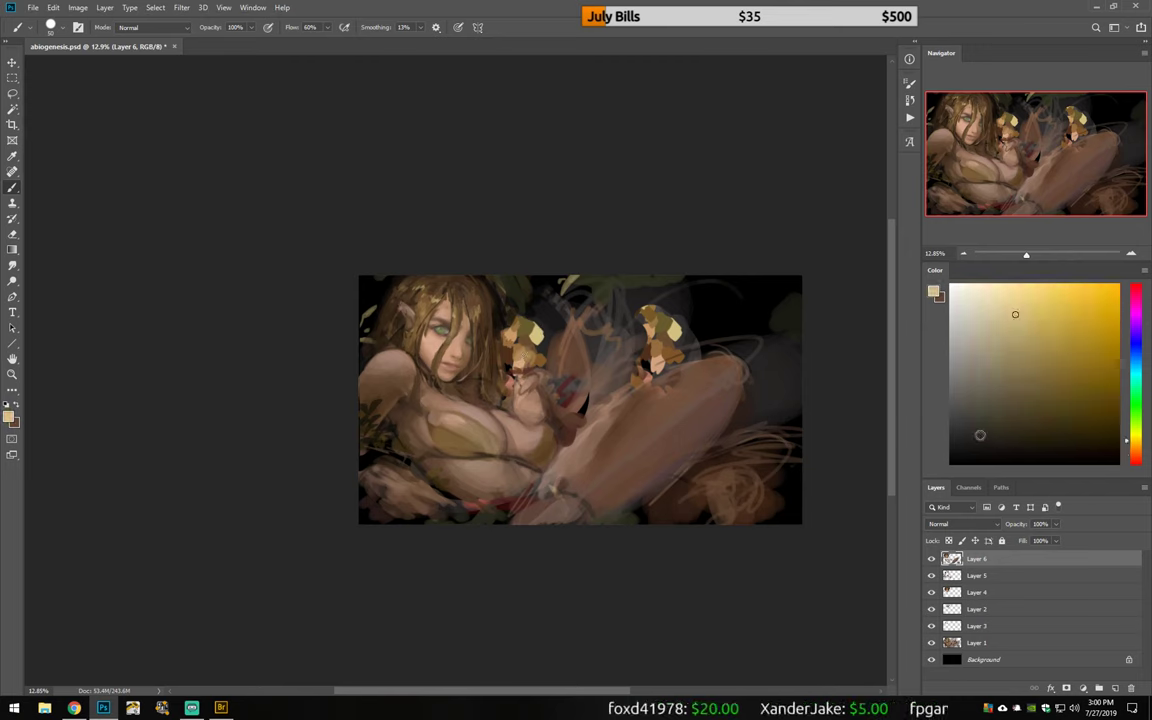
pyautogui.keyDown('alt'); pyautogui.click(474, 324); pyautogui.keyUp('alt')
pyautogui.keyDown('alt'); pyautogui.click(541, 371); pyautogui.keyUp('alt')
pyautogui.keyDown('alt'); pyautogui.click(538, 415); pyautogui.keyUp('alt')
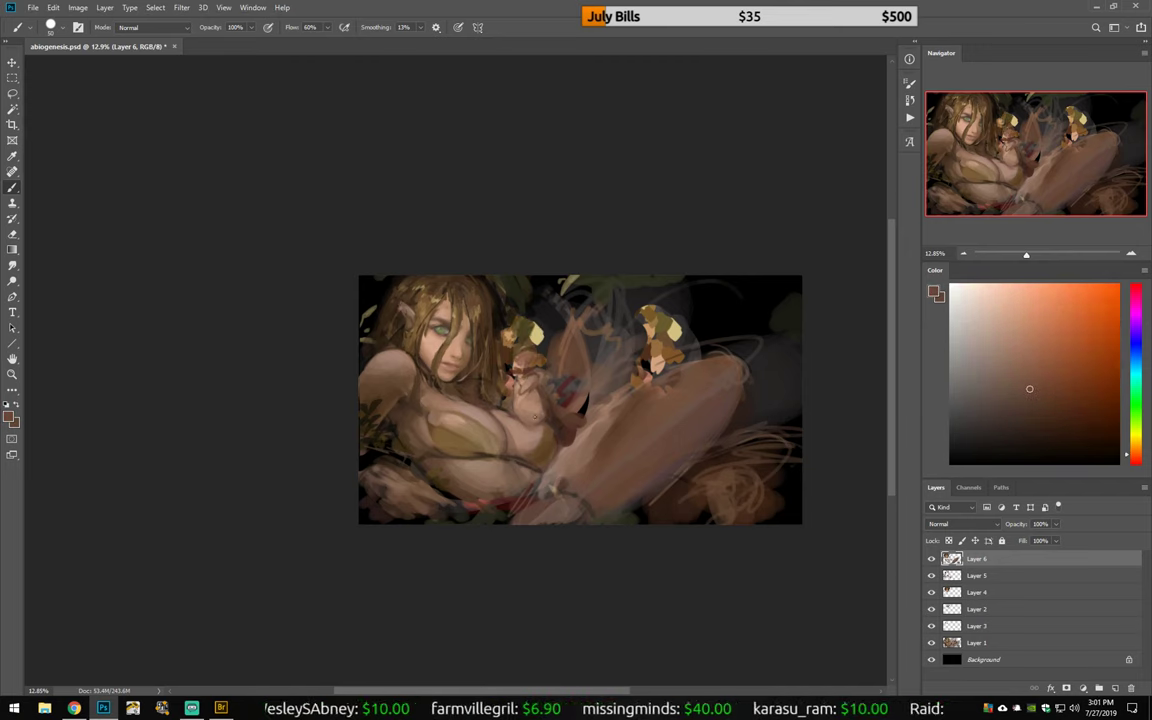
# Step: On a new Layer 7, paint small dark olive marks into the lower-left foliage
pyautogui.hotkey('ctrl', 'shift', 'alt', 'n')
pyautogui.press('e')
pyautogui.press('b')
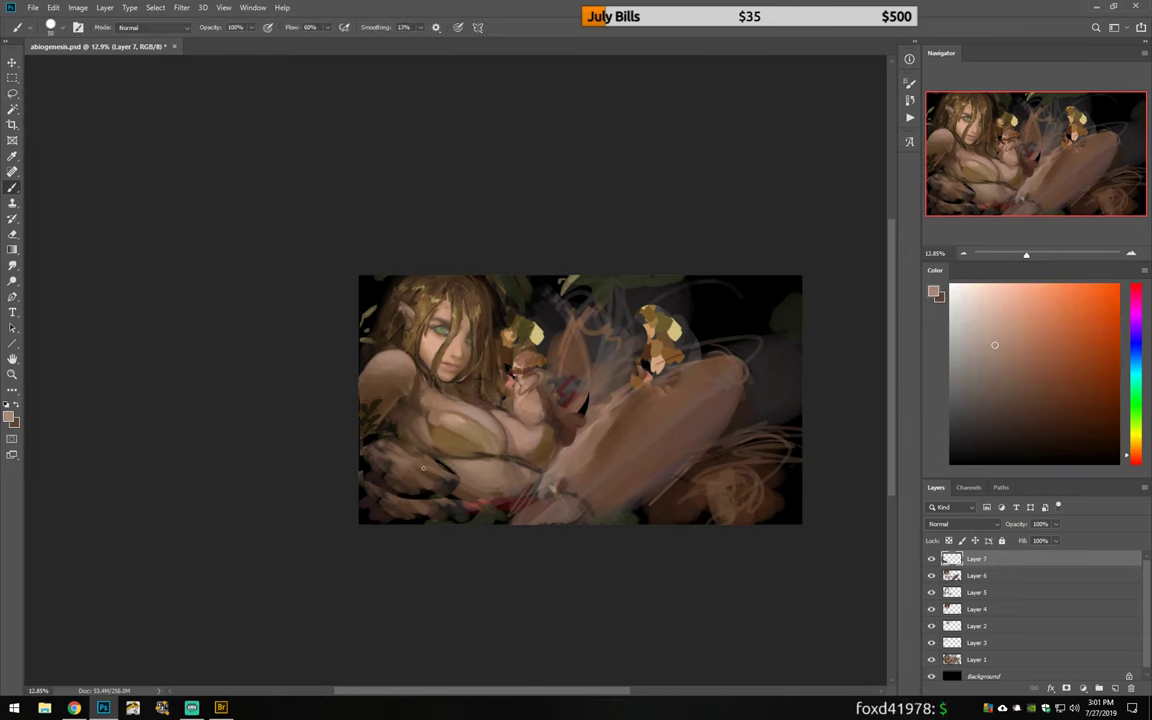
pyautogui.moveTo(399, 418)
pyautogui.mouseDown()
pyautogui.moveTo(352, 420)
pyautogui.moveTo(400, 436)
pyautogui.mouseUp()
pyautogui.keyDown('alt'); pyautogui.click(430, 466); pyautogui.keyUp('alt')
pyautogui.press('b')
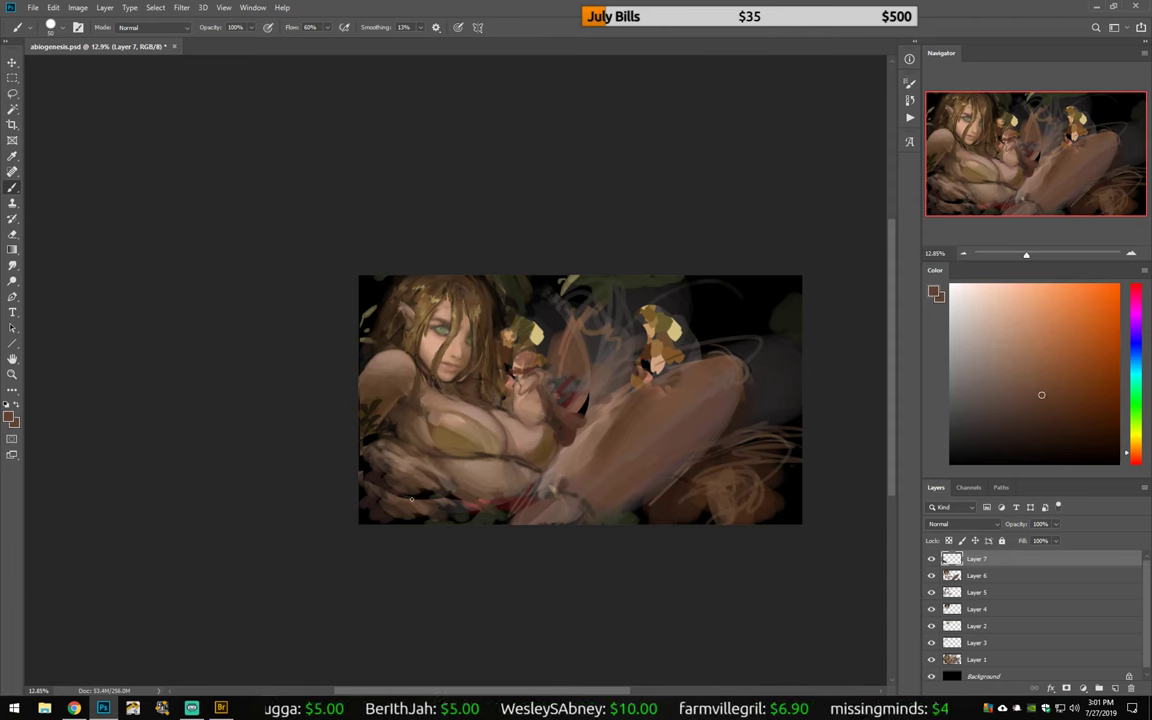
pyautogui.keyDown('alt'); pyautogui.click(403, 503); pyautogui.keyUp('alt')
pyautogui.moveTo(378, 468); pyautogui.dragTo(428, 440)
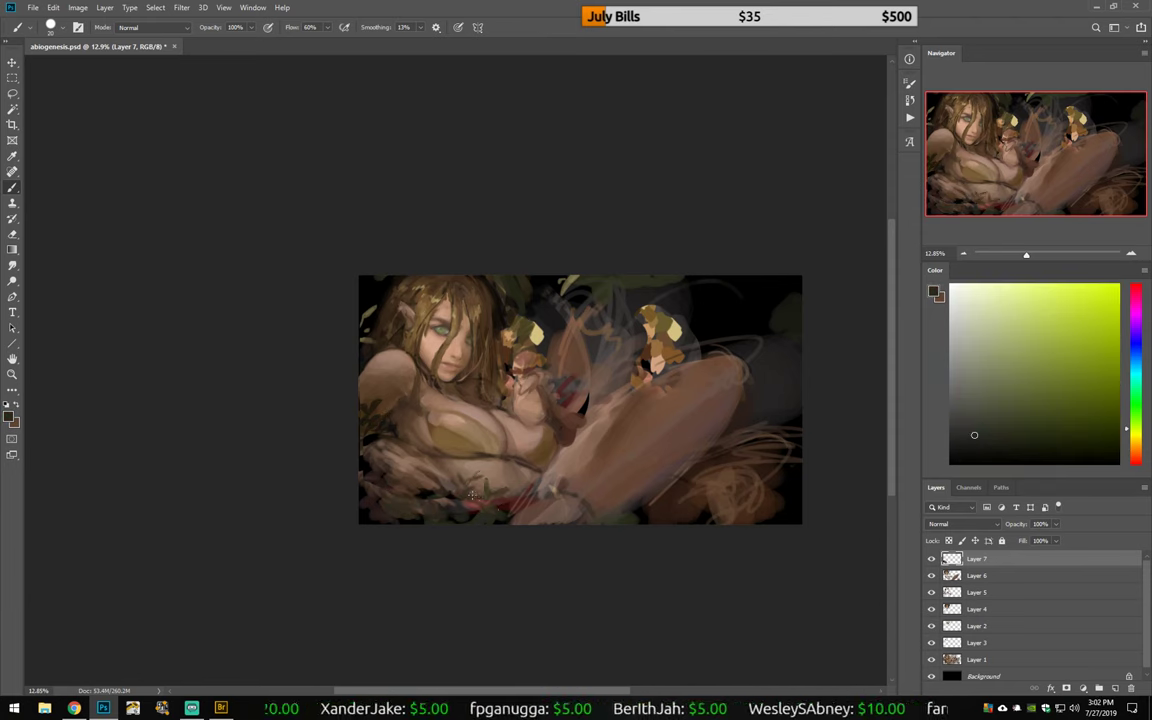
# Step: Try light pinkish-tan hair-like strokes across the thigh, undo them, and pick a darker brown
pyautogui.keyDown('alt'); pyautogui.click(565, 460); pyautogui.keyUp('alt')
pyautogui.moveTo(518, 398); pyautogui.dragTo(580, 276)
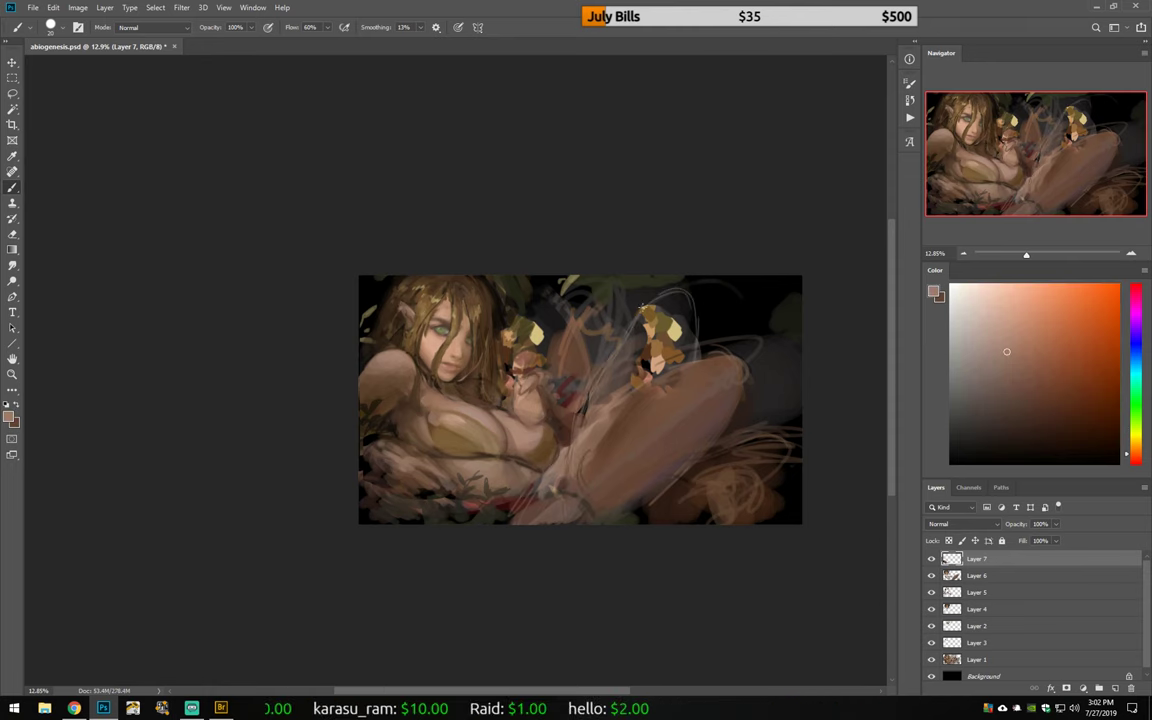
pyautogui.moveTo(578, 326); pyautogui.dragTo(640, 470)
pyautogui.hotkey('ctrl', 'z')
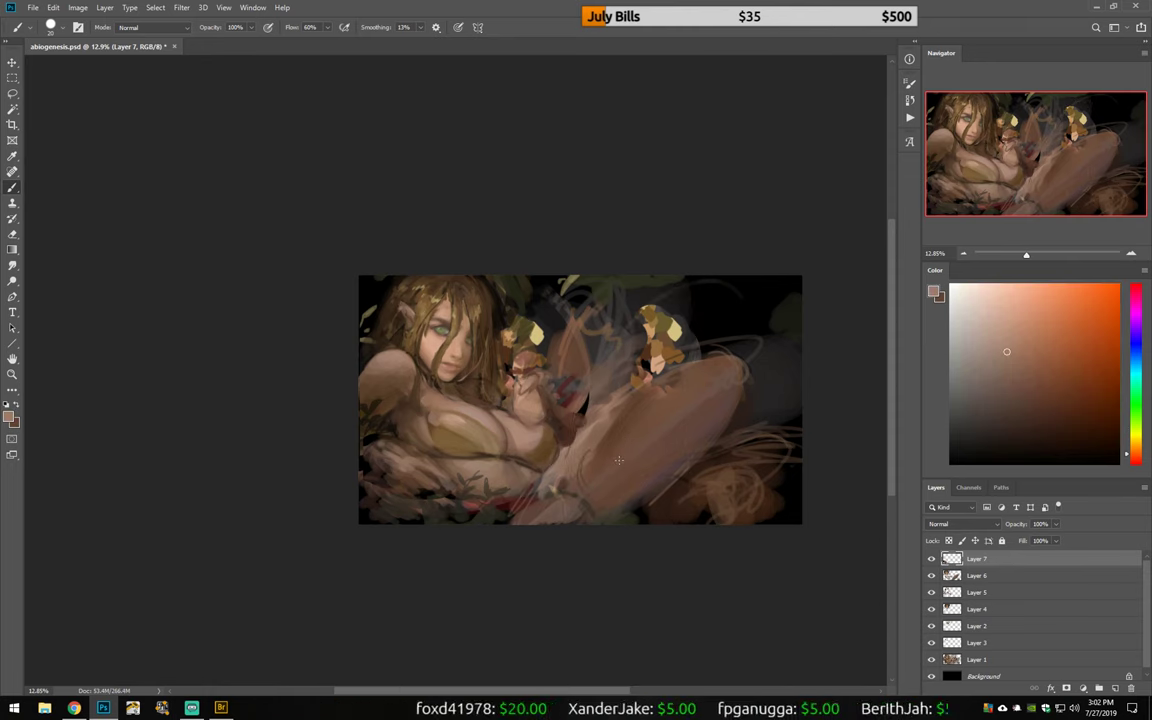
pyautogui.keyDown('alt'); pyautogui.click(632, 452); pyautogui.keyUp('alt')
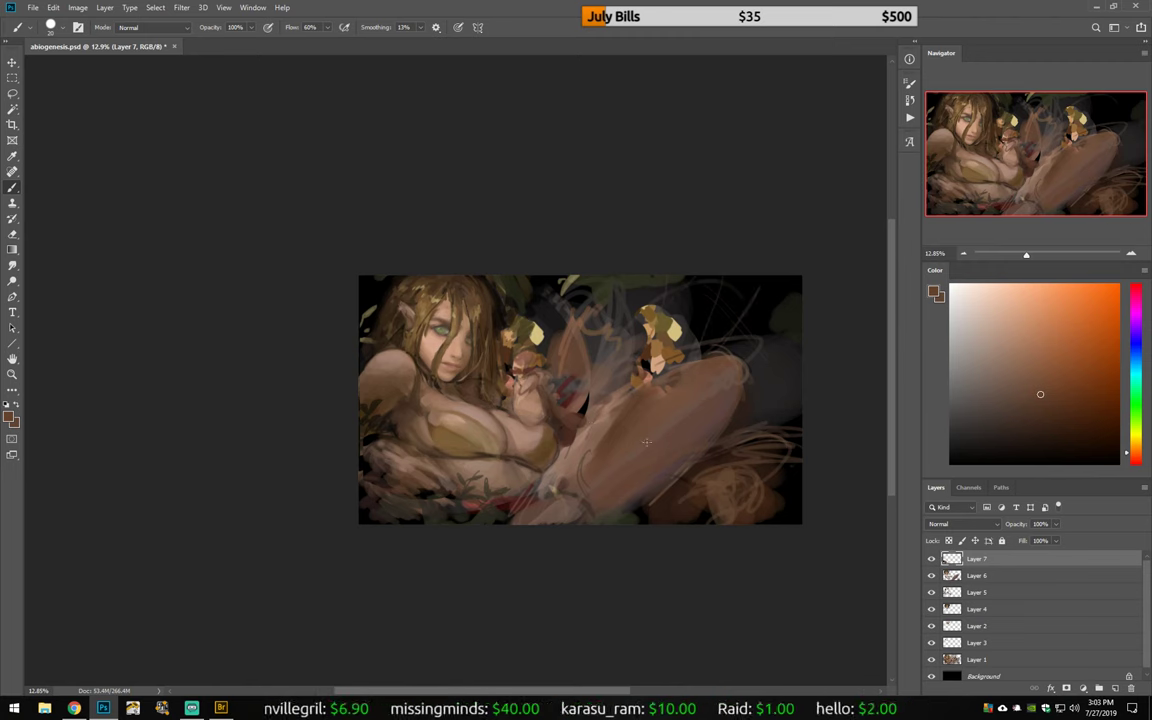
# Step: Flip the canvas back, reset colours to black and white, and add Layer 8
pyautogui.press('h')
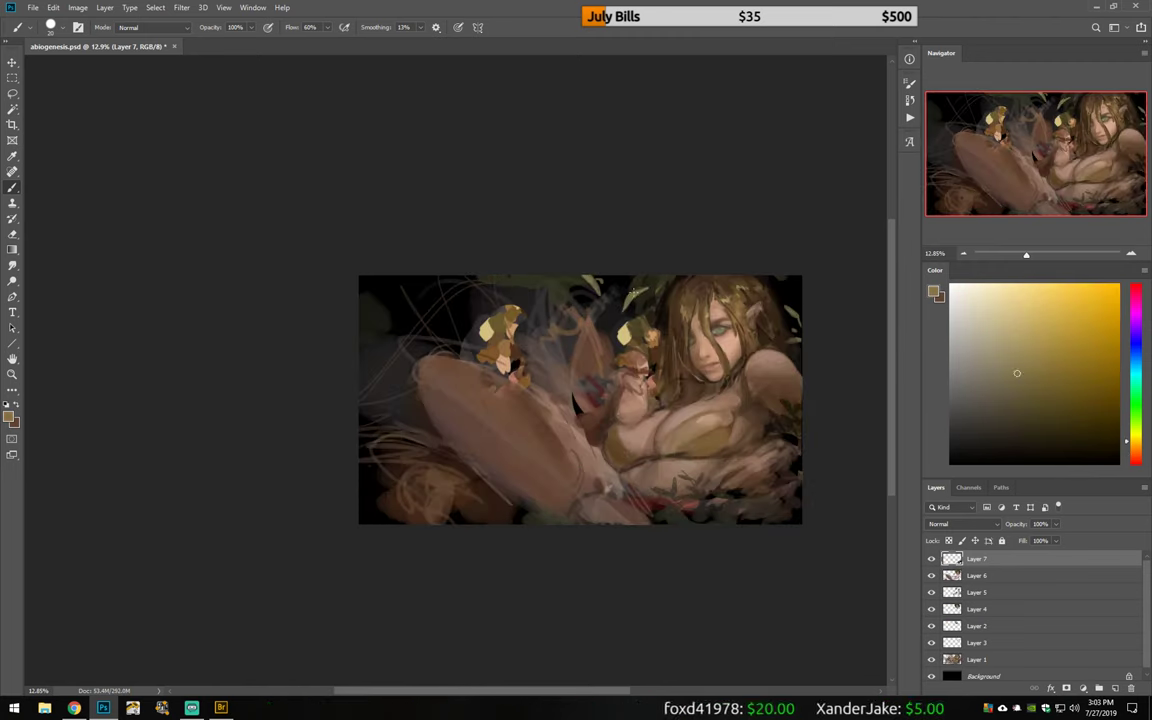
pyautogui.keyDown('alt'); pyautogui.click(648, 280); pyautogui.keyUp('alt')
pyautogui.press('d')
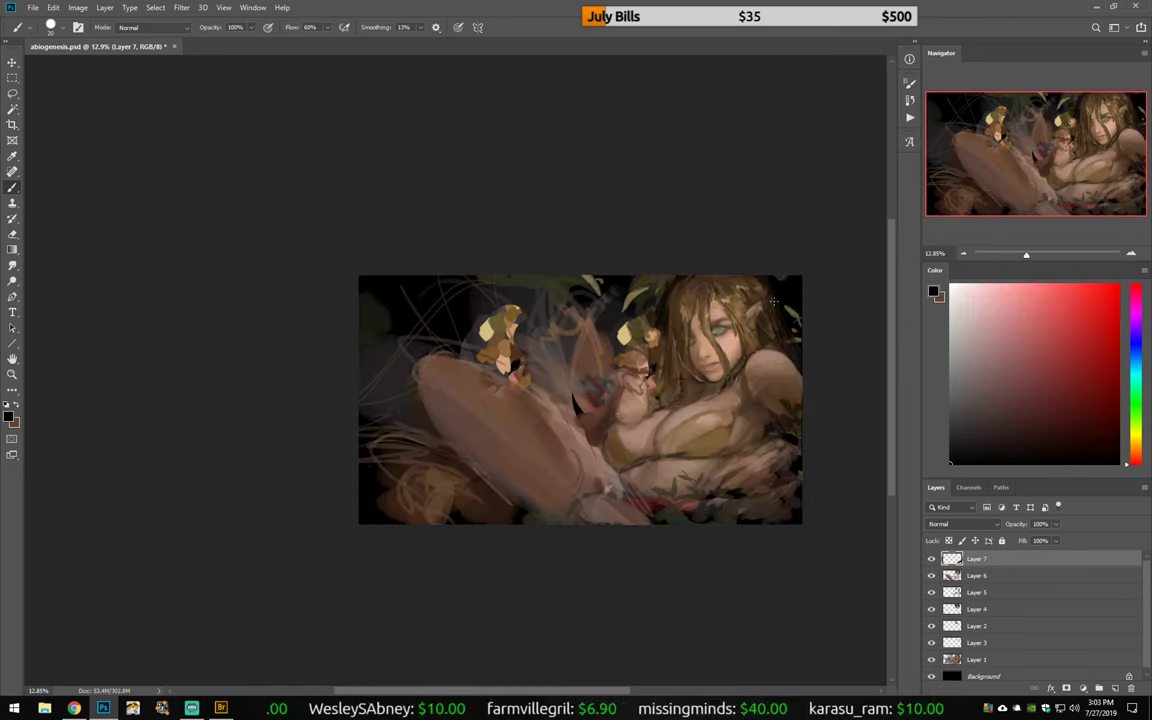
pyautogui.press('l')
pyautogui.moveTo(700, 386); pyautogui.dragTo(742, 370)
pyautogui.hotkey('ctrl', 'shift', 'alt', 'n')
# Step: Sample warm browns from the painting and zoom in on the figure
pyautogui.press('b')
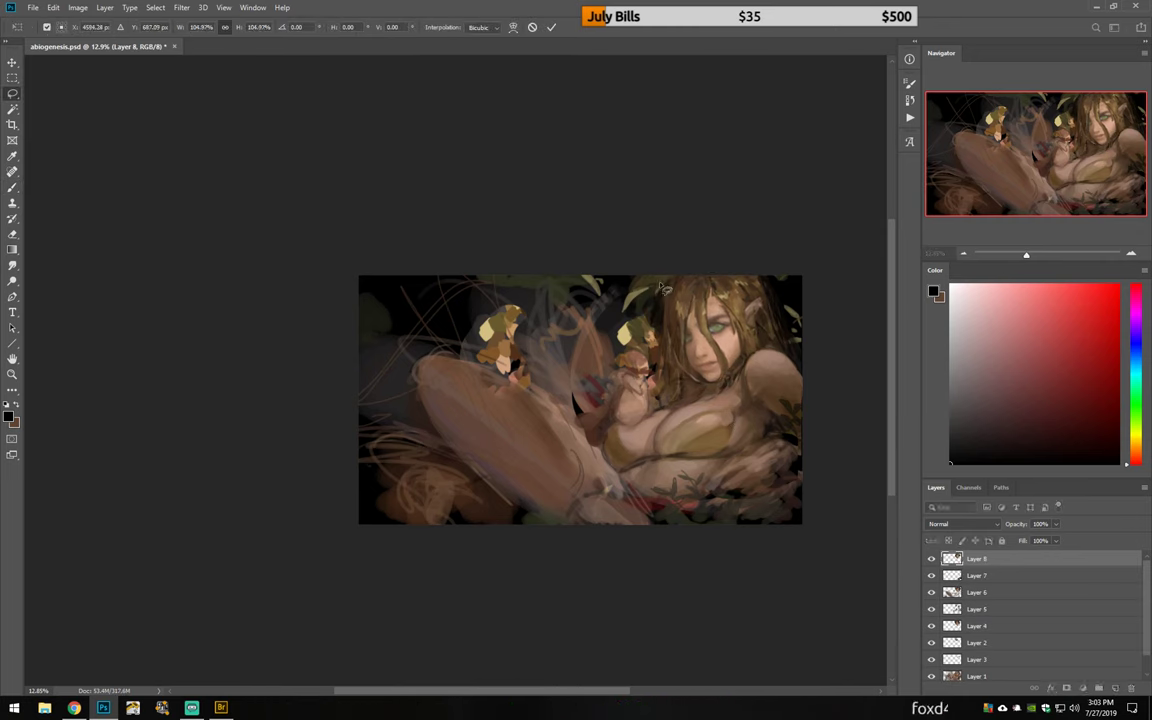
pyautogui.keyDown('alt'); pyautogui.click(674, 308); pyautogui.keyUp('alt')
pyautogui.keyDown('alt'); pyautogui.click(745, 340); pyautogui.keyUp('alt')
pyautogui.keyDown('alt'); pyautogui.click(700, 378); pyautogui.keyUp('alt')
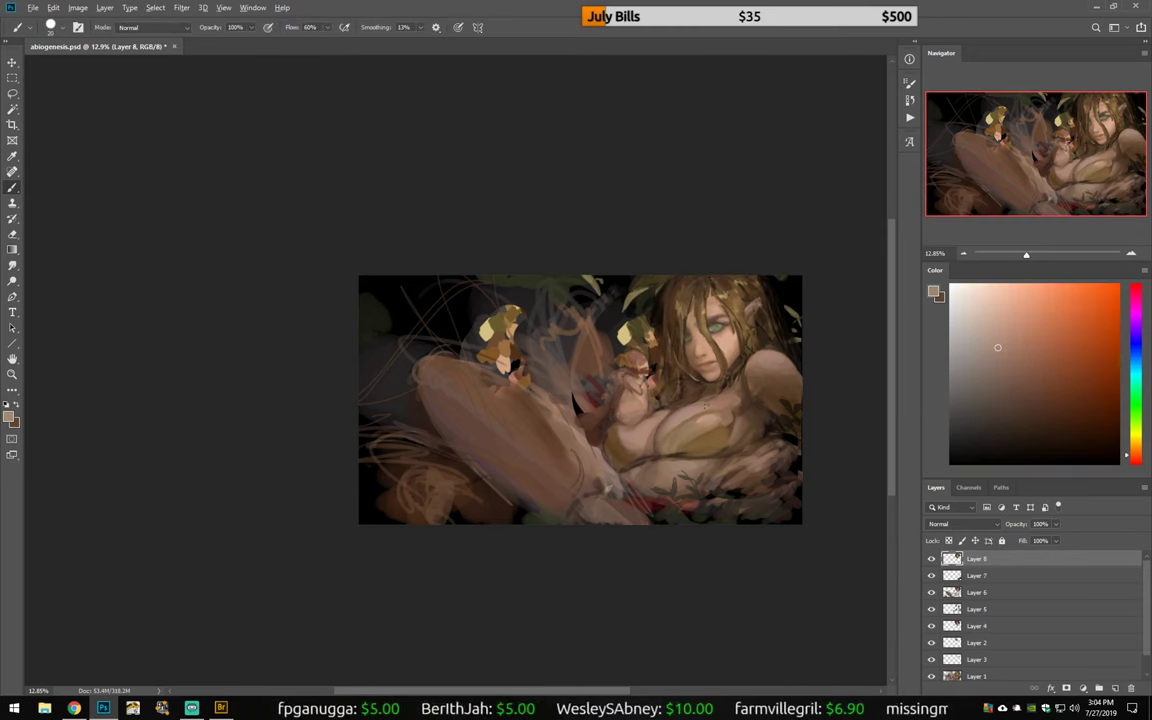
pyautogui.keyDown('alt'); pyautogui.click(656, 412); pyautogui.keyUp('alt')
pyautogui.hotkey('ctrl', '+')
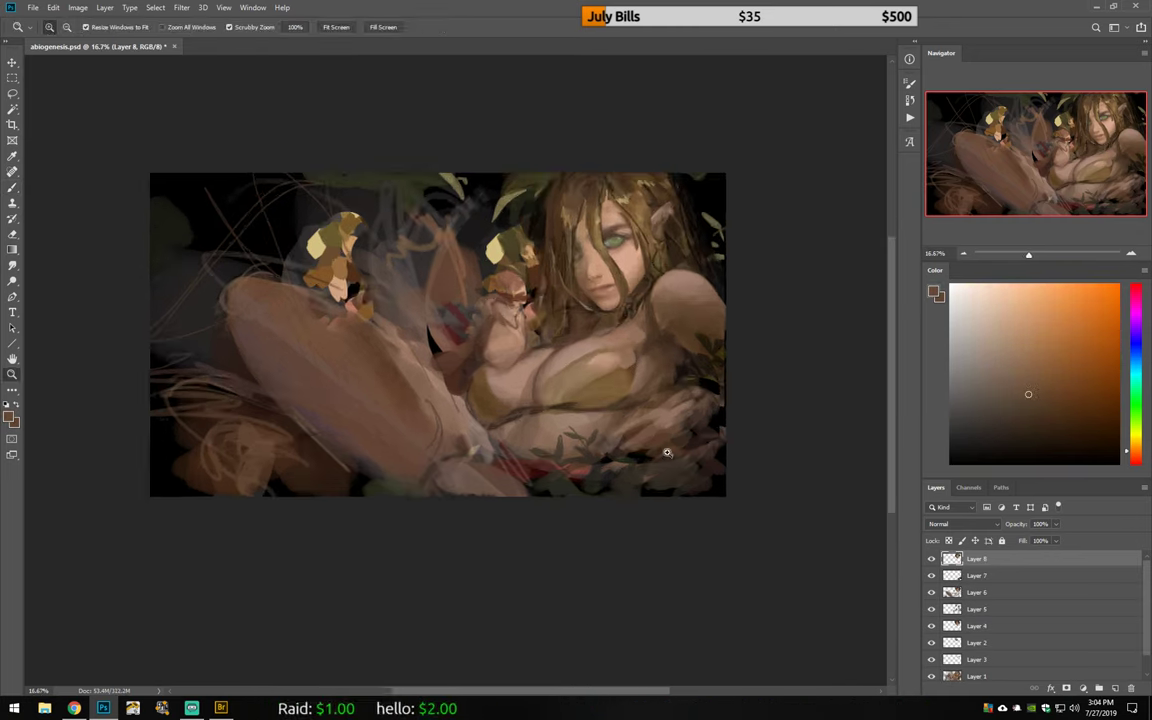
pyautogui.rightClick(590, 212)
pyautogui.press('Escape')
# Step: Darken the hair strands around the face with a near-black brown
pyautogui.keyDown('alt'); pyautogui.click(586, 252); pyautogui.keyUp('alt')
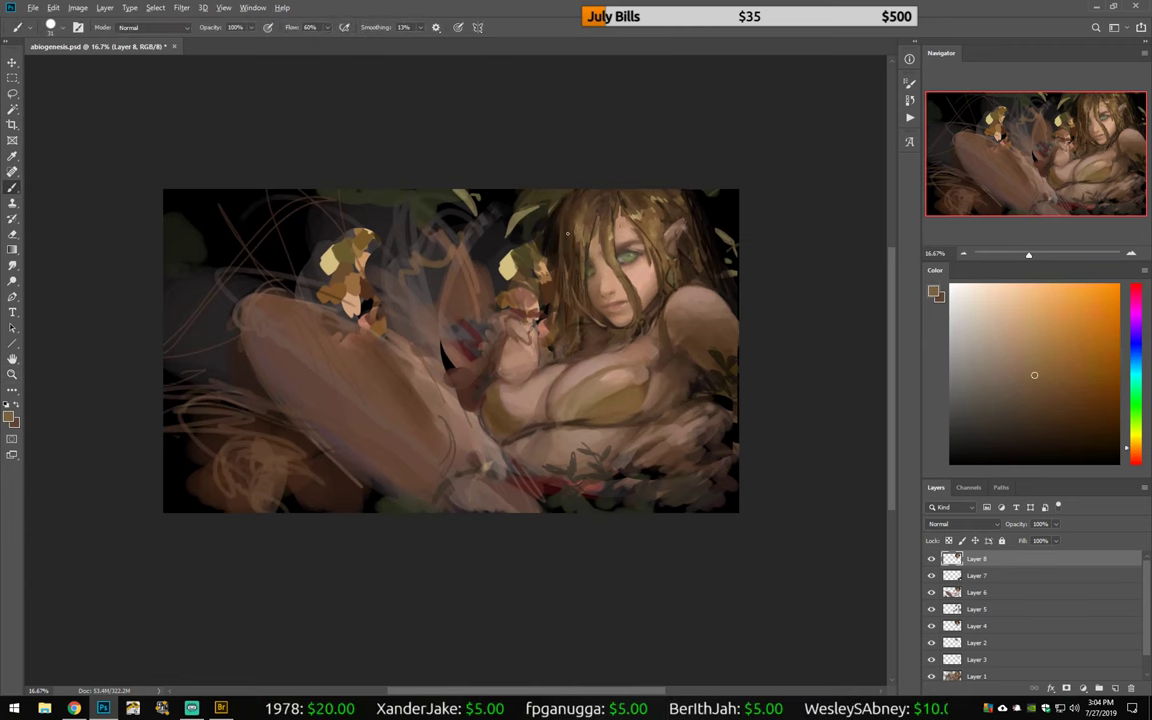
pyautogui.keyDown('alt'); pyautogui.click(578, 291); pyautogui.keyUp('alt')
pyautogui.moveTo(527, 260)
pyautogui.mouseDown()
pyautogui.moveTo(526, 284)
pyautogui.moveTo(570, 318)
pyautogui.mouseUp()
pyautogui.moveTo(512, 212)
pyautogui.mouseDown()
pyautogui.moveTo(510, 318)
pyautogui.moveTo(500, 320)
pyautogui.mouseUp()
pyautogui.moveTo(592, 210); pyautogui.dragTo(622, 254)
pyautogui.keyDown('alt'); pyautogui.click(668, 262); pyautogui.keyUp('alt')
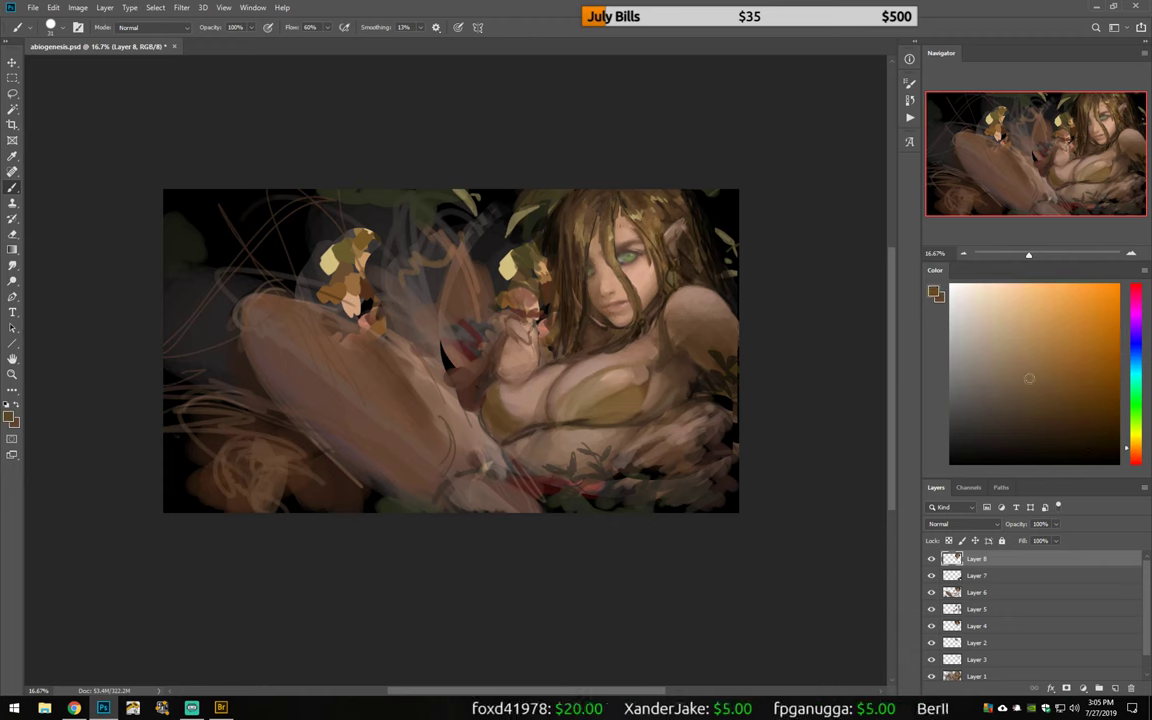
# Step: Mirror the canvas, shift the view, and fine-tune browns down to a light peach skin tone
pyautogui.press('h')
pyautogui.moveTo(662, 188); pyautogui.dragTo(840, 262)
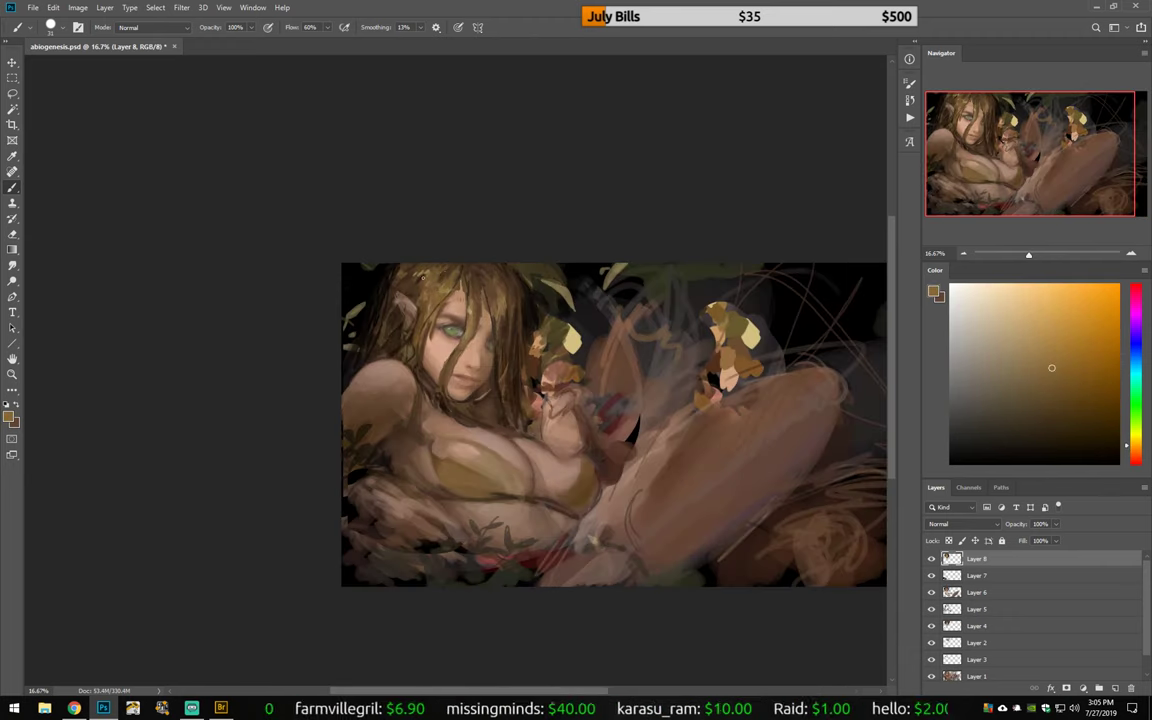
pyautogui.keyDown('alt'); pyautogui.click(382, 270); pyautogui.keyUp('alt')
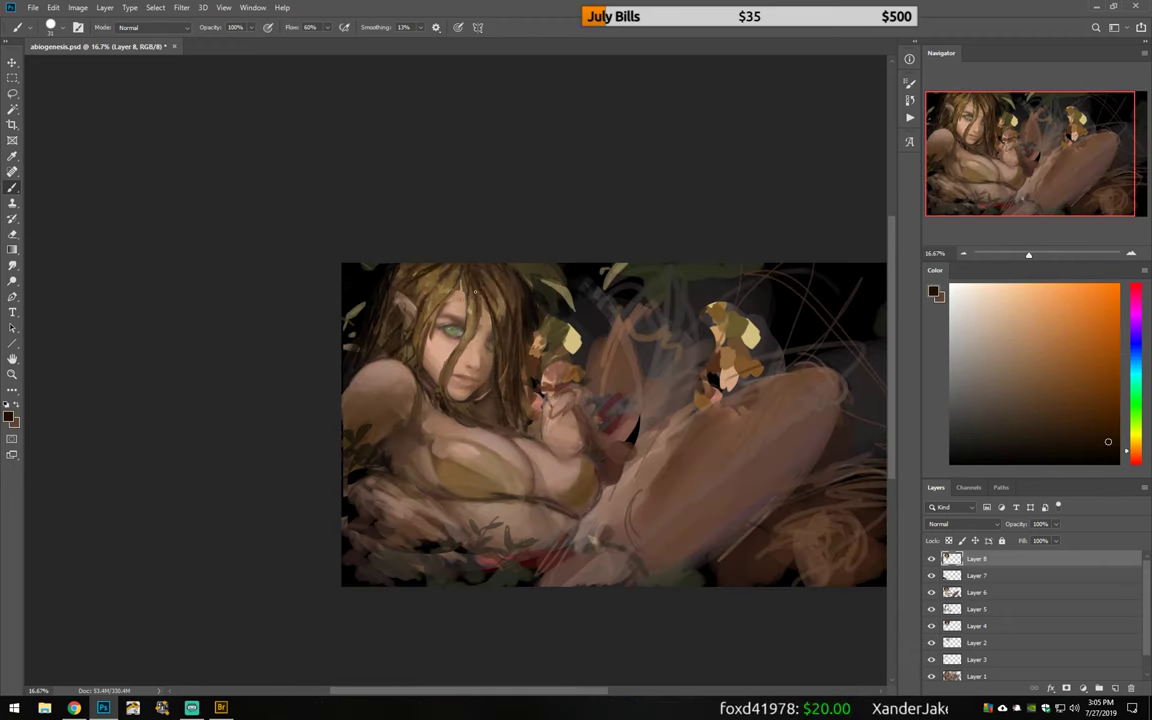
pyautogui.keyDown('alt'); pyautogui.click(469, 281); pyautogui.keyUp('alt')
pyautogui.keyDown('alt'); pyautogui.click(488, 279); pyautogui.keyUp('alt')
pyautogui.keyDown('alt'); pyautogui.click(488, 275); pyautogui.keyUp('alt')
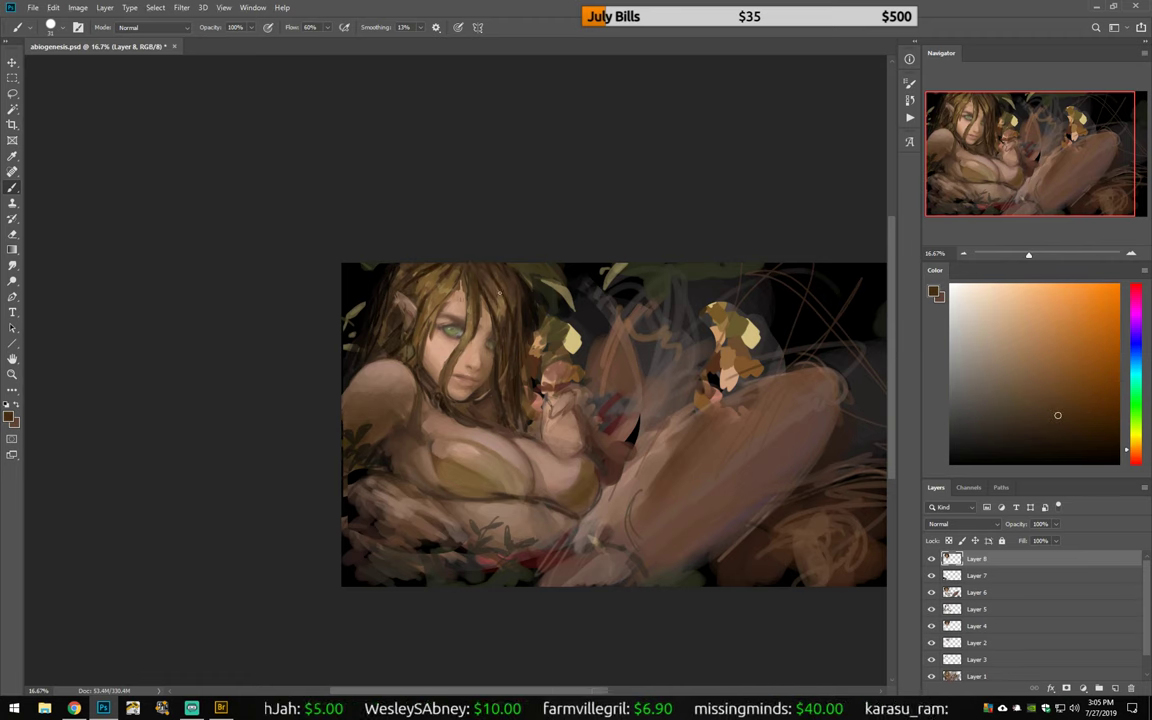
pyautogui.keyDown('alt'); pyautogui.click(489, 270); pyautogui.keyUp('alt')
pyautogui.keyDown('alt'); pyautogui.click(497, 348); pyautogui.keyUp('alt')
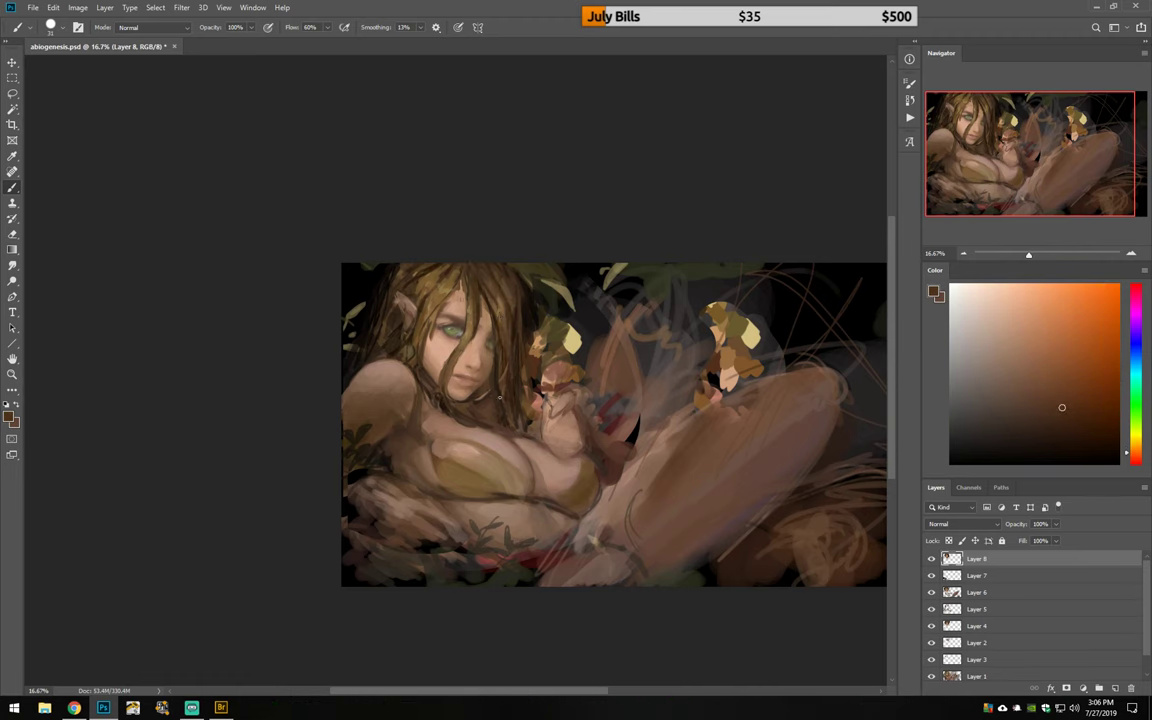
pyautogui.keyDown('alt'); pyautogui.click(488, 368); pyautogui.keyUp('alt')
pyautogui.keyDown('alt'); pyautogui.click(480, 388); pyautogui.keyUp('alt')
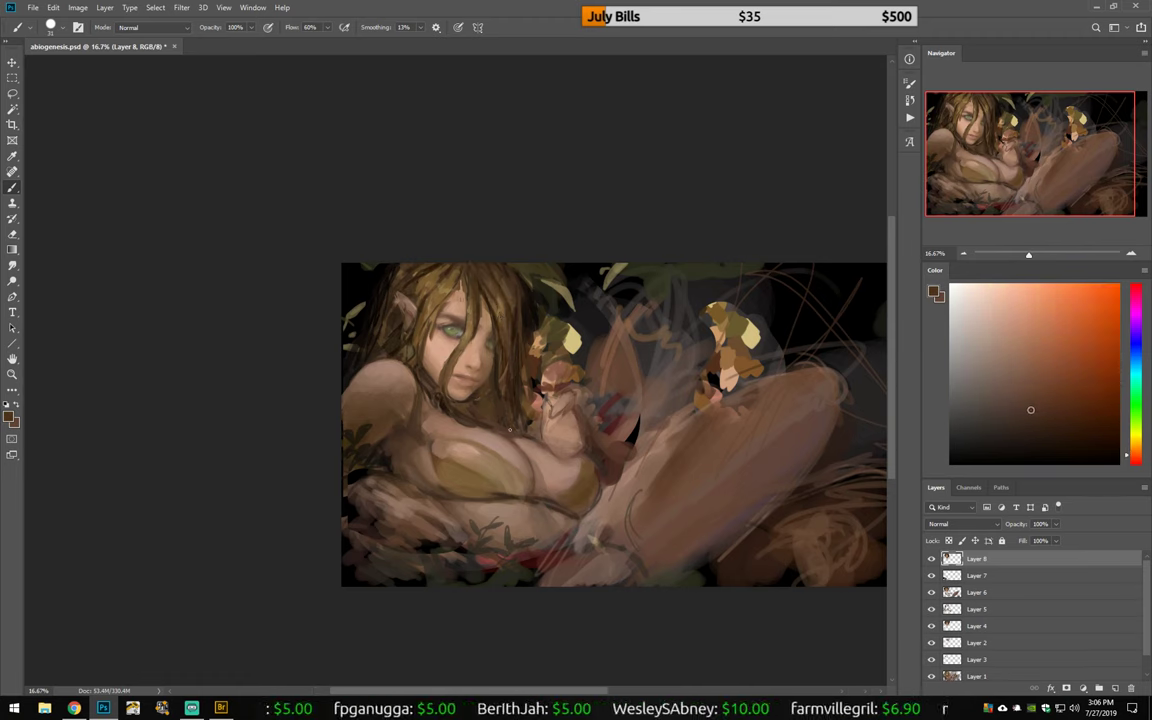
pyautogui.keyDown('alt'); pyautogui.click(499, 367); pyautogui.keyUp('alt')
# Step: Sample chest skin colours, settling on an orange-brown near the chest
pyautogui.keyDown('alt'); pyautogui.click(569, 456); pyautogui.keyUp('alt')
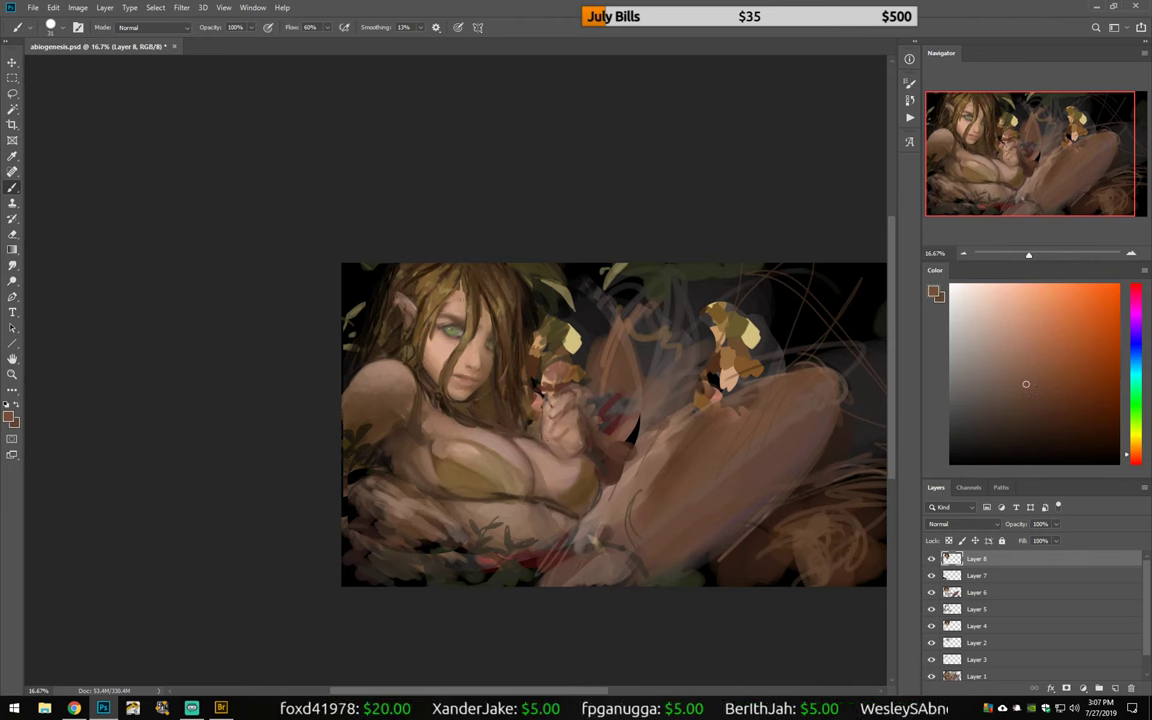
pyautogui.keyDown('alt'); pyautogui.click(575, 414); pyautogui.keyUp('alt')
pyautogui.keyDown('alt'); pyautogui.click(522, 403); pyautogui.keyUp('alt')
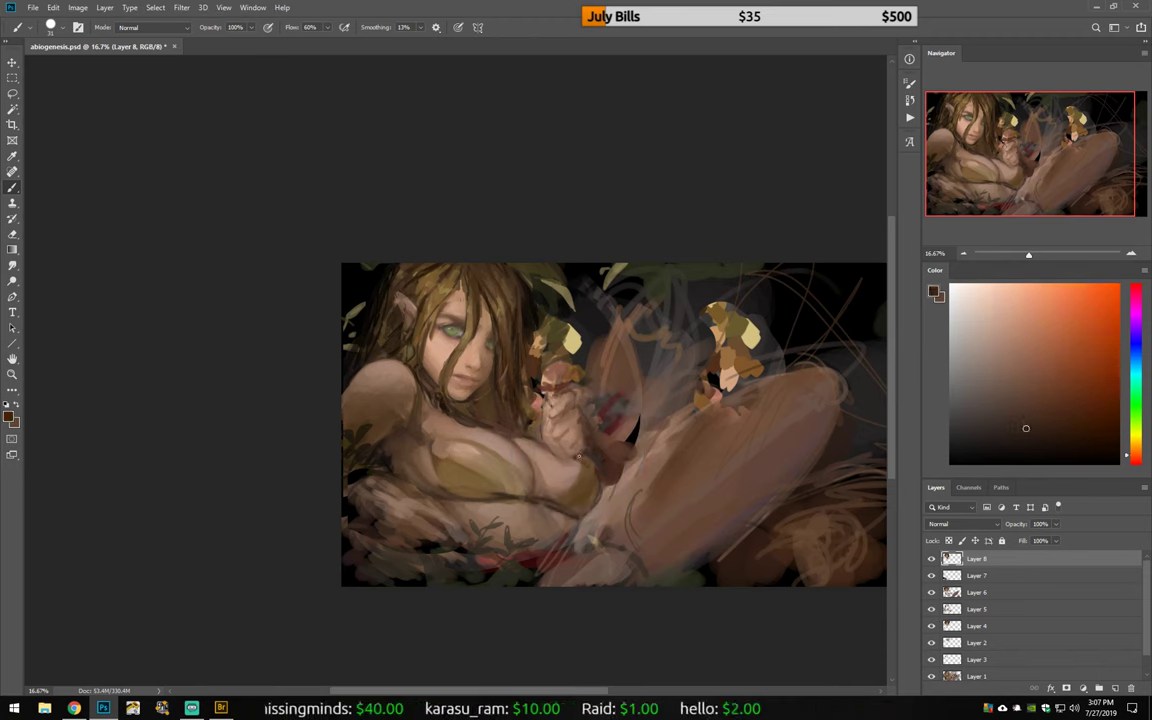
pyautogui.keyDown('alt'); pyautogui.click(583, 460); pyautogui.keyUp('alt')
pyautogui.press('r')
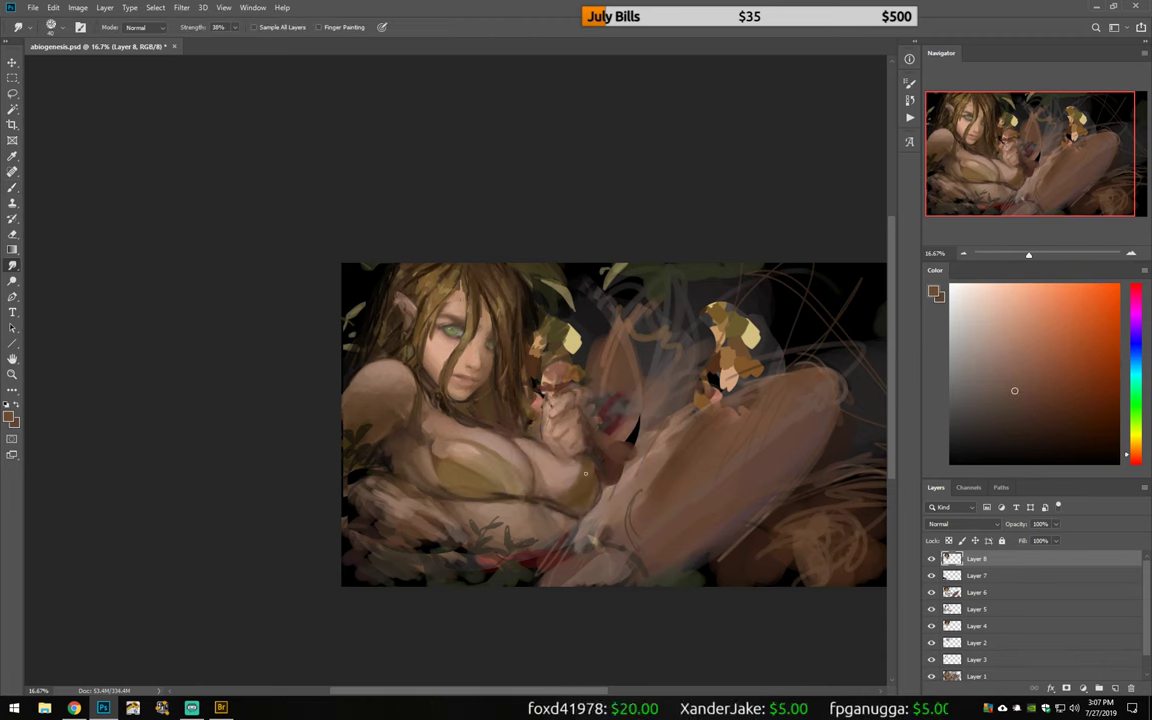
pyautogui.press('b')
pyautogui.keyDown('alt'); pyautogui.click(595, 491); pyautogui.keyUp('alt')
pyautogui.keyDown('alt'); pyautogui.click(563, 514); pyautogui.keyUp('alt')
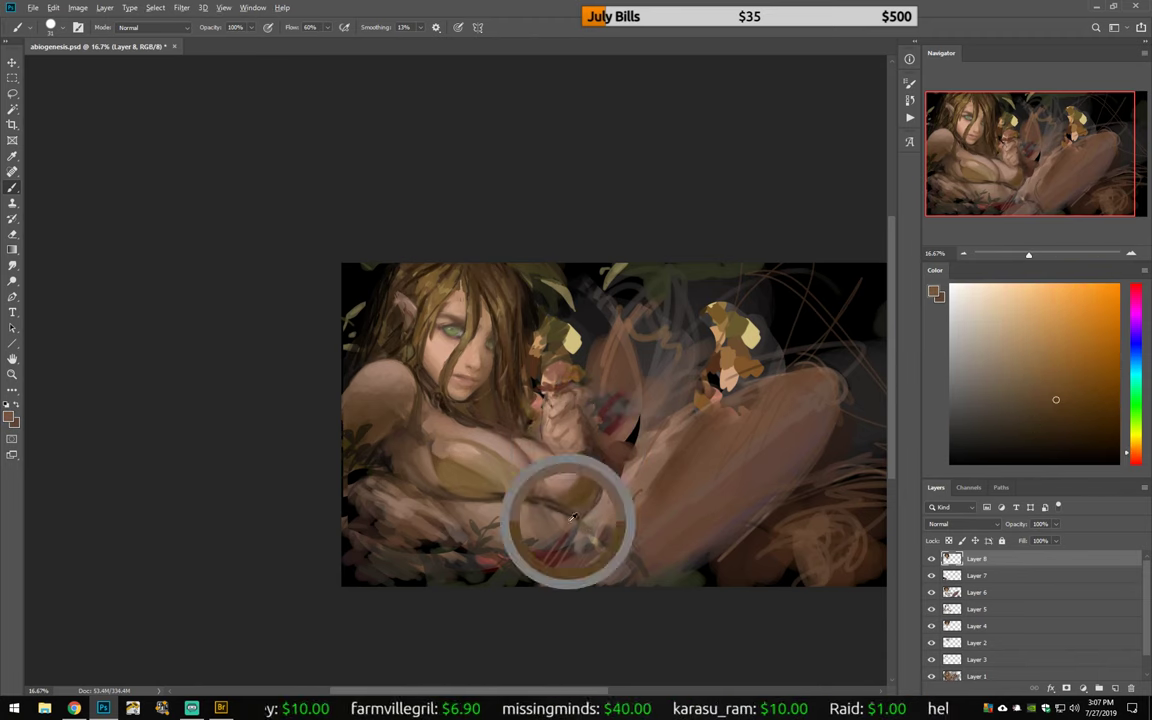
pyautogui.keyDown('alt'); pyautogui.click(546, 445); pyautogui.keyUp('alt')
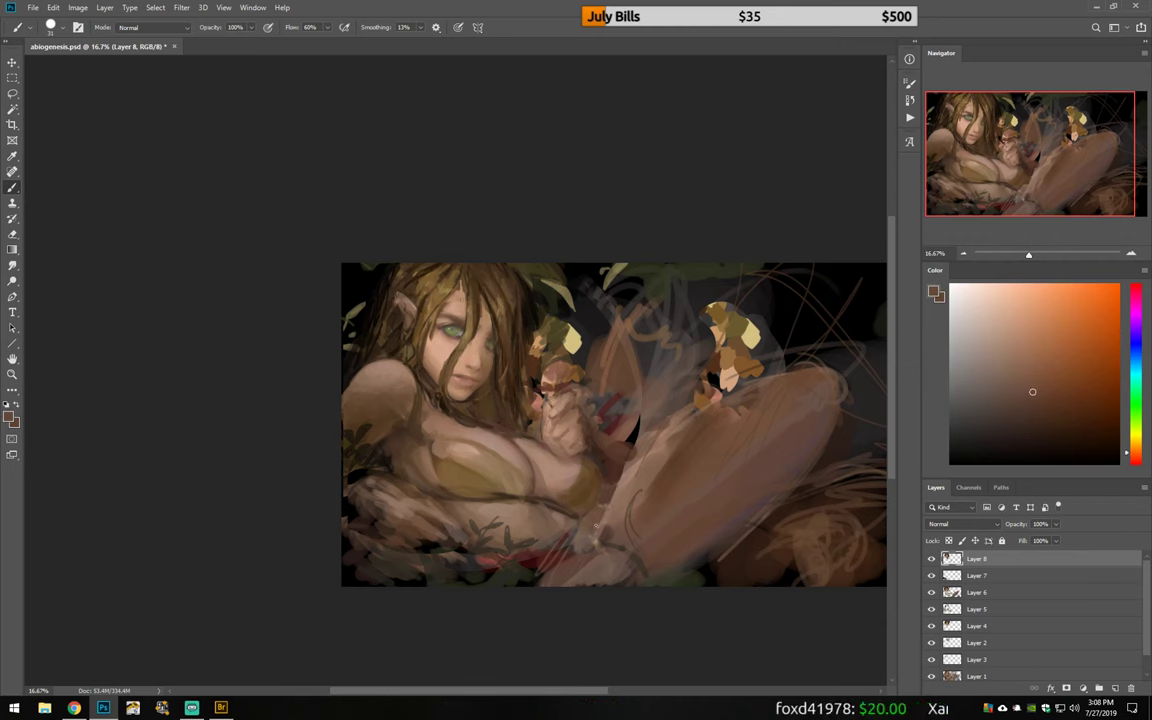
# Step: Flip the canvas and pick brown shades from the lower-left of the painting
pyautogui.press('h')
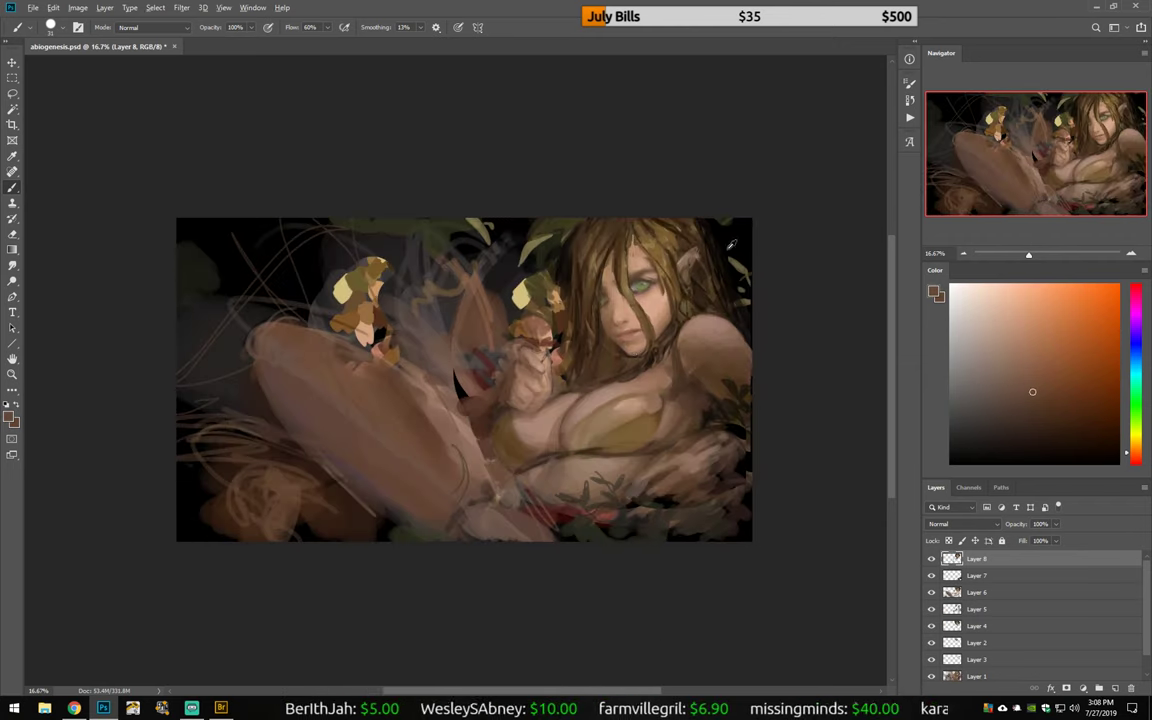
pyautogui.keyDown('alt'); pyautogui.click(735, 330); pyautogui.keyUp('alt')
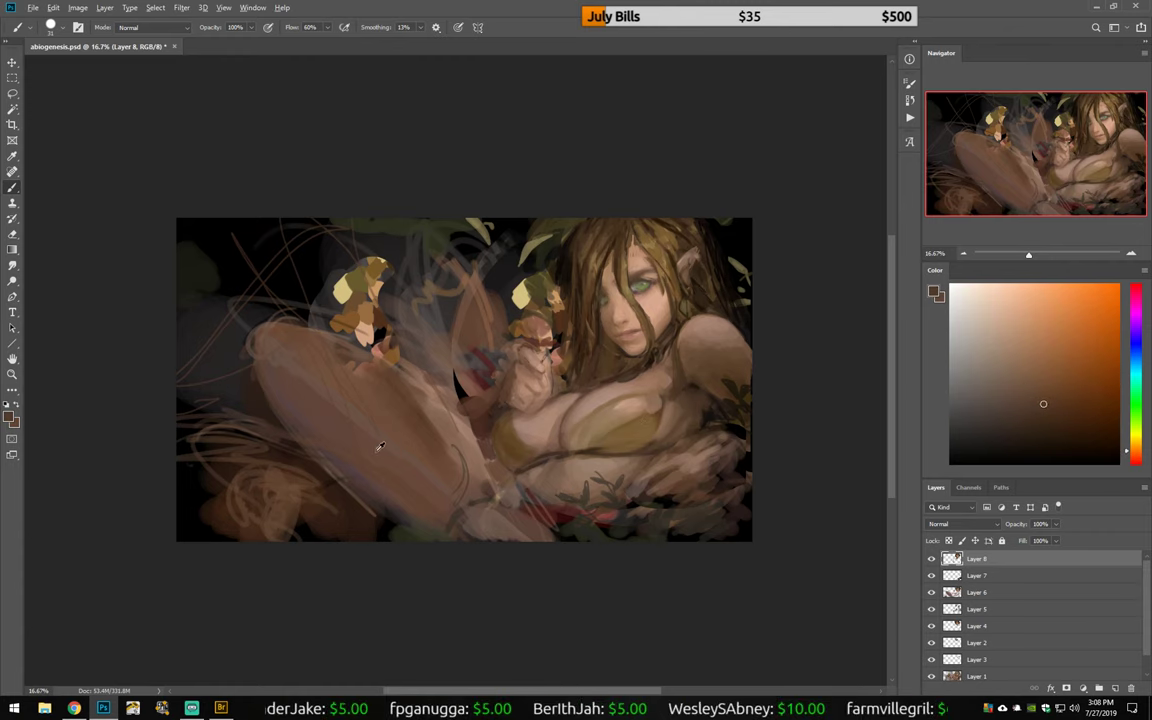
pyautogui.keyDown('alt'); pyautogui.click(251, 467); pyautogui.keyUp('alt')
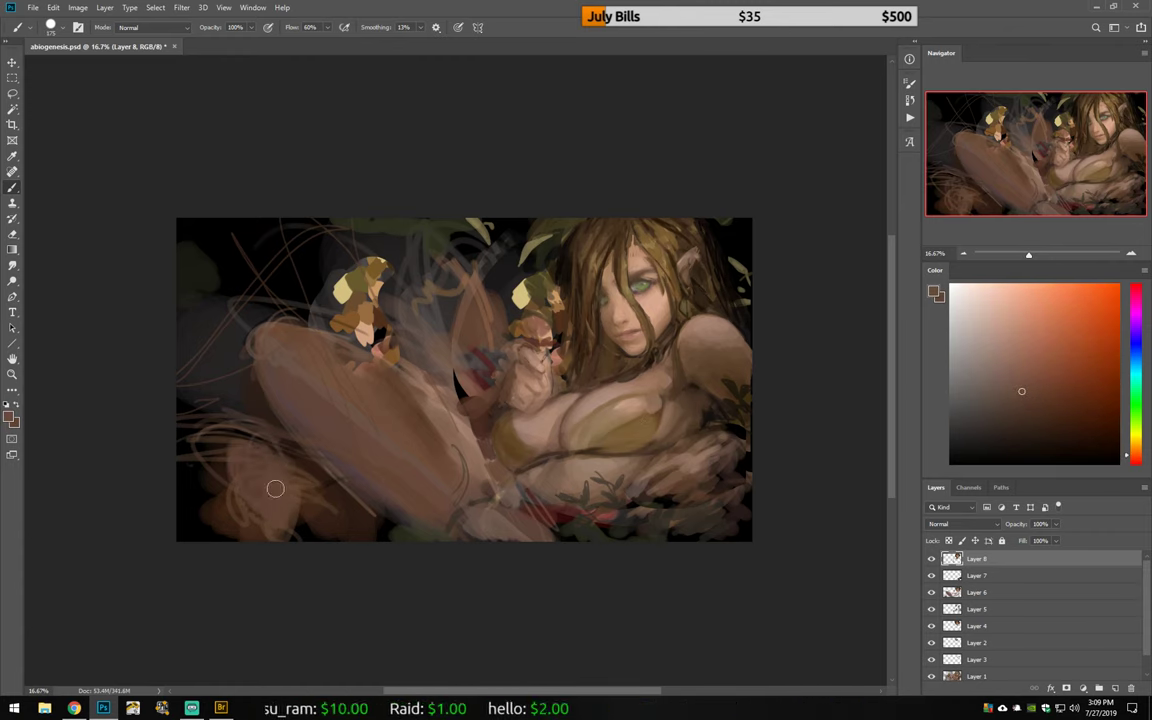
pyautogui.keyDown('alt'); pyautogui.click(263, 470); pyautogui.keyUp('alt')
pyautogui.keyDown('alt'); pyautogui.click(246, 467); pyautogui.keyUp('alt')
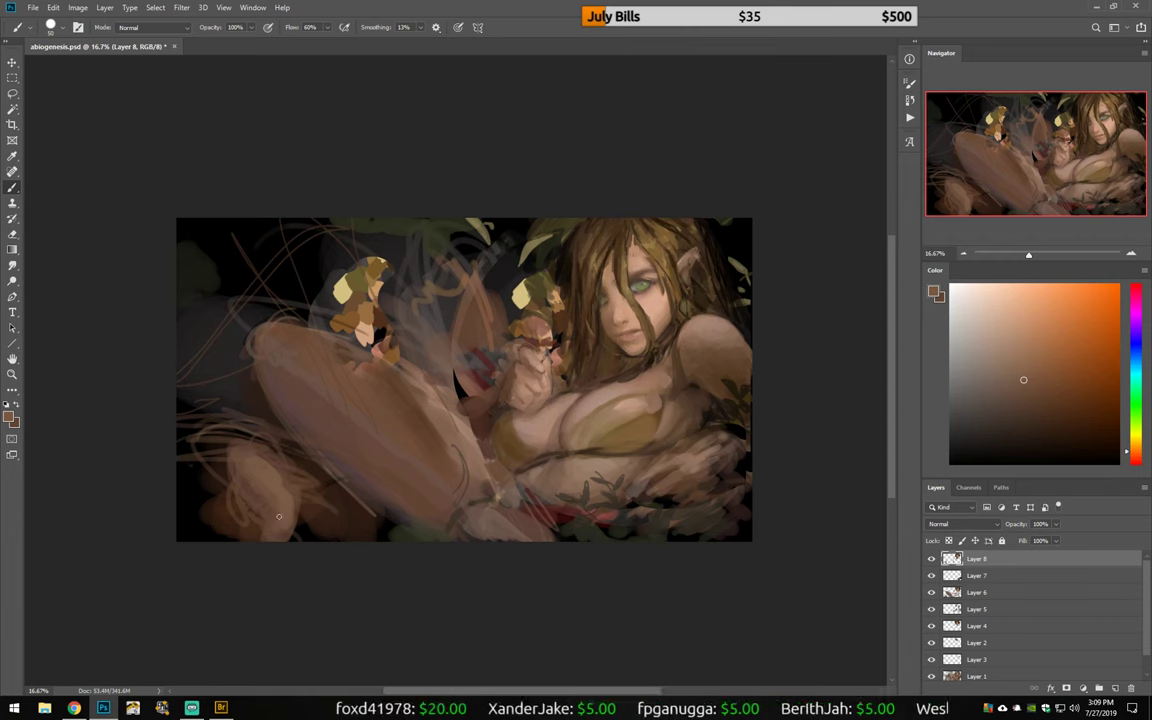
# Step: Flip the canvas back and paint dark brown outline strokes along the large leg
pyautogui.hotkey('ctrl', 'shift', 'h')
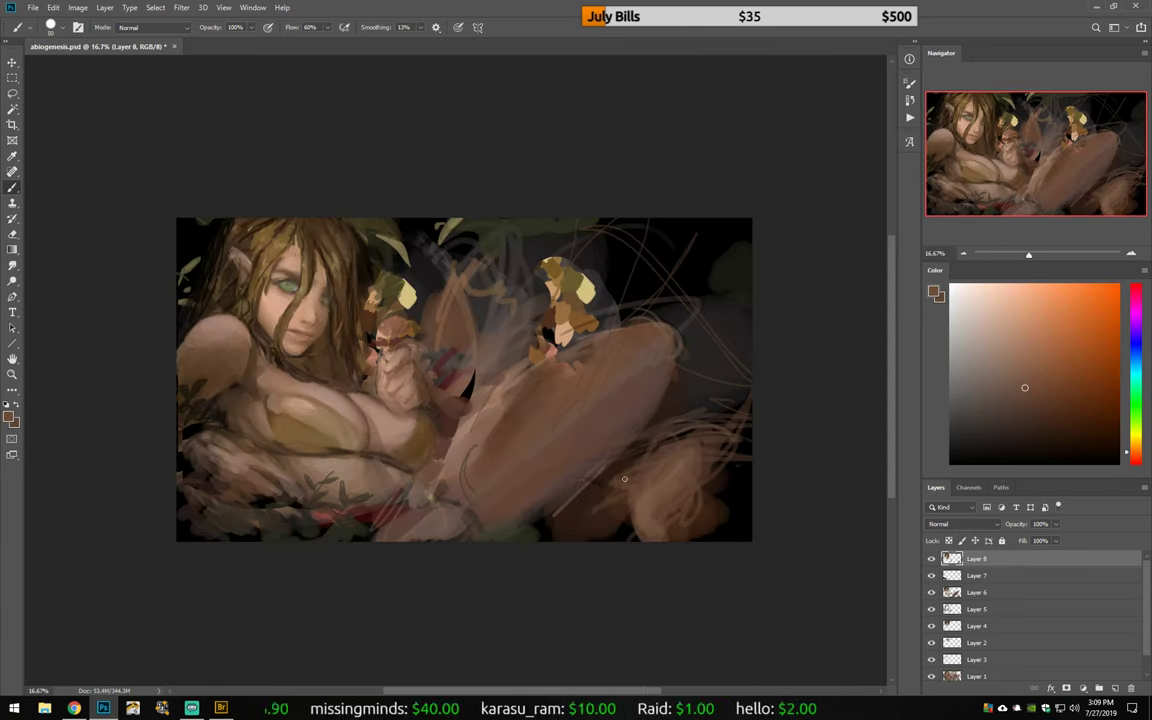
pyautogui.keyDown('alt'); pyautogui.click(624, 479); pyautogui.keyUp('alt')
pyautogui.moveTo(462, 452); pyautogui.dragTo(614, 288)
pyautogui.moveTo(554, 392); pyautogui.dragTo(672, 434)
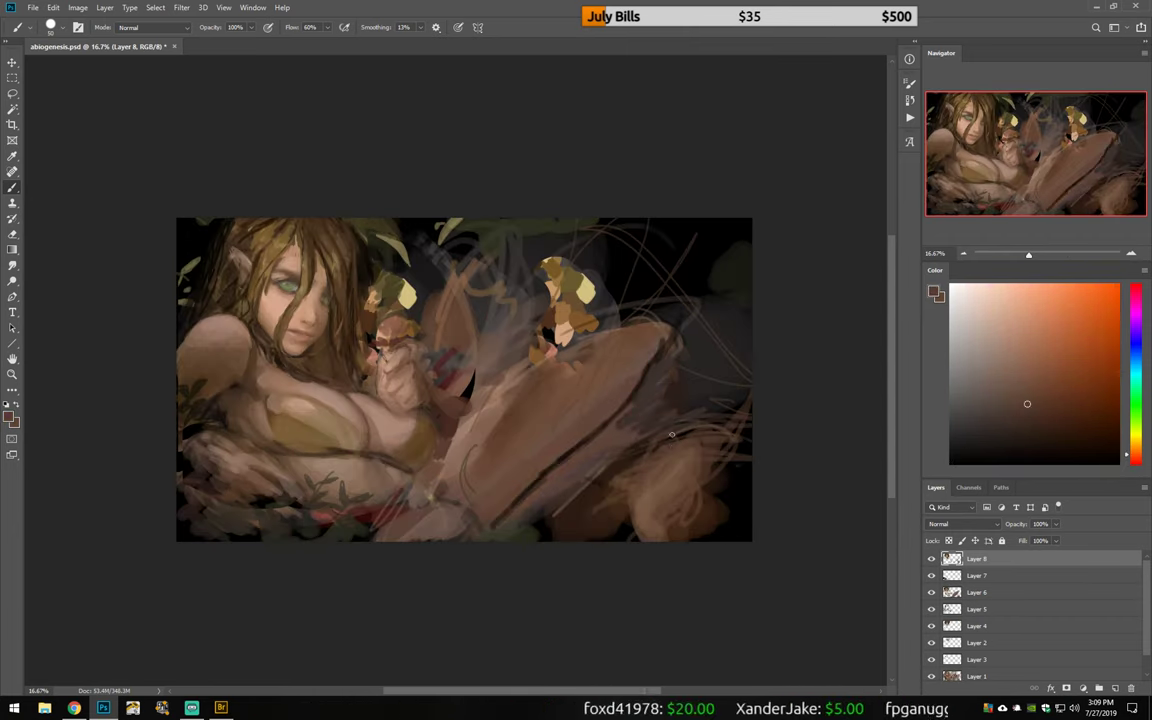
# Step: Darken the colour to black, then sample warm and yellow-brown tones
pyautogui.keyDown('alt'); pyautogui.click(392, 388); pyautogui.keyUp('alt')
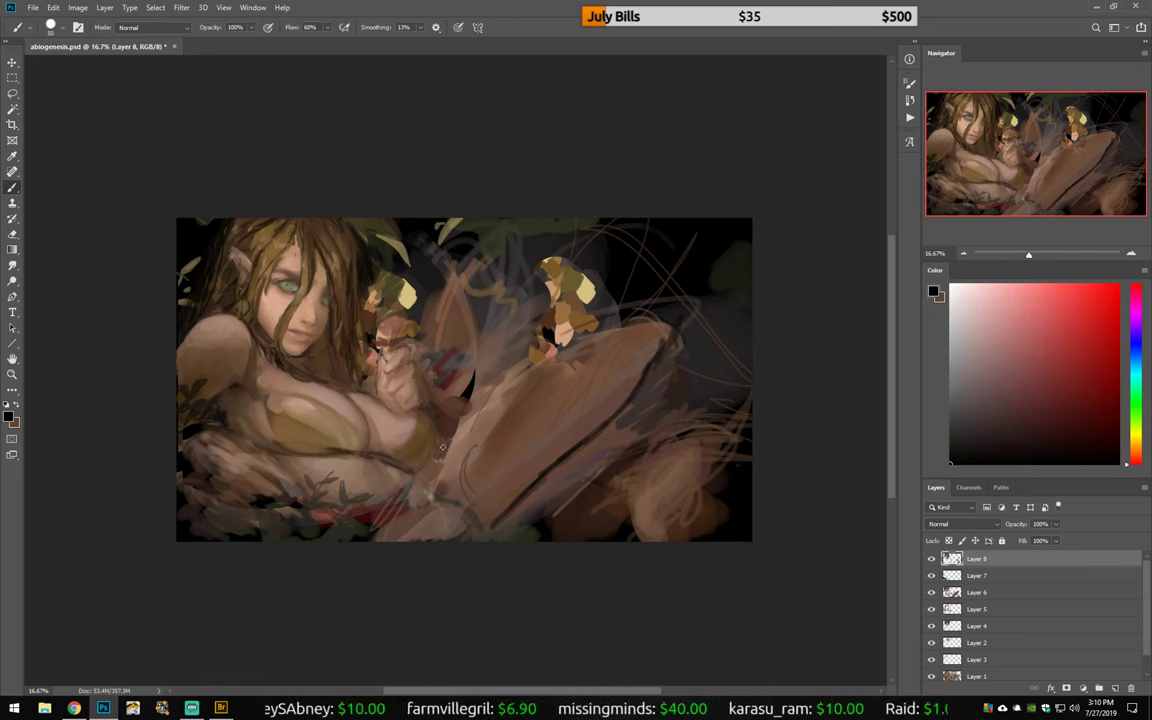
pyautogui.keyDown('alt'); pyautogui.click(385, 412); pyautogui.keyUp('alt')
pyautogui.keyDown('alt'); pyautogui.click(418, 492); pyautogui.keyUp('alt')
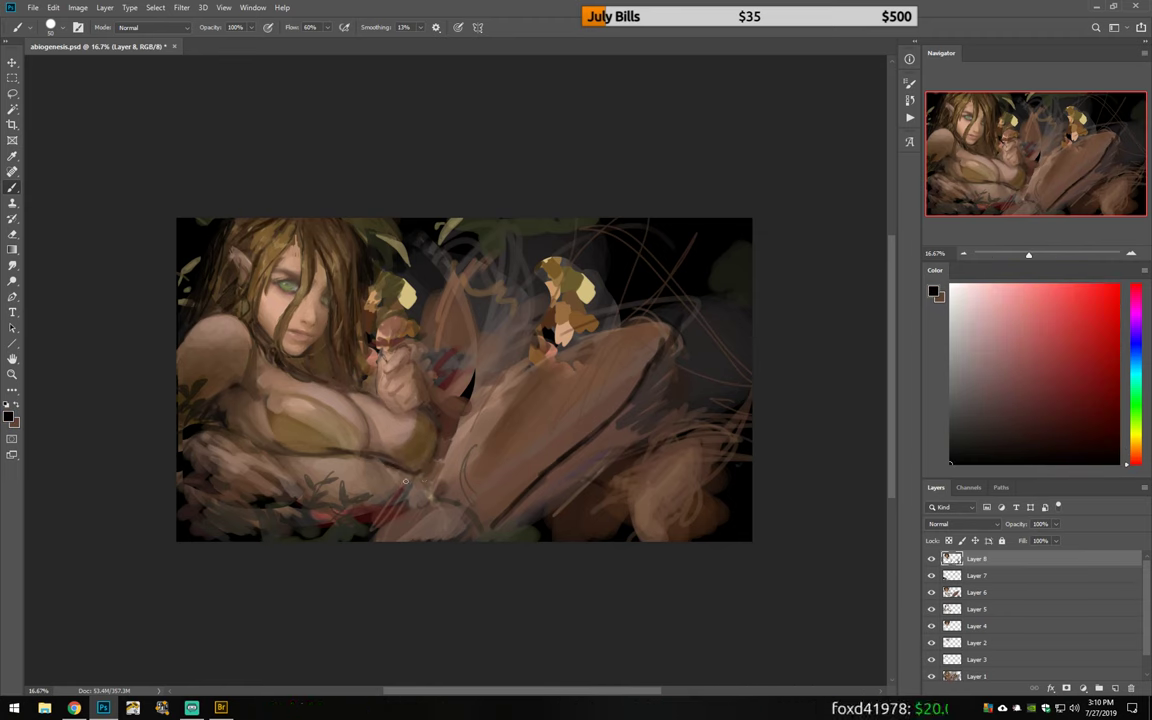
pyautogui.keyDown('alt'); pyautogui.click(380, 452); pyautogui.keyUp('alt')
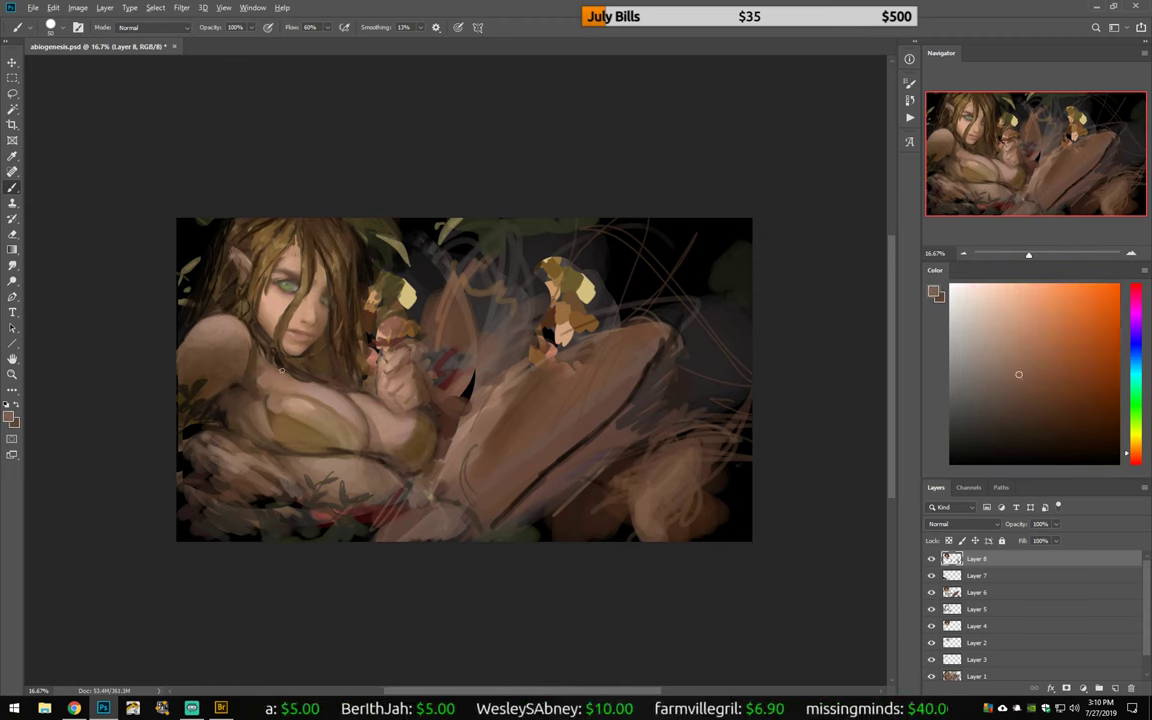
pyautogui.keyDown('alt'); pyautogui.click(328, 380); pyautogui.keyUp('alt')
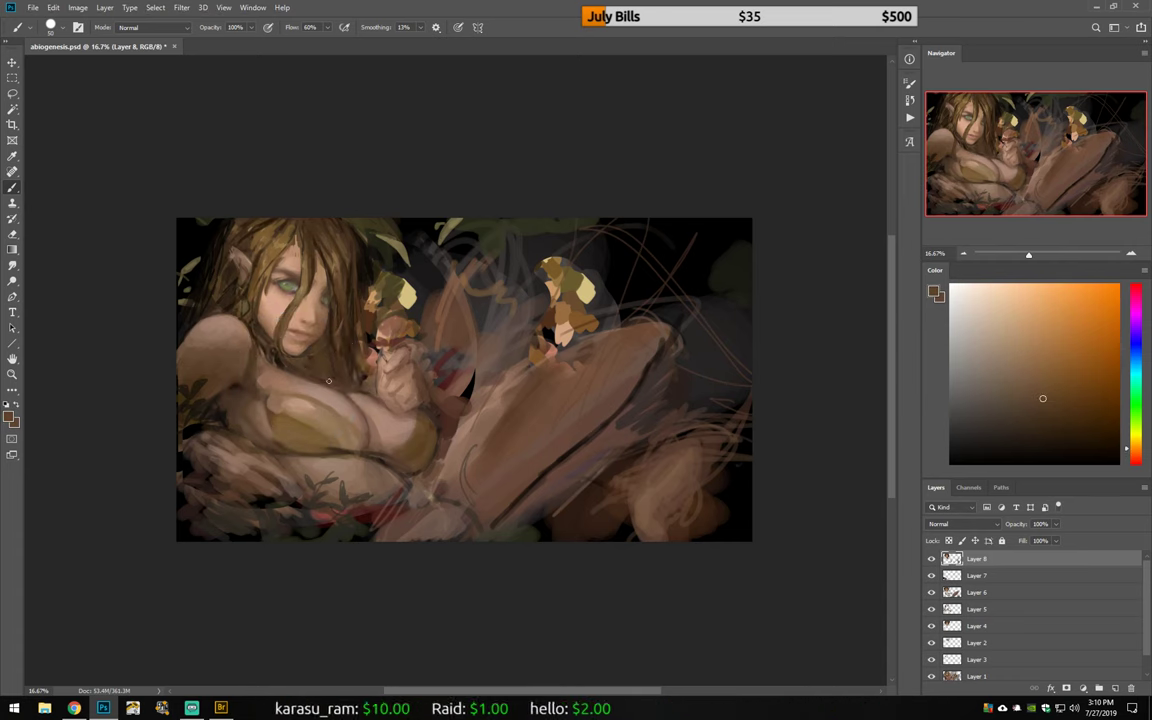
pyautogui.keyDown('alt'); pyautogui.click(204, 365); pyautogui.keyUp('alt')
pyautogui.keyDown('alt'); pyautogui.click(215, 358); pyautogui.keyUp('alt')
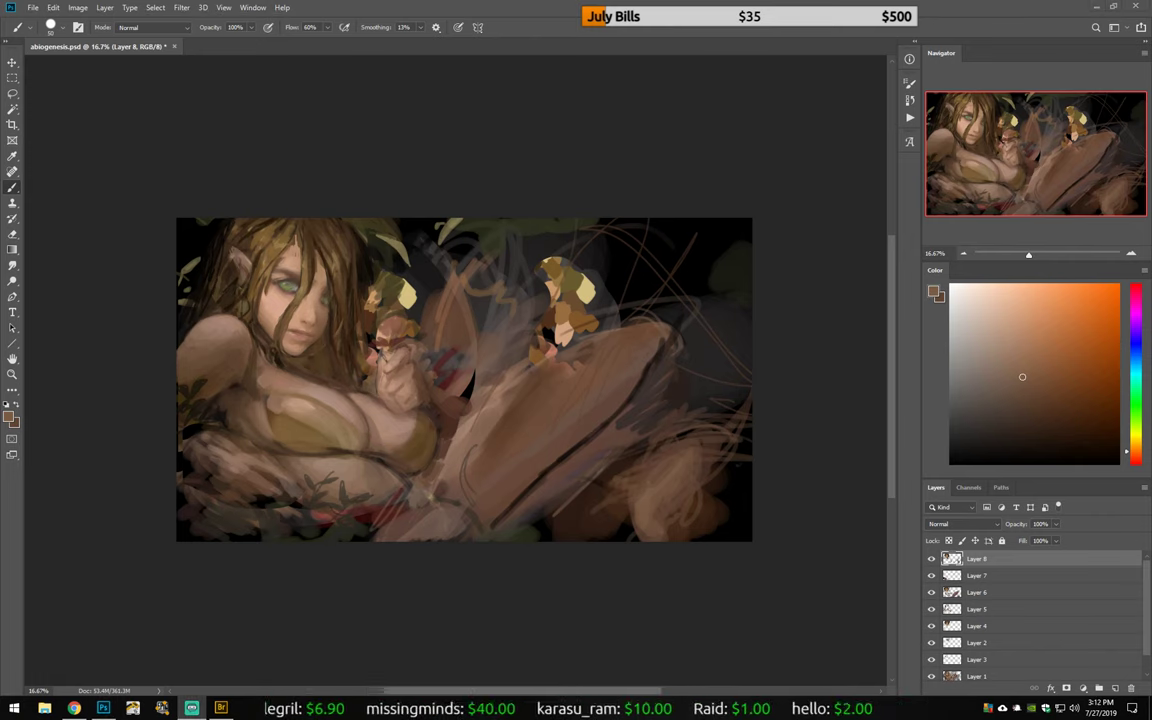
# Step: Sample light tan and darker browns from the hair
pyautogui.keyDown('alt'); pyautogui.click(262, 226); pyautogui.keyUp('alt')
pyautogui.keyDown('alt'); pyautogui.click(272, 220); pyautogui.keyUp('alt')
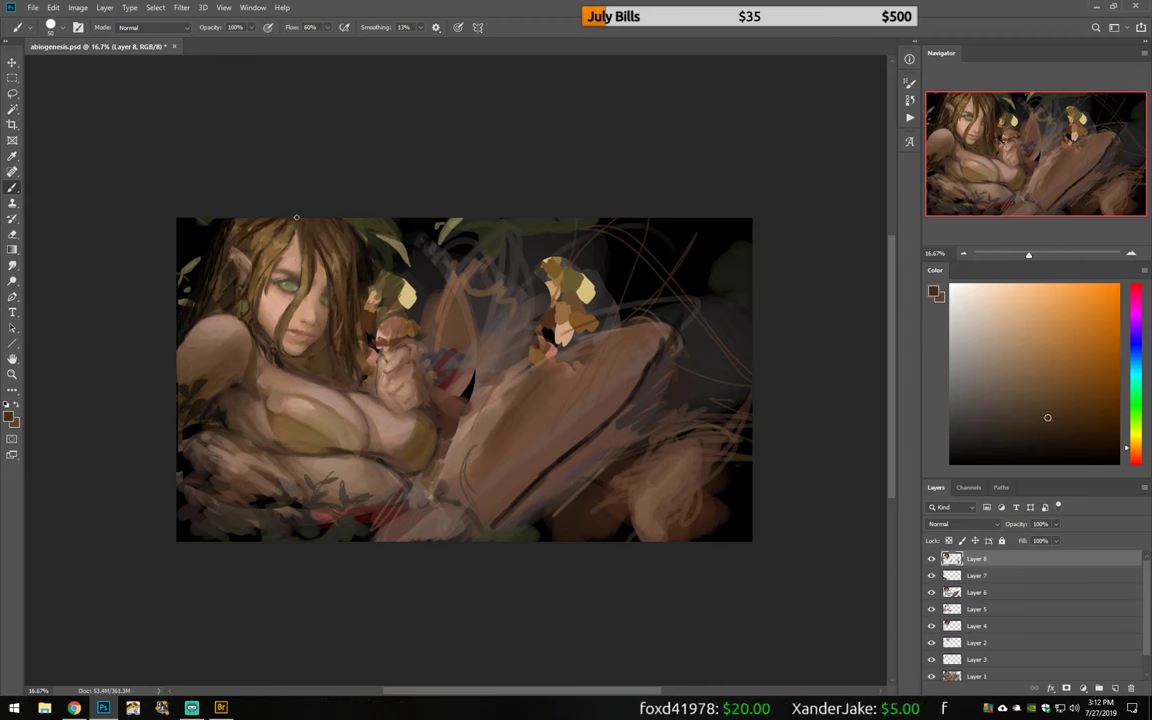
pyautogui.keyDown('alt'); pyautogui.click(250, 220); pyautogui.keyUp('alt')
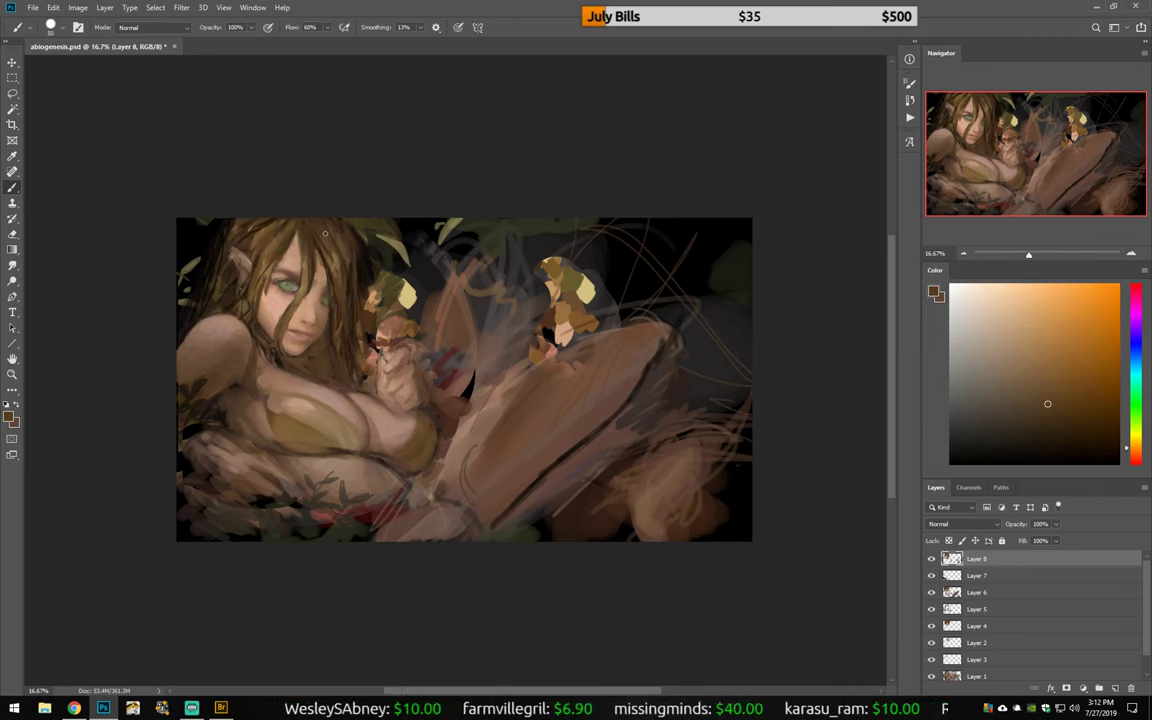
pyautogui.keyDown('alt'); pyautogui.click(255, 201); pyautogui.keyUp('alt')
pyautogui.keyDown('alt'); pyautogui.click(251, 198); pyautogui.keyUp('alt')
pyautogui.keyDown('alt'); pyautogui.click(250, 197); pyautogui.keyUp('alt')
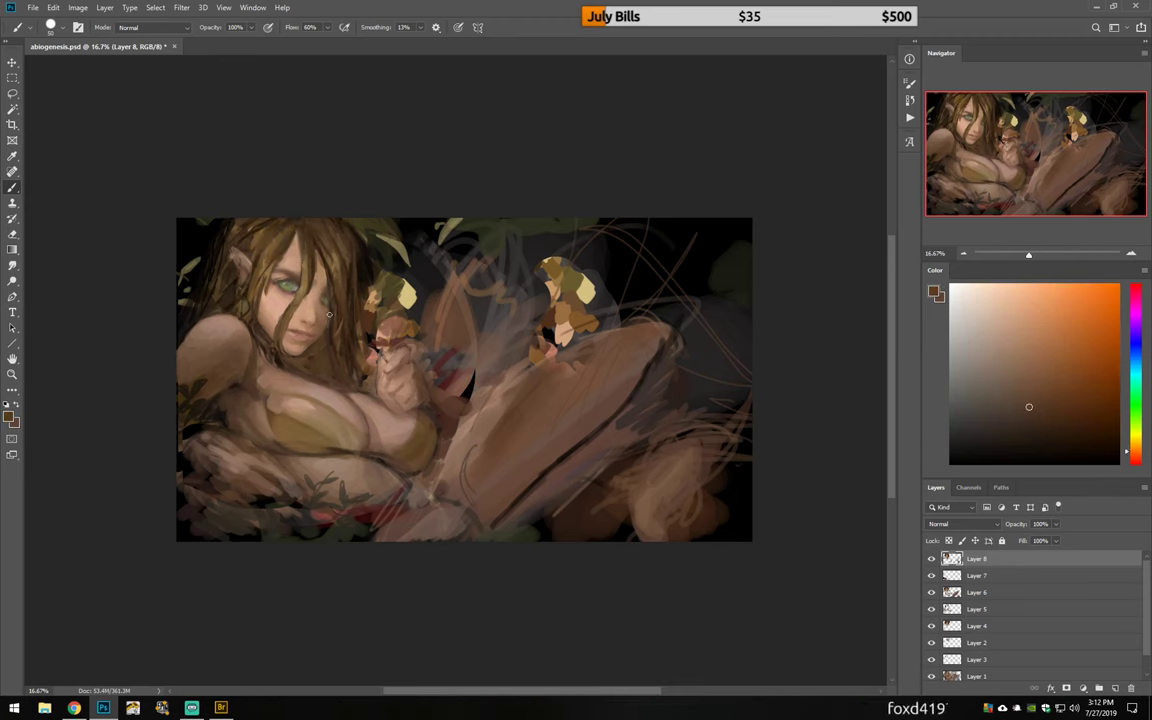
# Step: Pick a near-black dark red, save the painting, then sample warm skin tones
pyautogui.keyDown('alt'); pyautogui.click(269, 299); pyautogui.keyUp('alt')
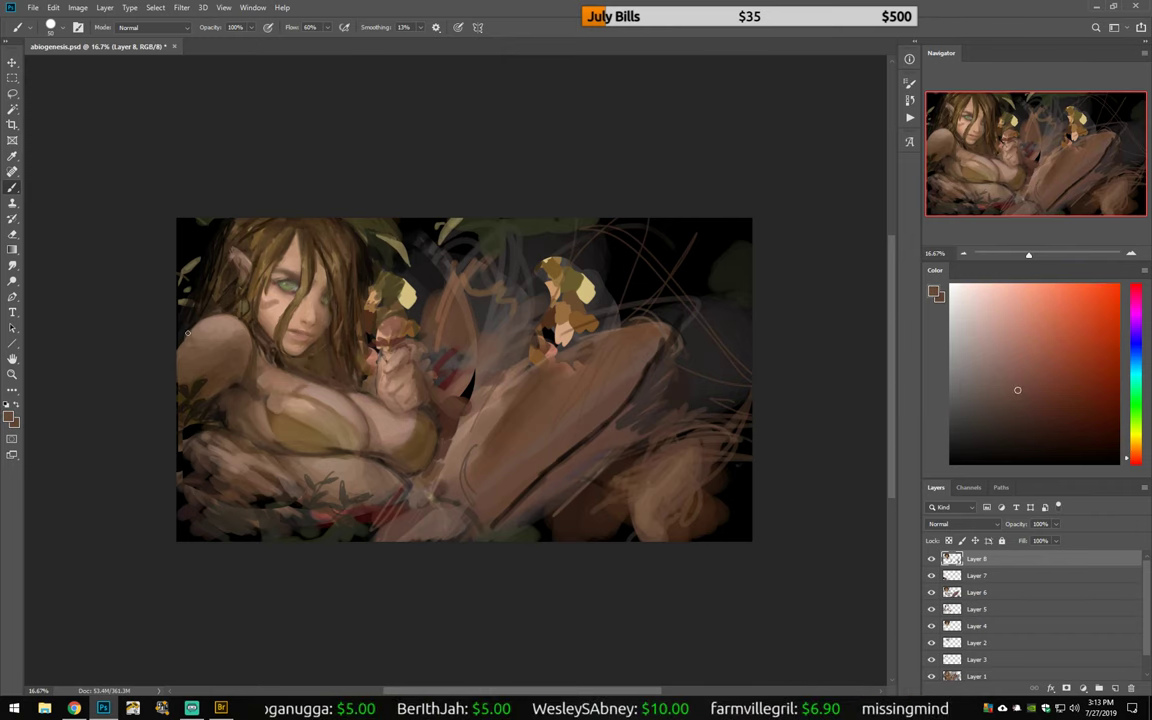
pyautogui.keyDown('alt'); pyautogui.click(188, 345); pyautogui.keyUp('alt')
pyautogui.hotkey('ctrl', 's')
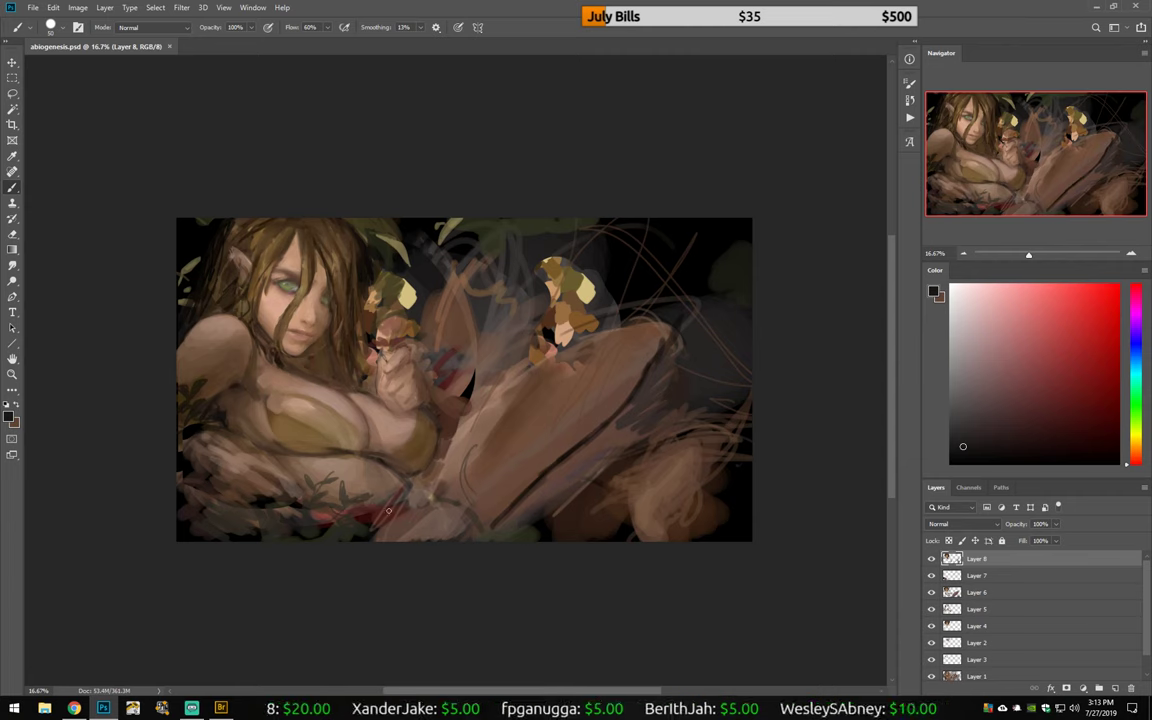
pyautogui.keyDown('alt'); pyautogui.click(315, 378); pyautogui.keyUp('alt')
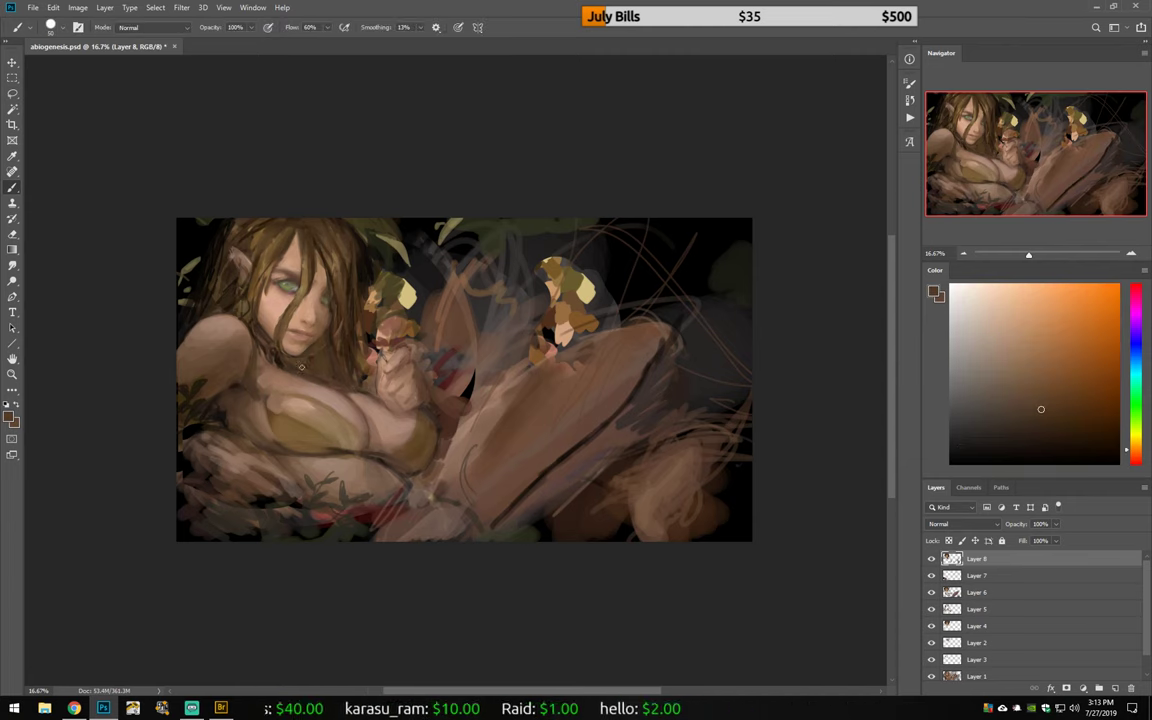
pyautogui.keyDown('alt'); pyautogui.click(300, 350); pyautogui.keyUp('alt')
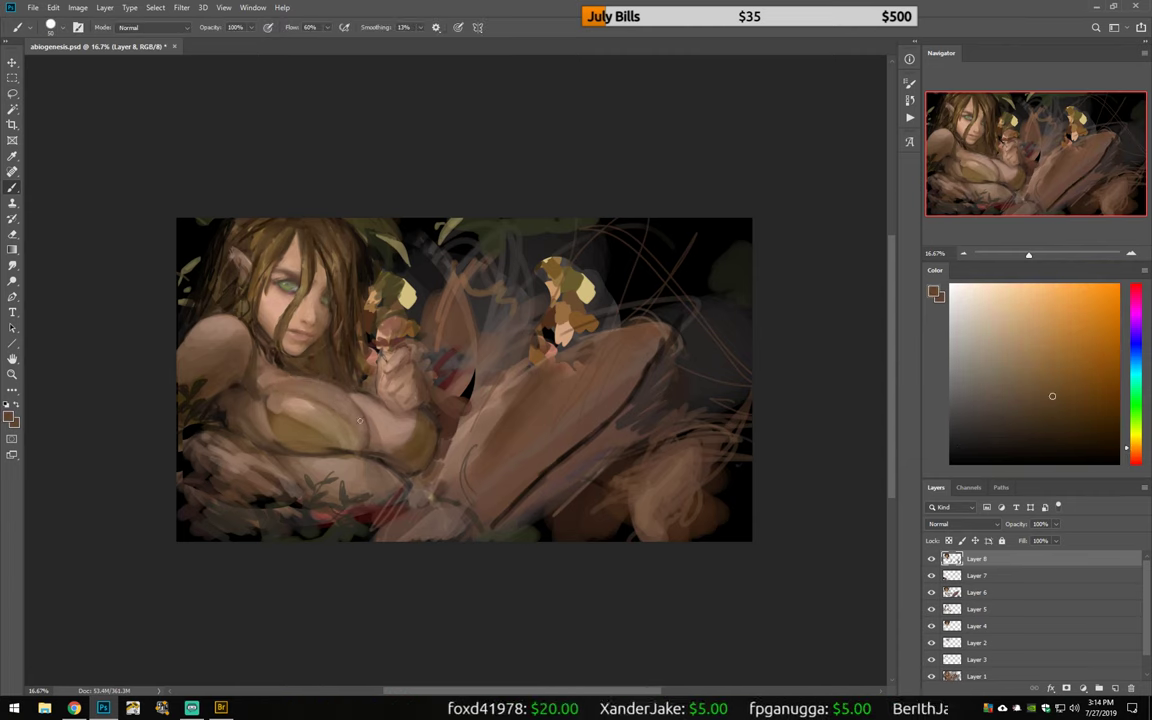
# Step: Mirror the canvas, sample chest skin tones and darker browns, then mirror it back
pyautogui.press('h')
pyautogui.keyDown('alt'); pyautogui.click(537, 392); pyautogui.keyUp('alt')
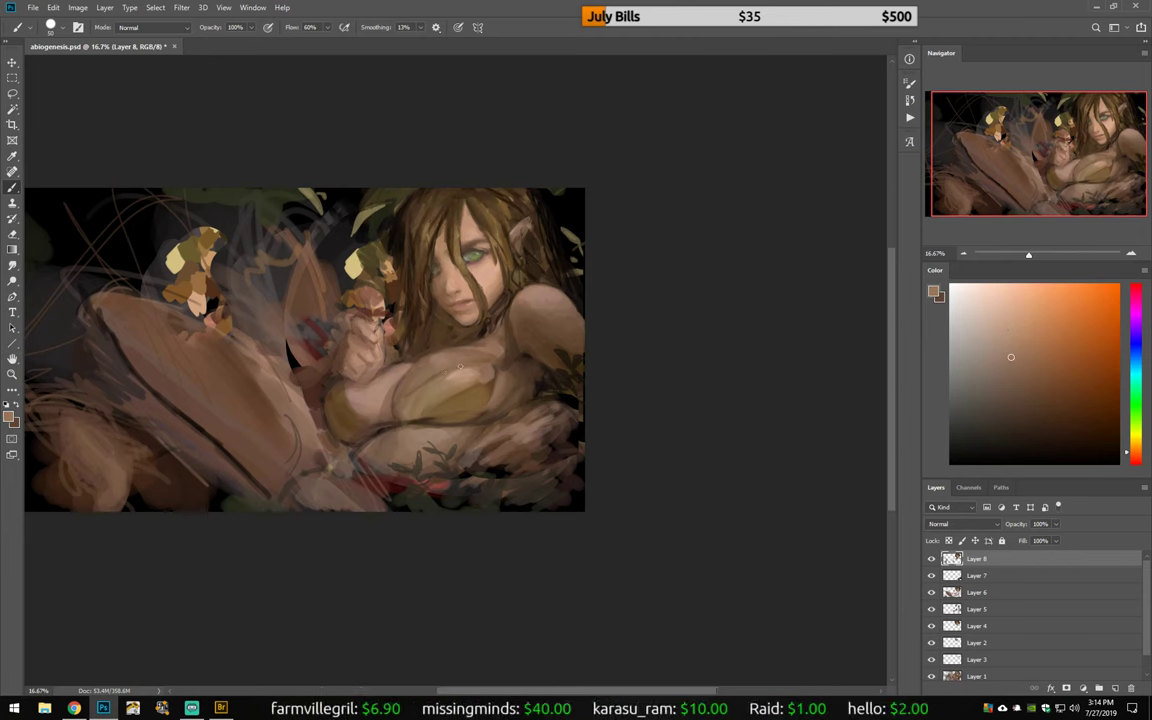
pyautogui.keyDown('alt'); pyautogui.click(427, 365); pyautogui.keyUp('alt')
pyautogui.keyDown('alt'); pyautogui.click(464, 364); pyautogui.keyUp('alt')
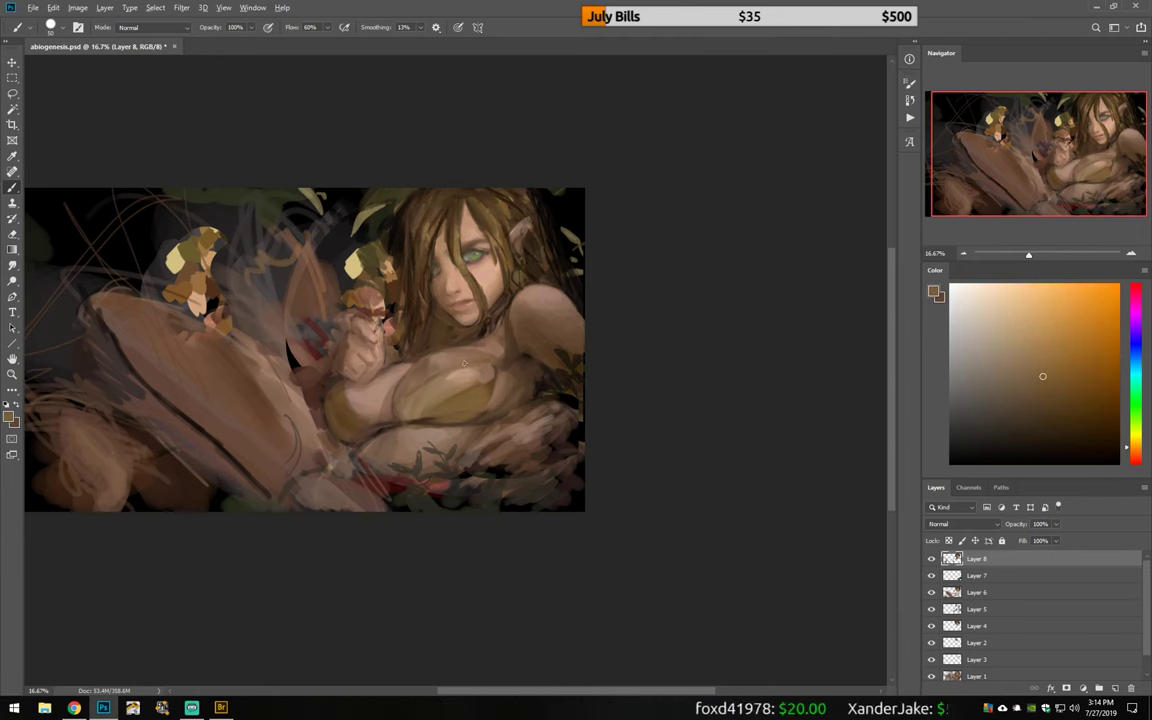
pyautogui.keyDown('alt'); pyautogui.click(447, 360); pyautogui.keyUp('alt')
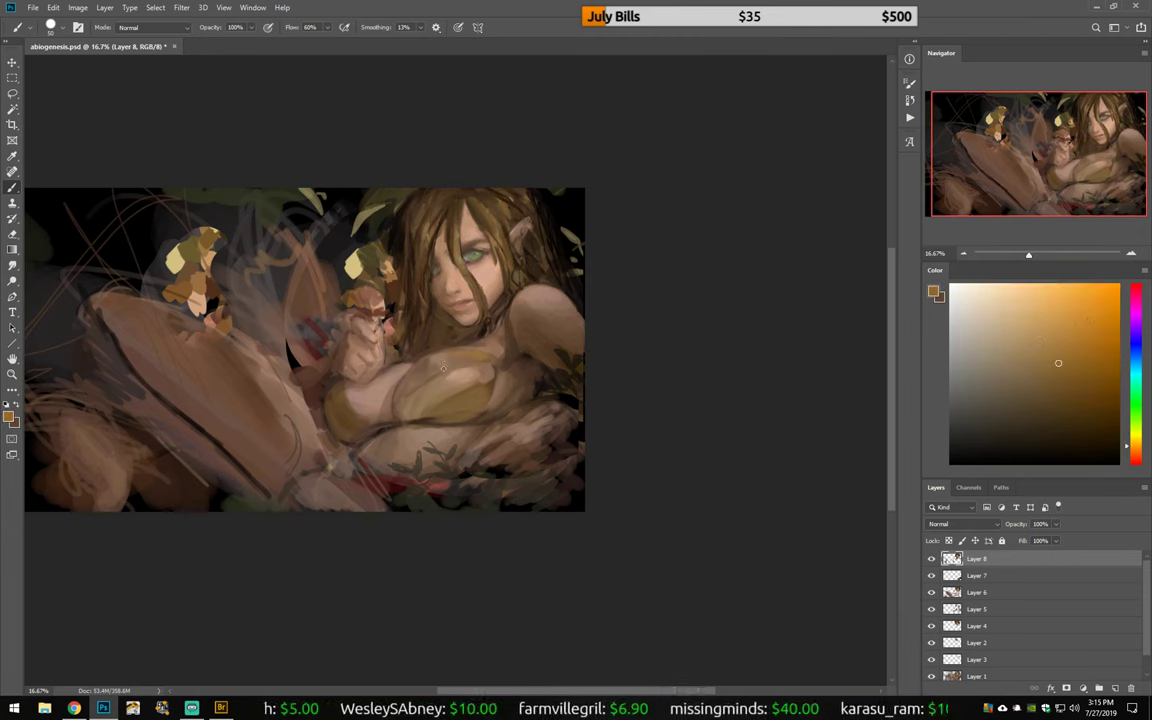
pyautogui.keyDown('alt'); pyautogui.click(450, 360); pyautogui.keyUp('alt')
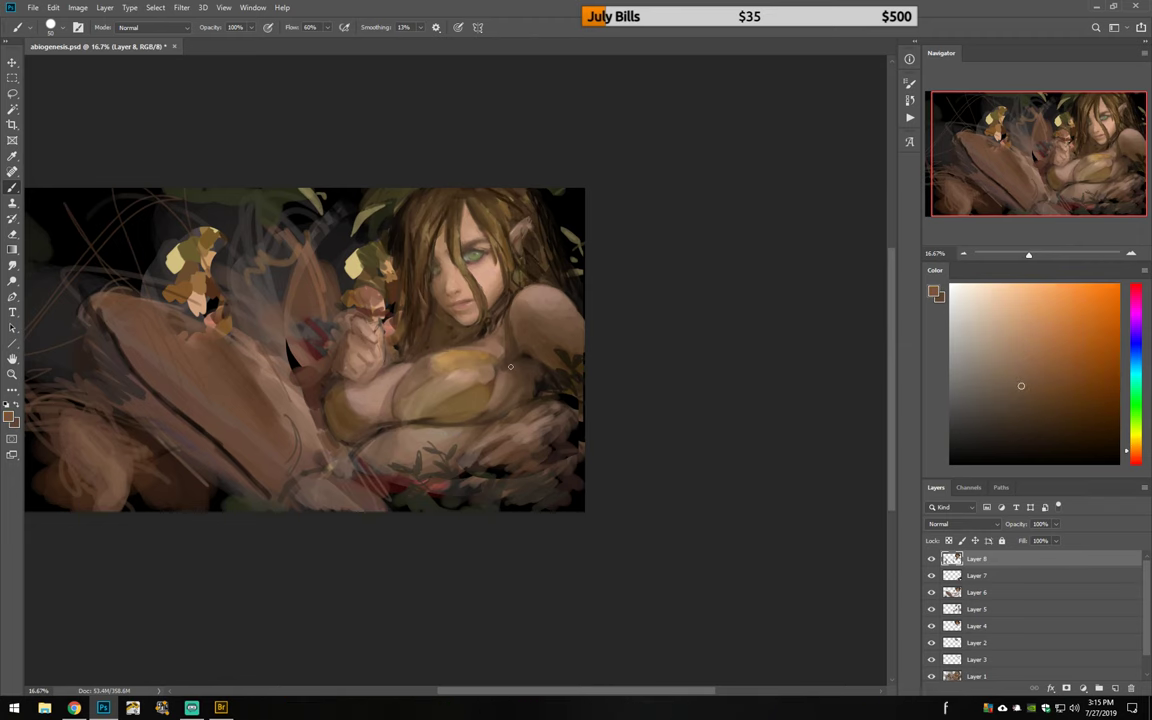
pyautogui.keyDown('alt'); pyautogui.click(419, 373); pyautogui.keyUp('alt')
pyautogui.press('h')
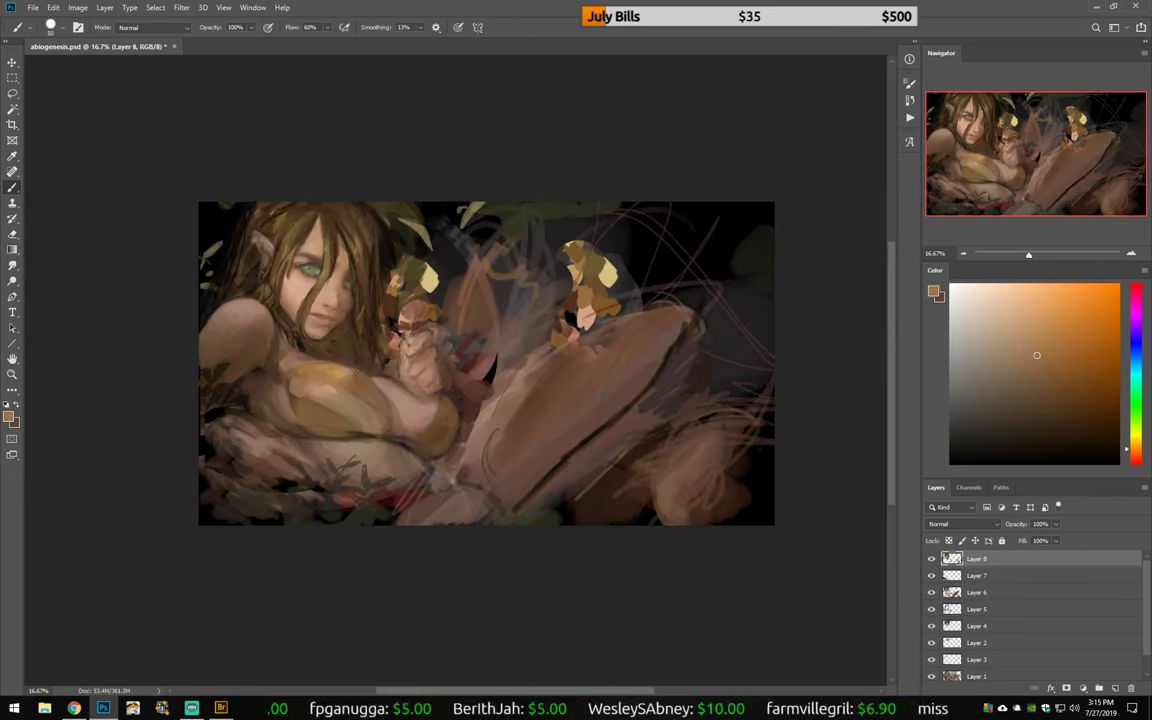
# Step: Resample skin colours from the figure, ending on a tan-orange tone
pyautogui.keyDown('alt'); pyautogui.click(328, 327); pyautogui.keyUp('alt')
pyautogui.keyDown('alt'); pyautogui.click(340, 357); pyautogui.keyUp('alt')
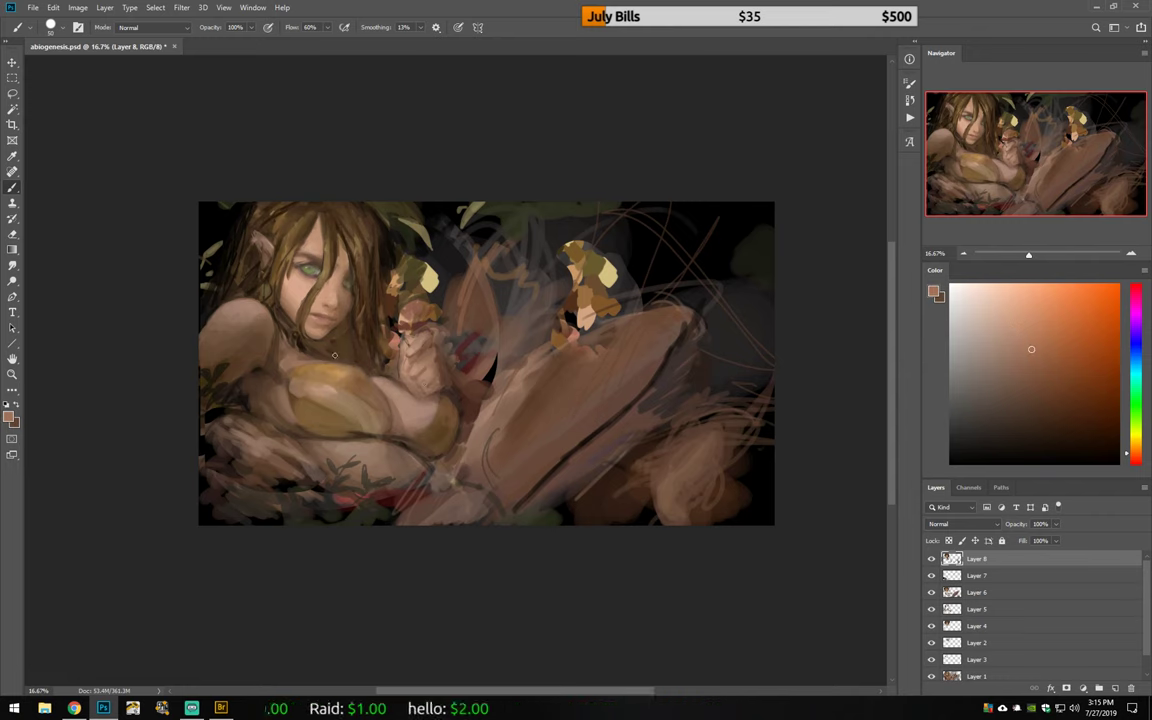
pyautogui.keyDown('alt'); pyautogui.click(281, 392); pyautogui.keyUp('alt')
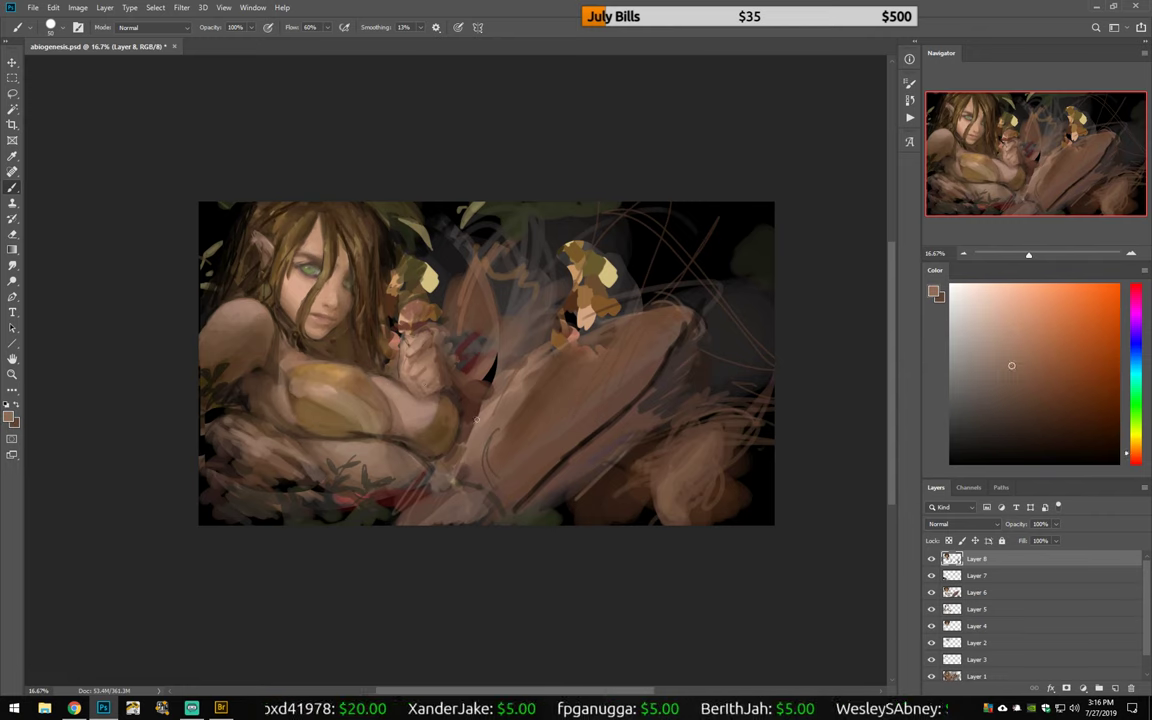
pyautogui.keyDown('alt'); pyautogui.click(367, 386); pyautogui.keyUp('alt')
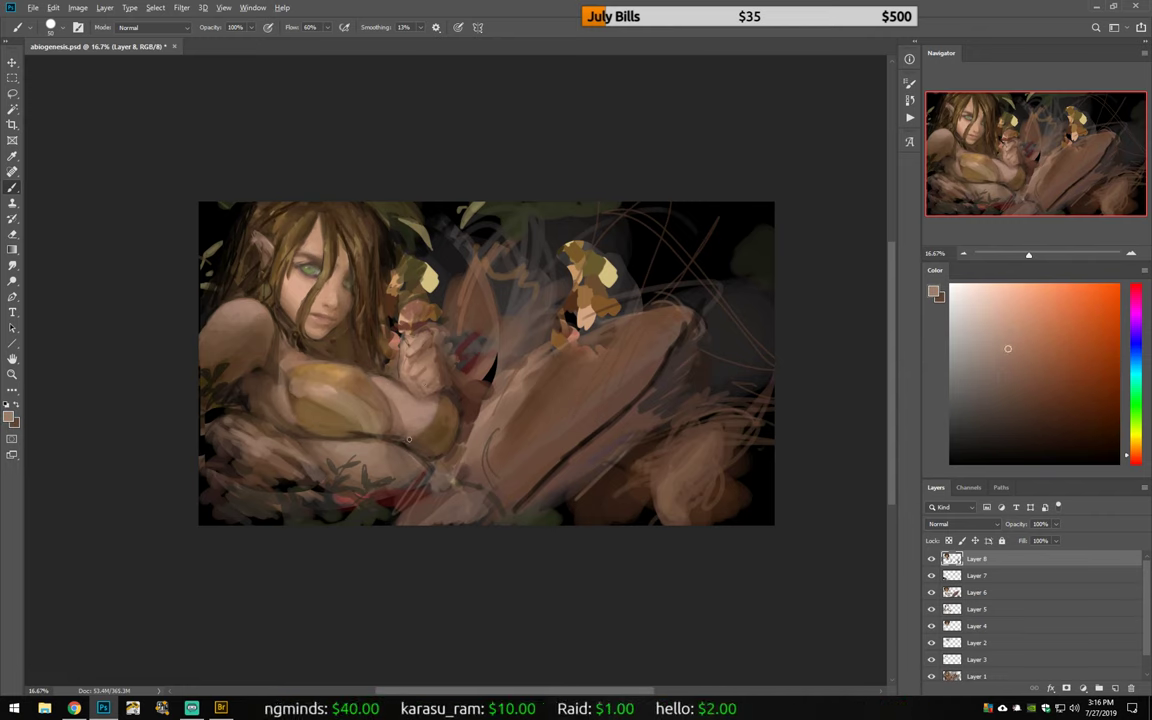
pyautogui.keyDown('alt'); pyautogui.click(383, 389); pyautogui.keyUp('alt')
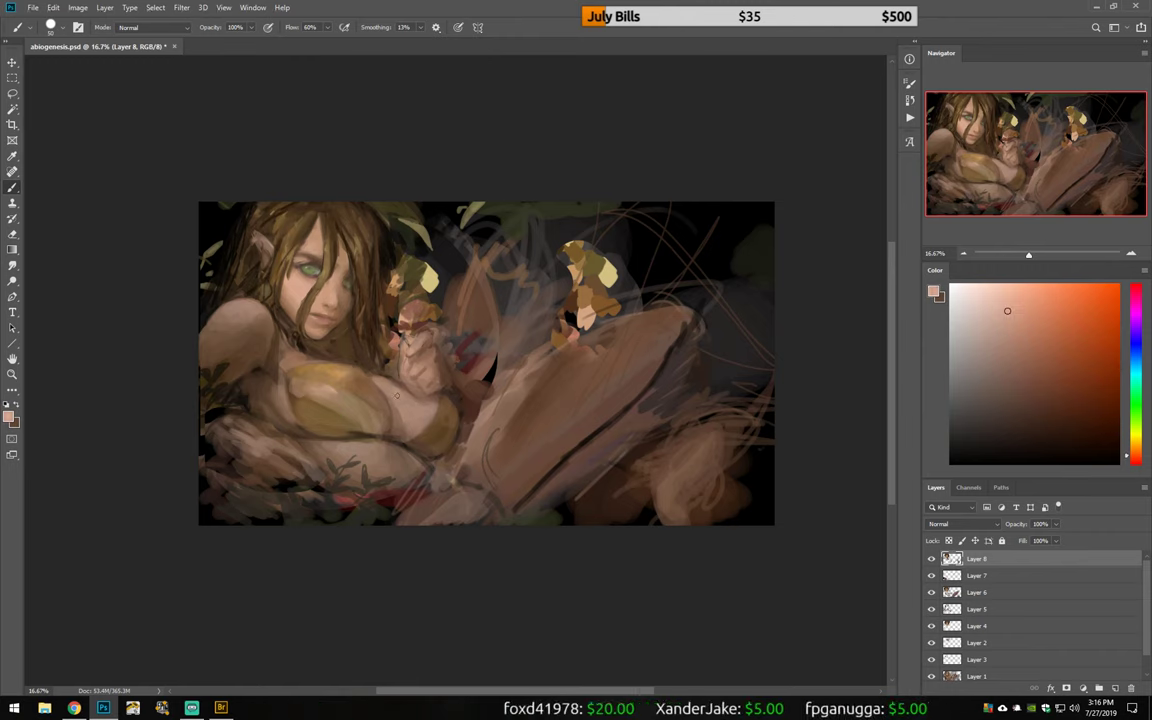
pyautogui.keyDown('alt'); pyautogui.click(328, 294); pyautogui.keyUp('alt')
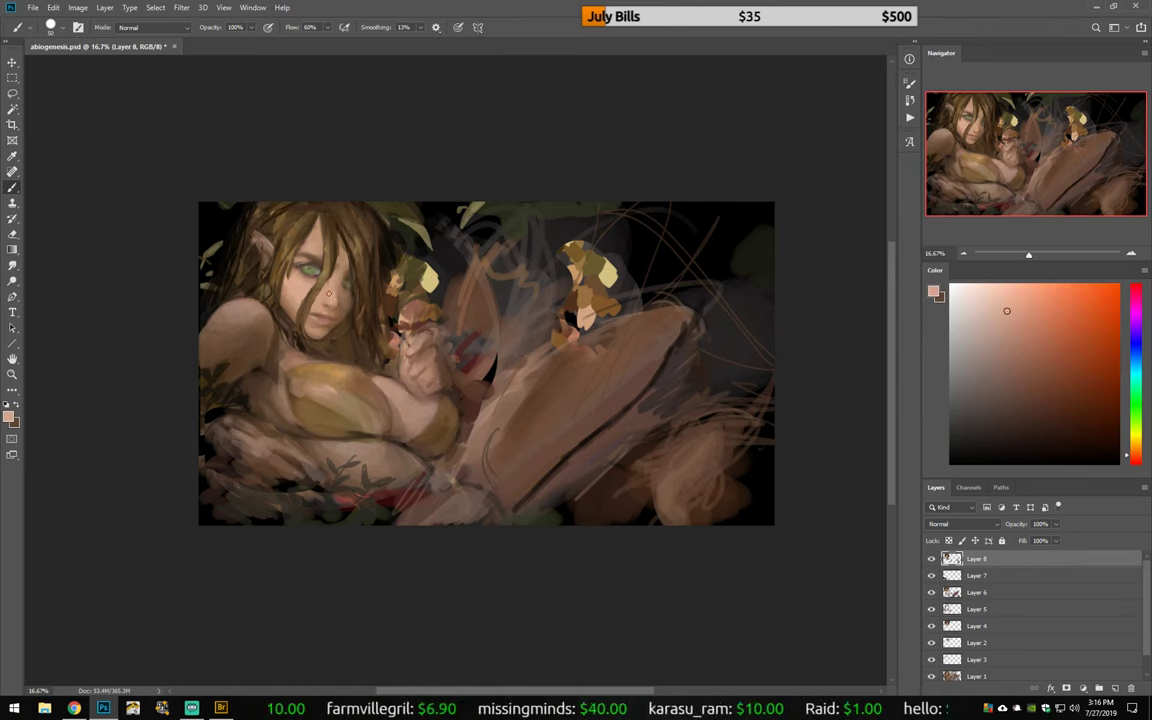
pyautogui.keyDown('alt'); pyautogui.click(346, 289); pyautogui.keyUp('alt')
pyautogui.keyDown('alt'); pyautogui.click(335, 262); pyautogui.keyUp('alt')
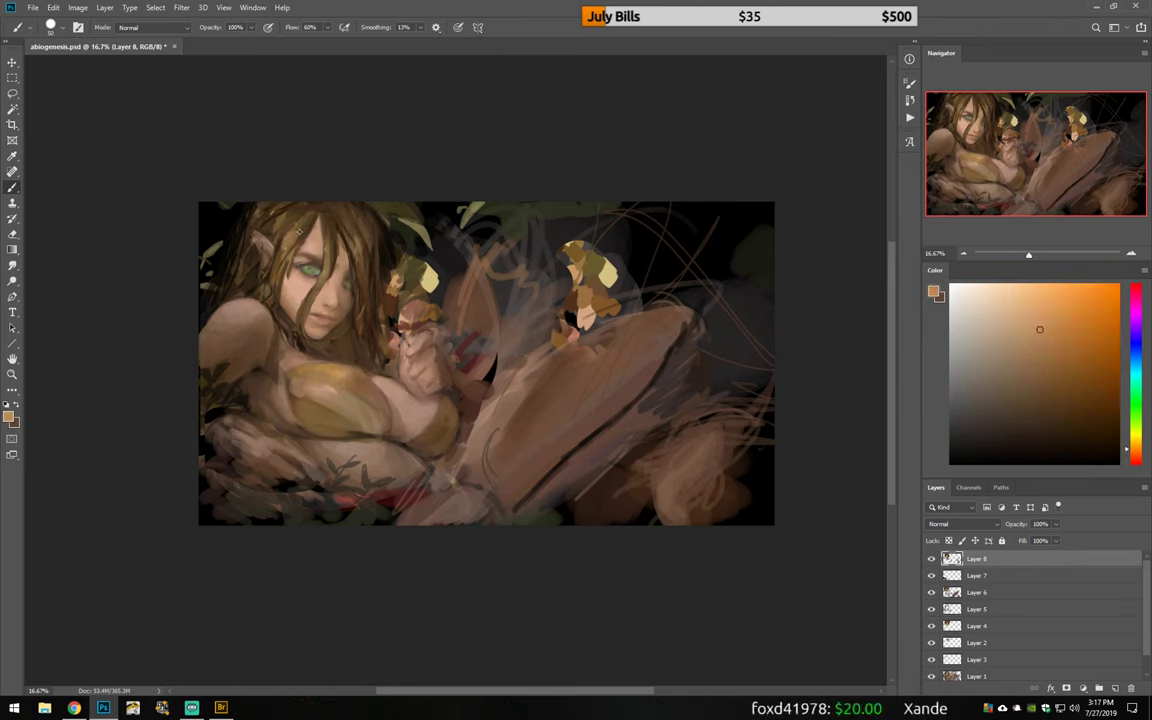
# Step: Sample darker tones from the hair and near-black from the background
pyautogui.keyDown('alt'); pyautogui.click(293, 184); pyautogui.keyUp('alt')
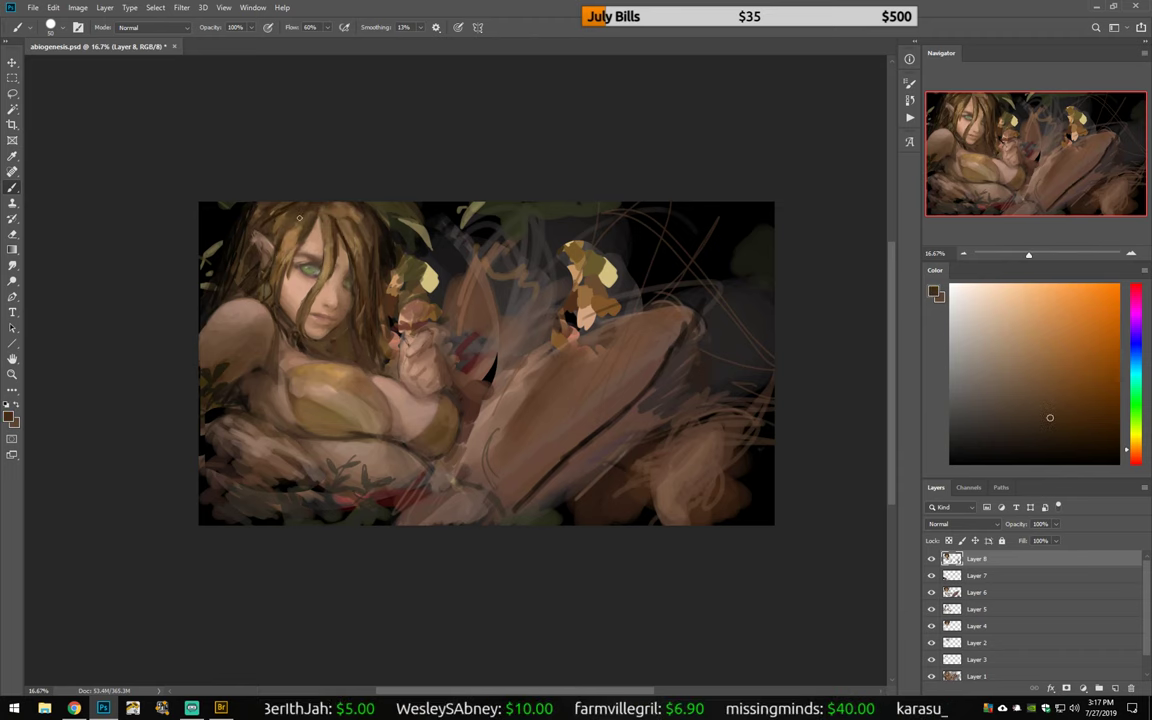
pyautogui.keyDown('alt'); pyautogui.click(292, 241); pyautogui.keyUp('alt')
pyautogui.keyDown('alt'); pyautogui.click(303, 207); pyautogui.keyUp('alt')
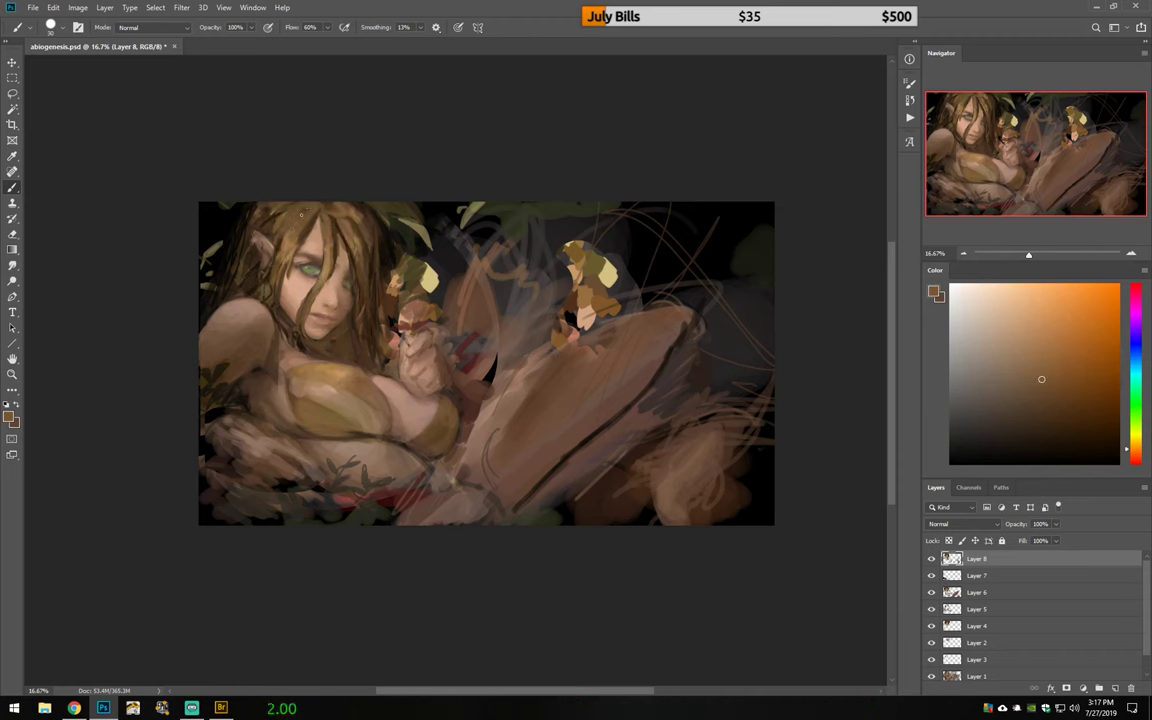
pyautogui.keyDown('alt'); pyautogui.click(301, 213); pyautogui.keyUp('alt')
pyautogui.keyDown('alt'); pyautogui.click(288, 232); pyautogui.keyUp('alt')
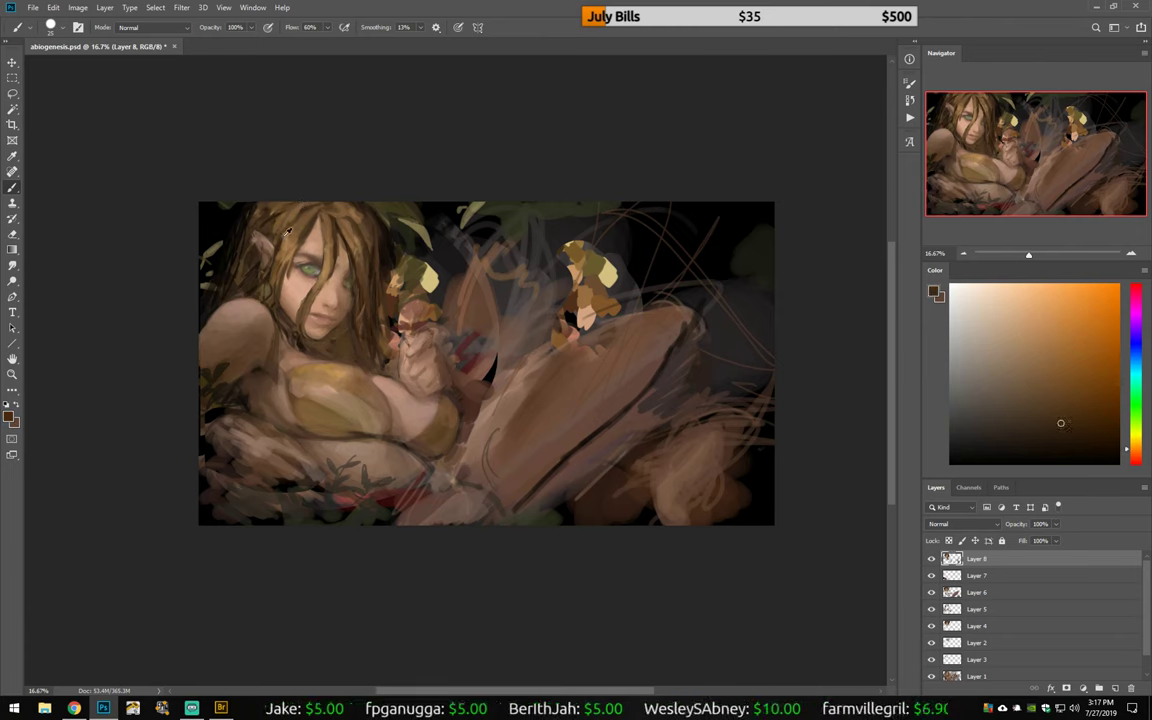
pyautogui.keyDown('alt'); pyautogui.click(244, 211); pyautogui.keyUp('alt')
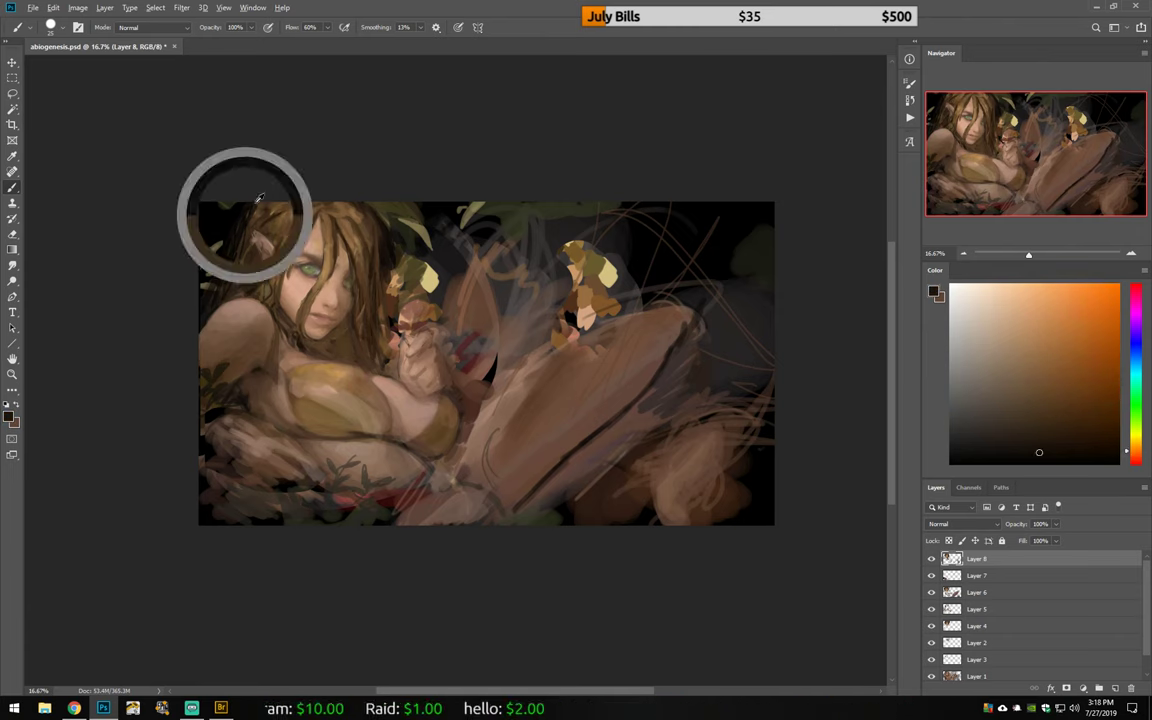
# Step: Mirror the canvas and paint dark strokes over the earlier pinkish lines
pyautogui.press('h')
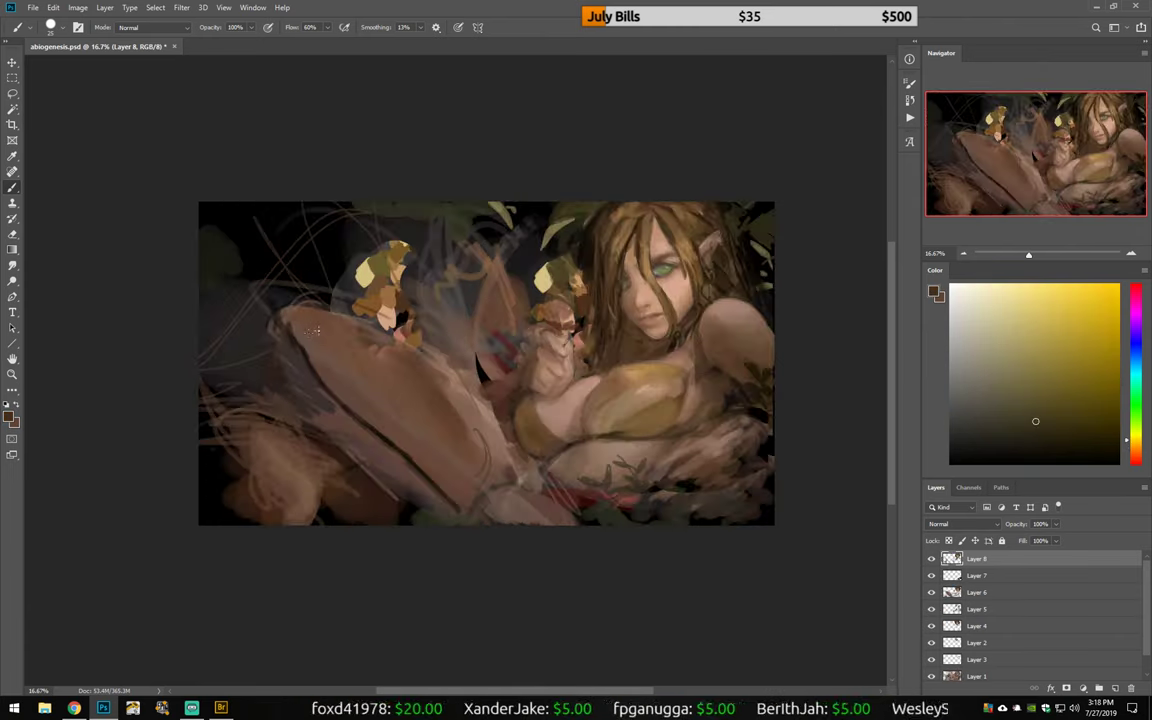
pyautogui.moveTo(259, 232); pyautogui.dragTo(467, 375)
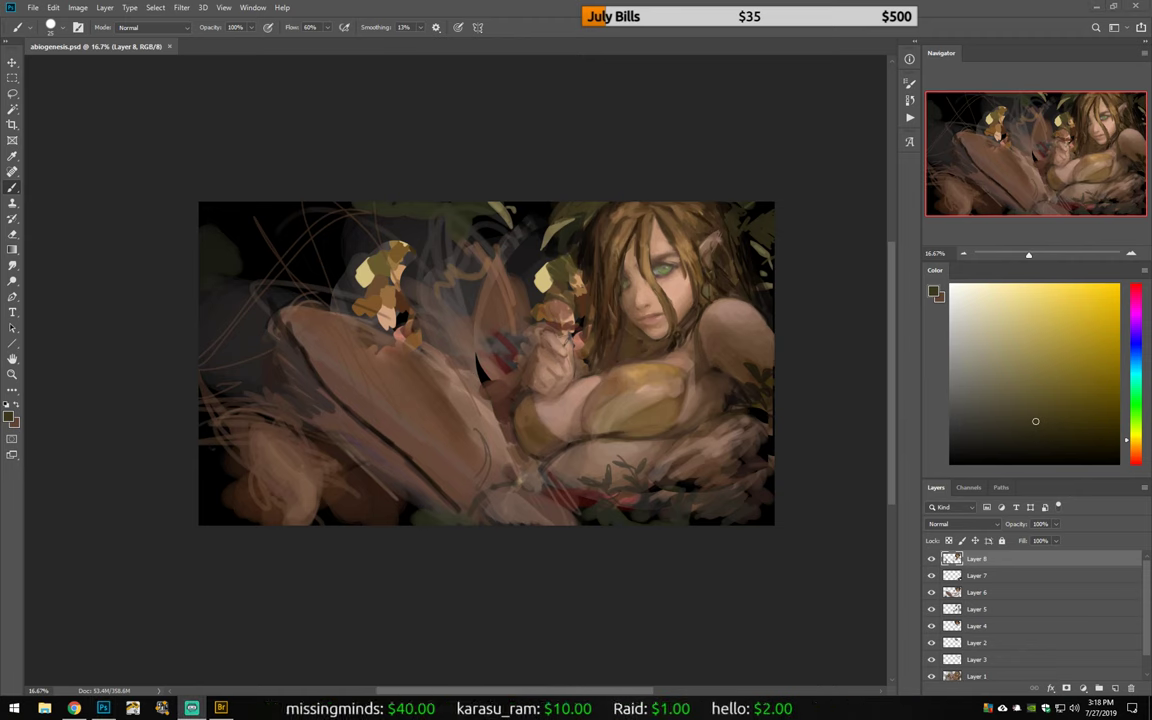
pyautogui.keyDown('alt'); pyautogui.click(700, 250); pyautogui.keyUp('alt')
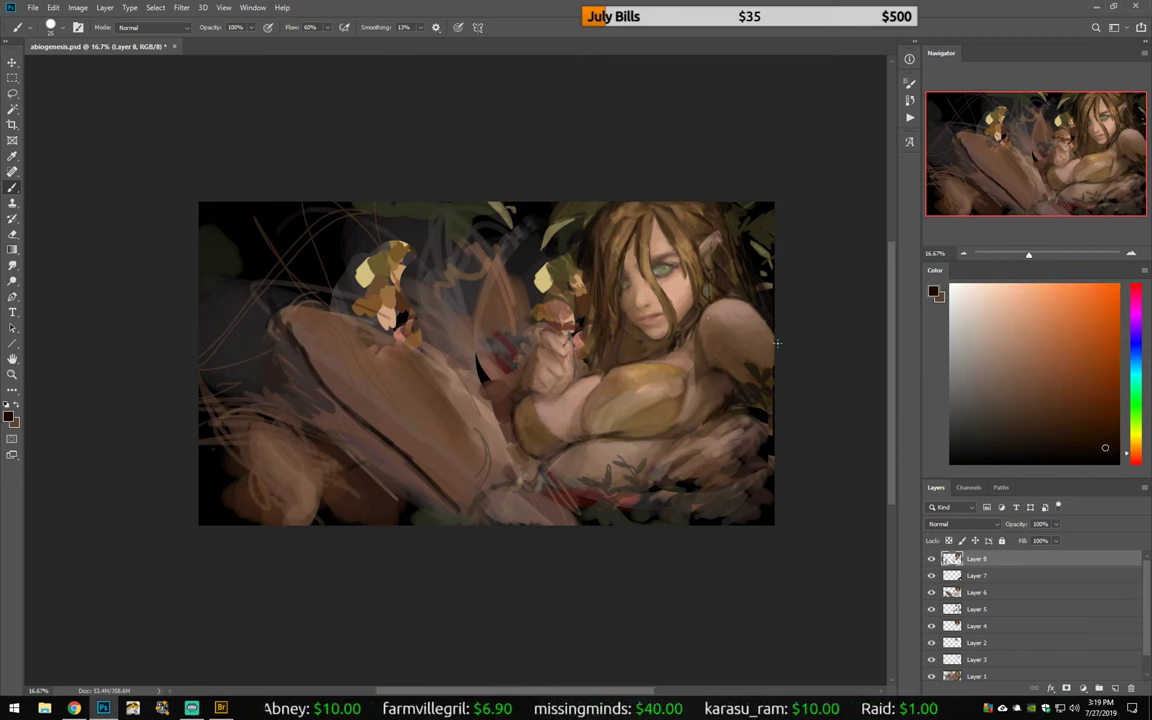
pyautogui.keyDown('alt'); pyautogui.click(712, 321); pyautogui.keyUp('alt')
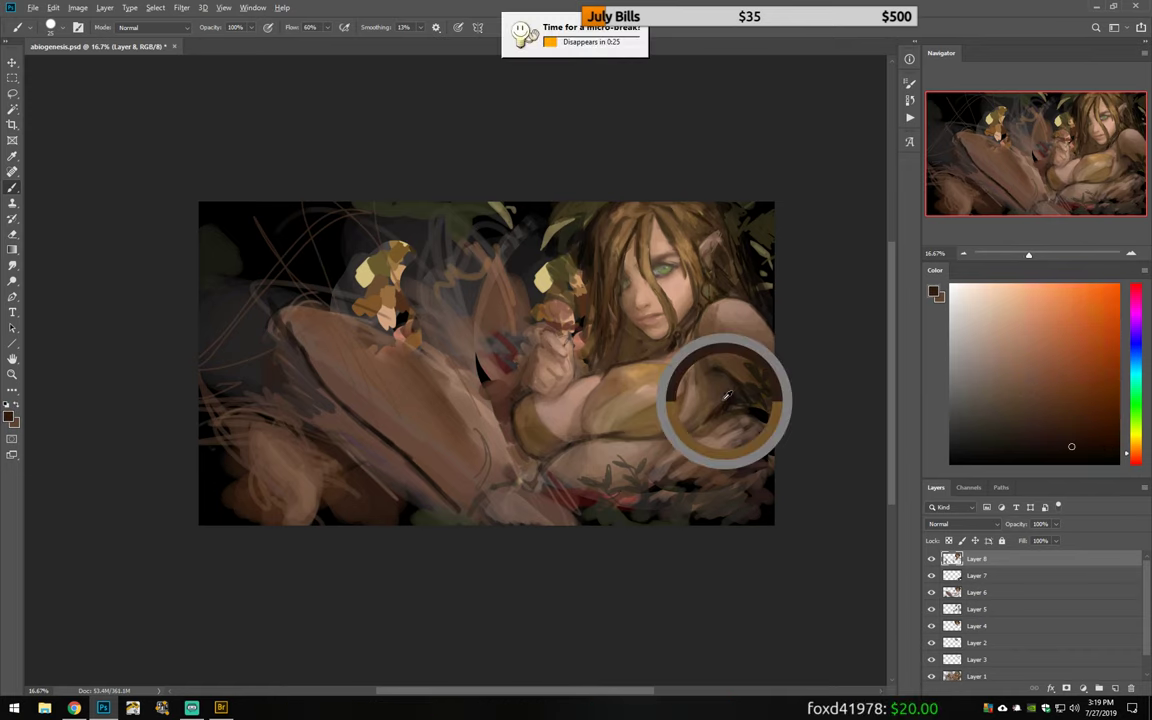